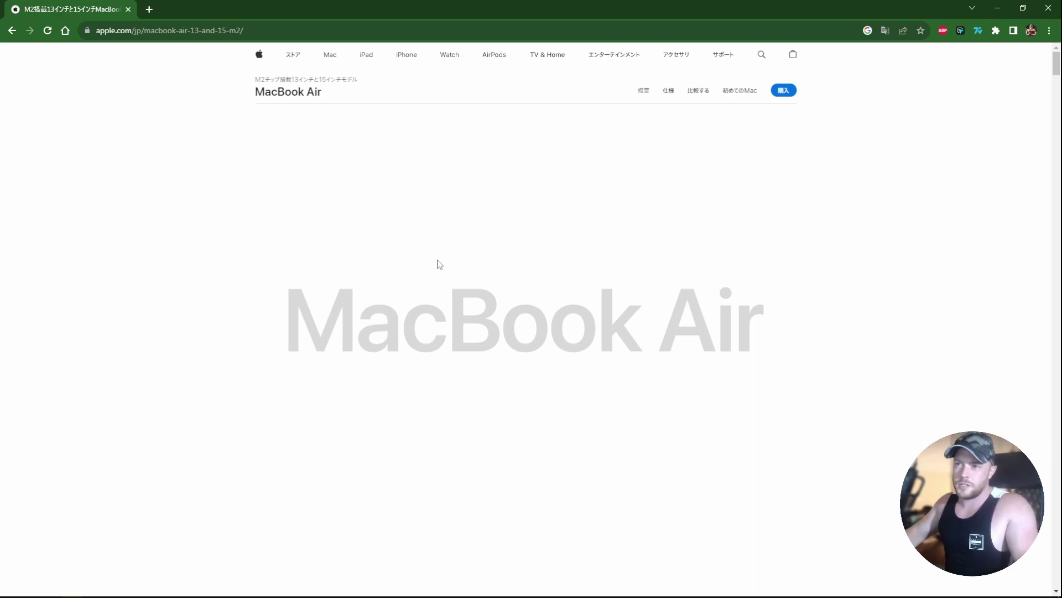
{"action": "scroll", "coordinate": [748, 298], "scroll_direction": "down", "scroll_amount": 1}
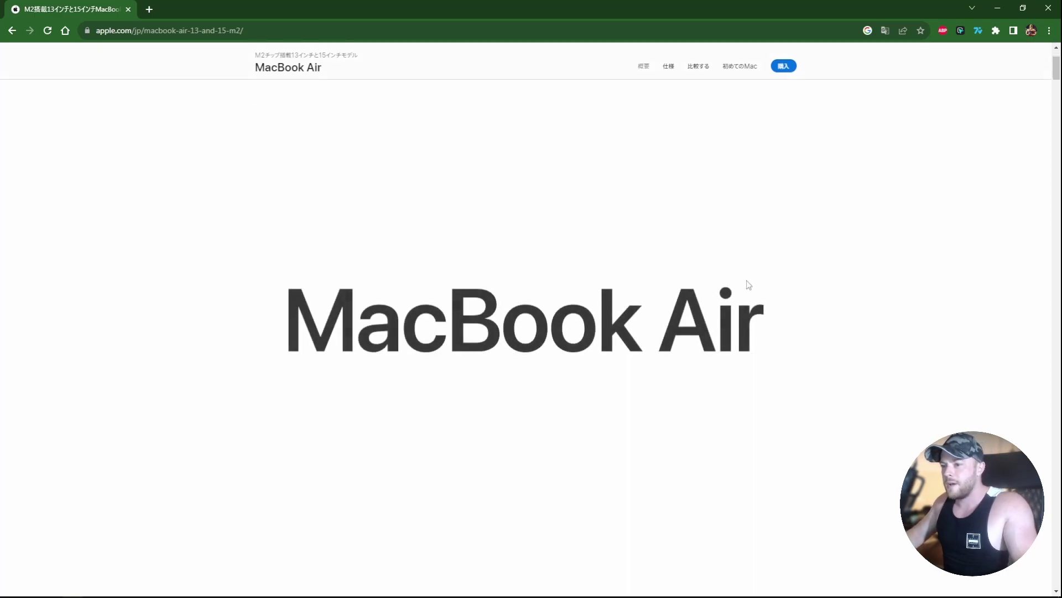
{"action": "scroll", "coordinate": [751, 275], "scroll_direction": "up", "scroll_amount": 1}
{"action": "scroll", "coordinate": [750, 275], "scroll_direction": "down", "scroll_amount": 1}
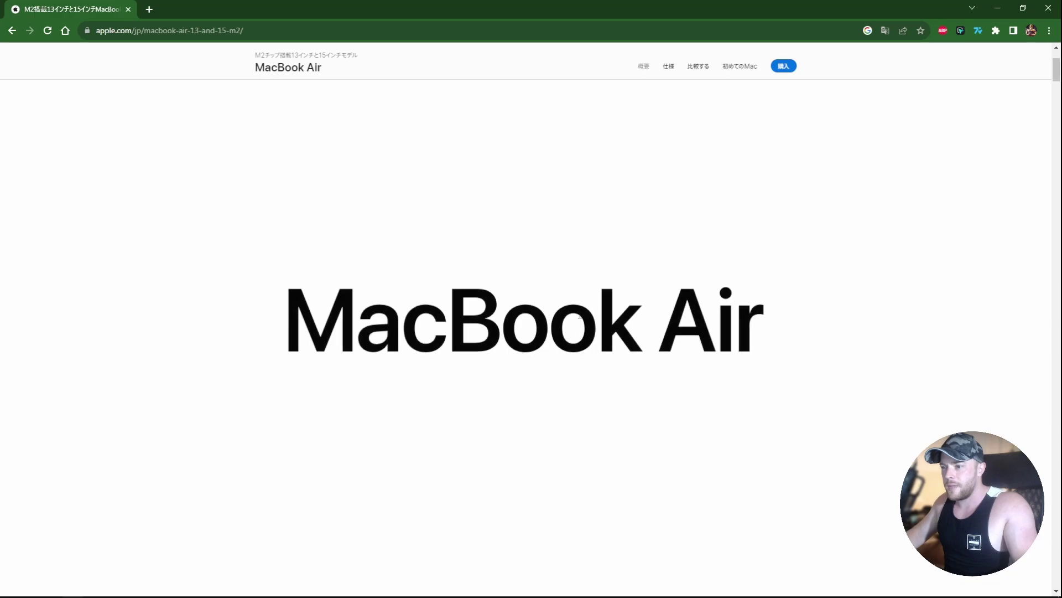
{"action": "scroll", "coordinate": [750, 275], "scroll_direction": "down", "scroll_amount": 5}
{"action": "scroll", "coordinate": [588, 297], "scroll_direction": "down", "scroll_amount": 5}
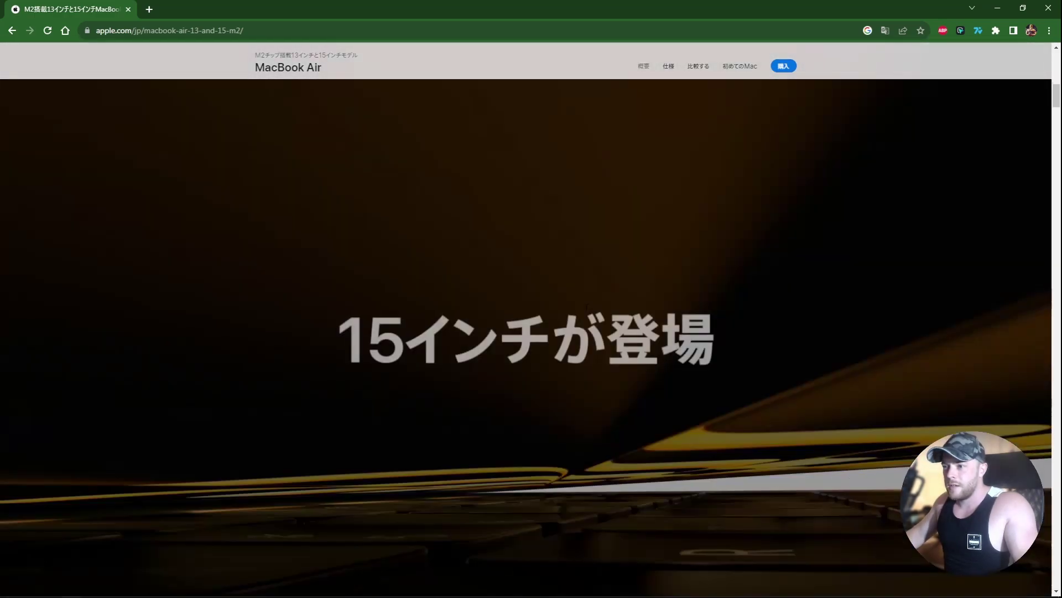
{"action": "scroll", "coordinate": [588, 298], "scroll_direction": "down", "scroll_amount": 3}
{"action": "scroll", "coordinate": [587, 300], "scroll_direction": "down", "scroll_amount": 1}
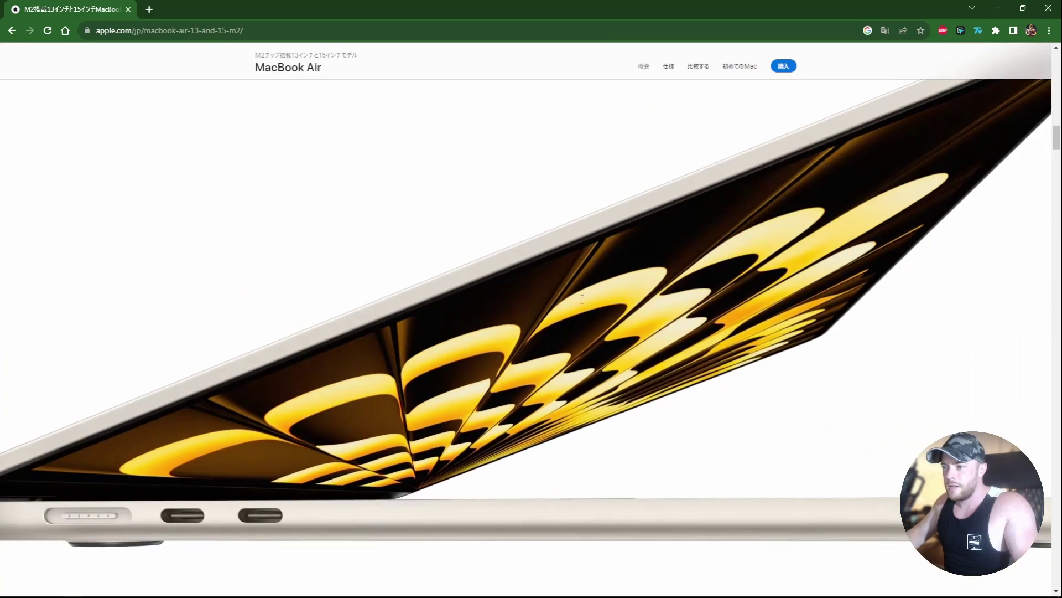
{"action": "scroll", "coordinate": [583, 299], "scroll_direction": "up", "scroll_amount": 3}
{"action": "scroll", "coordinate": [579, 302], "scroll_direction": "down", "scroll_amount": 2}
{"action": "scroll", "coordinate": [580, 302], "scroll_direction": "down", "scroll_amount": 2}
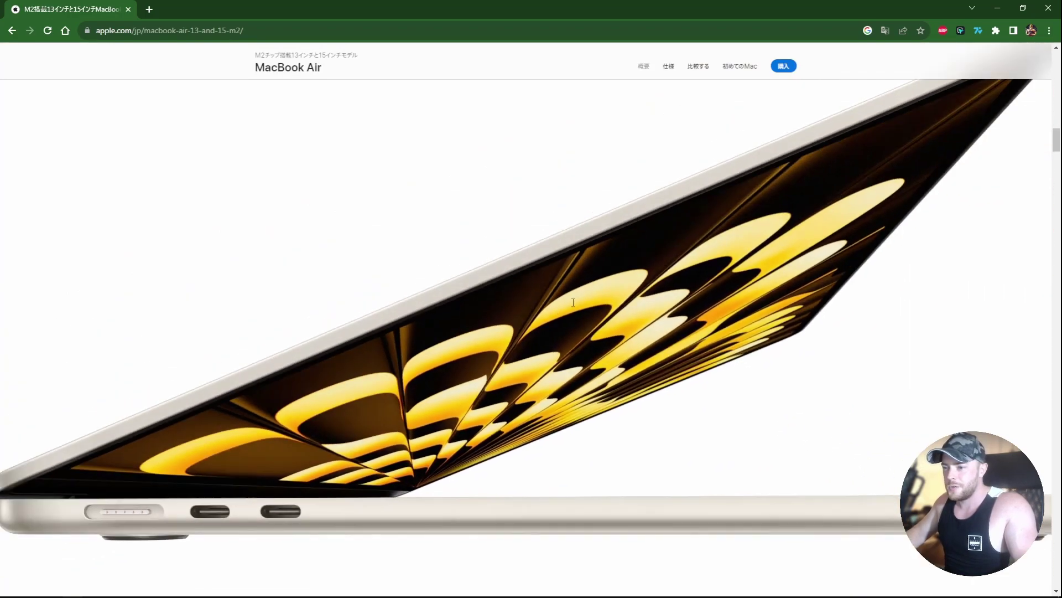
{"action": "scroll", "coordinate": [553, 317], "scroll_direction": "down", "scroll_amount": 2}
{"action": "scroll", "coordinate": [552, 320], "scroll_direction": "down", "scroll_amount": 4}
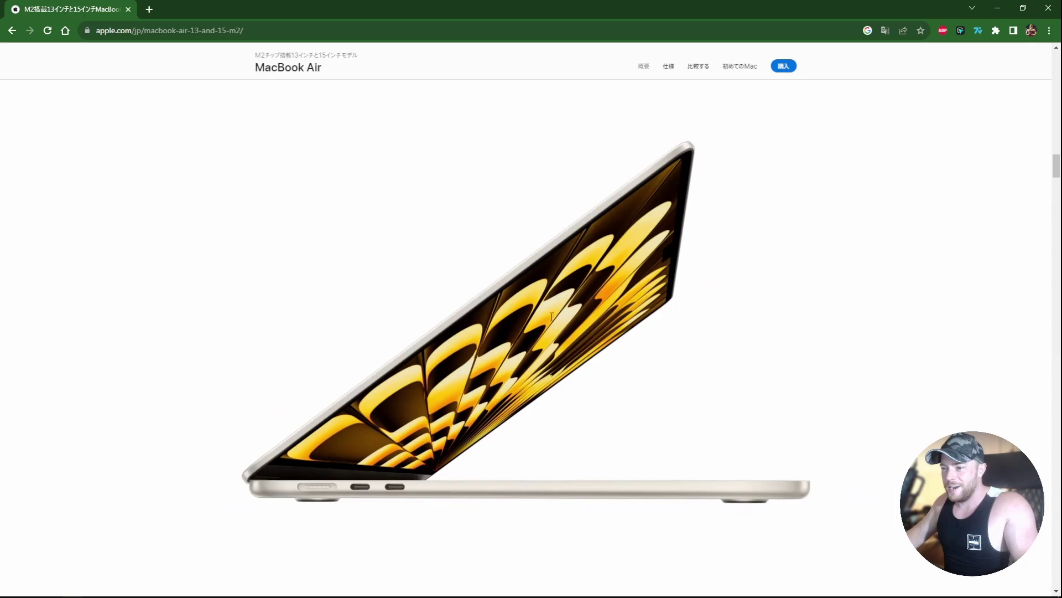
{"action": "scroll", "coordinate": [552, 319], "scroll_direction": "up", "scroll_amount": 3}
{"action": "scroll", "coordinate": [549, 317], "scroll_direction": "down", "scroll_amount": 2}
{"action": "scroll", "coordinate": [506, 249], "scroll_direction": "up", "scroll_amount": 3}
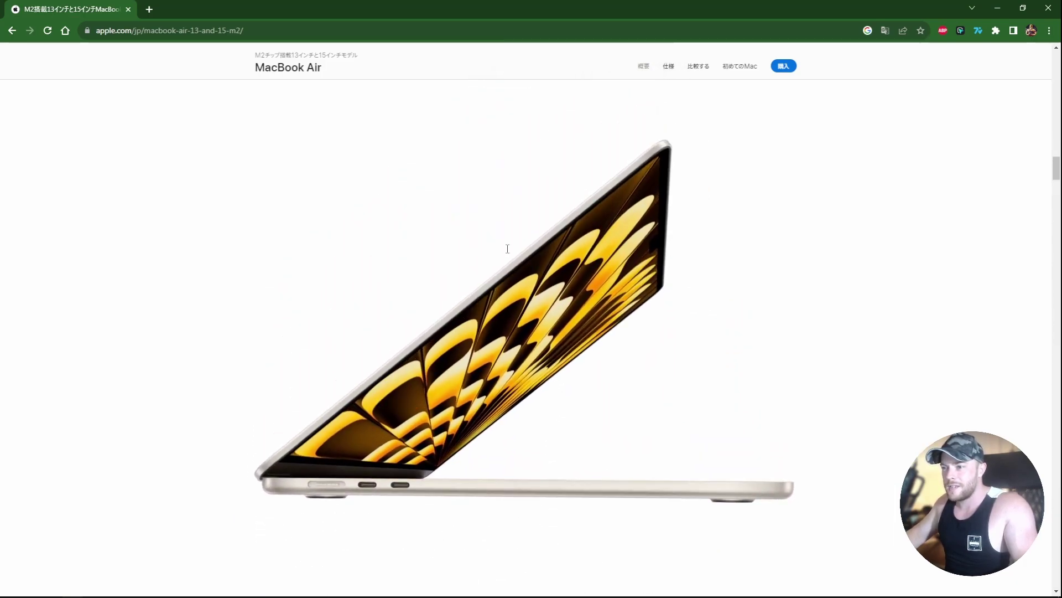
{"action": "scroll", "coordinate": [509, 258], "scroll_direction": "down", "scroll_amount": 5}
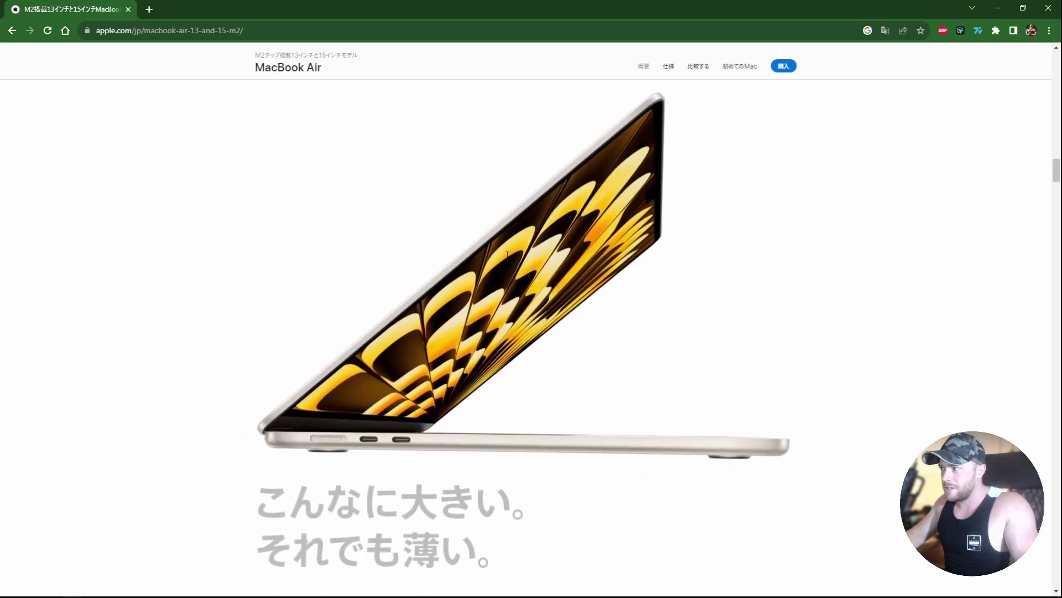
{"action": "left_click_drag", "start_coordinate": [253, 195], "coordinate": [462, 310]}
{"action": "left_click", "coordinate": [557, 348]}
{"action": "scroll", "coordinate": [616, 350], "scroll_direction": "down", "scroll_amount": 7}
{"action": "scroll", "coordinate": [631, 315], "scroll_direction": "down", "scroll_amount": 5}
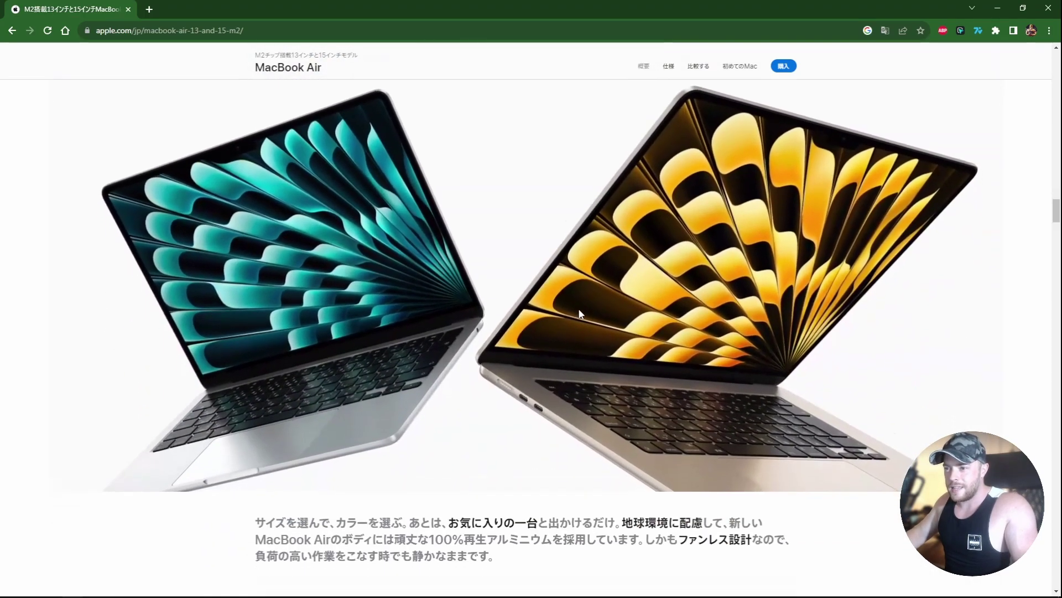
{"action": "scroll", "coordinate": [596, 336], "scroll_direction": "up", "scroll_amount": 10}
{"action": "scroll", "coordinate": [598, 340], "scroll_direction": "up", "scroll_amount": 10}
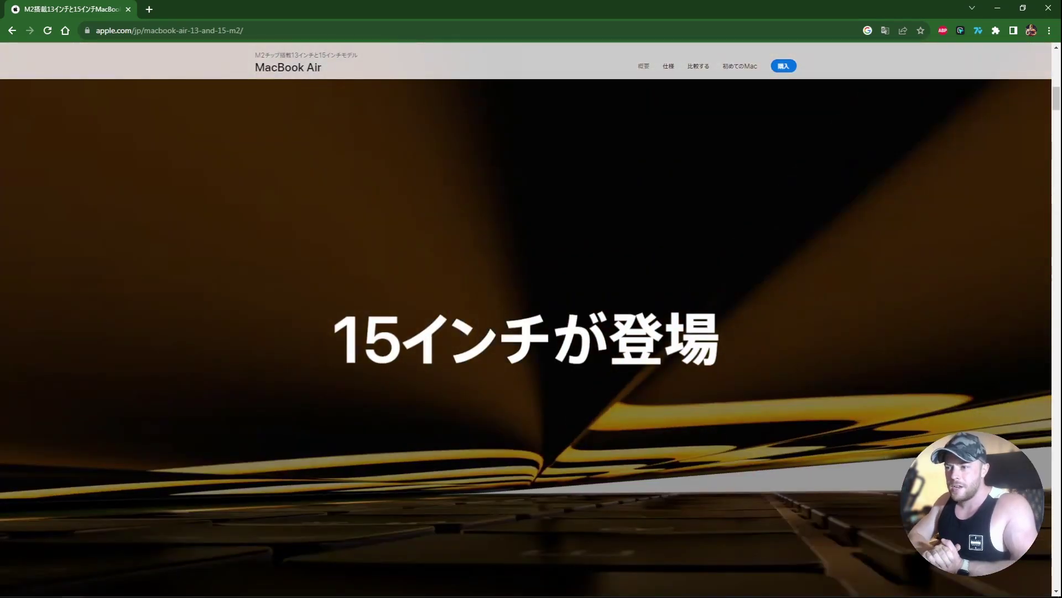
{"action": "scroll", "coordinate": [586, 310], "scroll_direction": "up", "scroll_amount": 5}
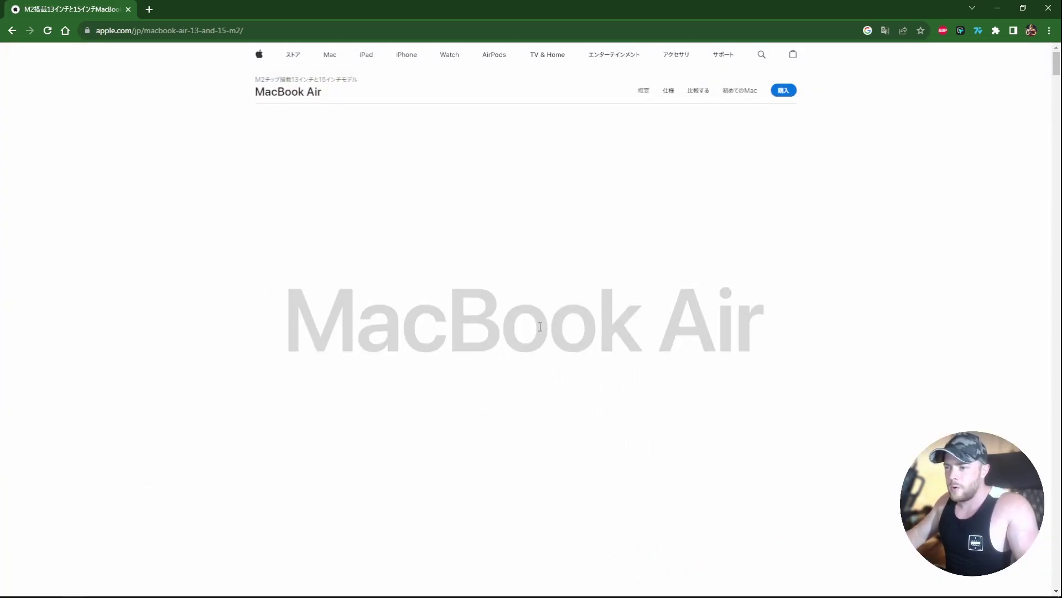
Review how the laptop image sequence opens between the MacBook Air title and the text under the 15-inch model
{"action": "scroll", "coordinate": [531, 321], "scroll_direction": "down", "scroll_amount": 1}
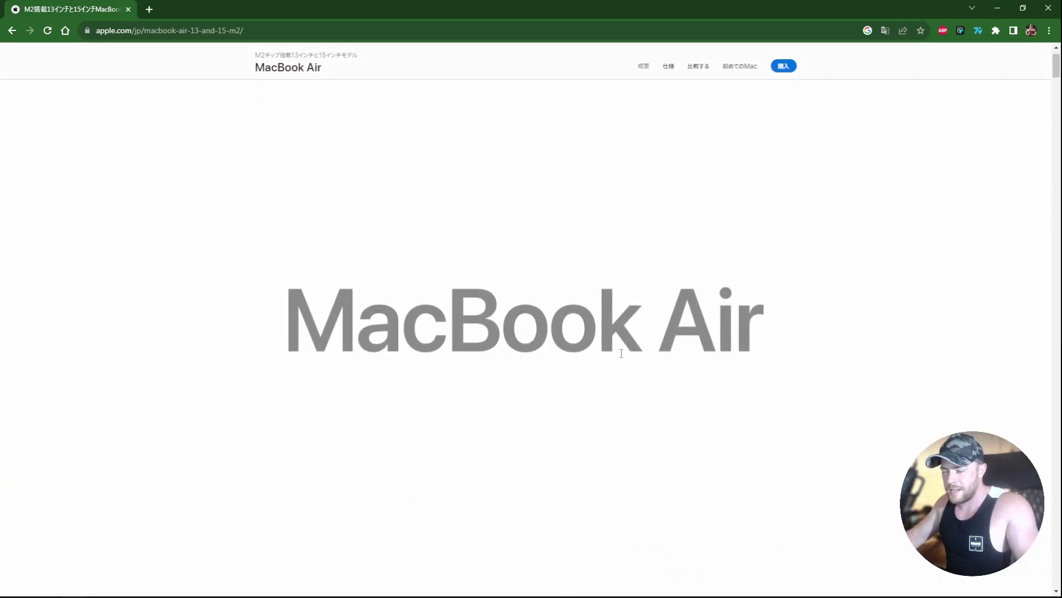
{"action": "scroll", "coordinate": [631, 353], "scroll_direction": "down", "scroll_amount": 5}
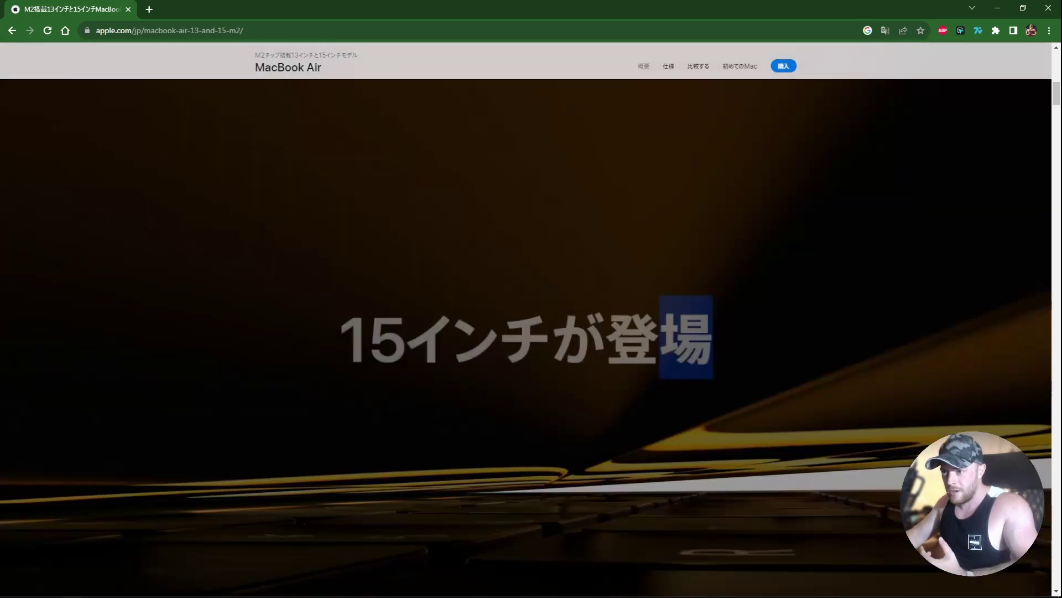
{"action": "scroll", "coordinate": [631, 353], "scroll_direction": "down", "scroll_amount": 2}
{"action": "scroll", "coordinate": [579, 357], "scroll_direction": "down", "scroll_amount": 3}
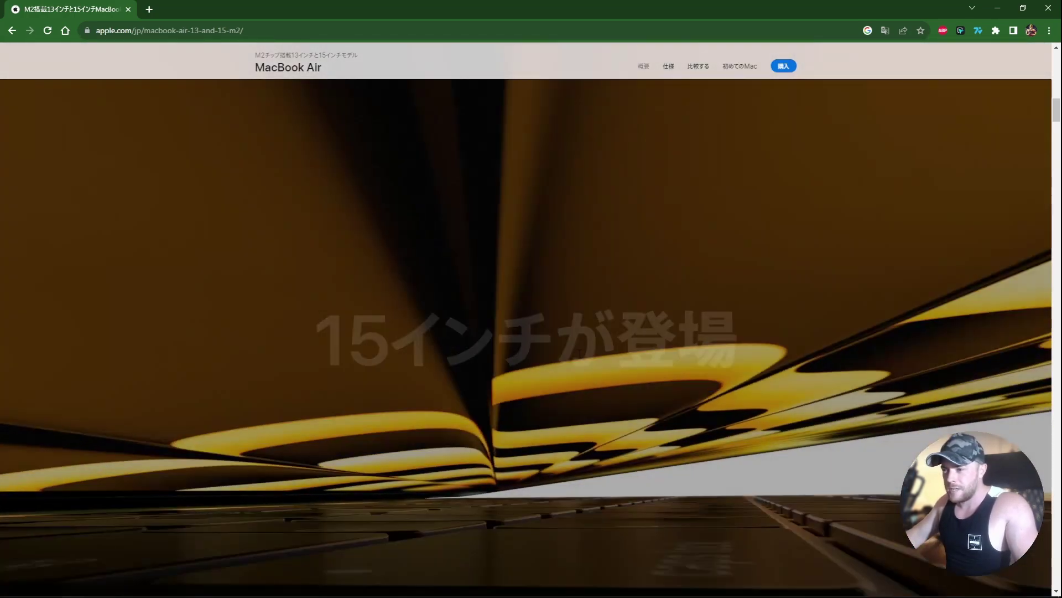
{"action": "scroll", "coordinate": [579, 351], "scroll_direction": "down", "scroll_amount": 3}
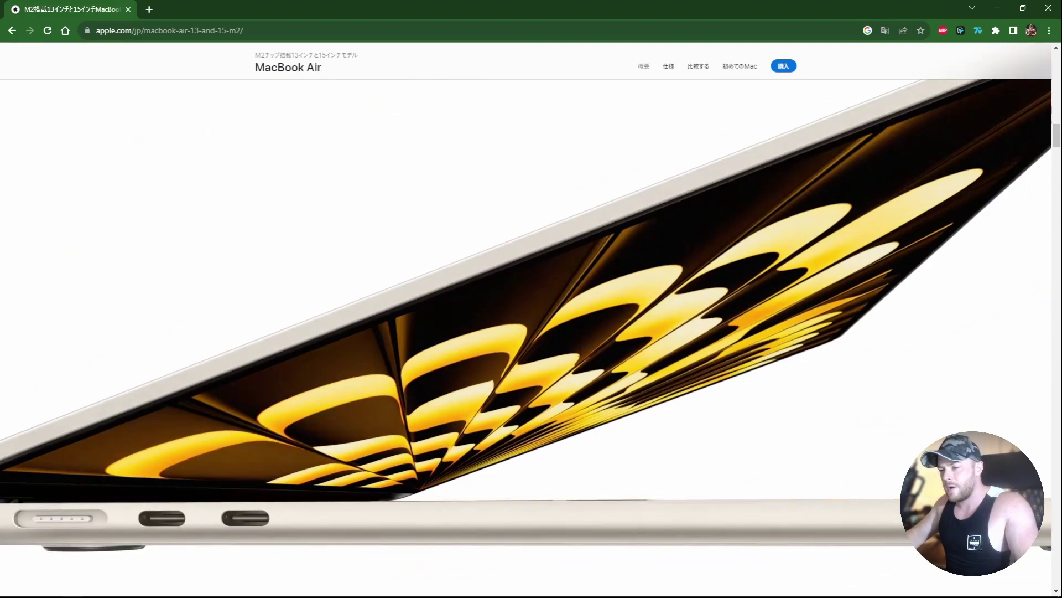
{"action": "scroll", "coordinate": [579, 350], "scroll_direction": "down", "scroll_amount": 4}
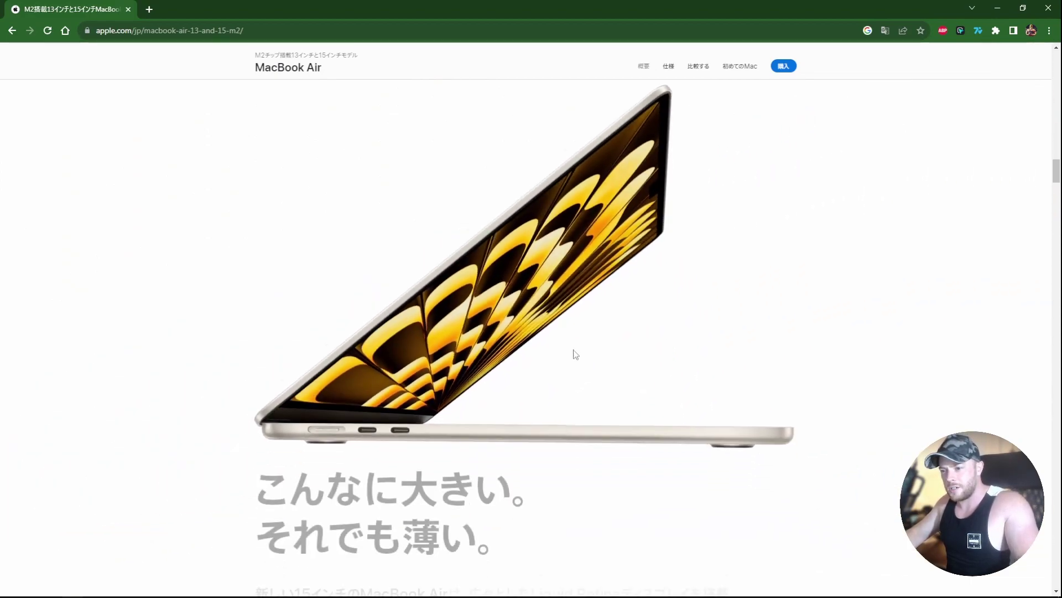
{"action": "left_click_drag", "start_coordinate": [293, 209], "coordinate": [441, 310]}
{"action": "left_click", "coordinate": [533, 344]}
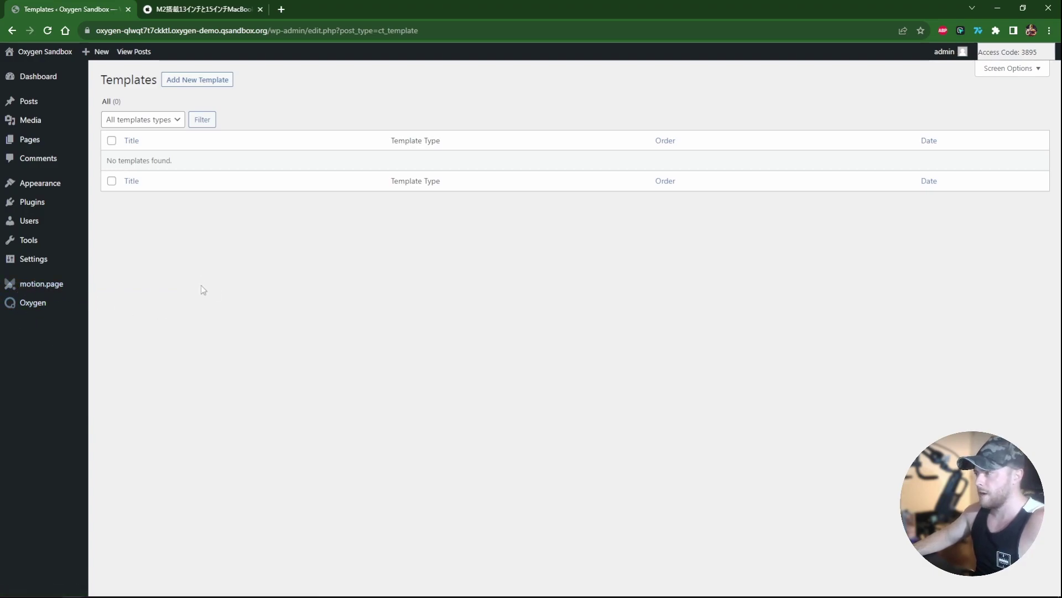
Create and publish a new WordPress page titled Apple and open it for editing with Oxygen
{"action": "mouse_move", "coordinate": [36, 143]}
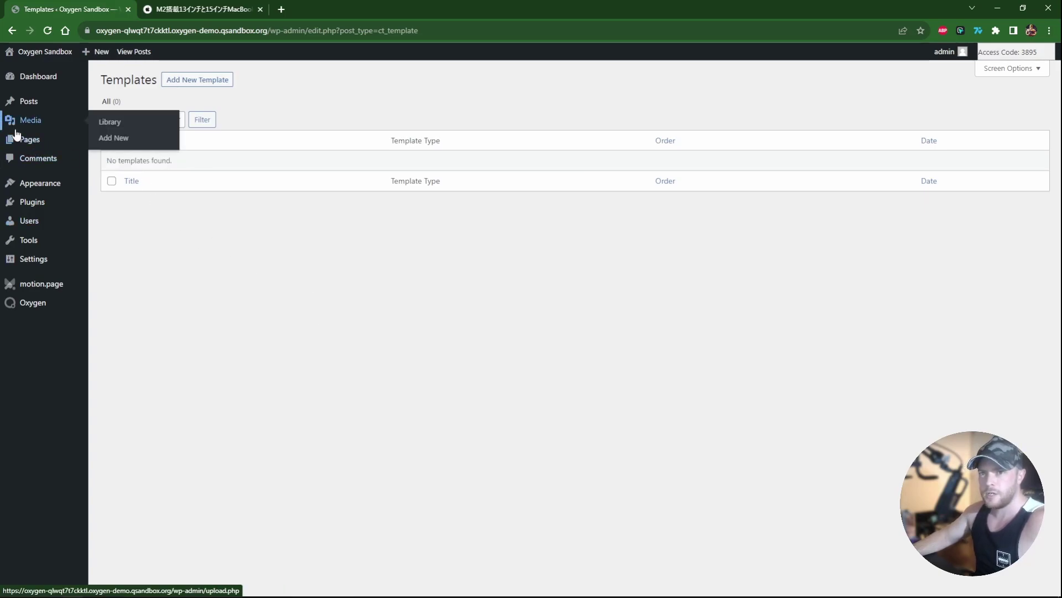
{"action": "left_click", "coordinate": [113, 156]}
{"action": "type", "text": "Apple"}
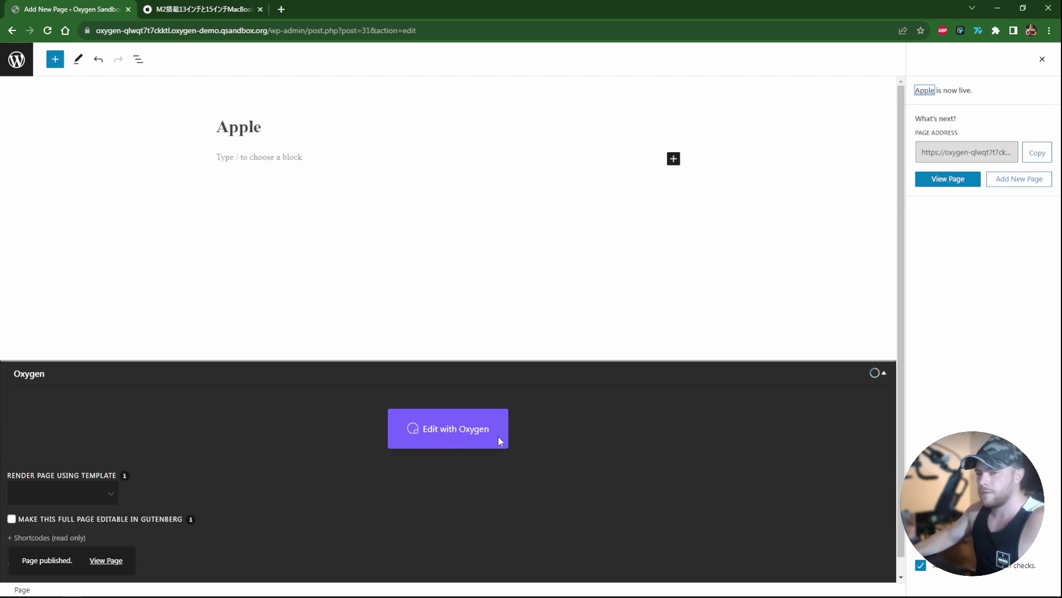
{"action": "left_click", "coordinate": [448, 428]}
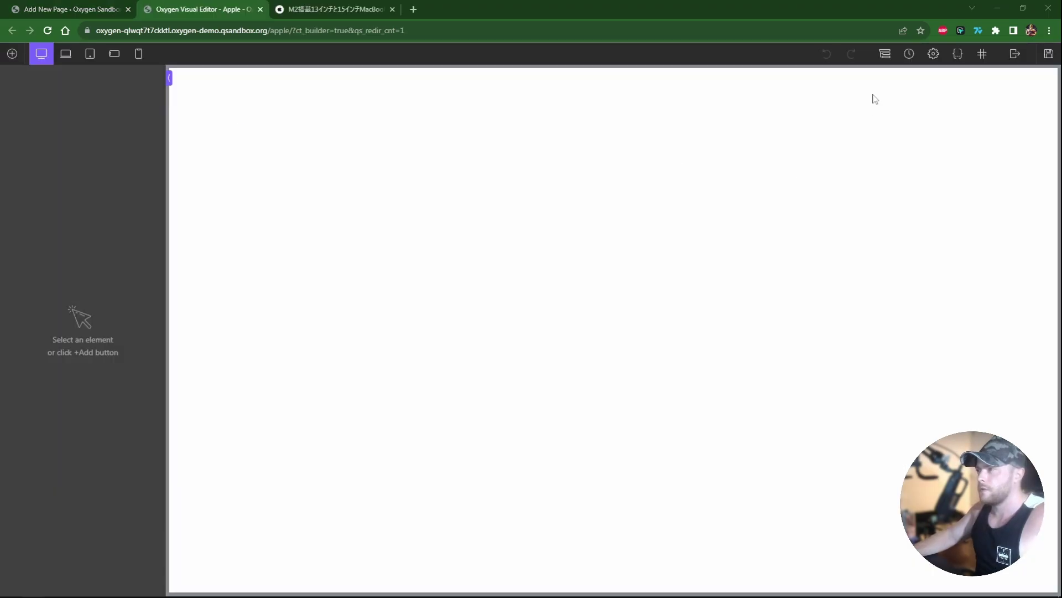
Show the page structure, add a div to the body and name it Pin
{"action": "left_click", "coordinate": [885, 54]}
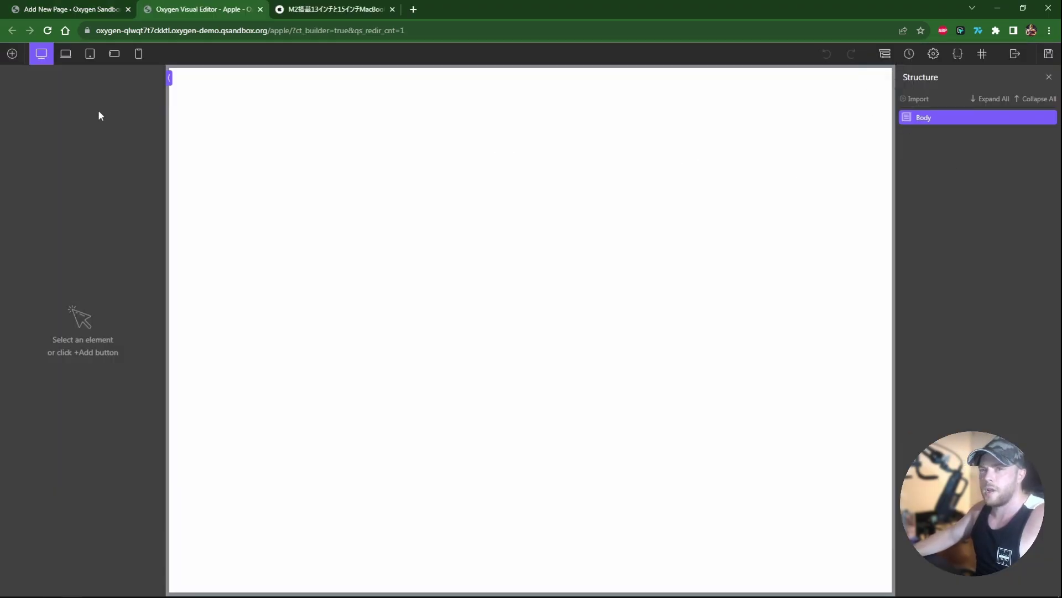
{"action": "left_click", "coordinate": [13, 54]}
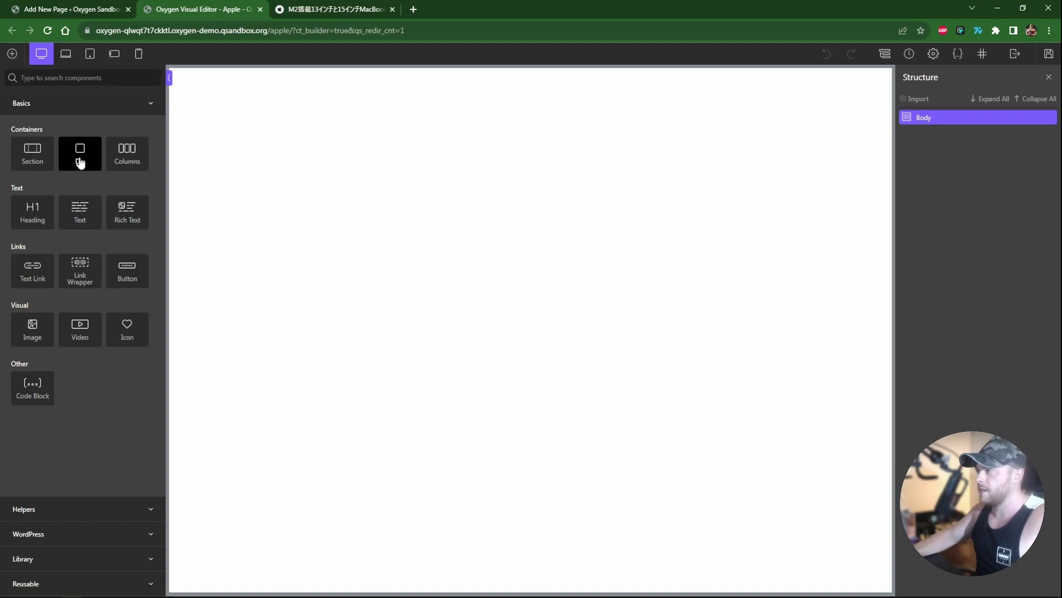
{"action": "left_click", "coordinate": [80, 162]}
{"action": "double_click", "coordinate": [935, 134]}
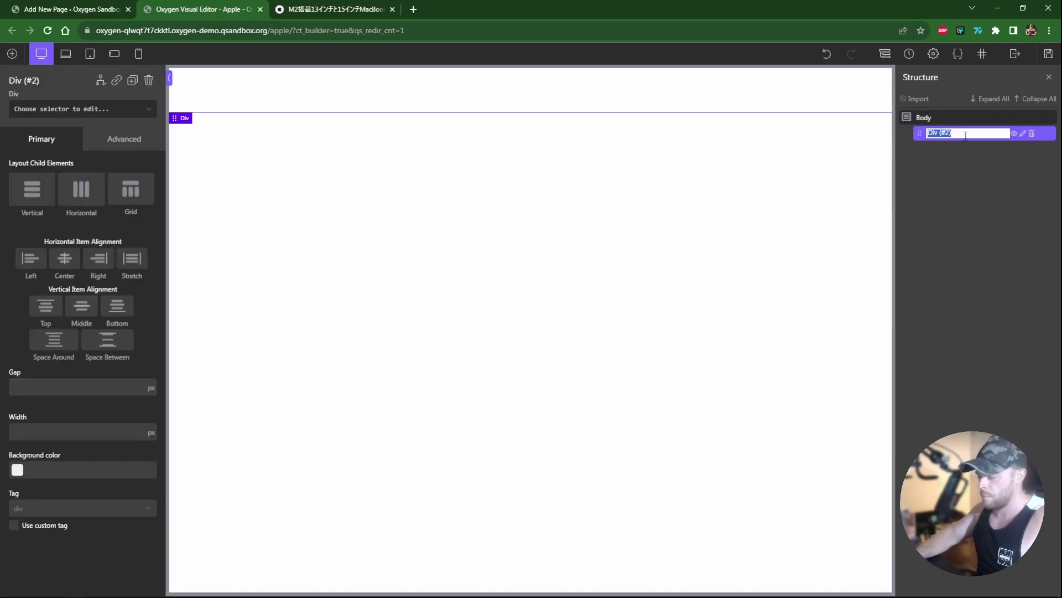
{"action": "type", "text": "Pin"}
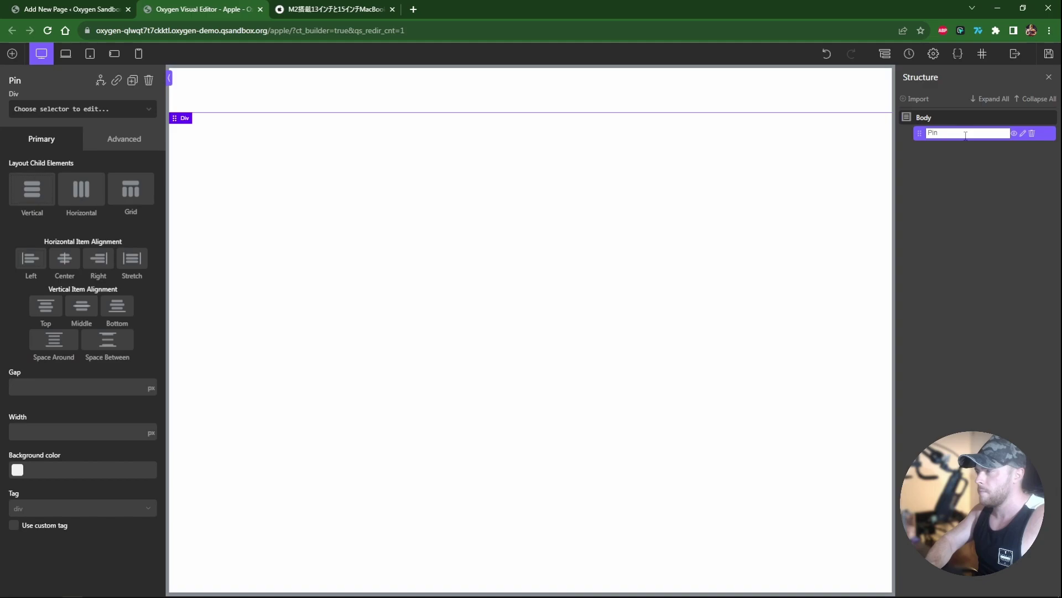
{"action": "key", "text": "Return"}
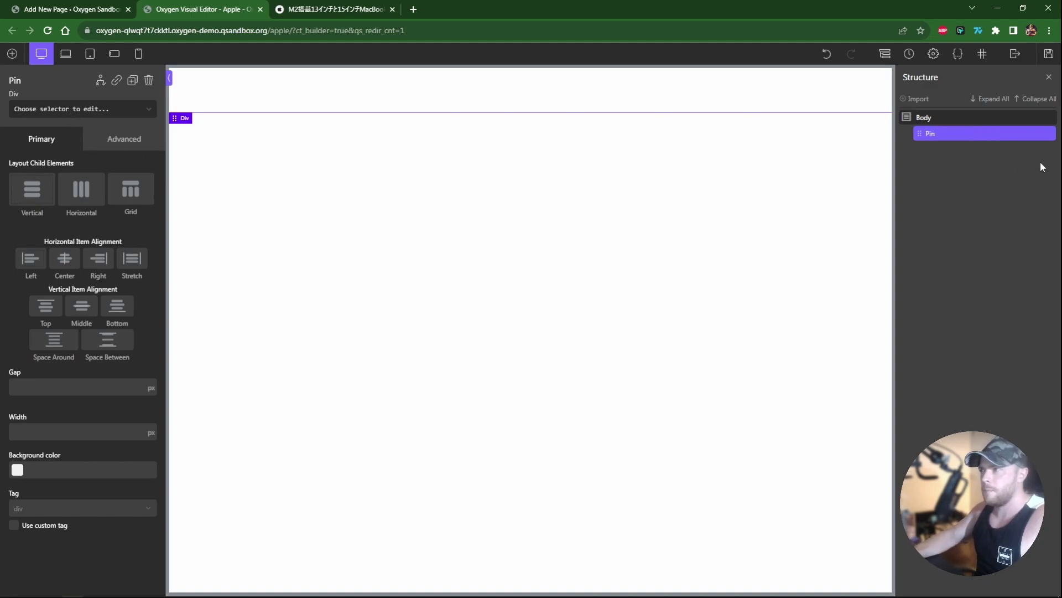
Change the ID of the Pin div to apple-pin-1
{"action": "left_click", "coordinate": [74, 109]}
{"action": "left_click", "coordinate": [71, 164]}
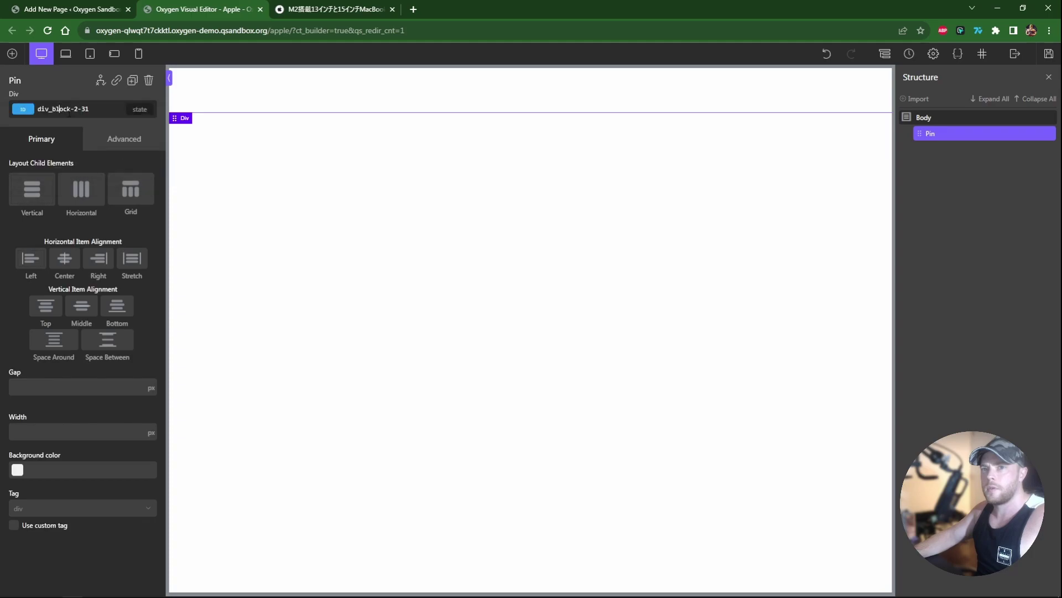
{"action": "double_click", "coordinate": [111, 120]}
{"action": "type", "text": "apple-pin-1"}
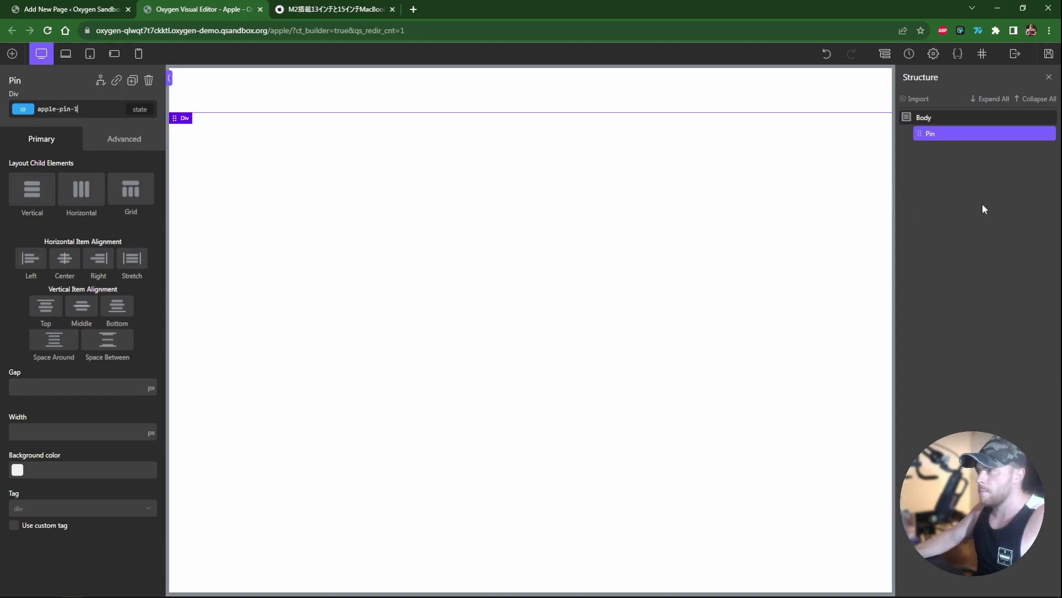
Add a section inside the Pin div and give it the custom tag canvas
{"action": "left_click", "coordinate": [13, 53]}
{"action": "left_click", "coordinate": [36, 149]}
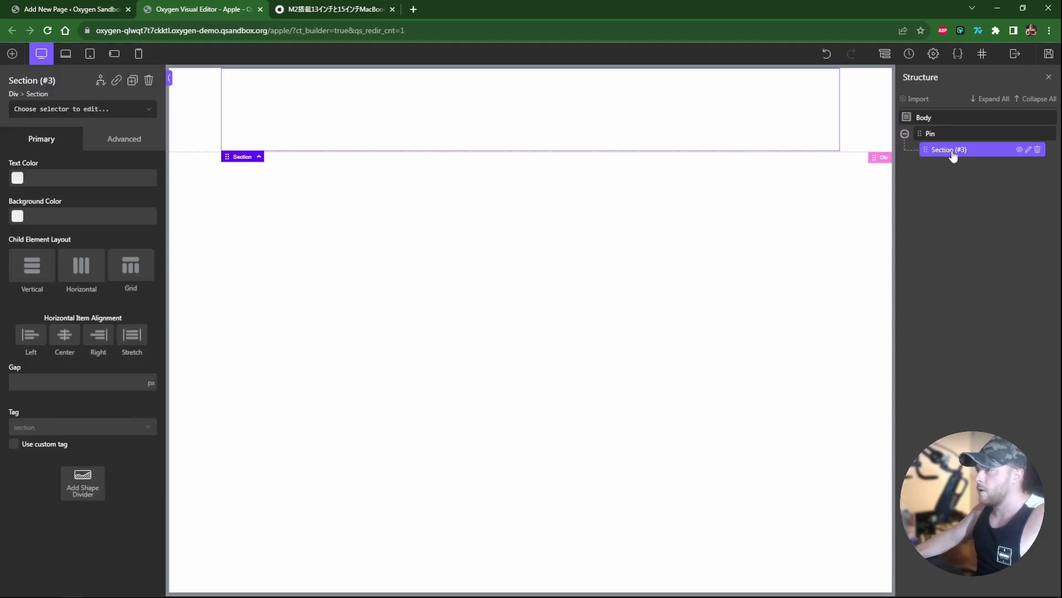
{"action": "left_click", "coordinate": [48, 431]}
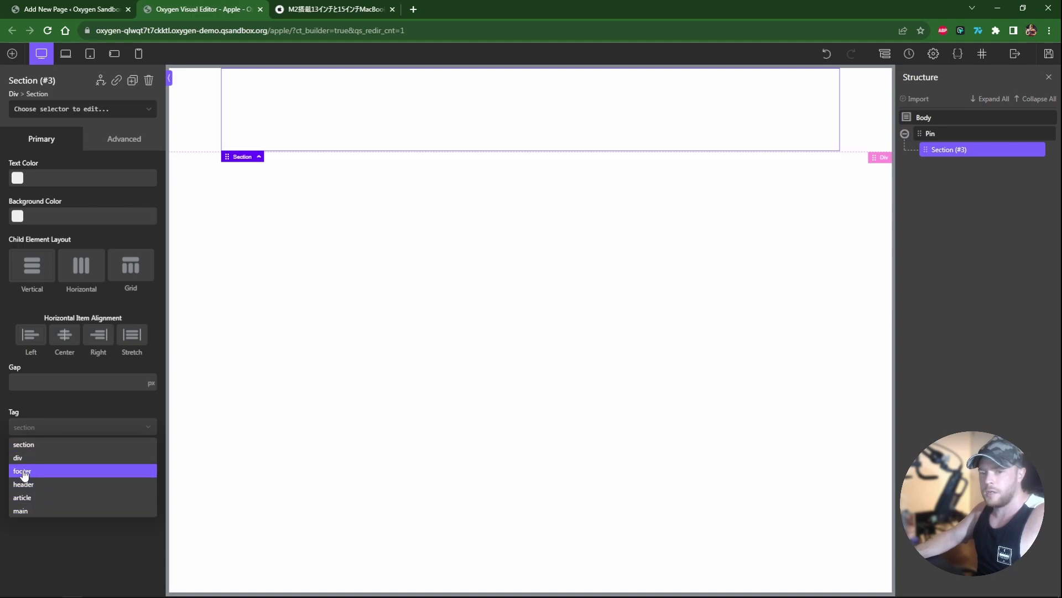
{"action": "left_click", "coordinate": [46, 546]}
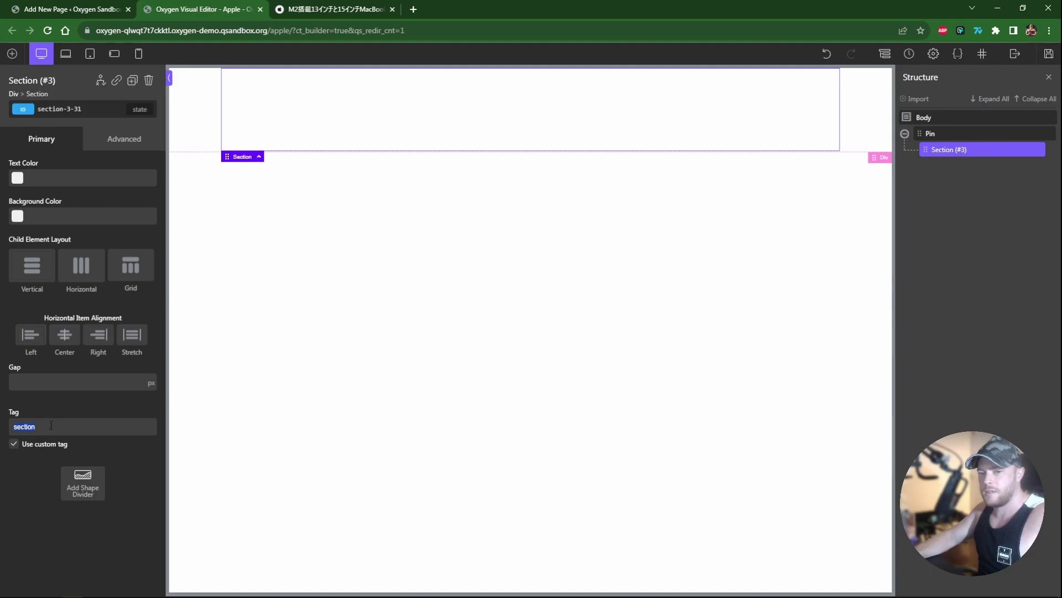
{"action": "type", "text": "canvas"}
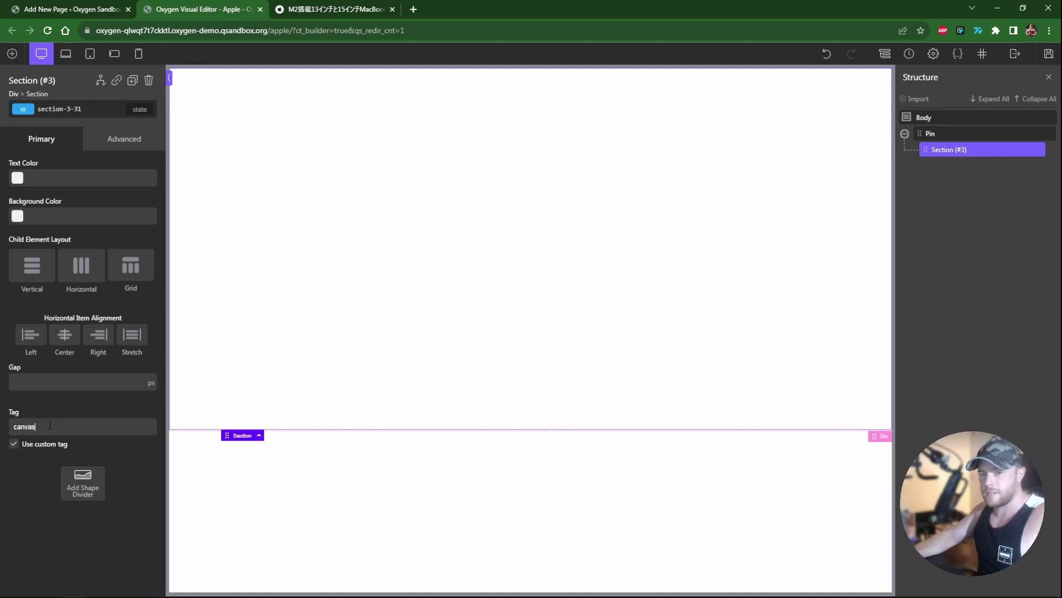
Rename the section inside Pin as Canvas and show its advanced settings
{"action": "double_click", "coordinate": [950, 149]}
{"action": "type", "text": "C"}
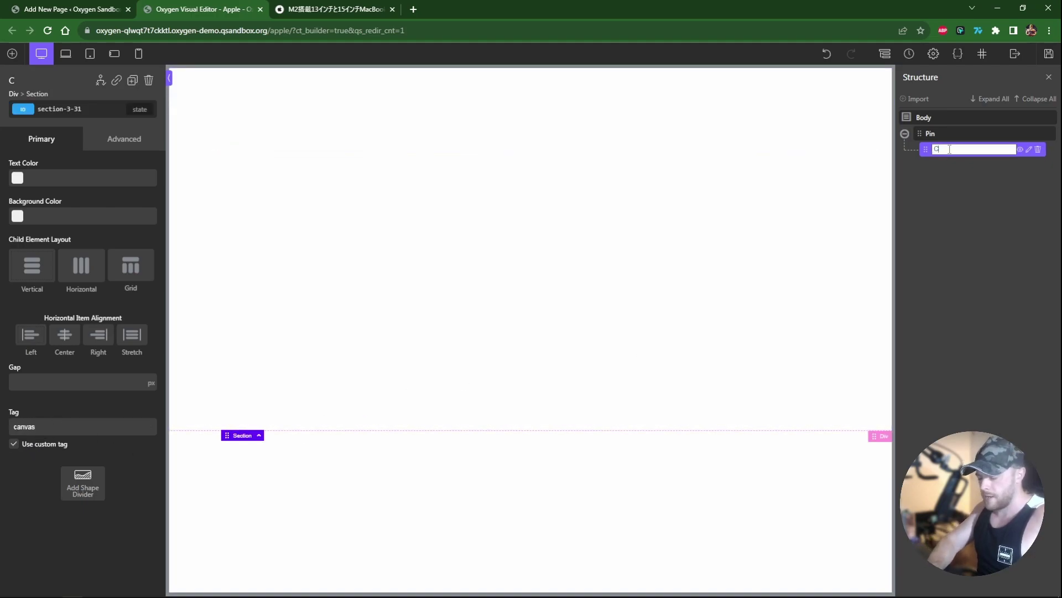
{"action": "type", "text": "anvas"}
{"action": "key", "text": "Return"}
{"action": "left_click", "coordinate": [104, 142]}
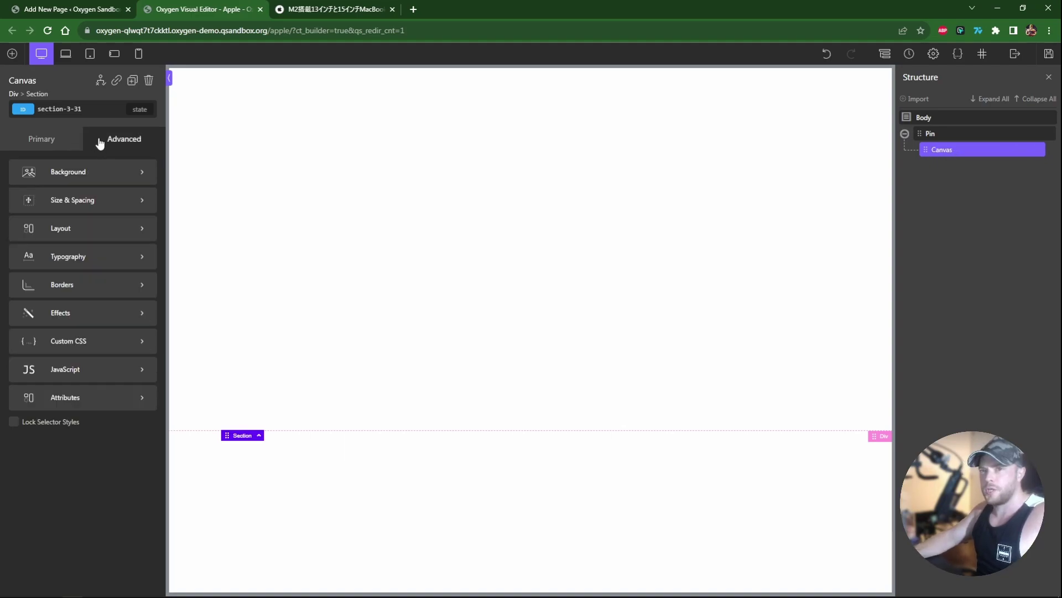
Change the ID of the Canvas section to apple-canvas-section
{"action": "left_click", "coordinate": [956, 134]}
{"action": "left_click", "coordinate": [957, 152]}
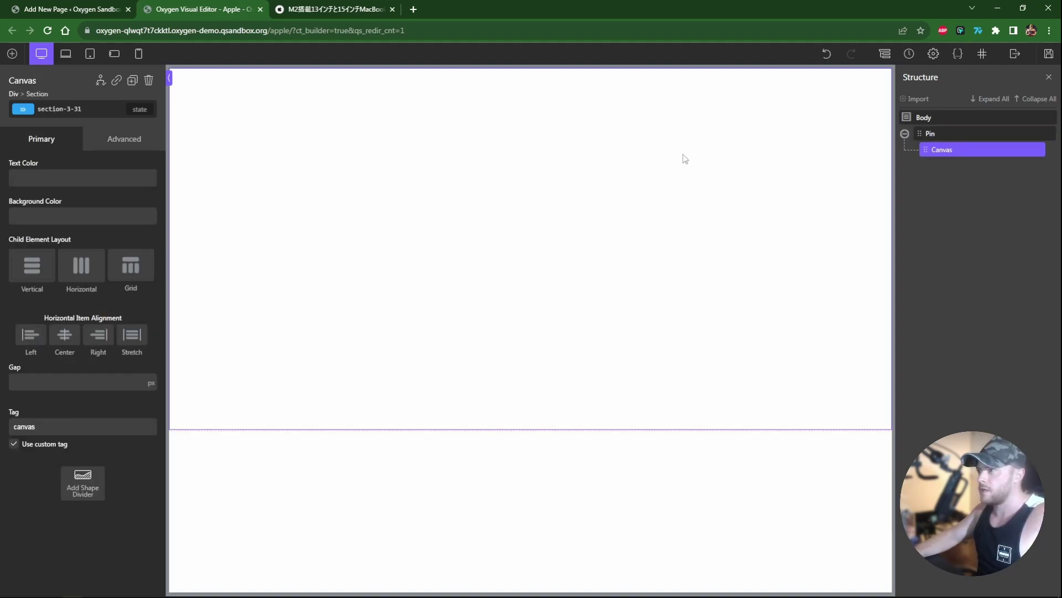
{"action": "left_click", "coordinate": [64, 108]}
{"action": "key", "text": "ctrl+a"}
{"action": "type", "text": "appl"}
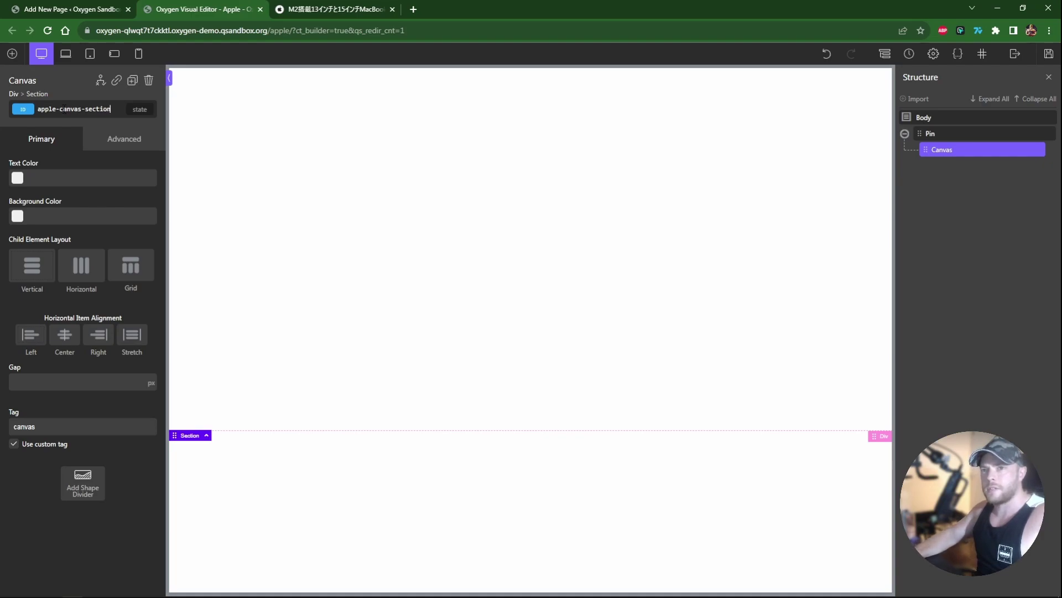
Set the Canvas section's container width to full width and its height to 100vh
{"action": "left_click", "coordinate": [123, 139]}
{"action": "left_click", "coordinate": [110, 201]}
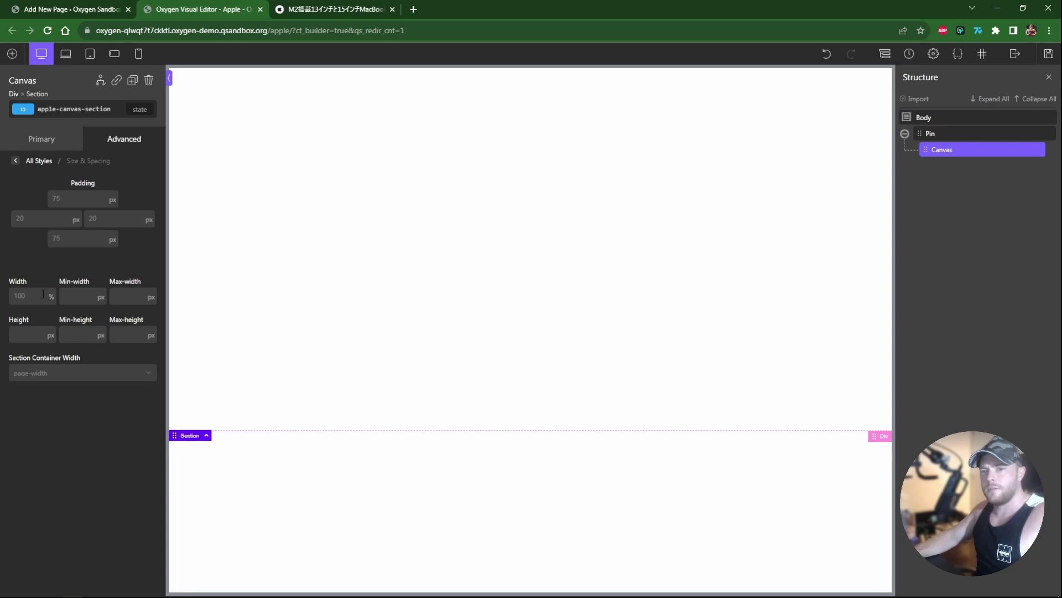
{"action": "left_click", "coordinate": [44, 378]}
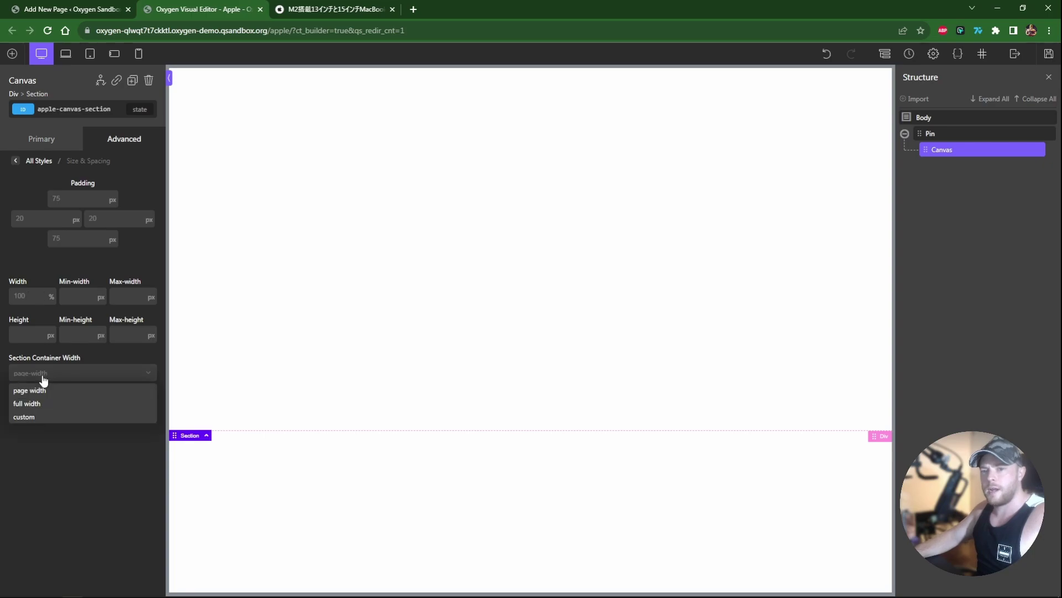
{"action": "left_click", "coordinate": [27, 405]}
{"action": "left_click", "coordinate": [34, 335]}
{"action": "type", "text": "100vh"}
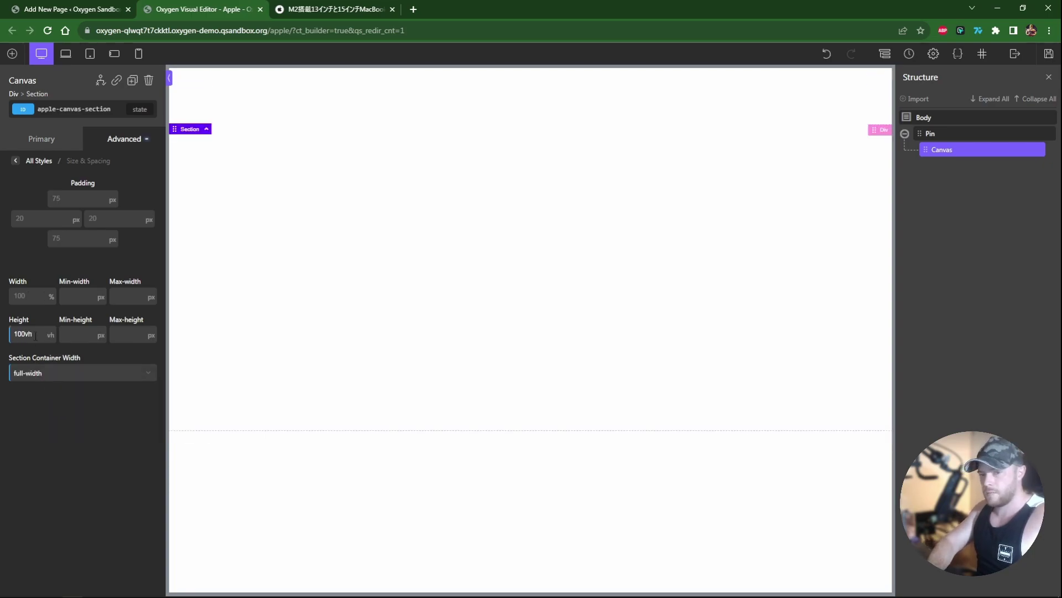
{"action": "key", "text": "Return"}
Lay out the Canvas section's child elements horizontally, with middle vertical alignment and center horizontal alignment
{"action": "left_click", "coordinate": [42, 139]}
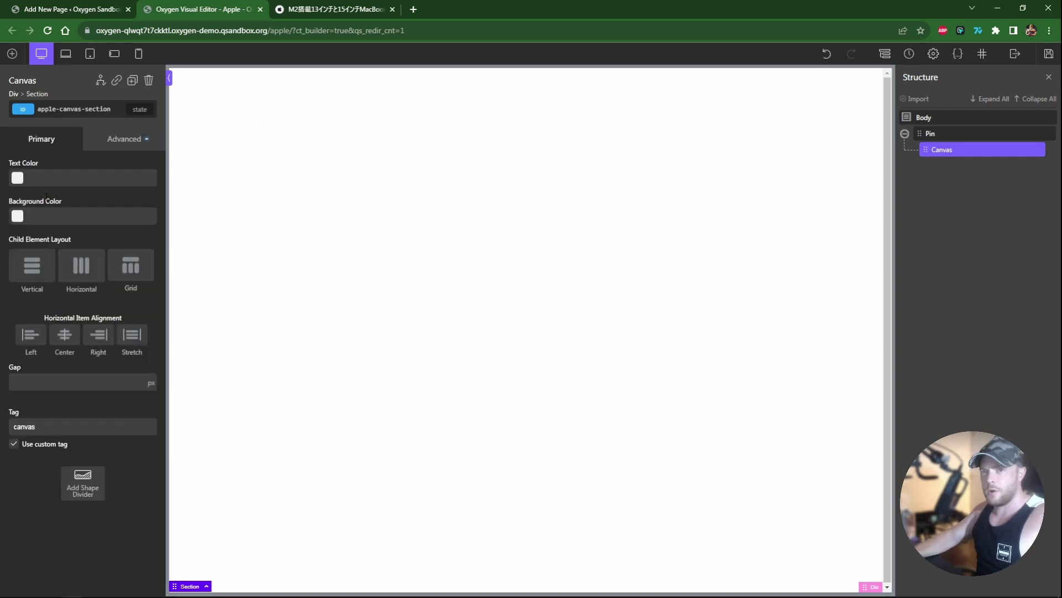
{"action": "left_click", "coordinate": [77, 267]}
{"action": "left_click", "coordinate": [67, 335]}
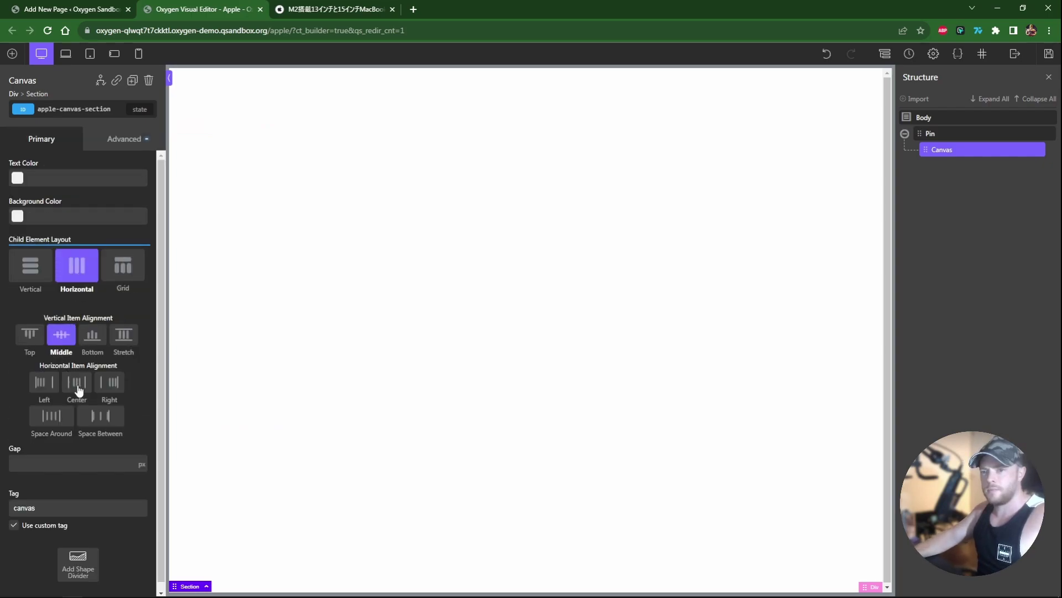
{"action": "left_click", "coordinate": [76, 382]}
Set the Pin div's position to relative in its layout settings
{"action": "left_click", "coordinate": [948, 138]}
{"action": "left_click", "coordinate": [947, 149]}
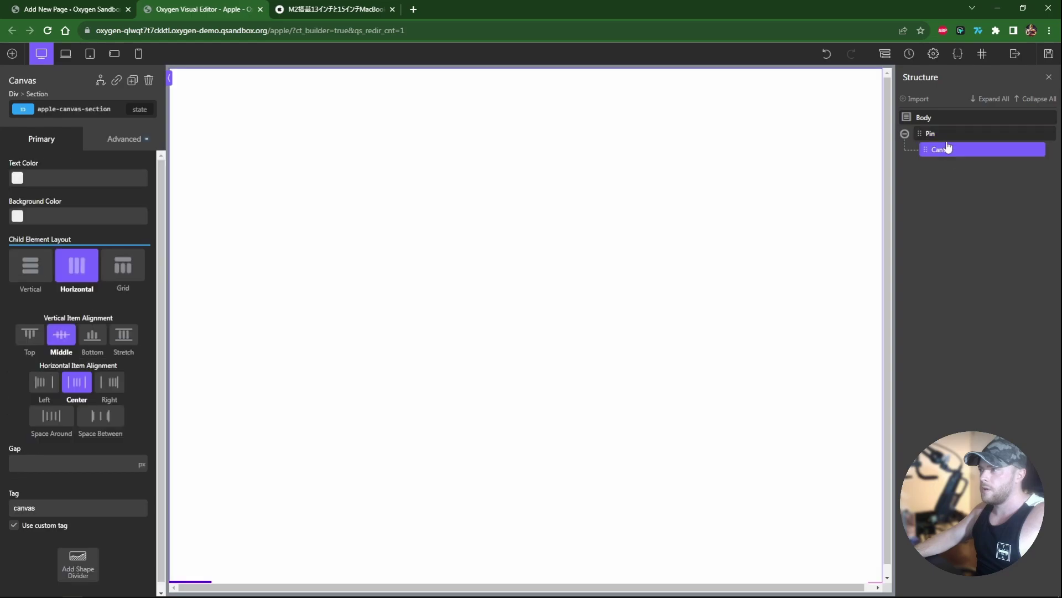
{"action": "left_click", "coordinate": [949, 139]}
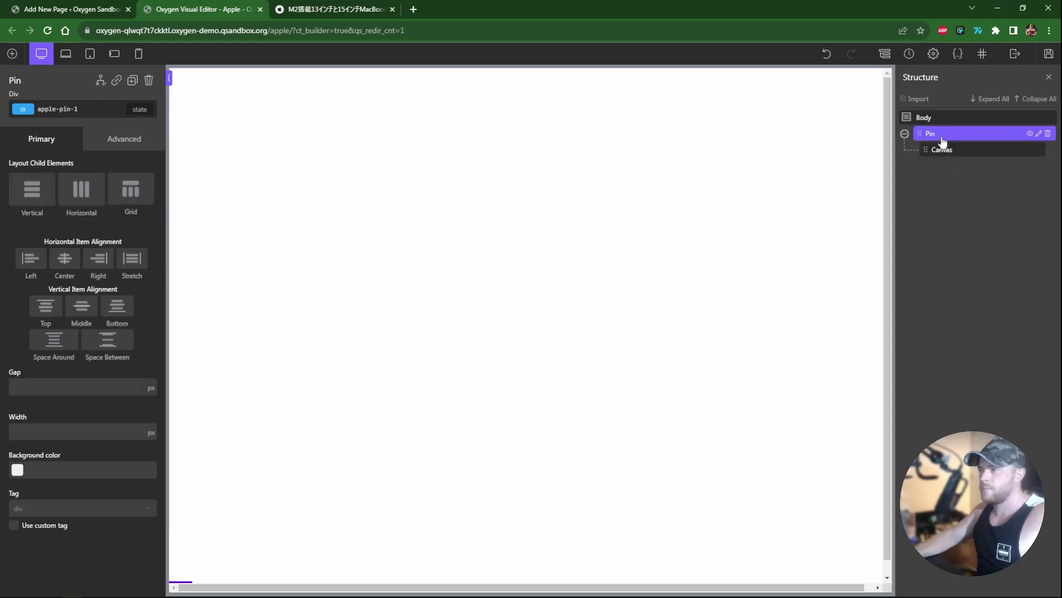
{"action": "left_click", "coordinate": [98, 145]}
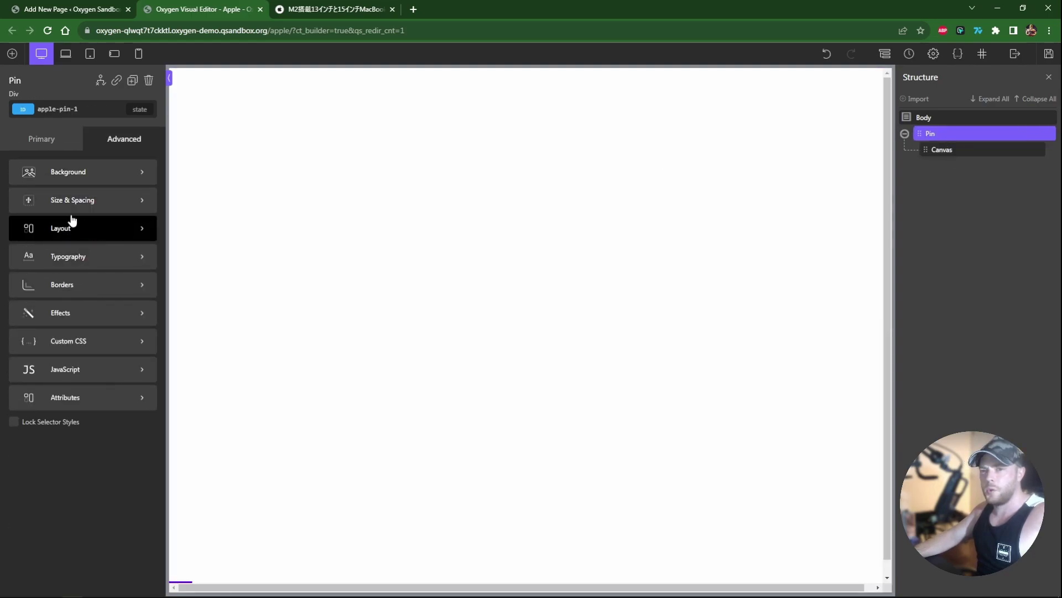
{"action": "left_click", "coordinate": [49, 200]}
{"action": "left_click", "coordinate": [15, 161]}
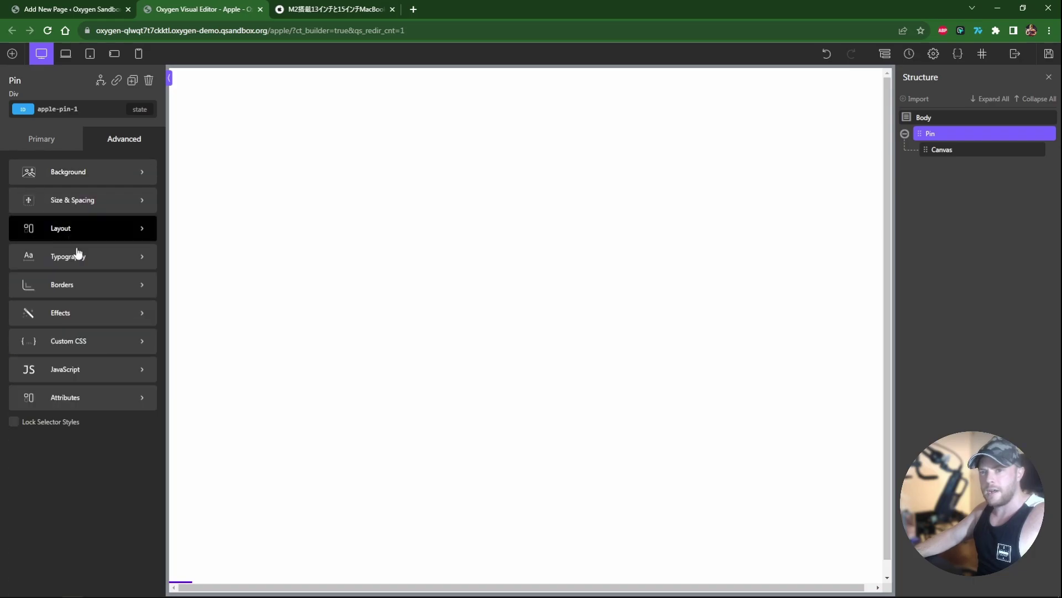
{"action": "left_click", "coordinate": [61, 228]}
{"action": "scroll", "coordinate": [107, 410], "scroll_direction": "down", "scroll_amount": 5}
{"action": "left_click", "coordinate": [98, 561]}
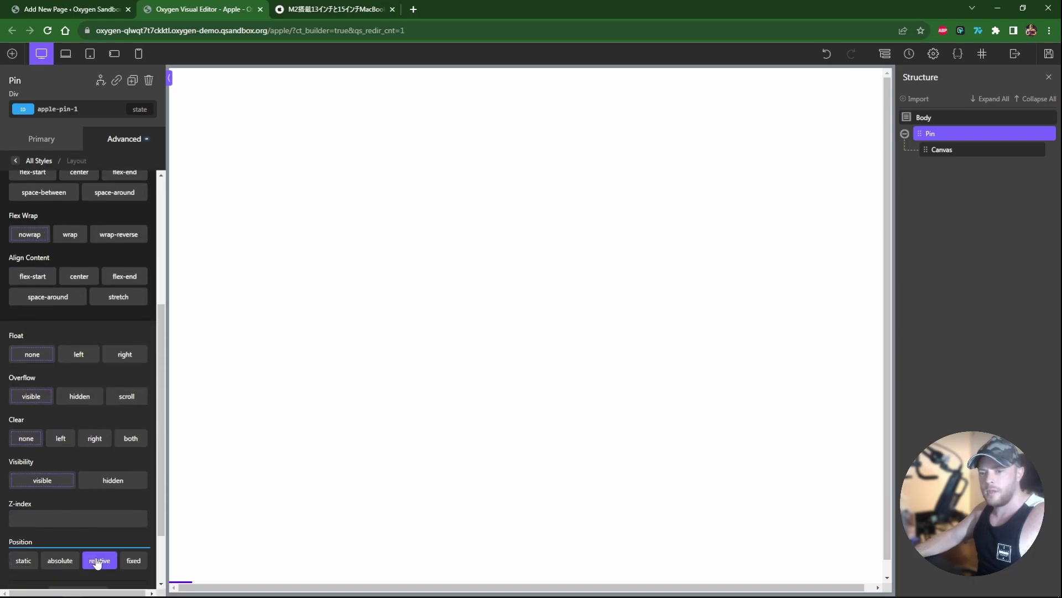
Add a second section inside the Pin div, below Canvas, and rename it First Section
{"action": "left_click", "coordinate": [946, 156]}
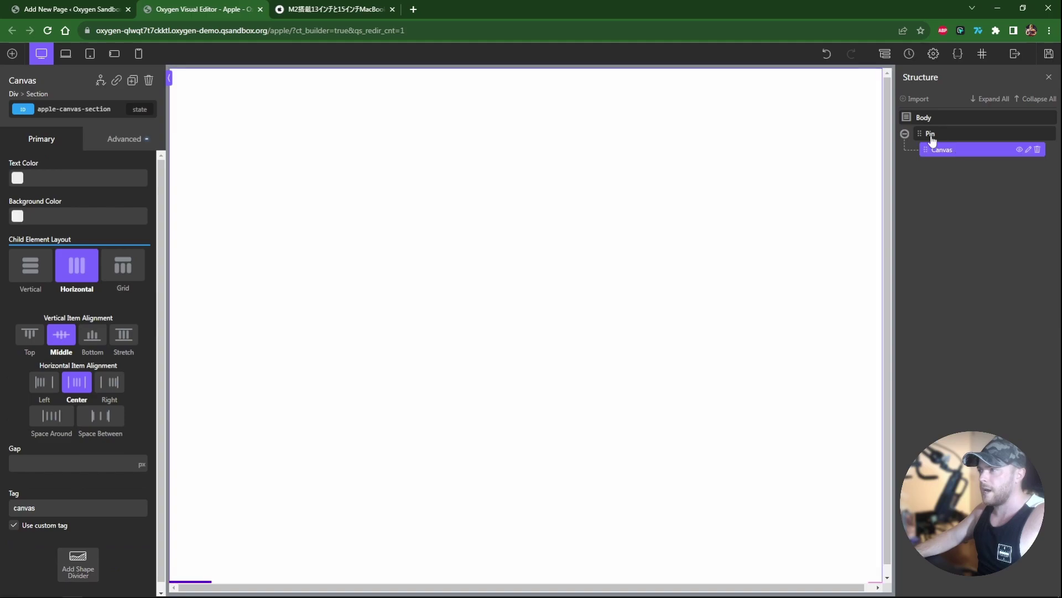
{"action": "left_click", "coordinate": [924, 135]}
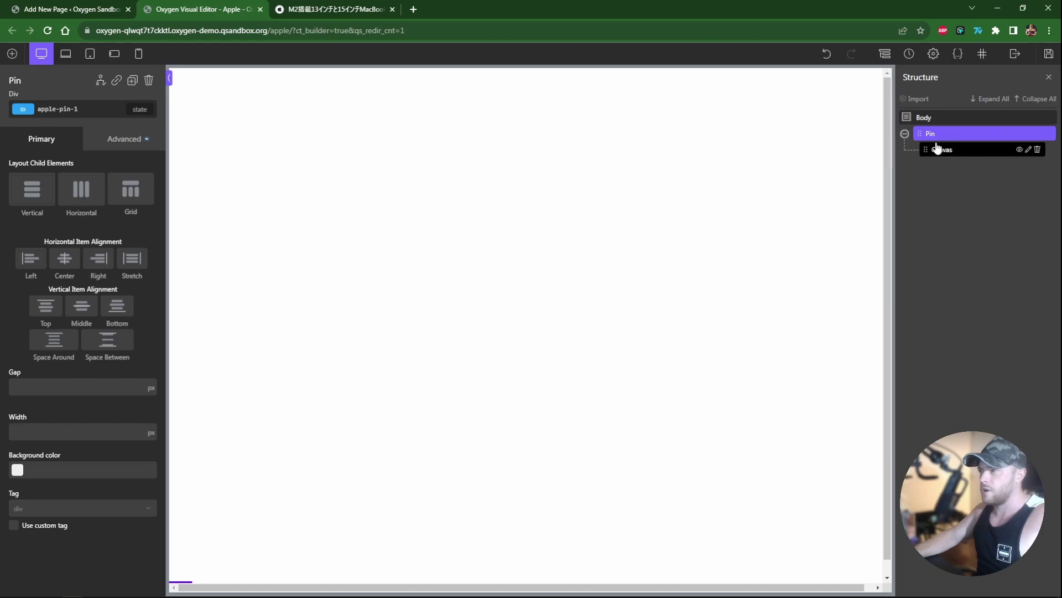
{"action": "left_click", "coordinate": [12, 53]}
{"action": "left_click", "coordinate": [32, 154]}
{"action": "double_click", "coordinate": [974, 165]}
{"action": "type", "text": "First Section"}
{"action": "key", "text": "Return"}
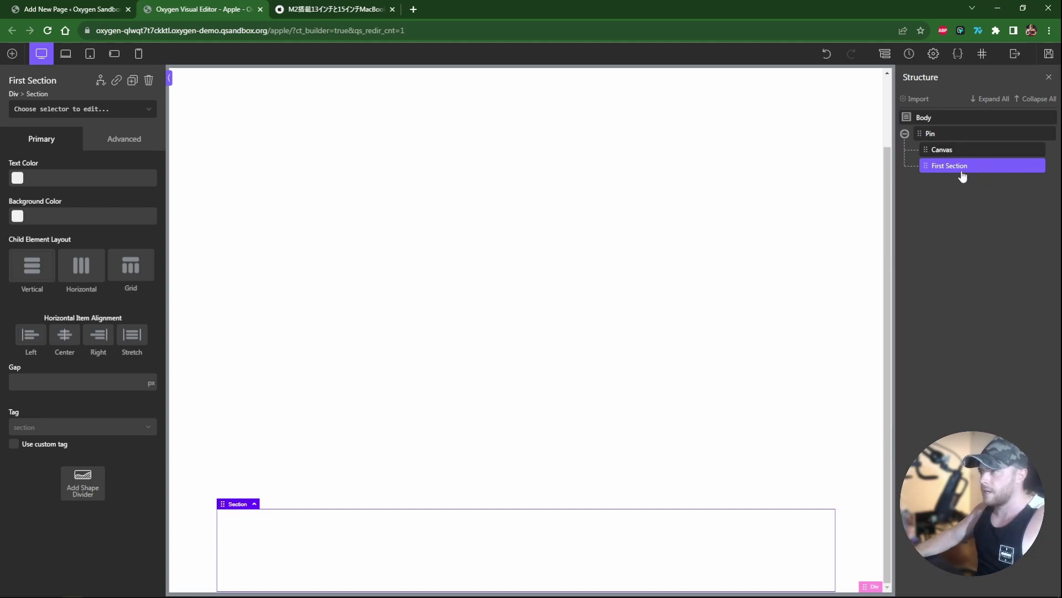
Change the ID of First Section to apple-first-section
{"action": "left_click", "coordinate": [42, 109]}
{"action": "left_click", "coordinate": [59, 161]}
{"action": "left_click", "coordinate": [59, 110]}
{"action": "left_click", "coordinate": [59, 108]}
{"action": "key", "text": "ctrl+a"}
{"action": "type", "text": "apple-"}
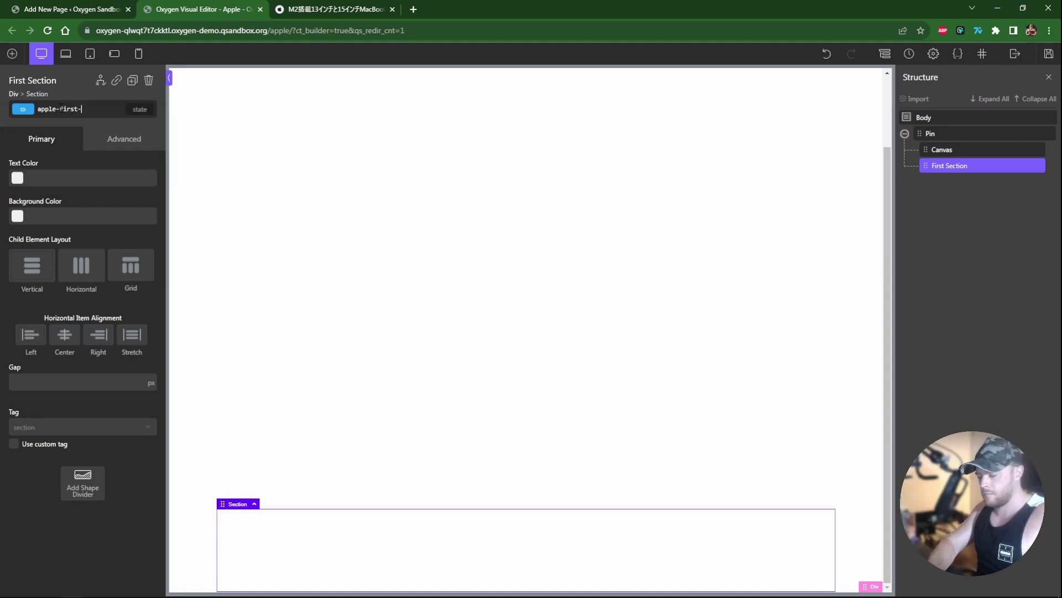
{"action": "type", "text": "first-section"}
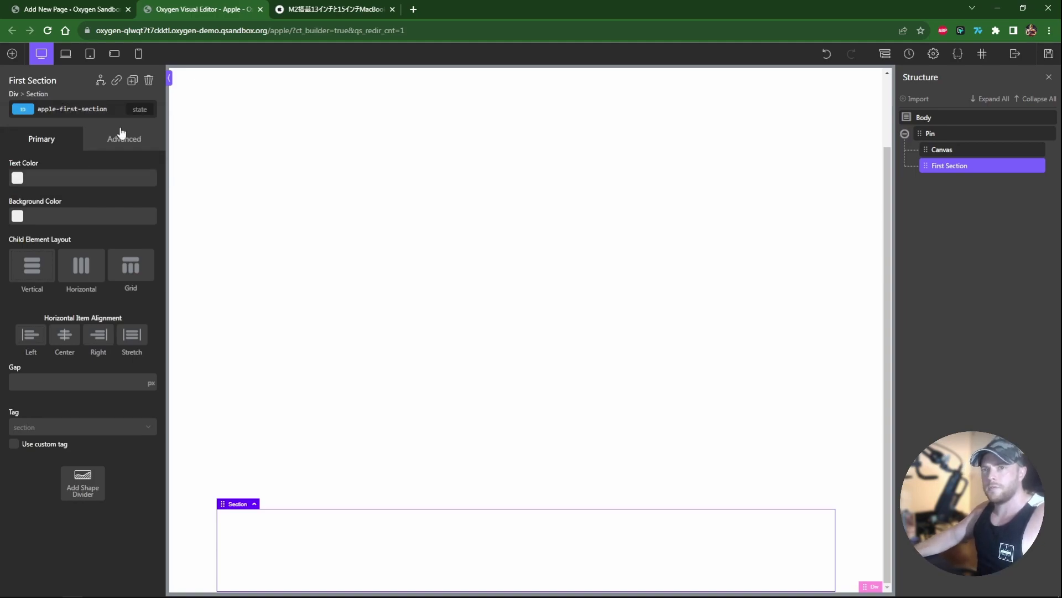
Set First Section's position to absolute, entering offsets of 0 px starting with the top
{"action": "left_click", "coordinate": [125, 145]}
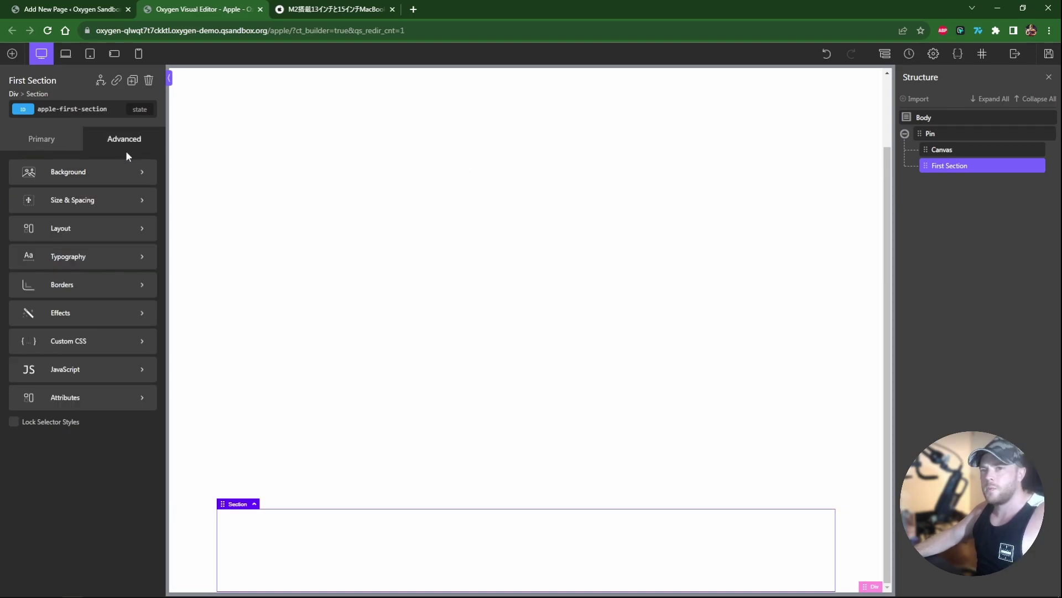
{"action": "left_click", "coordinate": [78, 228]}
{"action": "scroll", "coordinate": [104, 423], "scroll_direction": "down", "scroll_amount": 5}
{"action": "left_click", "coordinate": [65, 420]}
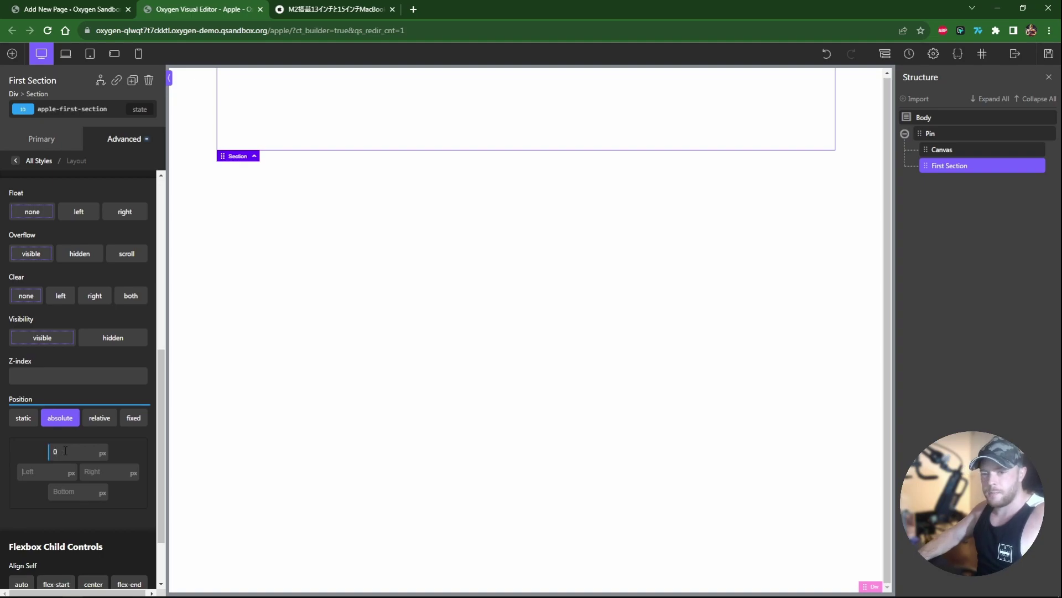
{"action": "key", "text": "Tab"}
{"action": "type", "text": "0"}
Set the height of First Section to 100vh
{"action": "left_click", "coordinate": [115, 133]}
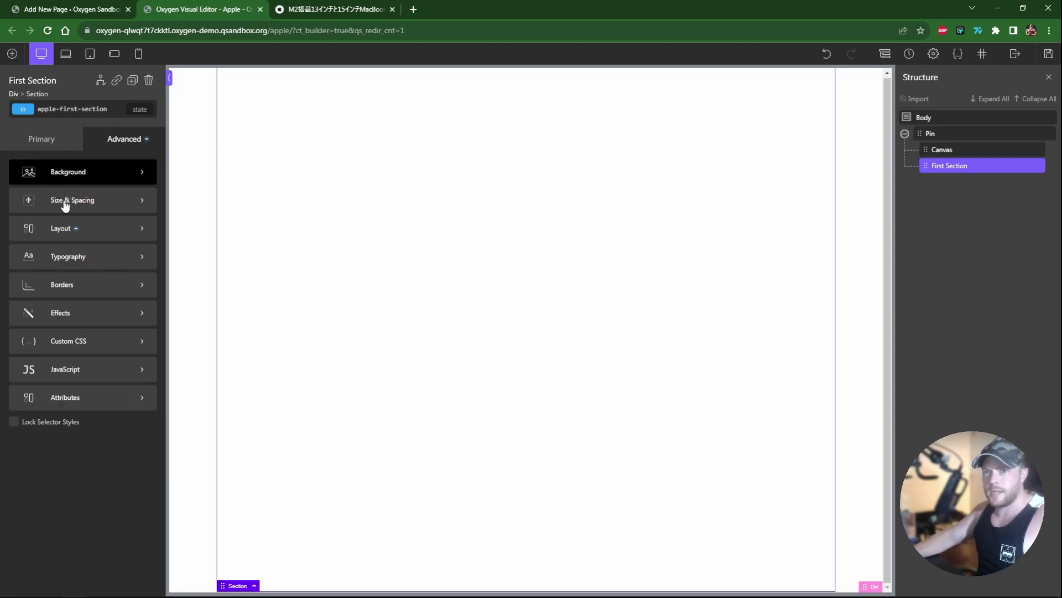
{"action": "left_click", "coordinate": [61, 201]}
{"action": "left_click", "coordinate": [35, 333]}
{"action": "type", "text": "100vh"}
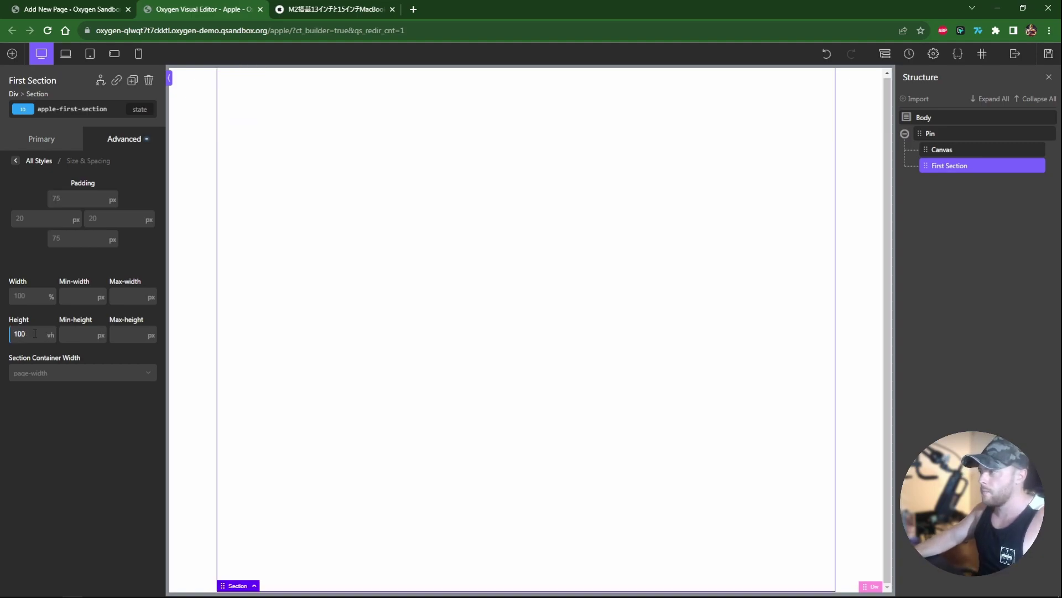
Lay out First Section's children horizontally with middle and center alignment, and set its background color to #191919
{"action": "left_click", "coordinate": [41, 138]}
{"action": "left_click", "coordinate": [61, 335]}
{"action": "left_click", "coordinate": [77, 382]}
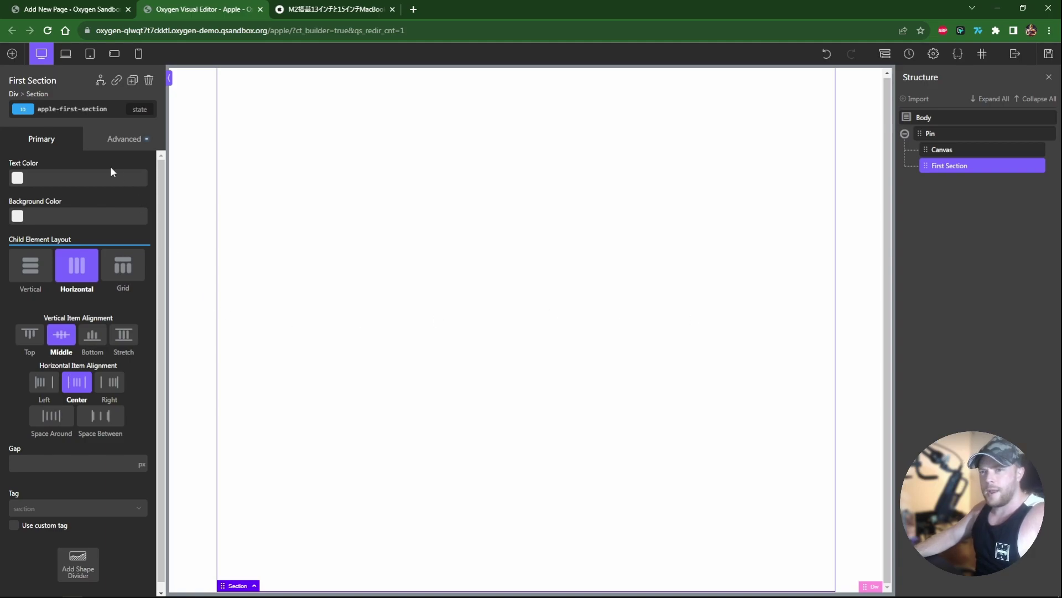
{"action": "left_click", "coordinate": [17, 216]}
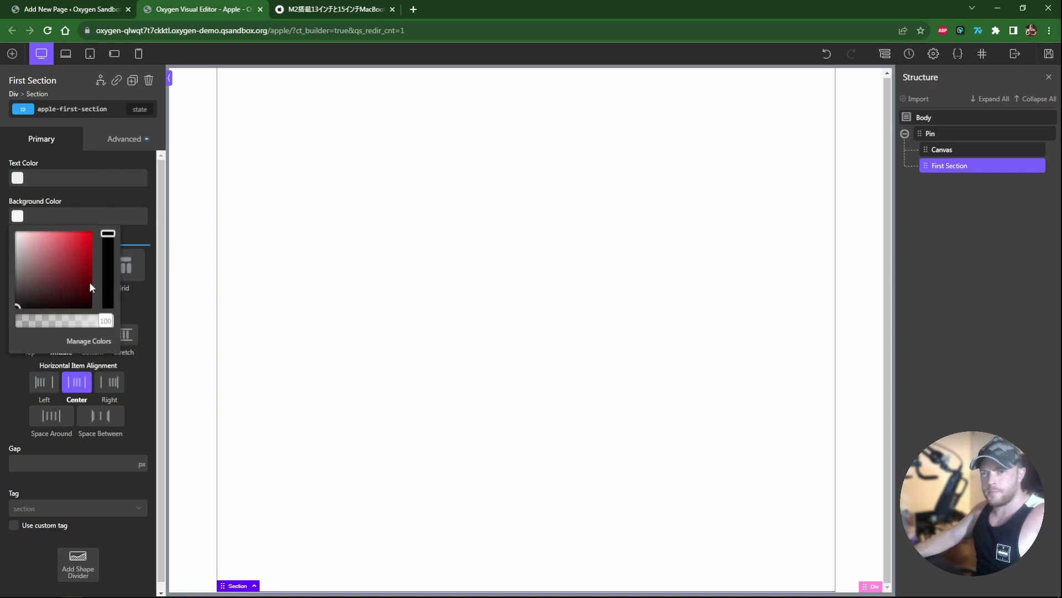
{"action": "left_click_drag", "start_coordinate": [27, 291], "coordinate": [5, 301]}
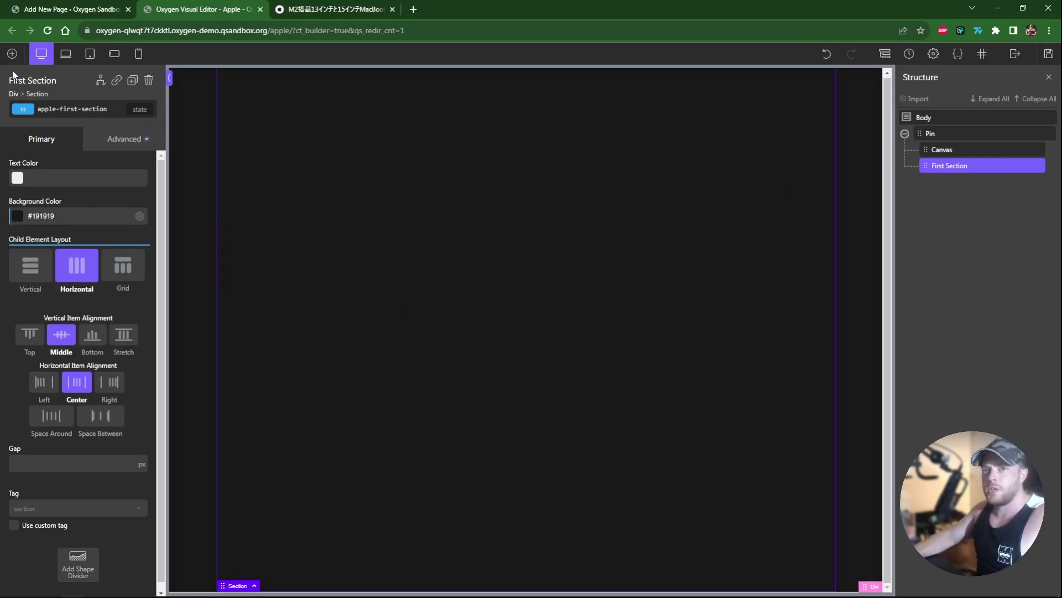
Add a heading inside First Section and change its ID to apple-h1
{"action": "left_click", "coordinate": [13, 53]}
{"action": "left_click", "coordinate": [33, 212]}
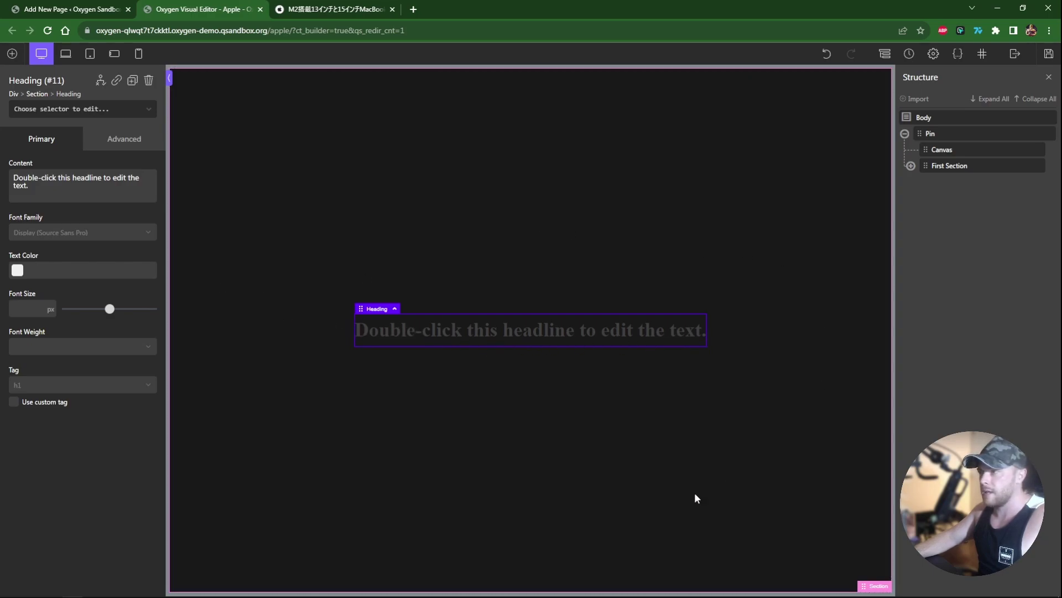
{"action": "left_click", "coordinate": [65, 152]}
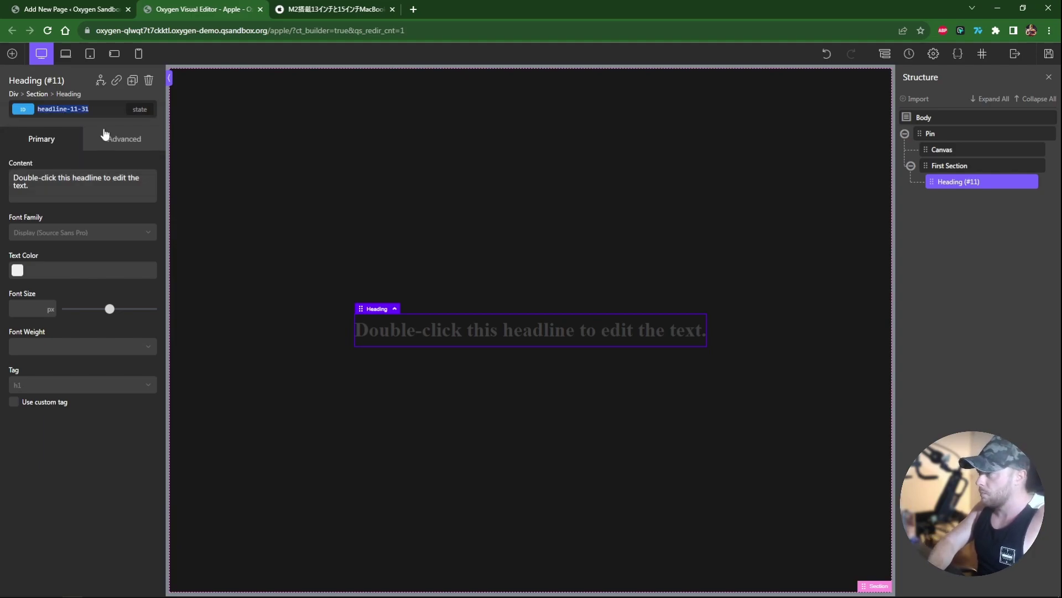
{"action": "type", "text": "apple-h1"}
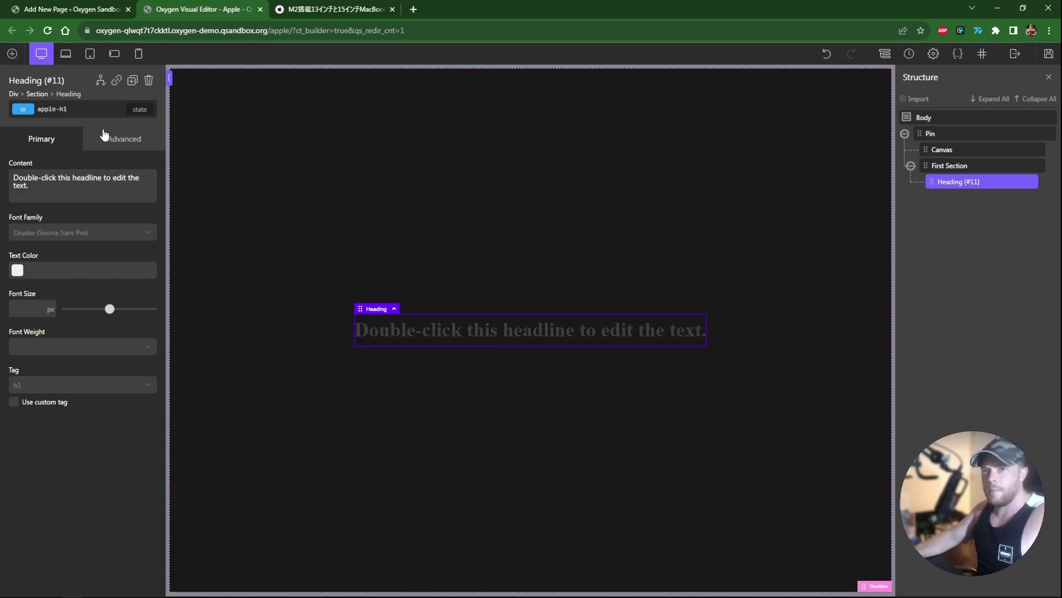
Style the heading with the SF Pro font, text color #e2e2e2 and a font size of 6rem
{"action": "left_click", "coordinate": [31, 238]}
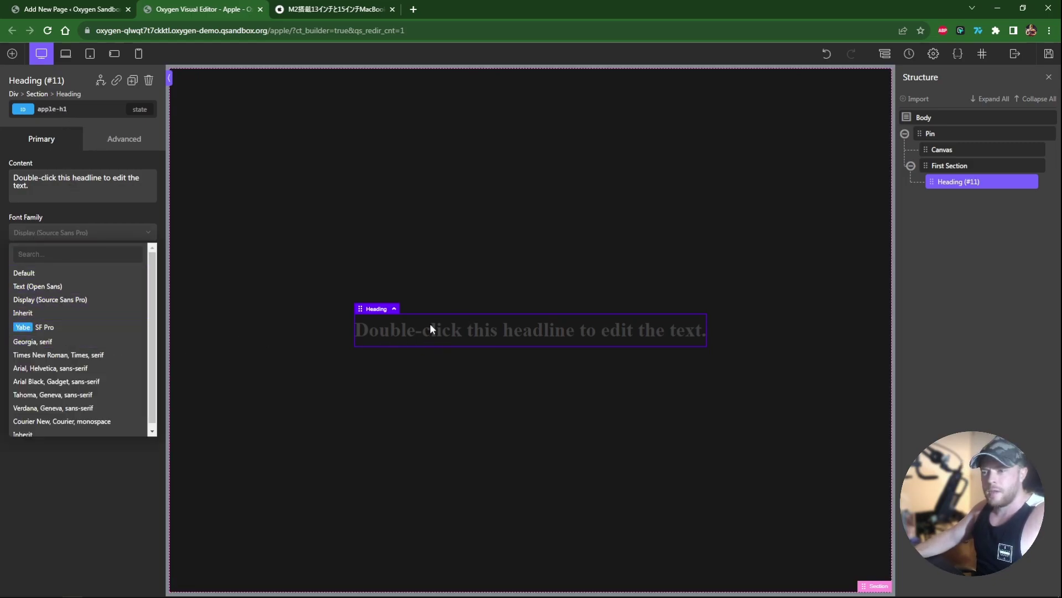
{"action": "left_click", "coordinate": [50, 327]}
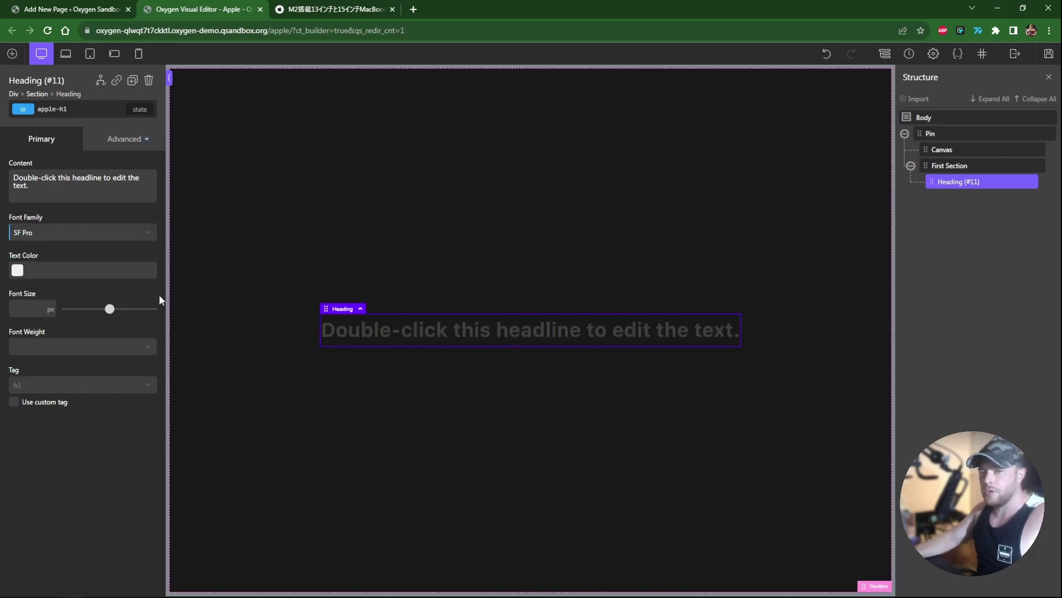
{"action": "left_click", "coordinate": [18, 270]}
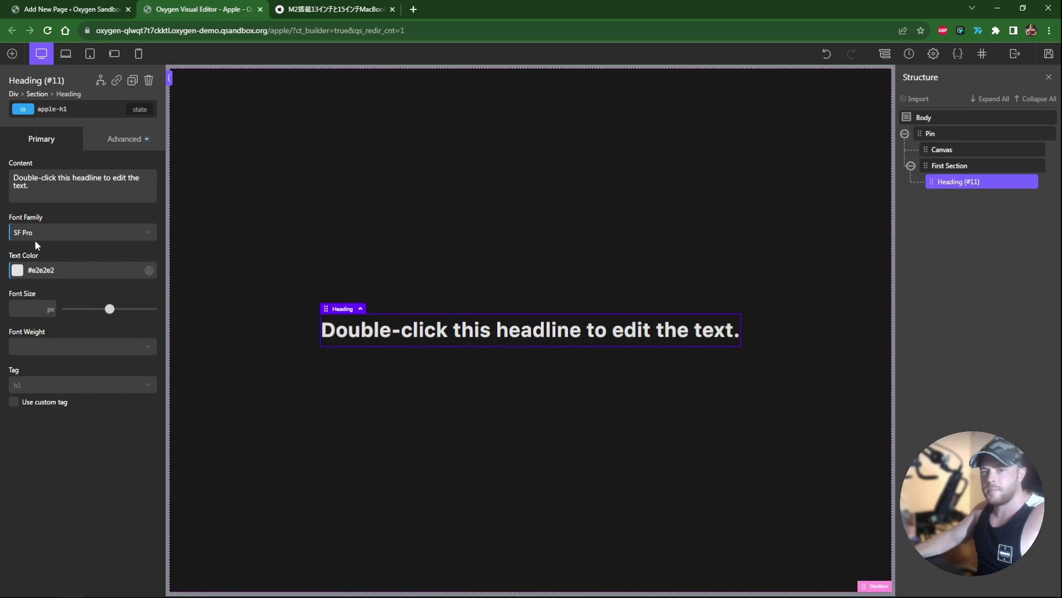
{"action": "left_click", "coordinate": [43, 303]}
{"action": "type", "text": "6rem"}
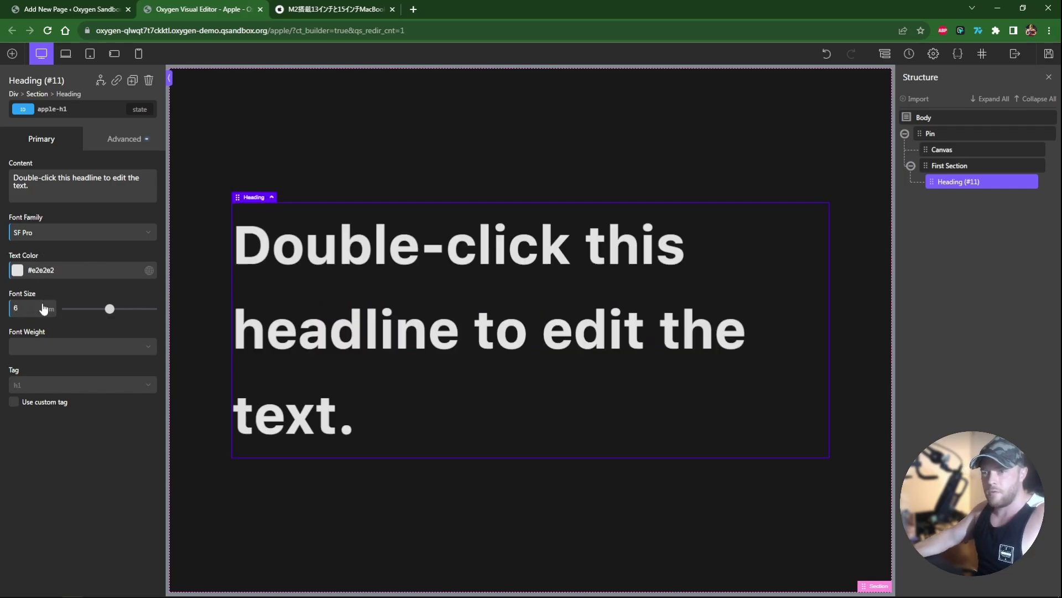
Replace the heading text with MacBook Air 15" and save the page
{"action": "double_click", "coordinate": [464, 313]}
{"action": "type", "text": "Macbook Air 15\""}
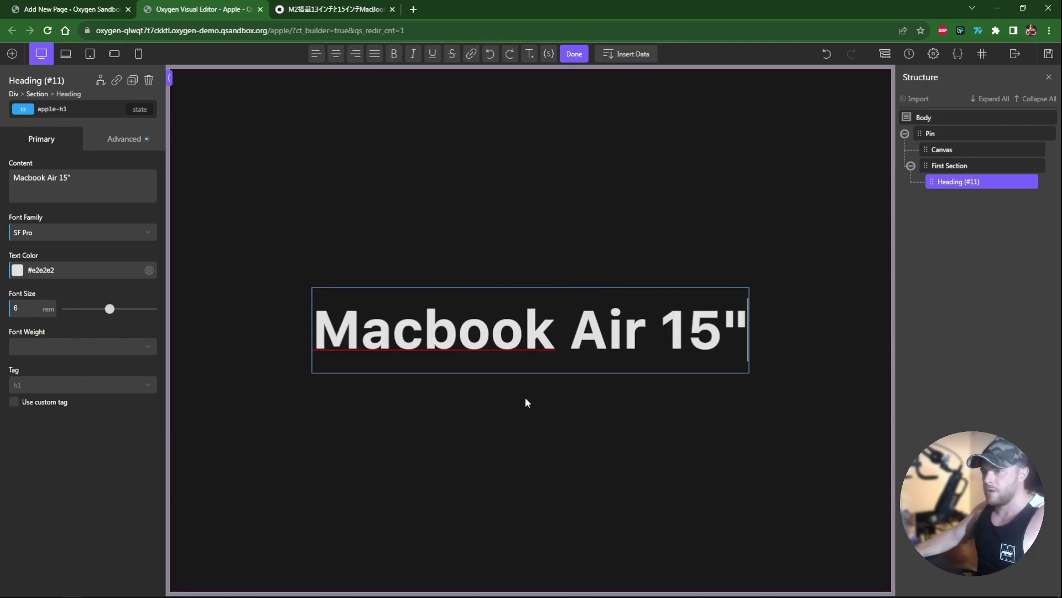
{"action": "left_click_drag", "start_coordinate": [458, 332], "coordinate": [425, 333]}
{"action": "type", "text": "B"}
{"action": "left_click", "coordinate": [950, 165]}
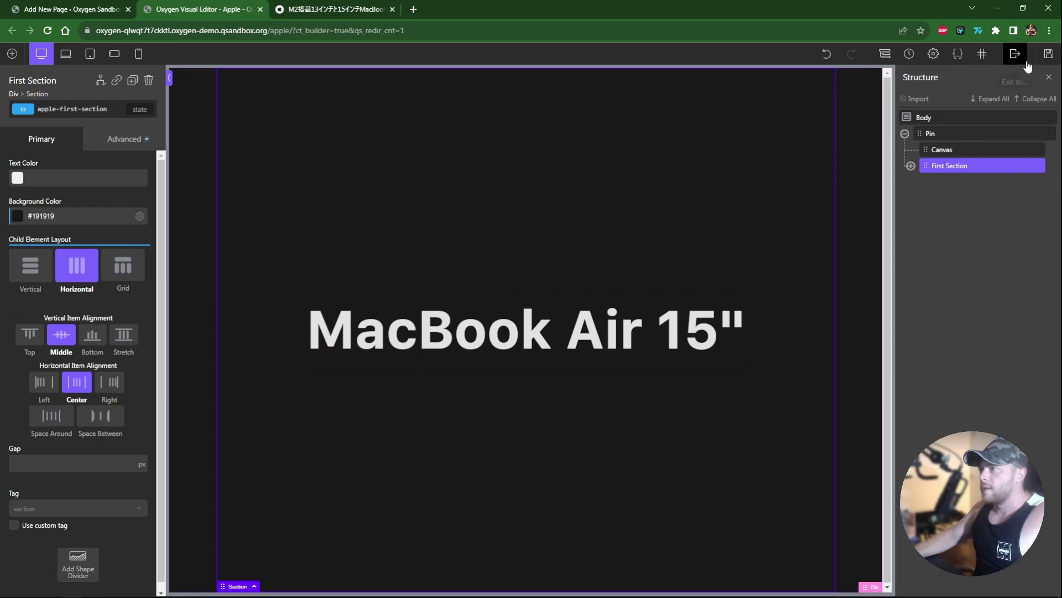
{"action": "left_click", "coordinate": [1049, 53]}
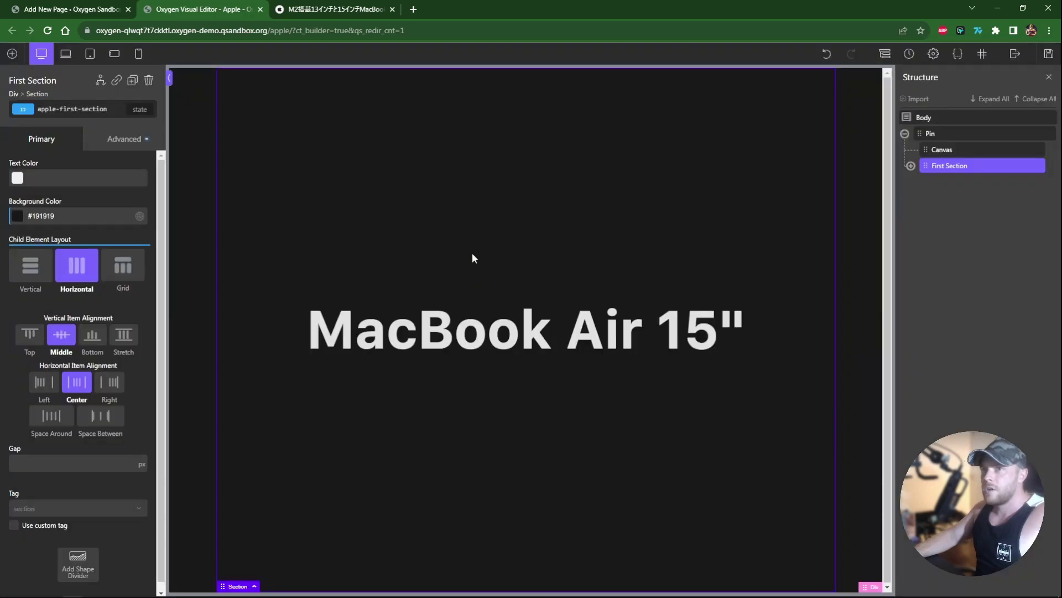
Switch to motion.page, create a new timeline named Apple, and assign it to the Apple page
{"action": "left_click", "coordinate": [47, 10]}
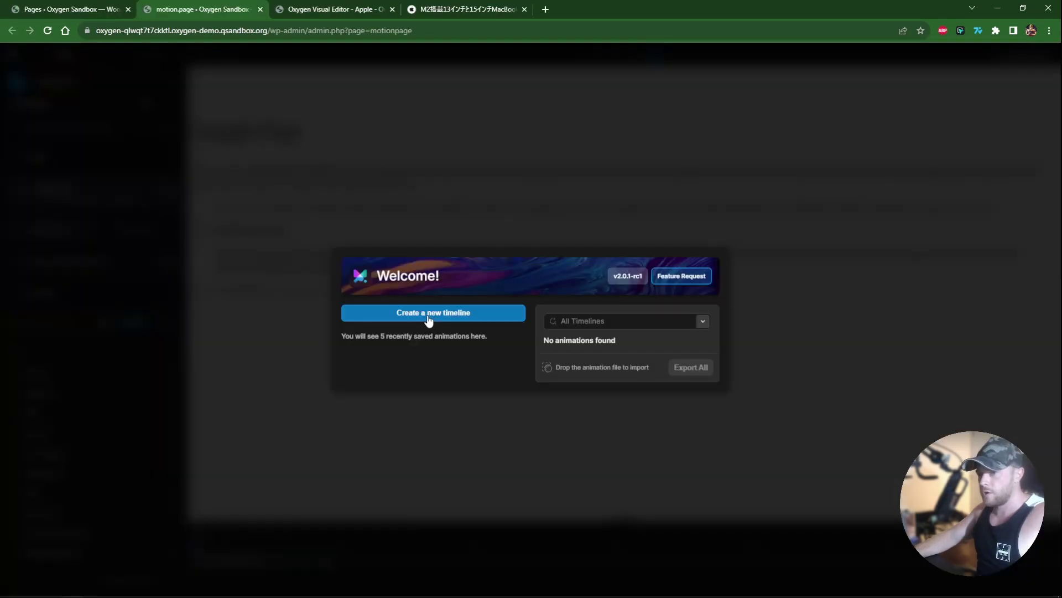
{"action": "left_click", "coordinate": [427, 319]}
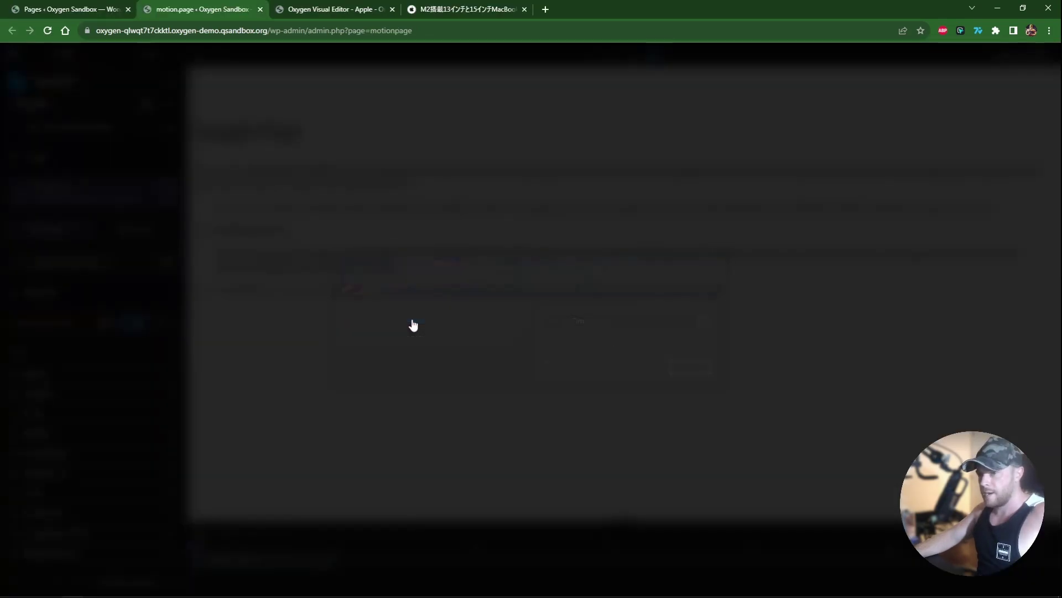
{"action": "triple_click", "coordinate": [88, 83]}
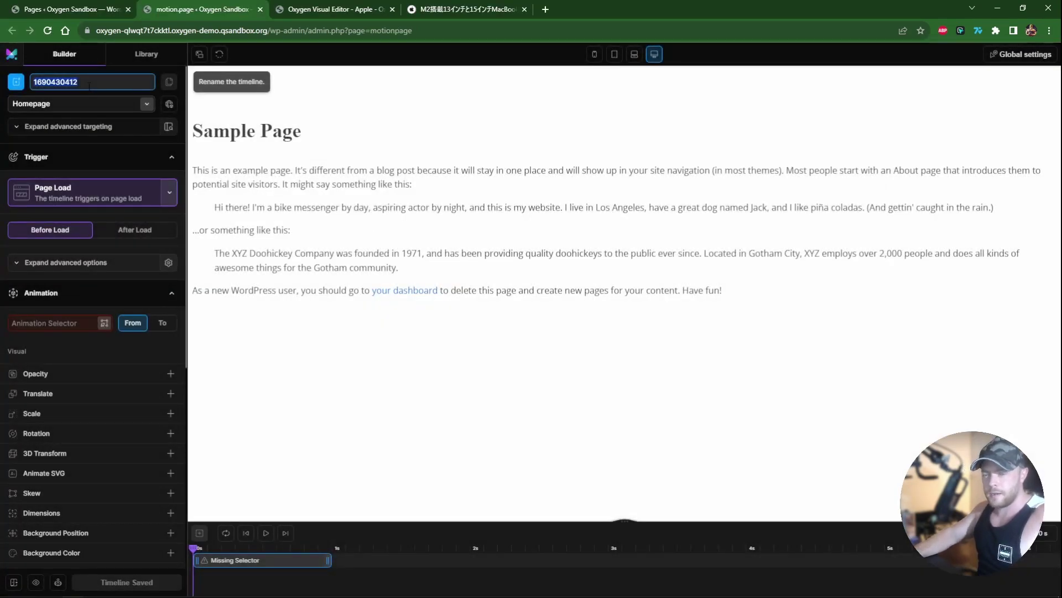
{"action": "type", "text": "Apple"}
{"action": "left_click", "coordinate": [91, 104]}
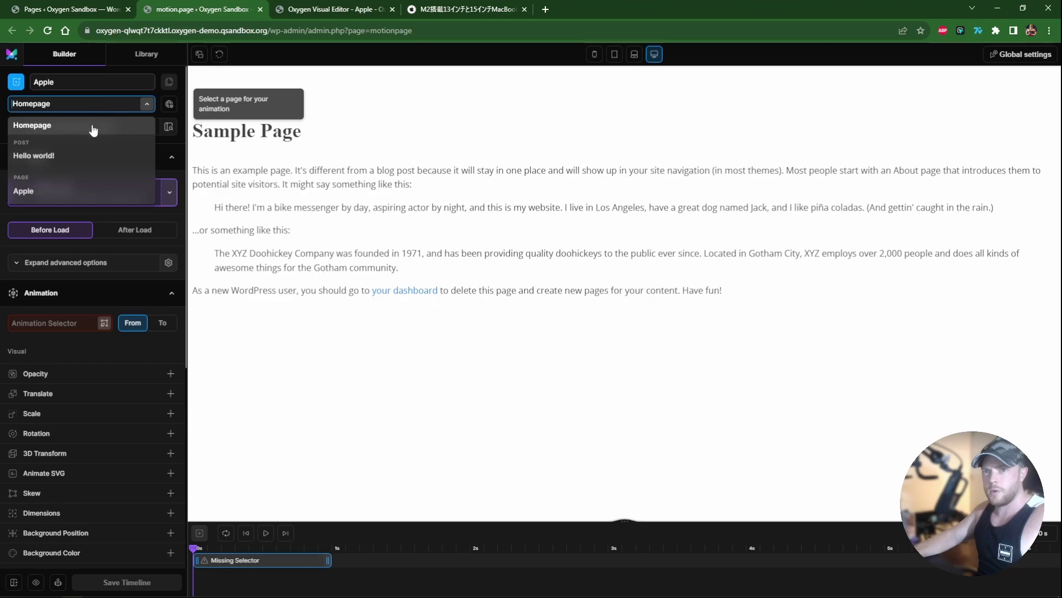
{"action": "left_click", "coordinate": [41, 191]}
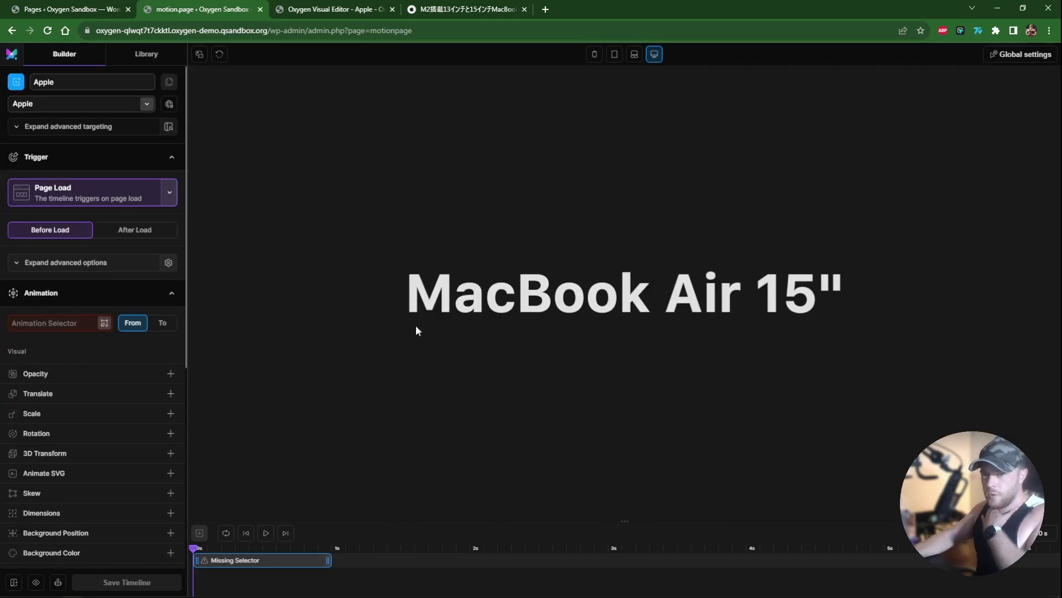
Change the timeline's trigger to ScrollTrigger and lock it to the scrollbar with a delay of 0.2 s
{"action": "left_click", "coordinate": [160, 195]}
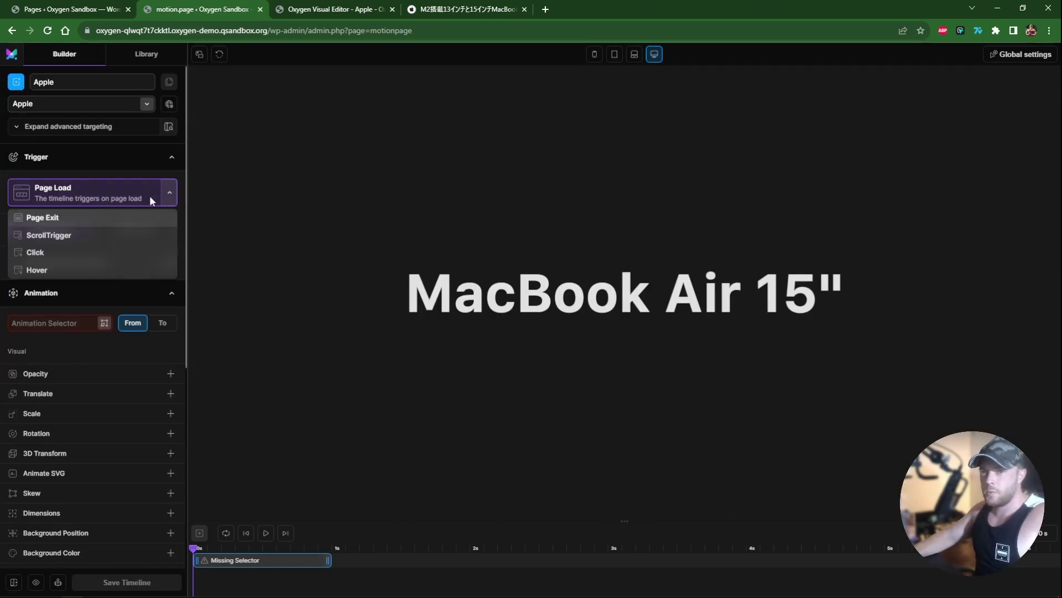
{"action": "left_click", "coordinate": [70, 240]}
{"action": "left_click", "coordinate": [167, 226]}
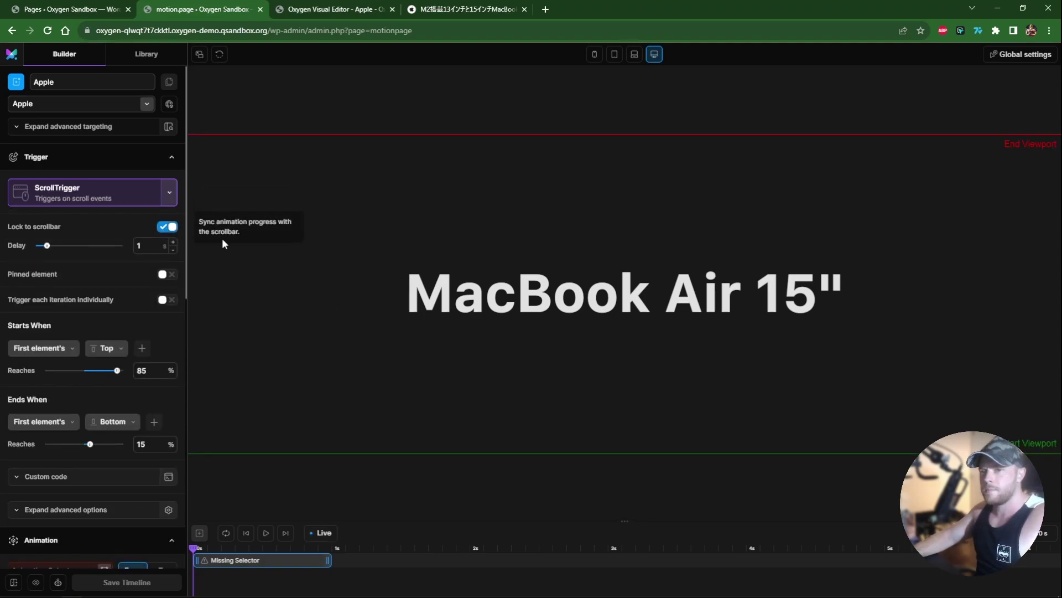
{"action": "left_click", "coordinate": [147, 245]}
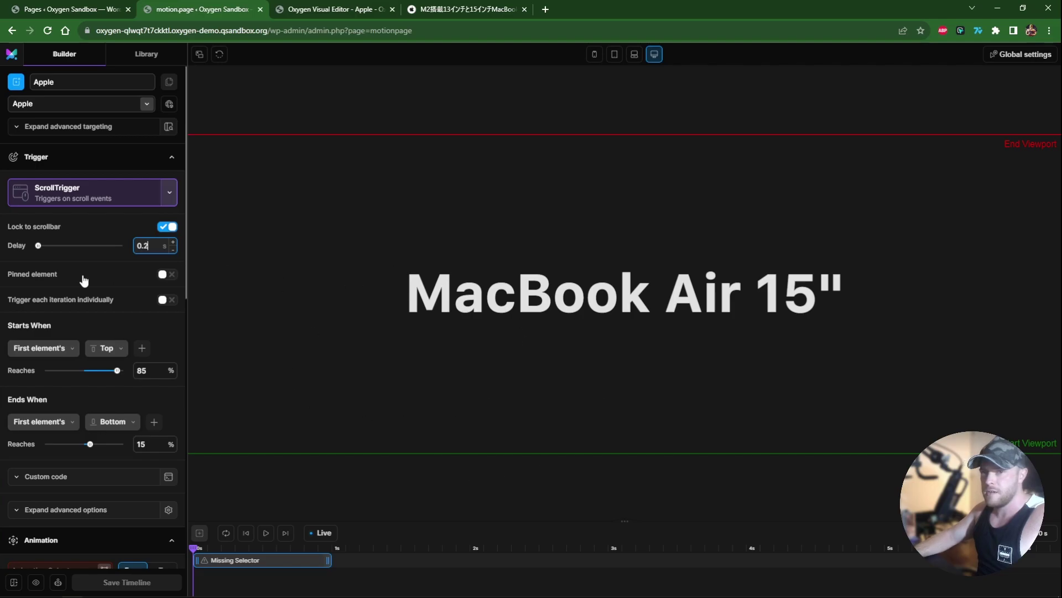
Enable a pinned element for the trigger and set its selector to the Pin div's ID, #apple-pin-1
{"action": "left_click", "coordinate": [164, 274]}
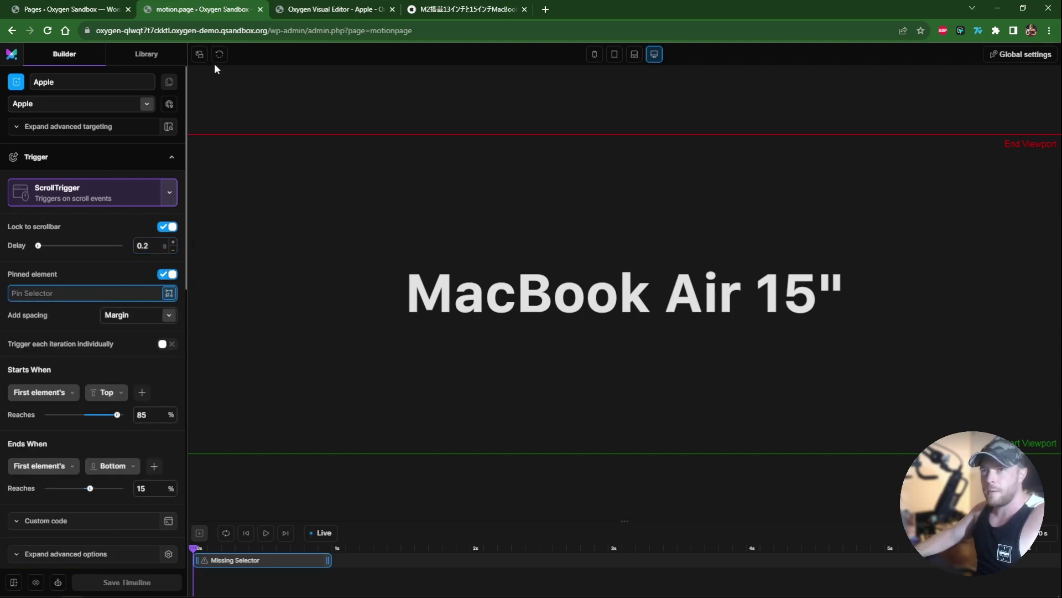
{"action": "left_click", "coordinate": [335, 9]}
{"action": "left_click", "coordinate": [966, 136]}
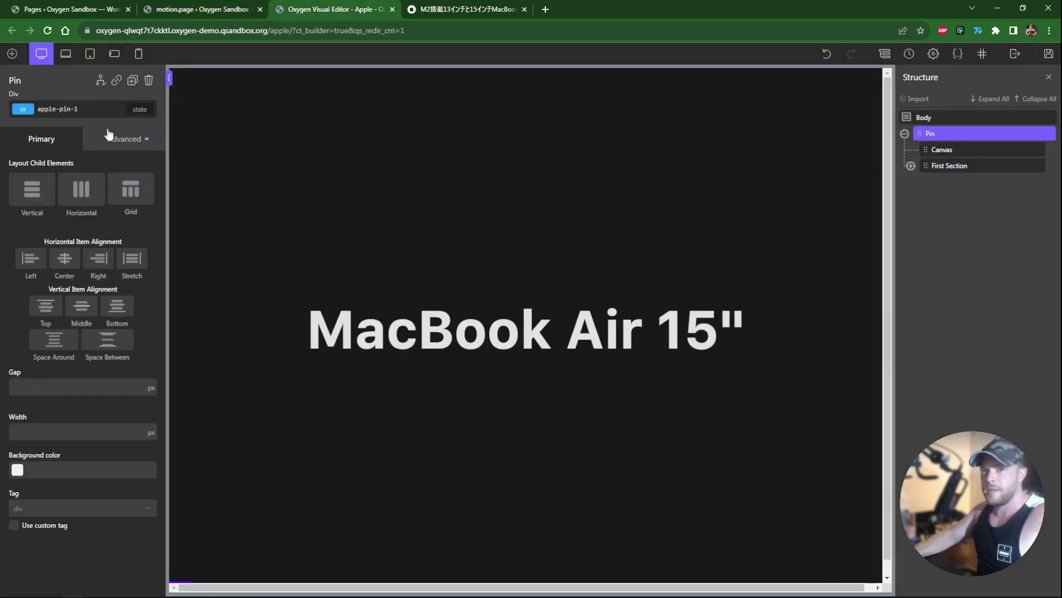
{"action": "left_click", "coordinate": [183, 9]}
{"action": "left_click", "coordinate": [52, 293]}
{"action": "type", "text": "#apple-pin-1"}
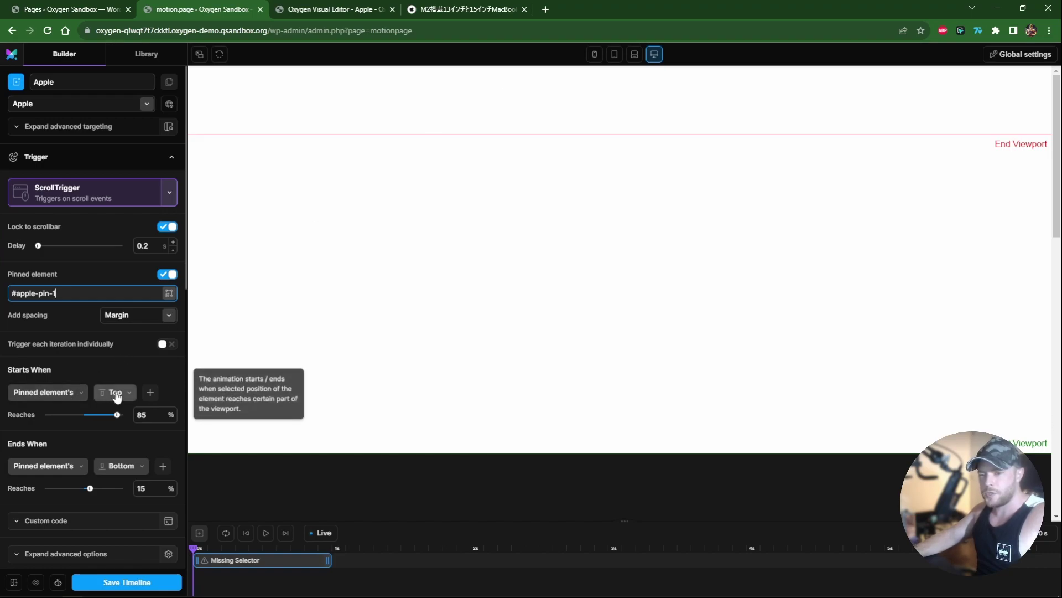
Start the trigger when the pinned element's top reaches 0% and end it when its top reaches -100%
{"action": "double_click", "coordinate": [145, 415]}
{"action": "type", "text": "0"}
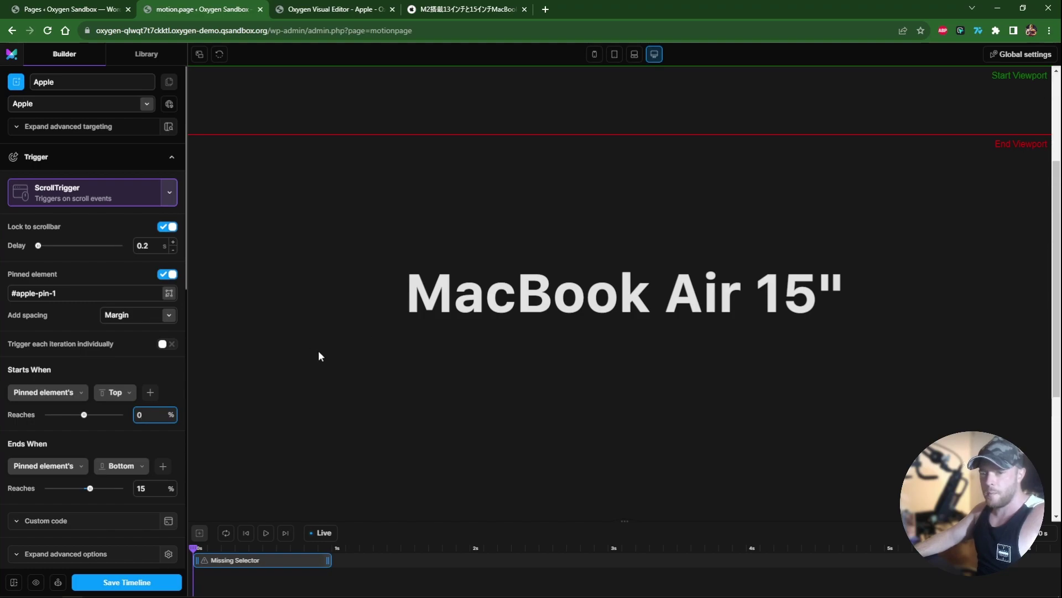
{"action": "left_click", "coordinate": [110, 468]}
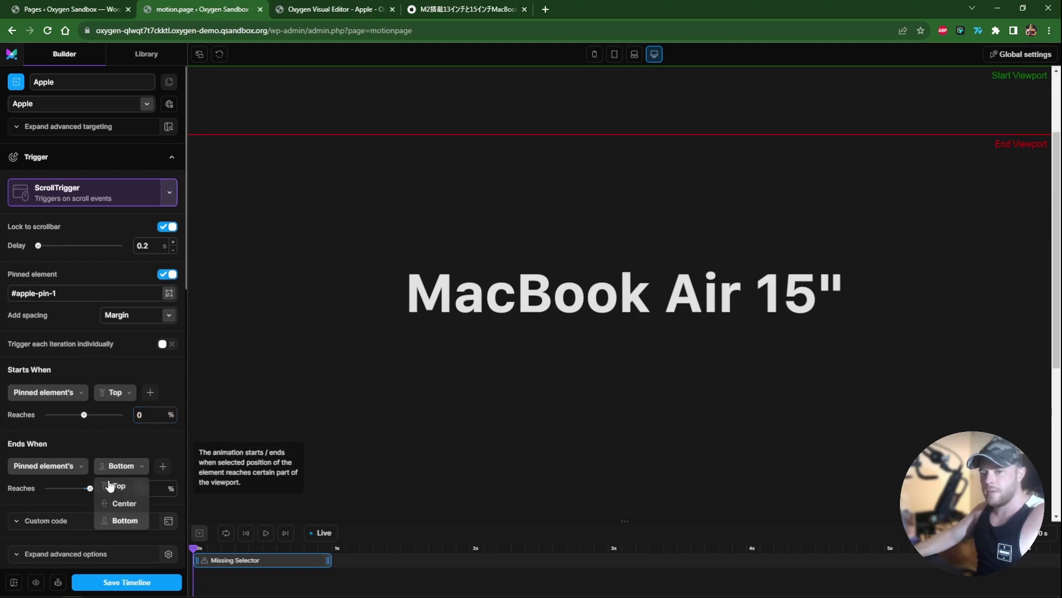
{"action": "left_click", "coordinate": [110, 483]}
{"action": "double_click", "coordinate": [153, 488]}
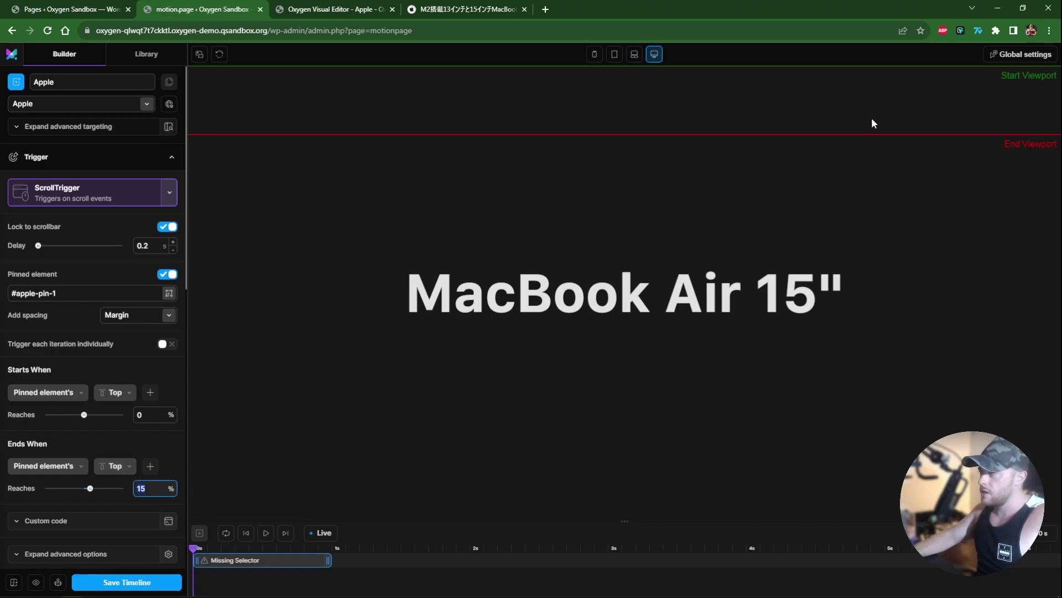
{"action": "type", "text": "-100"}
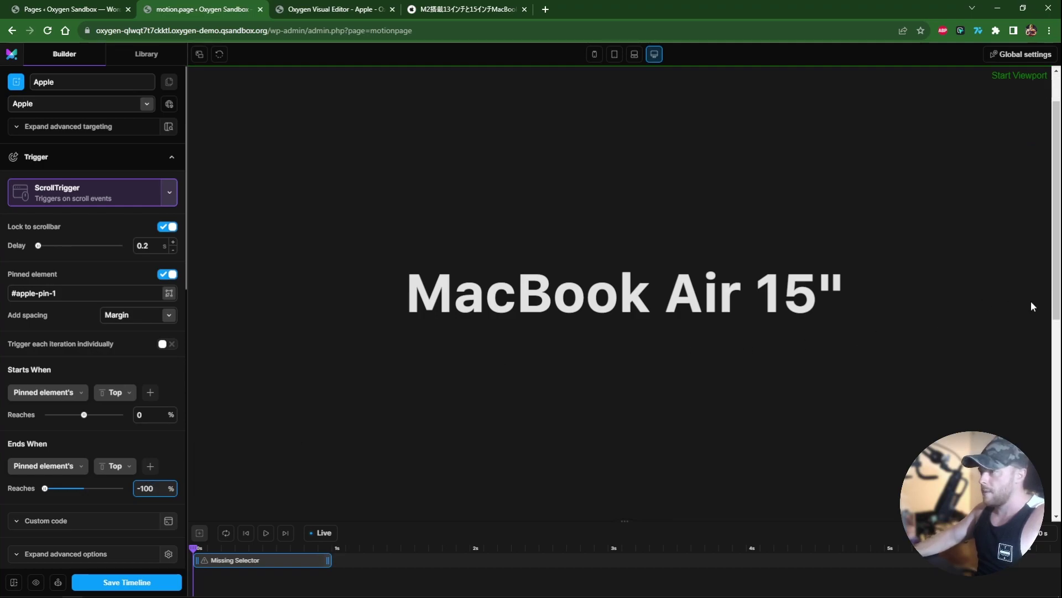
{"action": "left_click_drag", "start_coordinate": [1057, 304], "coordinate": [746, 311]}
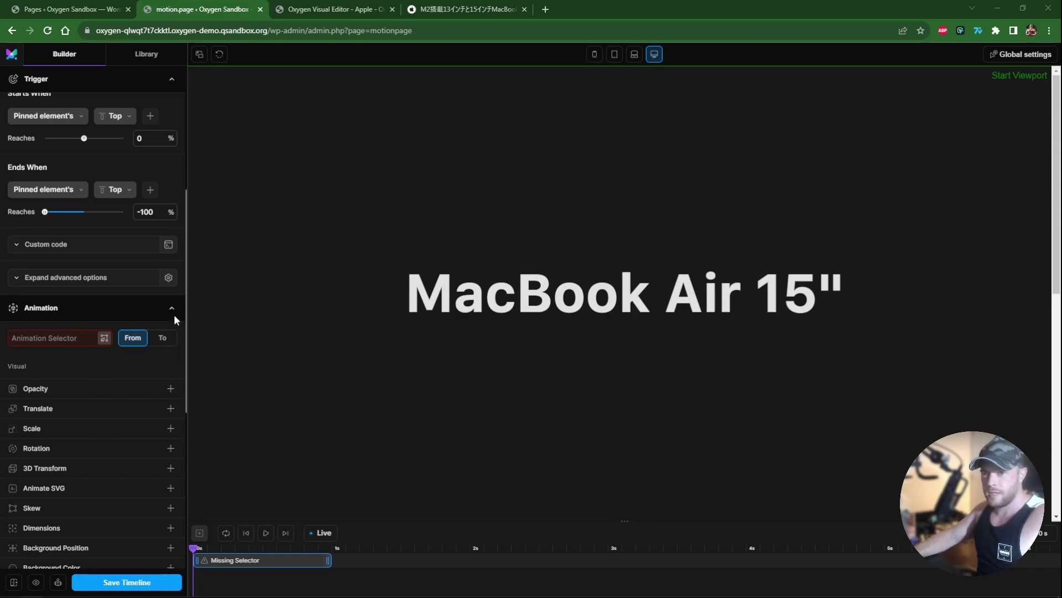
Pick the MacBook Air heading as the animation target by its #apple-h1 selector and switch the animation to To
{"action": "left_click", "coordinate": [105, 338]}
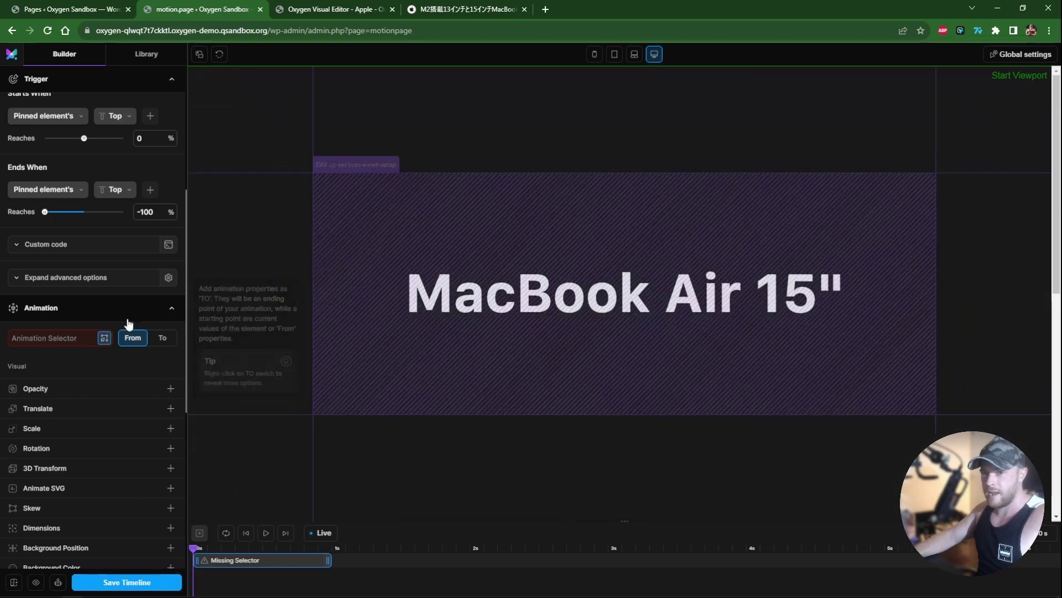
{"action": "left_click", "coordinate": [513, 299]}
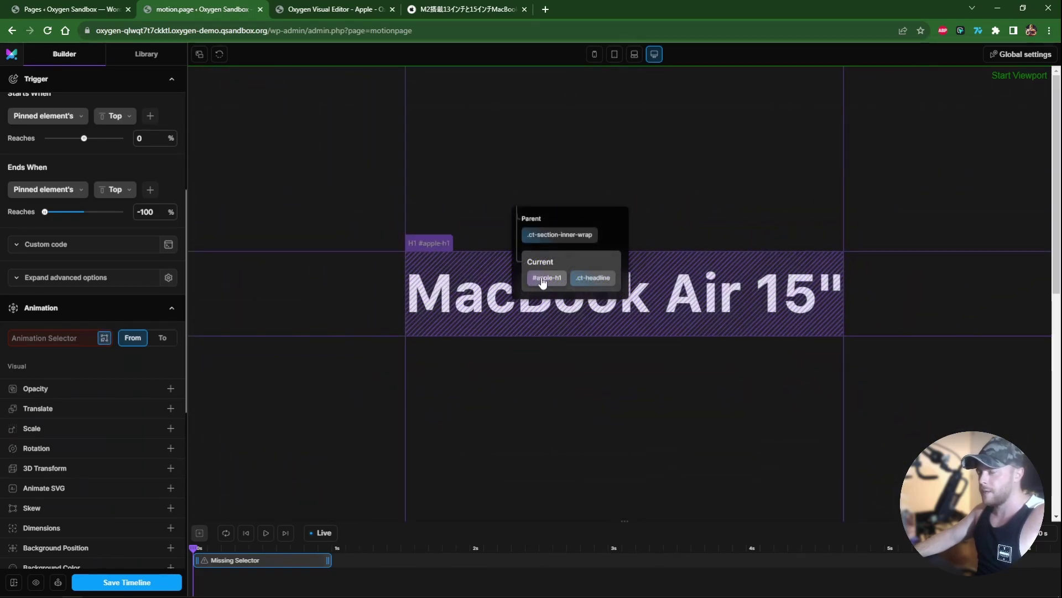
{"action": "left_click", "coordinate": [542, 282]}
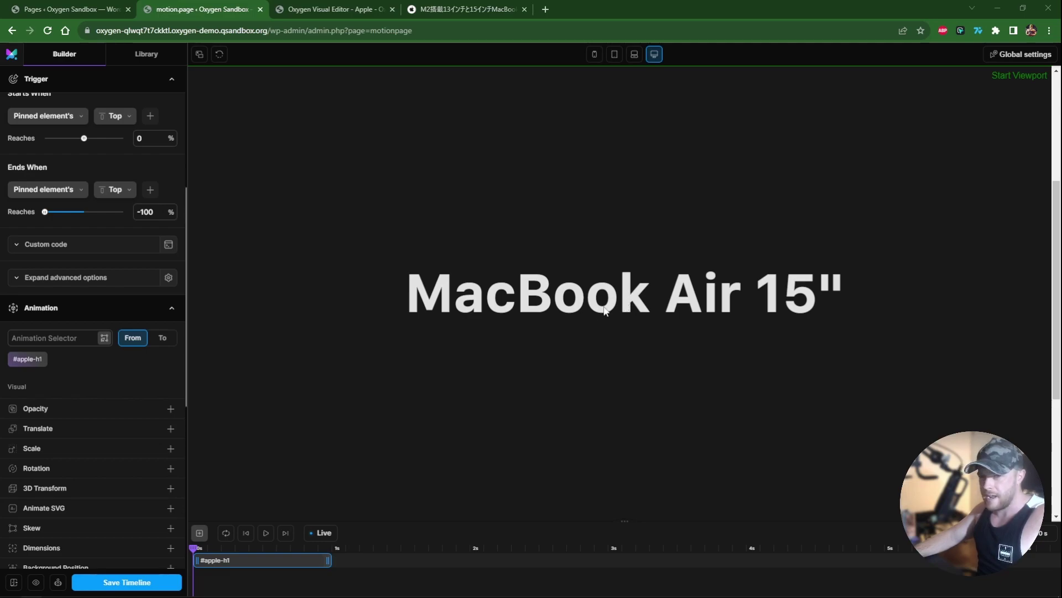
{"action": "left_click", "coordinate": [162, 338]}
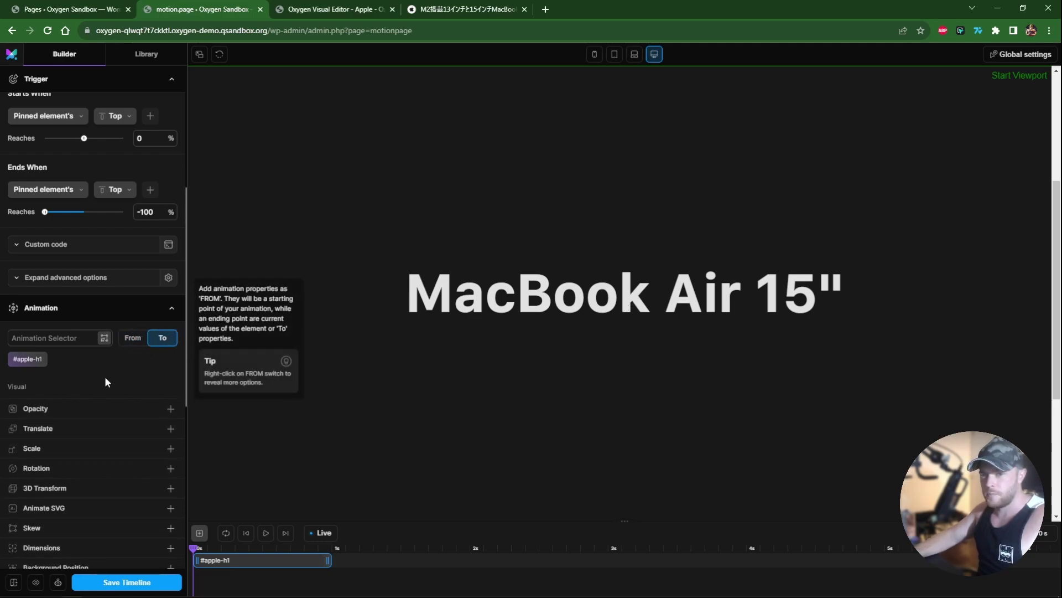
Add a custom property to the heading's To animation with the name transform and the value scale(200)
{"action": "scroll", "coordinate": [105, 376], "scroll_direction": "down", "scroll_amount": 2}
{"action": "scroll", "coordinate": [104, 377], "scroll_direction": "down", "scroll_amount": 1}
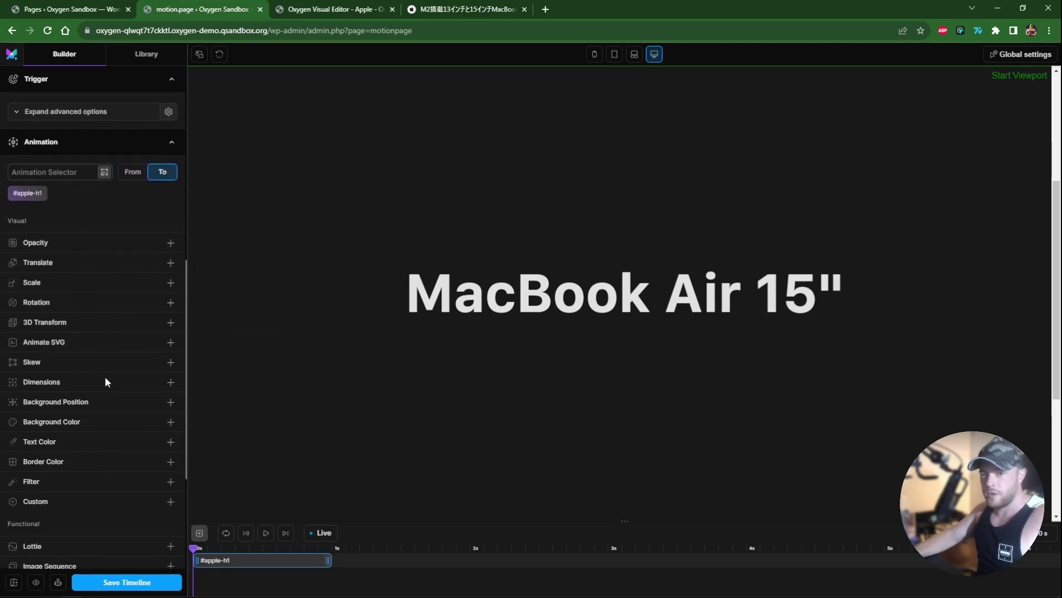
{"action": "left_click", "coordinate": [75, 500]}
{"action": "left_click", "coordinate": [48, 518]}
{"action": "type", "text": "tran"}
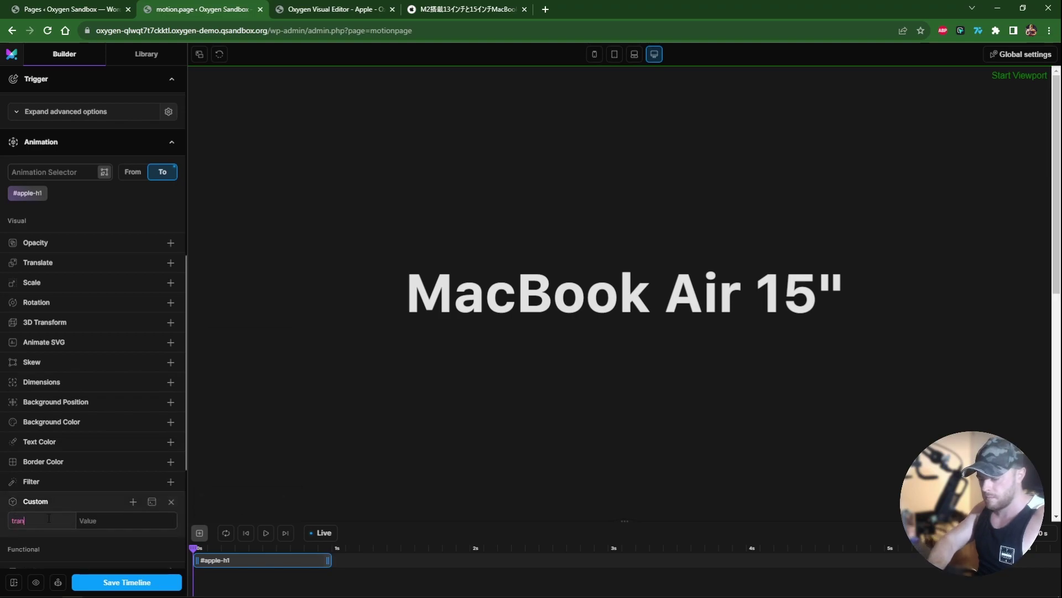
{"action": "type", "text": "form"}
{"action": "key", "text": "Tab"}
{"action": "type", "text": "scale()200"}
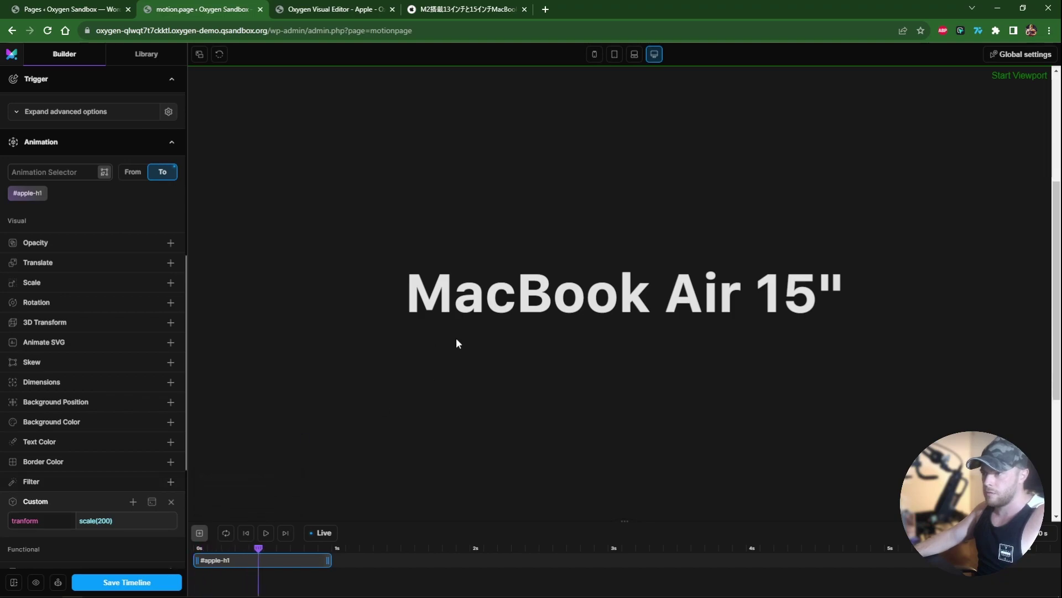
{"action": "left_click", "coordinate": [27, 520]}
{"action": "type", "text": "s"}
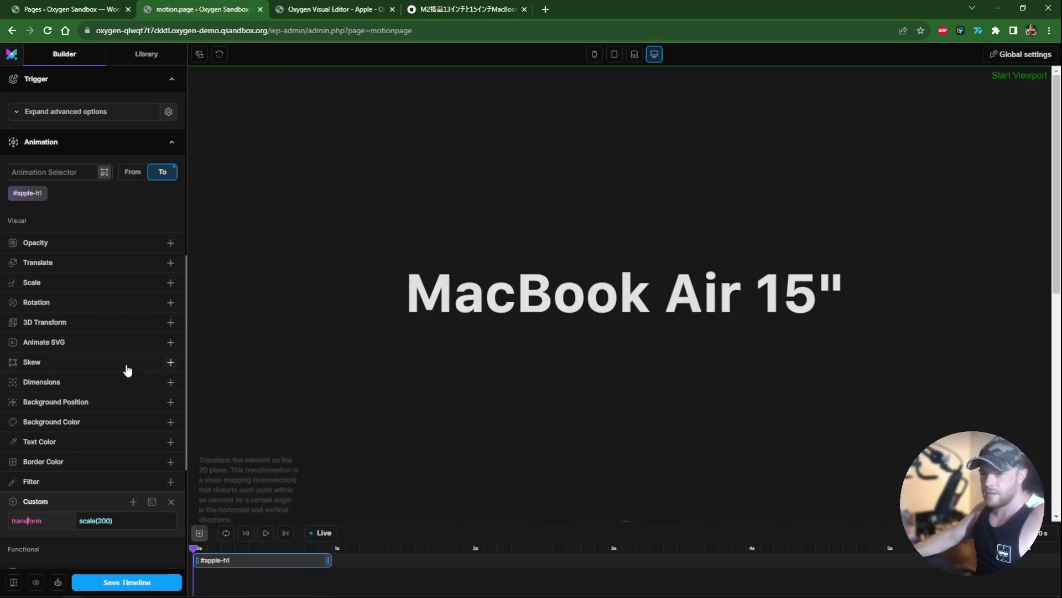
Set the heading animation's ease to None
{"action": "scroll", "coordinate": [116, 443], "scroll_direction": "down", "scroll_amount": 5}
{"action": "left_click", "coordinate": [119, 465]}
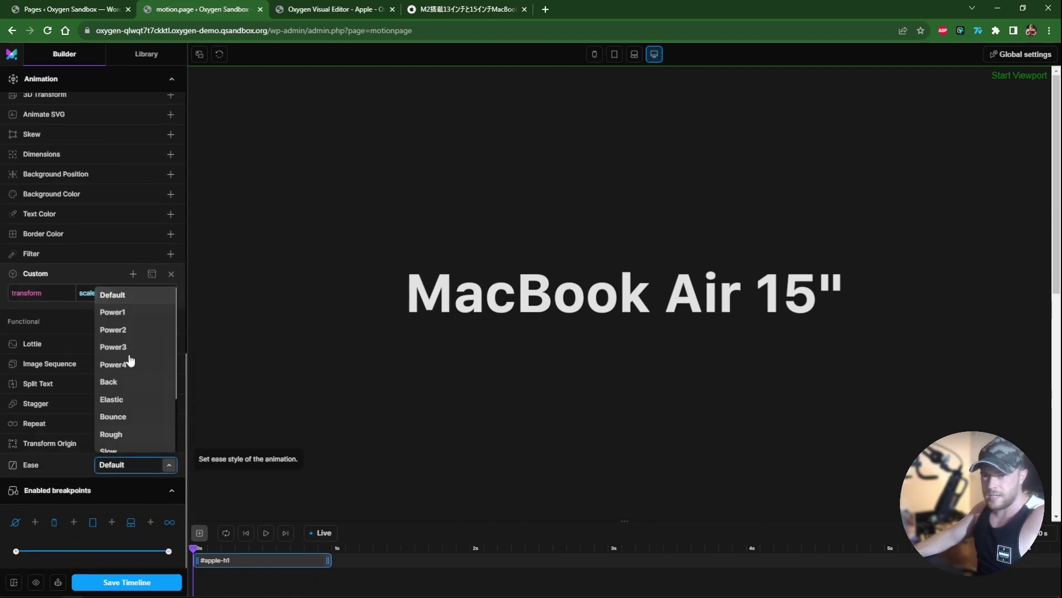
{"action": "scroll", "coordinate": [129, 388], "scroll_direction": "down", "scroll_amount": 4}
{"action": "left_click", "coordinate": [111, 439]}
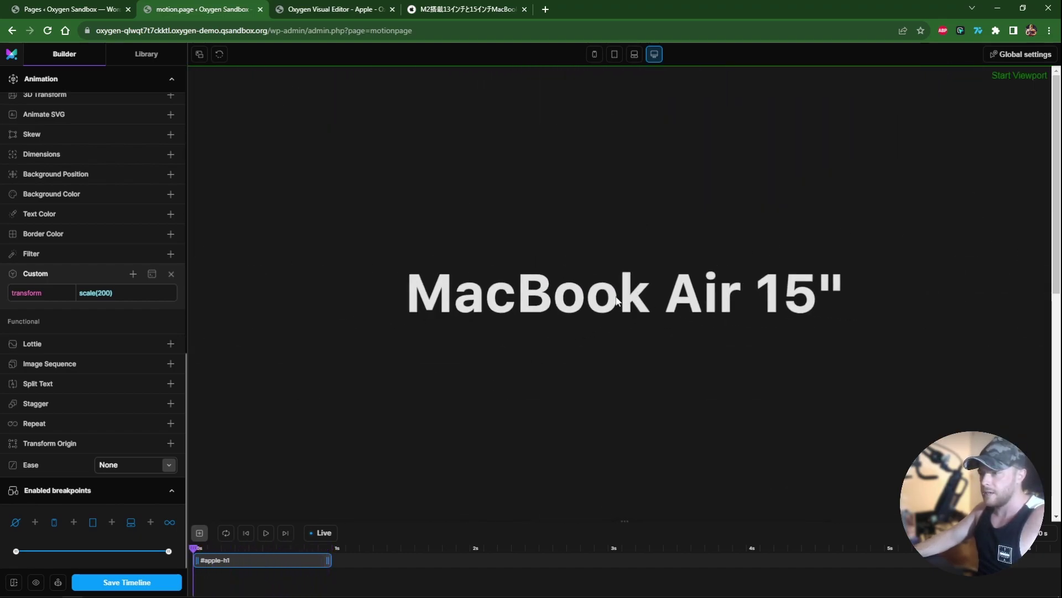
Add a Translate property with X set to -500 px and scroll through the preview to check the zoom
{"action": "scroll", "coordinate": [56, 326], "scroll_direction": "up", "scroll_amount": 5}
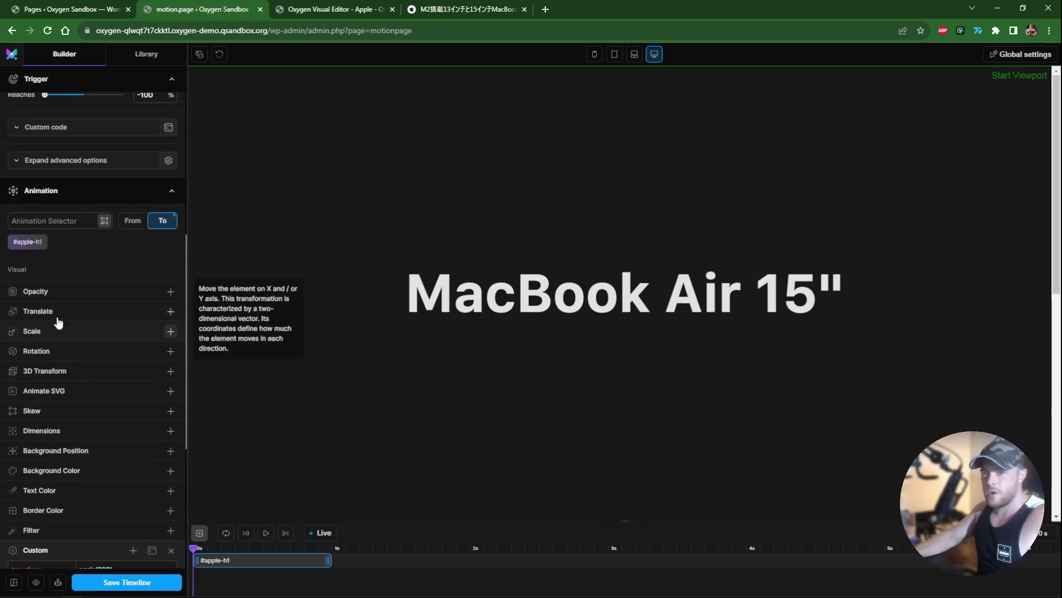
{"action": "left_click", "coordinate": [74, 311]}
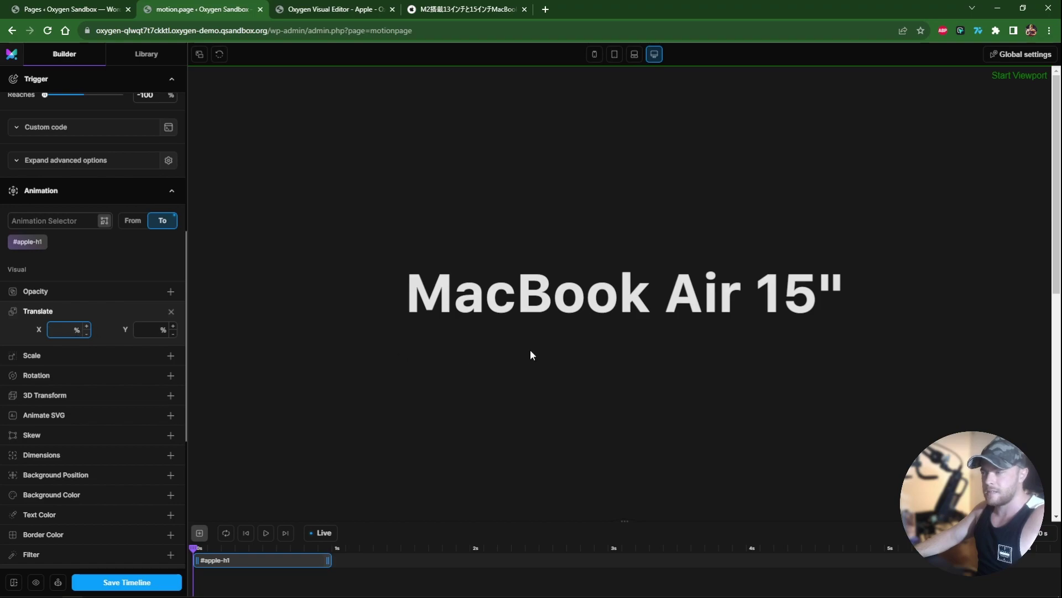
{"action": "left_click", "coordinate": [77, 330]}
{"action": "type", "text": "-500"}
{"action": "scroll", "coordinate": [600, 301], "scroll_direction": "down", "scroll_amount": 5}
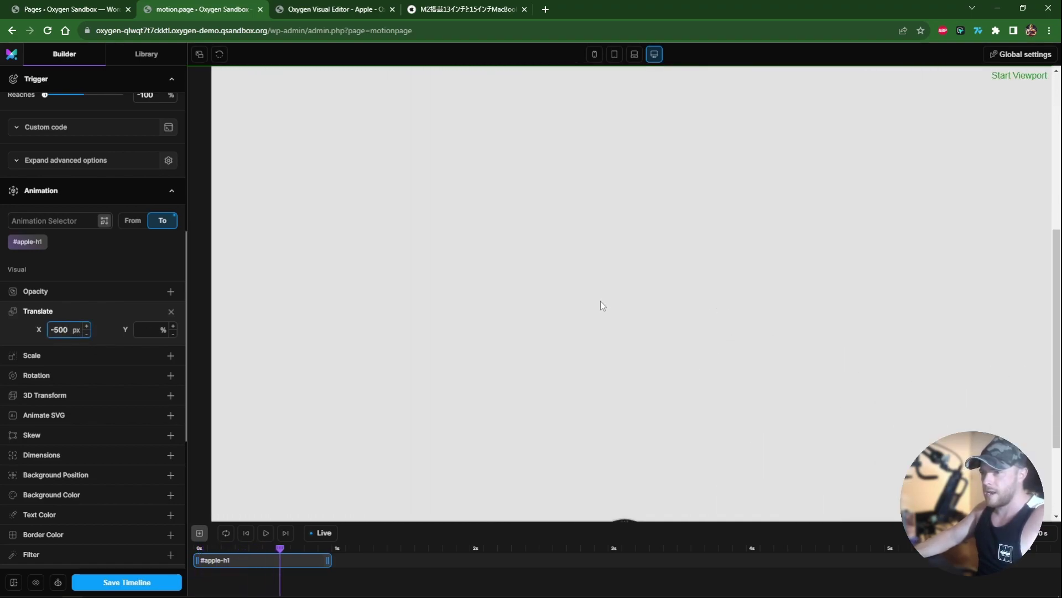
{"action": "scroll", "coordinate": [600, 301], "scroll_direction": "up", "scroll_amount": 3}
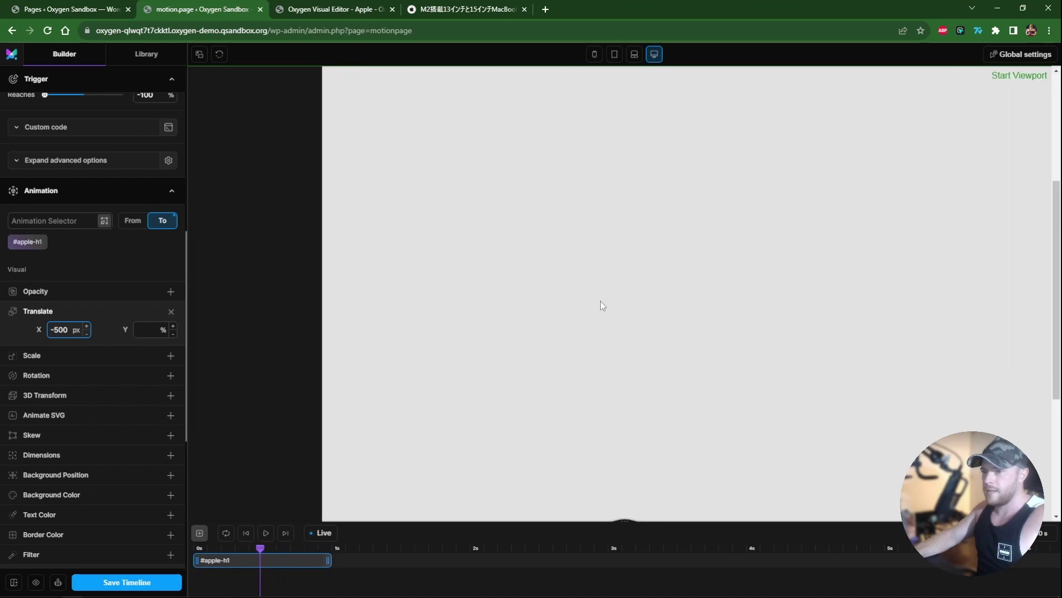
{"action": "scroll", "coordinate": [599, 301], "scroll_direction": "up", "scroll_amount": 2}
Try an X translation of -1000 px on the heading and scroll through the preview
{"action": "type", "text": "1000"}
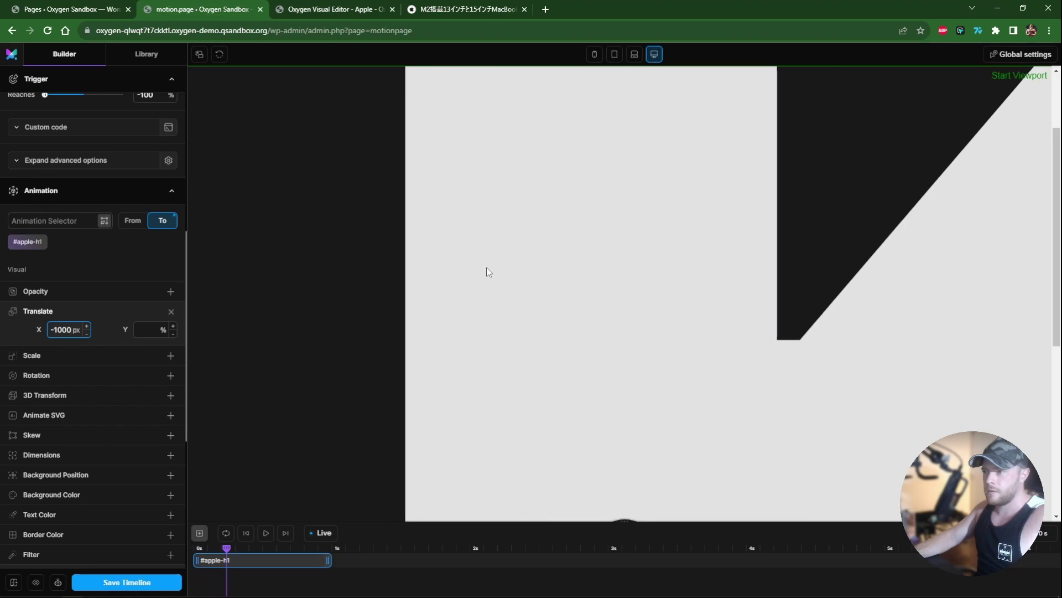
{"action": "left_click_drag", "start_coordinate": [1056, 232], "coordinate": [1059, 277]}
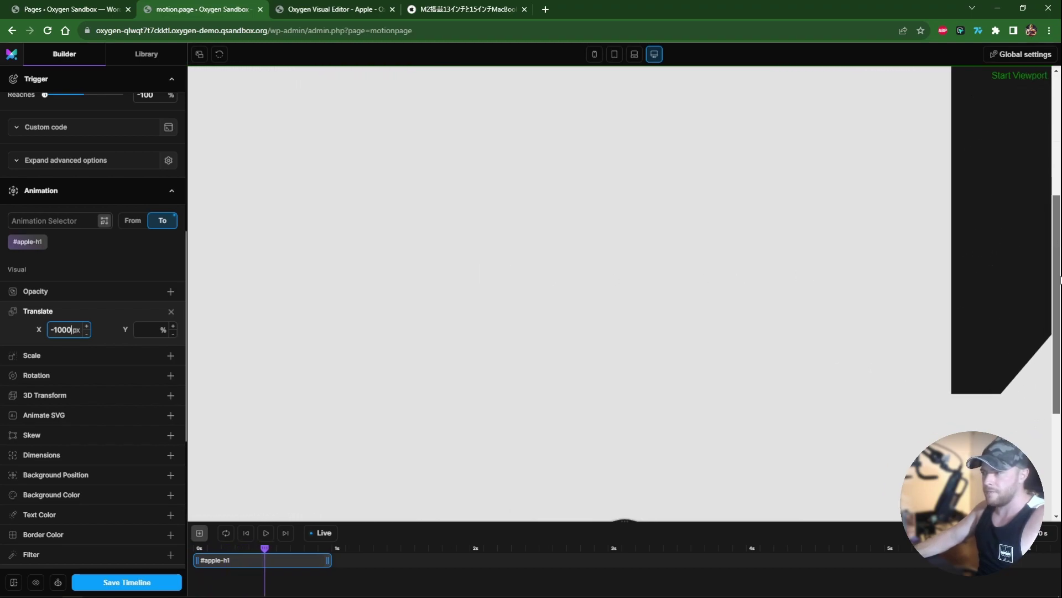
{"action": "scroll", "coordinate": [666, 223], "scroll_direction": "up", "scroll_amount": 5}
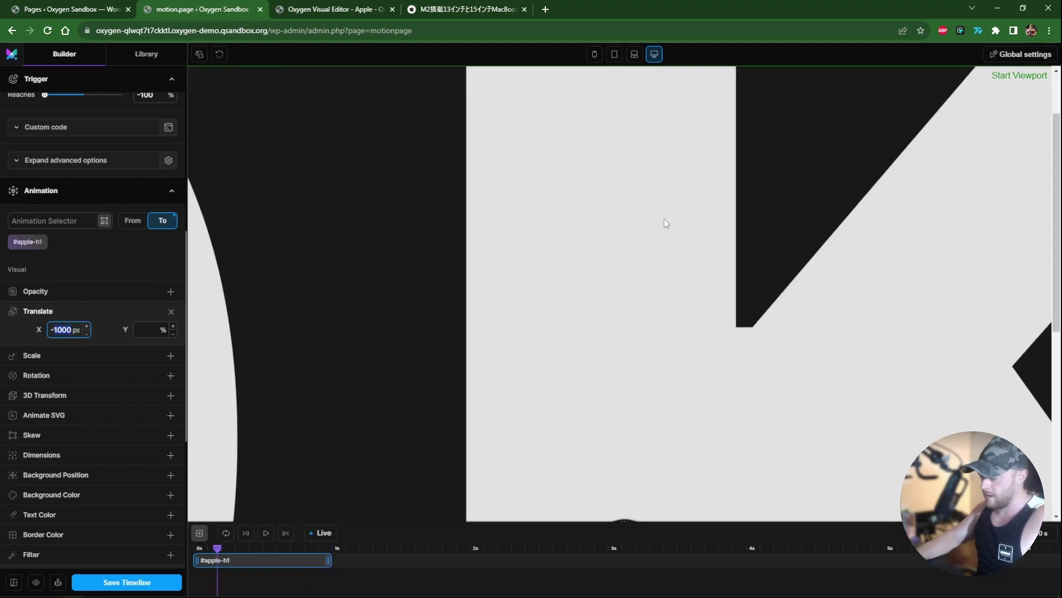
Set the heading's X translation to -800 px and check the zoom by scrolling the preview
{"action": "scroll", "coordinate": [667, 223], "scroll_direction": "up", "scroll_amount": 3}
{"action": "scroll", "coordinate": [1029, 190], "scroll_direction": "down", "scroll_amount": 5}
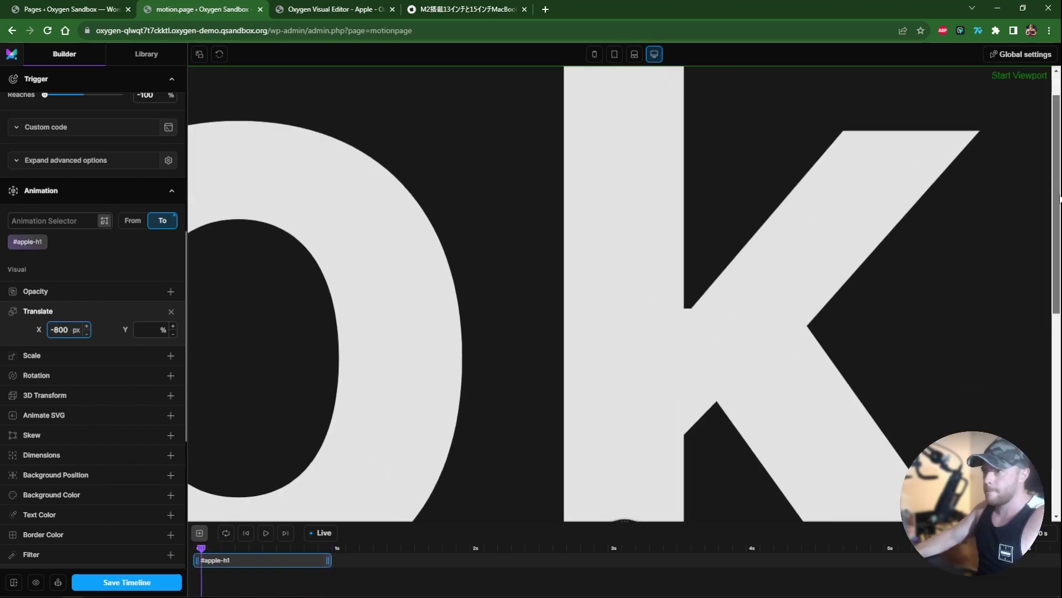
{"action": "scroll", "coordinate": [1053, 188], "scroll_direction": "up", "scroll_amount": 5}
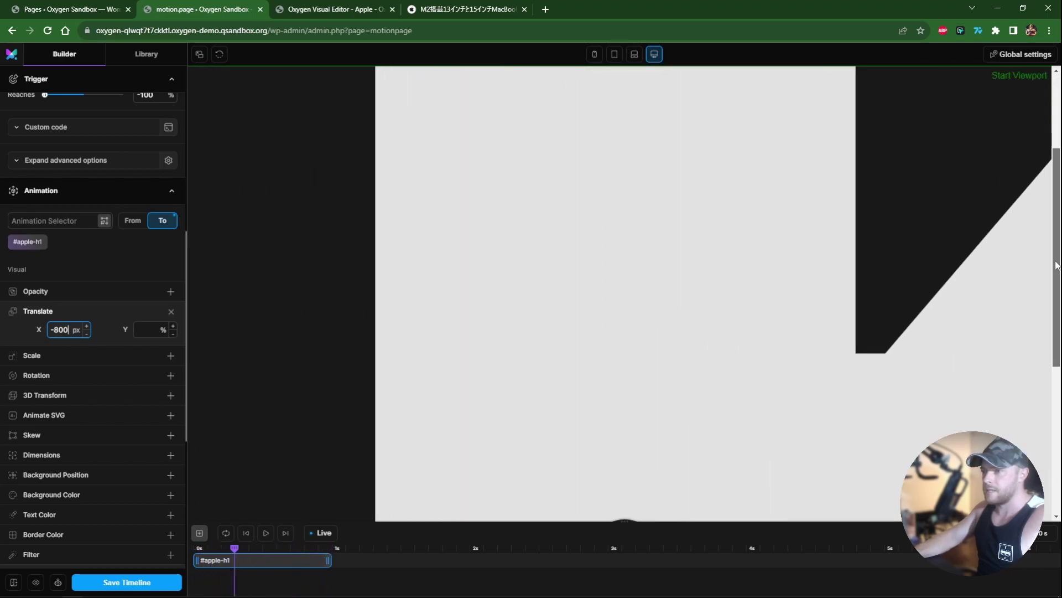
Add a second animation to the timeline at about 0.8 s and shorten it to end together with the heading animation at 1 s
{"action": "left_click", "coordinate": [539, 308]}
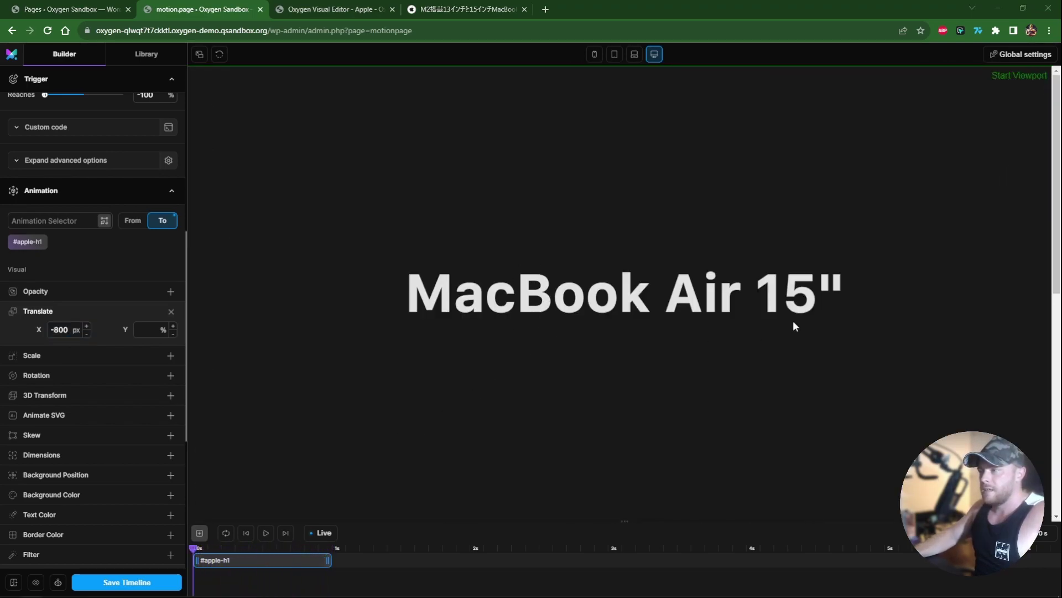
{"action": "left_click_drag", "start_coordinate": [1058, 154], "coordinate": [1057, 330]}
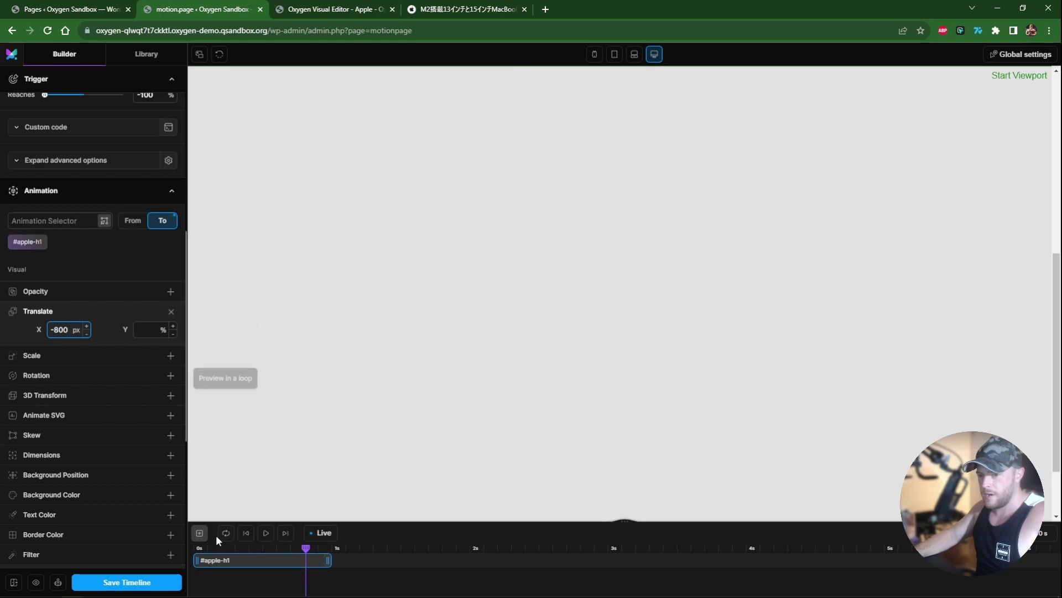
{"action": "left_click", "coordinate": [199, 532]}
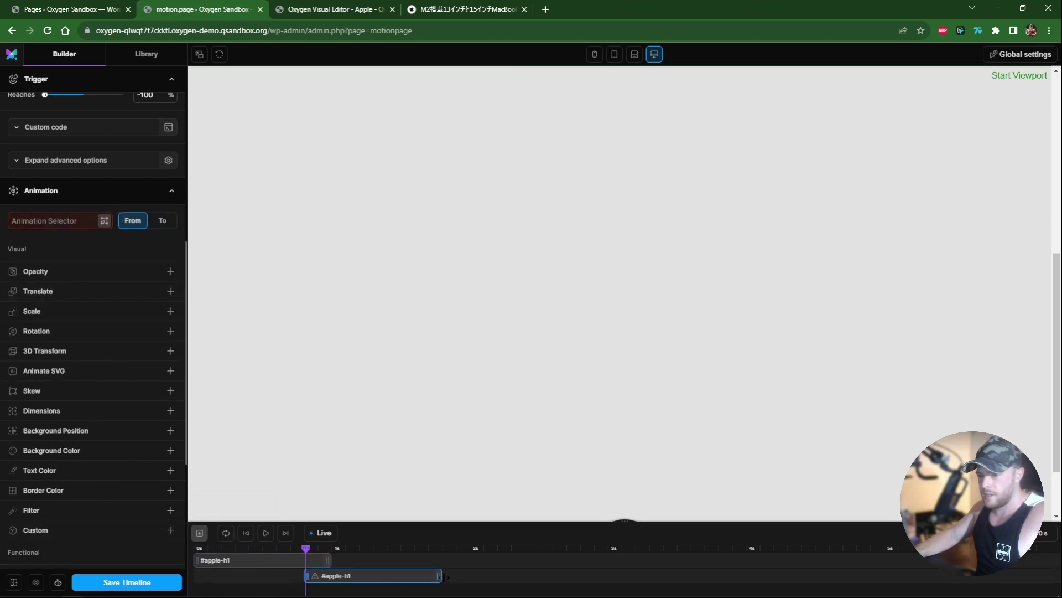
{"action": "left_click_drag", "start_coordinate": [437, 576], "coordinate": [330, 576]}
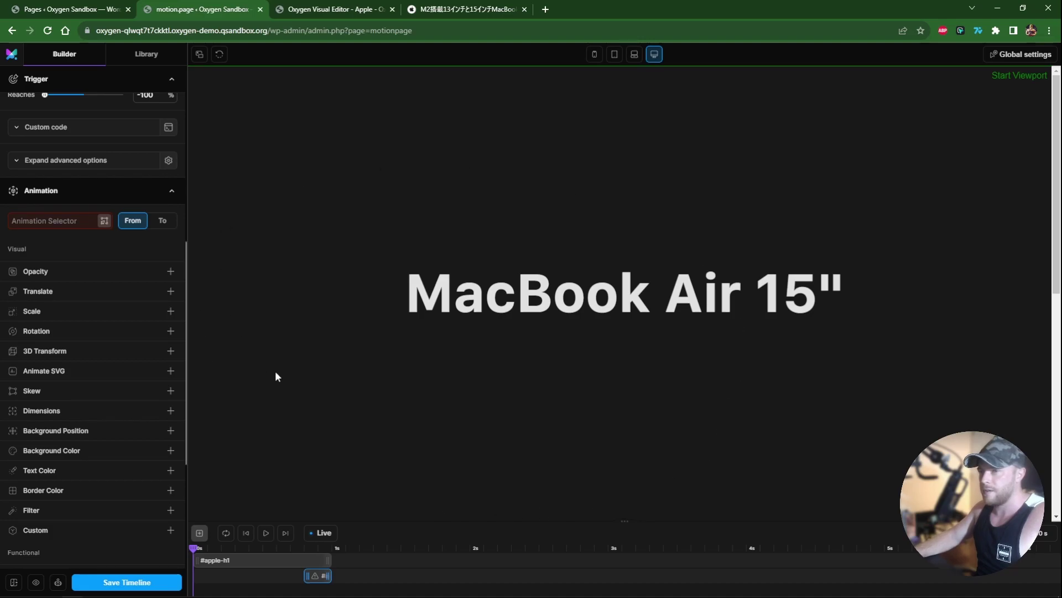
Copy the First Section's ID from the Oxygen editor and set the new animation's selector in motion.page to #apple-first-section
{"action": "left_click", "coordinate": [335, 9]}
{"action": "left_click", "coordinate": [950, 165]}
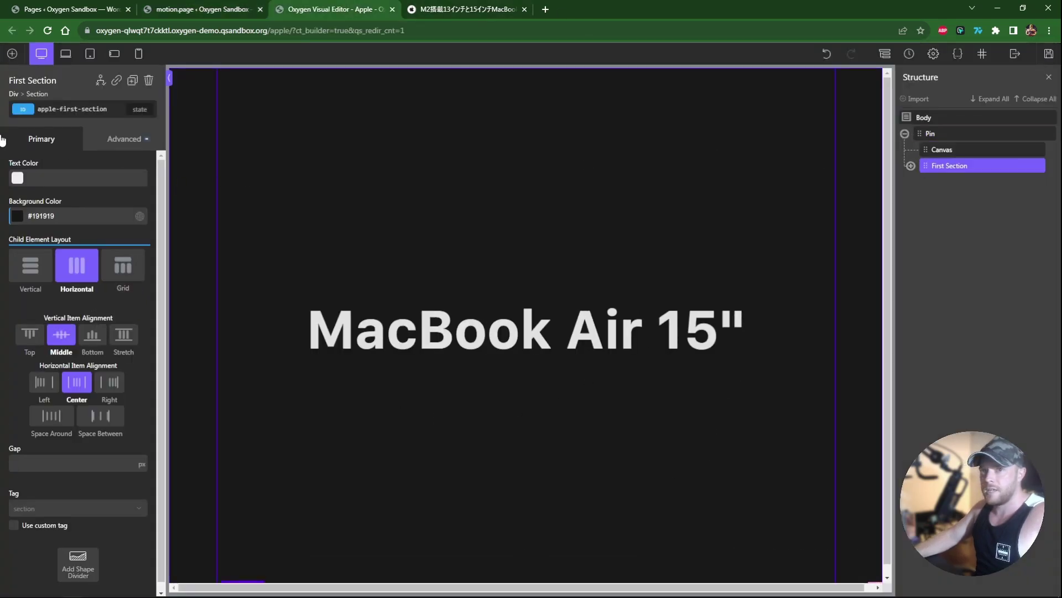
{"action": "left_click", "coordinate": [62, 109]}
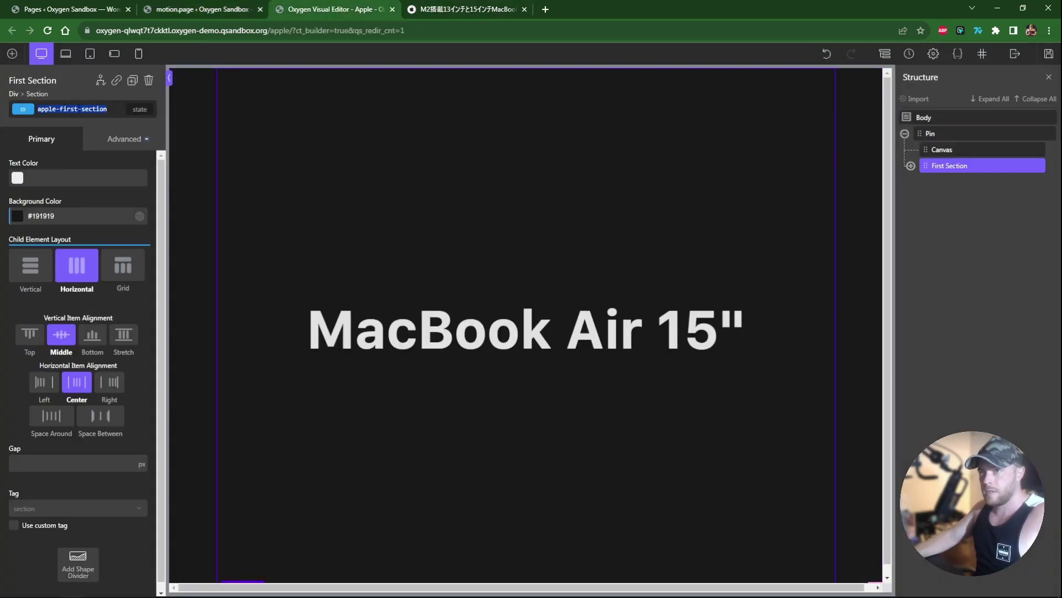
{"action": "left_click", "coordinate": [168, 6]}
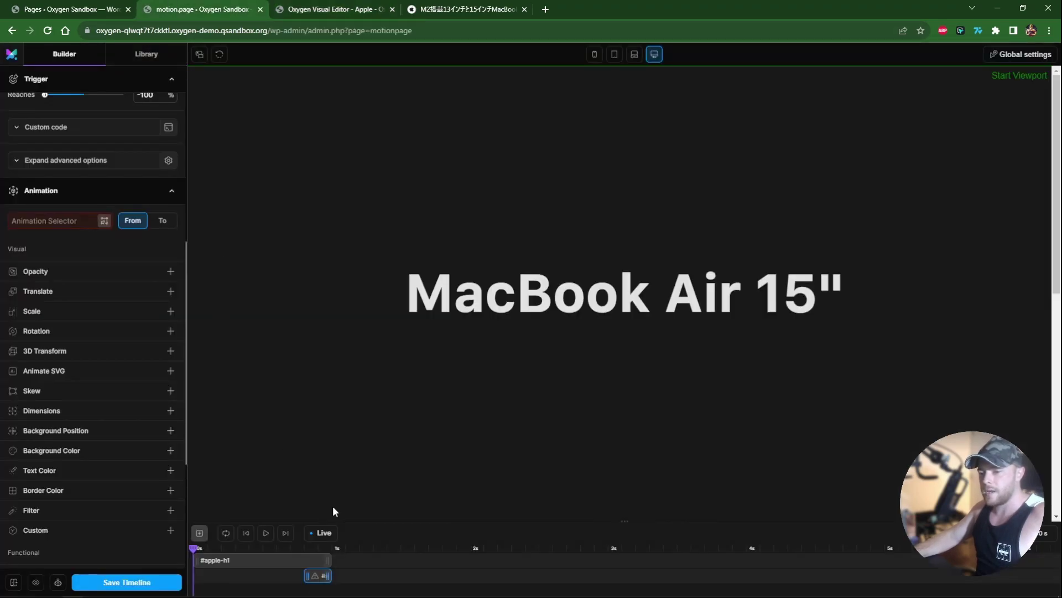
{"action": "left_click", "coordinate": [81, 226]}
{"action": "type", "text": "#apple-first-section"}
{"action": "key", "text": "Return"}
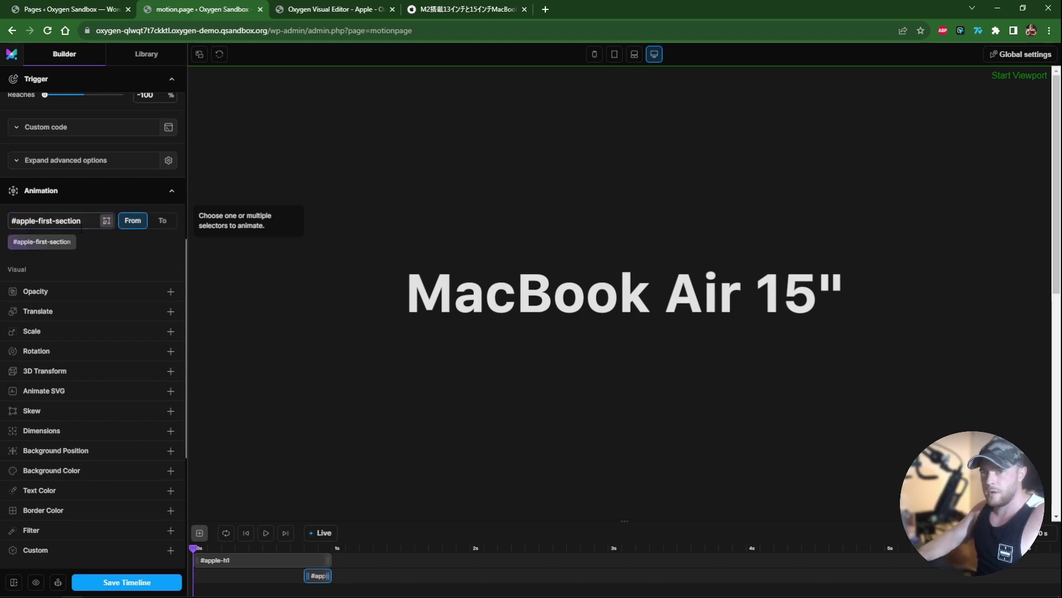
Make the first-section animation a To animation with opacity 0, check the fade in the preview and save the timeline
{"action": "left_click", "coordinate": [162, 221]}
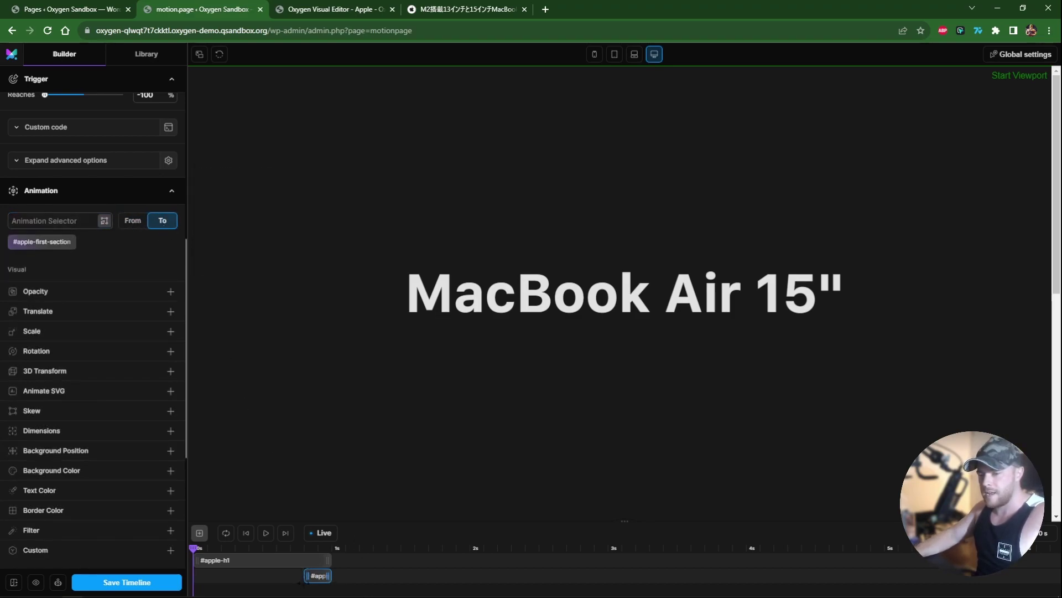
{"action": "left_click", "coordinate": [170, 291]}
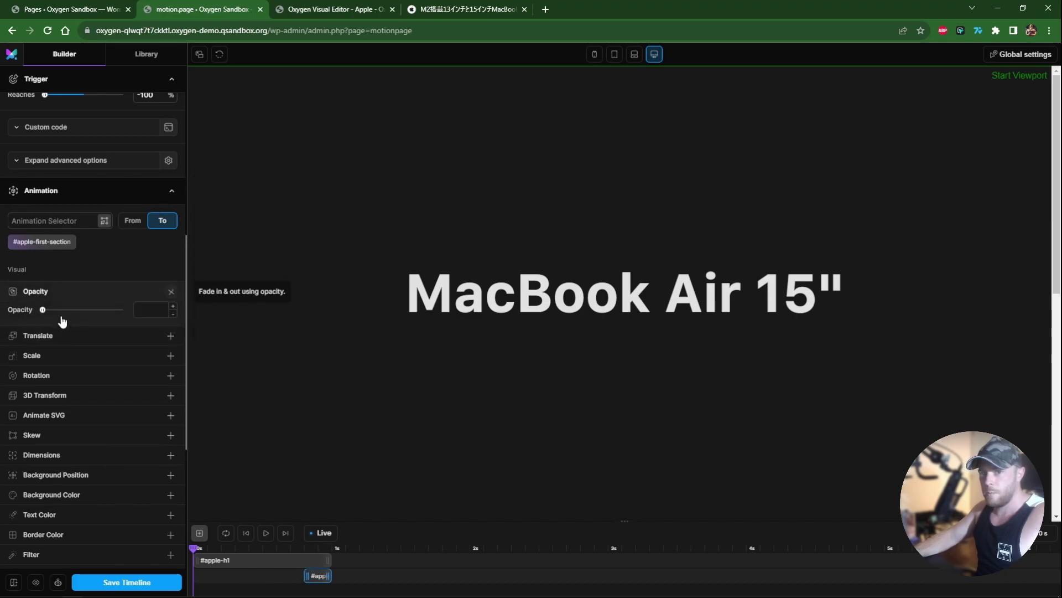
{"action": "left_click", "coordinate": [147, 309]}
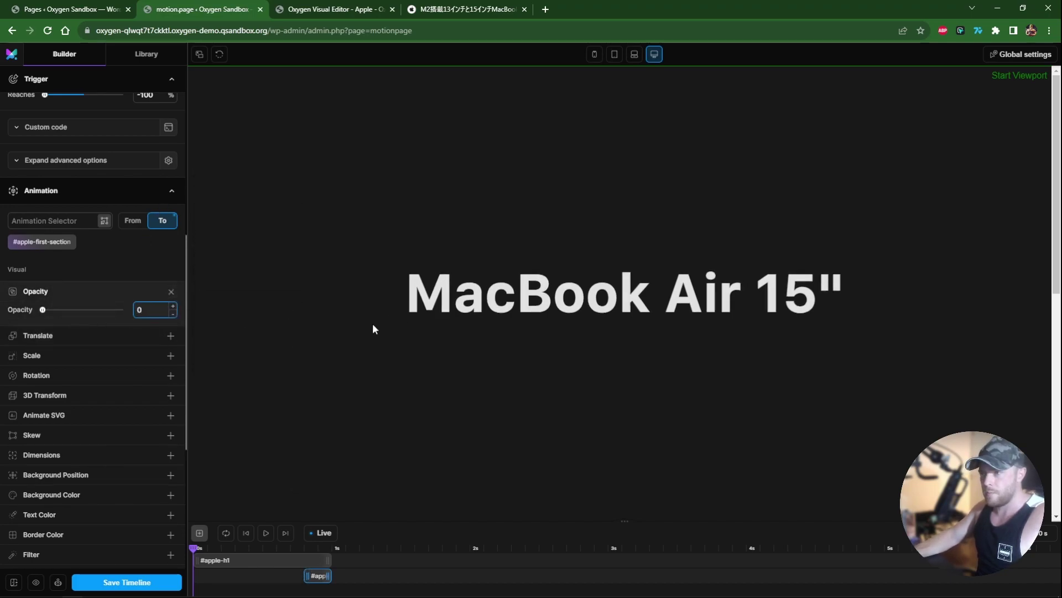
{"action": "left_click_drag", "start_coordinate": [1057, 126], "coordinate": [1059, 302]}
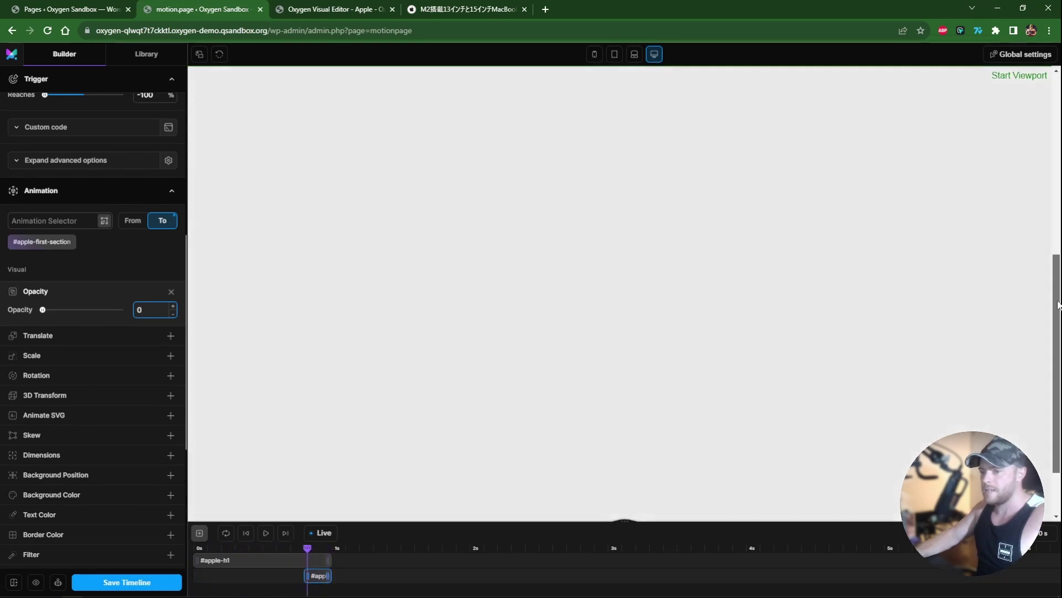
{"action": "left_click", "coordinate": [110, 581]}
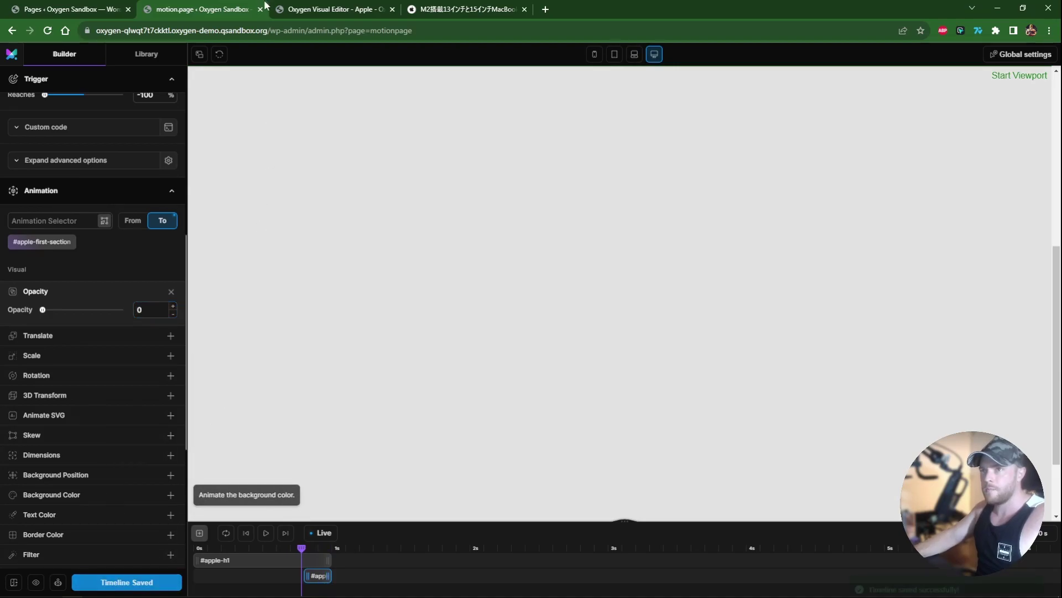
Switch to the Oxygen editor and hide the First Section to expose the Canvas behind it
{"action": "left_click", "coordinate": [332, 9]}
{"action": "left_click", "coordinate": [950, 150]}
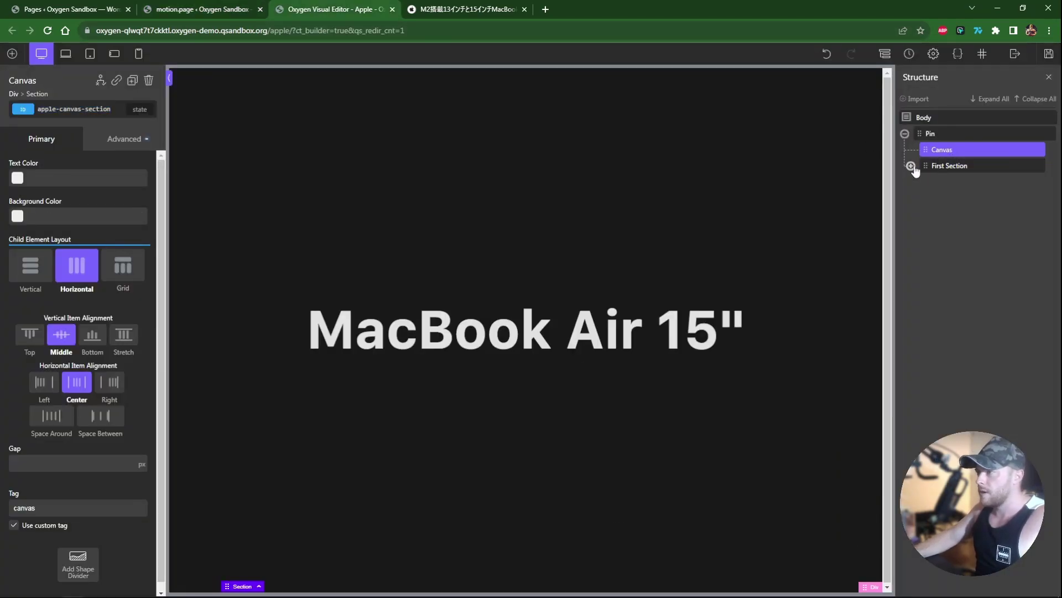
{"action": "left_click", "coordinate": [1024, 166]}
Set the Canvas background color to #f49595, save the page, and check the section's fade in the motion.page preview
{"action": "left_click", "coordinate": [960, 152]}
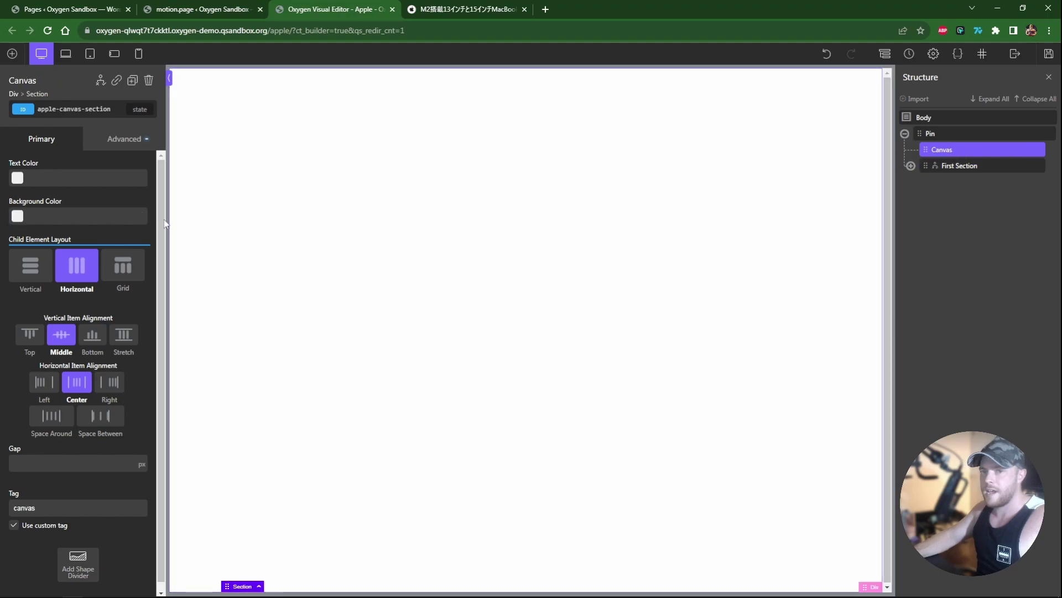
{"action": "left_click", "coordinate": [119, 148]}
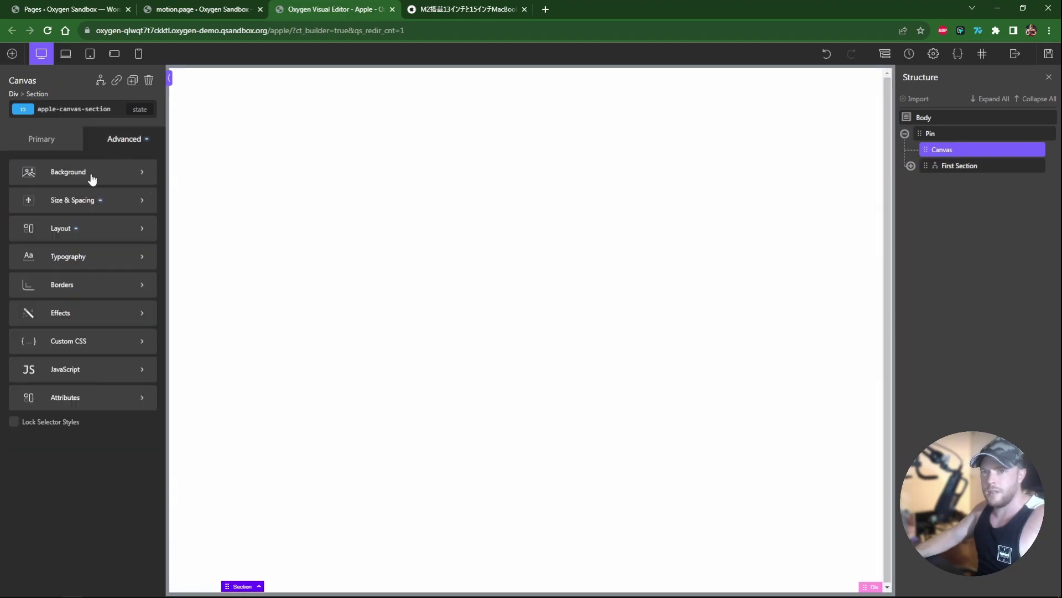
{"action": "left_click", "coordinate": [44, 173]}
{"action": "left_click", "coordinate": [18, 198]}
{"action": "left_click_drag", "start_coordinate": [57, 229], "coordinate": [45, 217]}
{"action": "left_click", "coordinate": [1047, 57]}
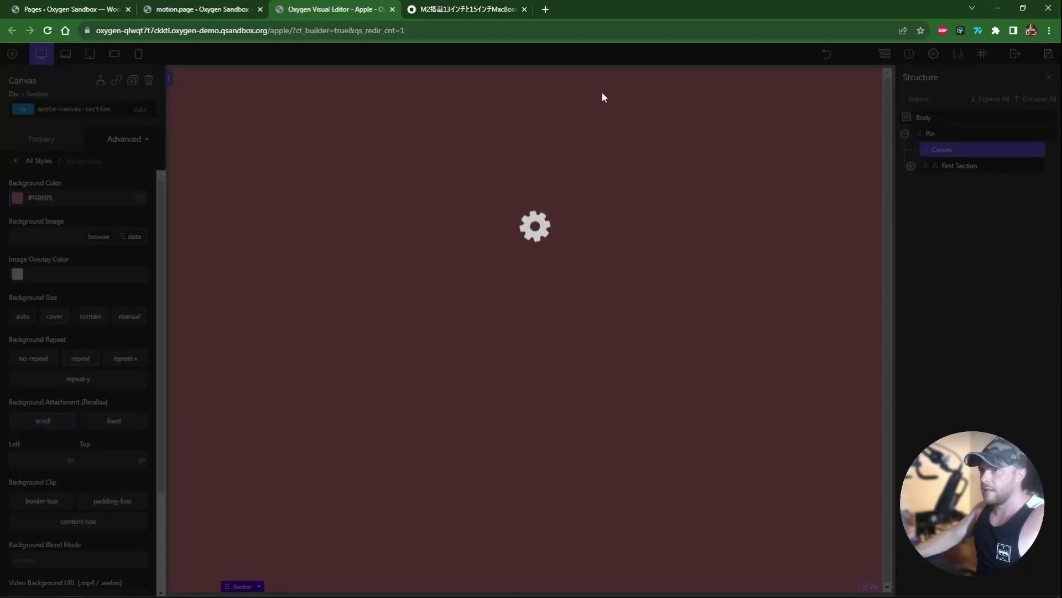
{"action": "left_click", "coordinate": [239, 16]}
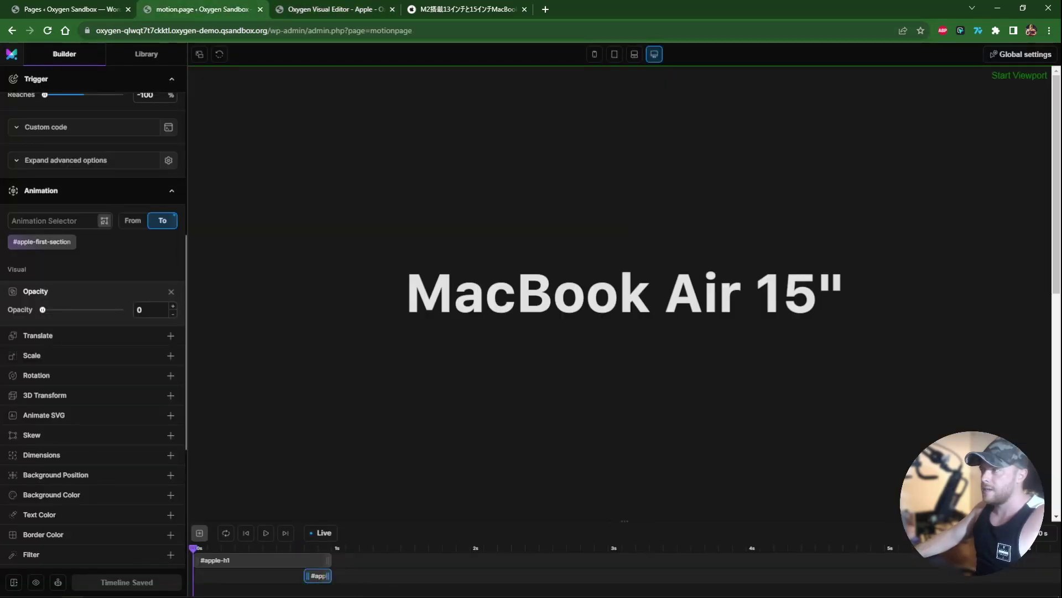
{"action": "left_click_drag", "start_coordinate": [1058, 115], "coordinate": [1059, 309]}
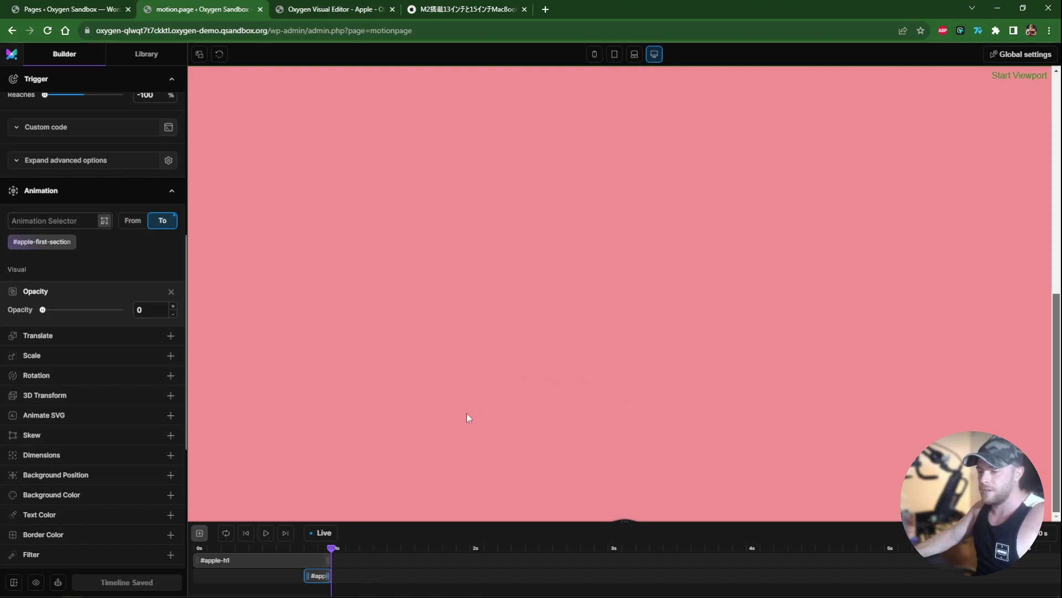
Add a third animation to the timeline and set its selector to #apple-canvas-section
{"action": "left_click", "coordinate": [199, 533]}
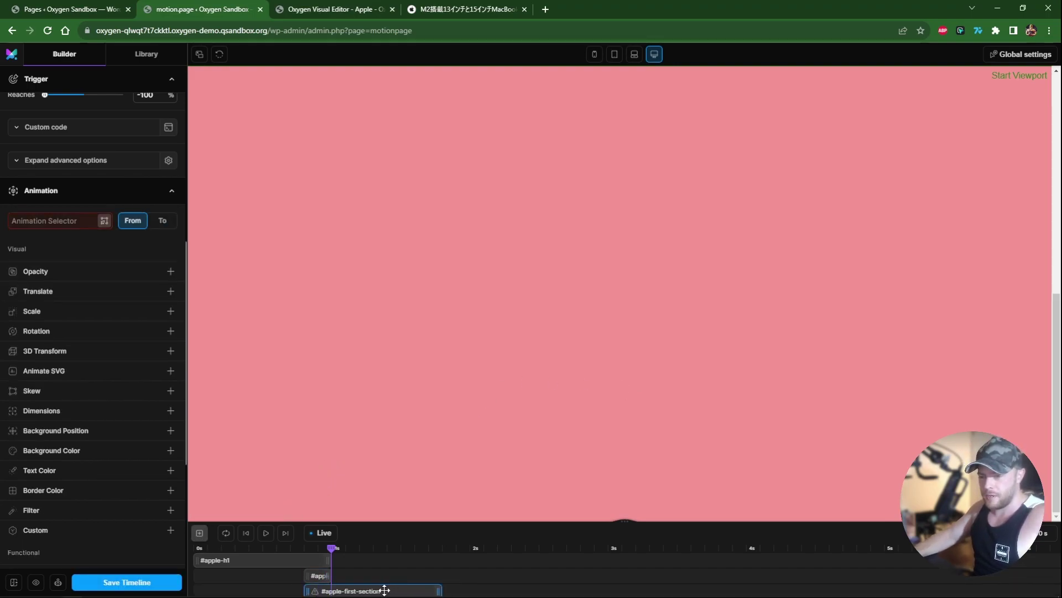
{"action": "scroll", "coordinate": [405, 443], "scroll_direction": "down", "scroll_amount": 3}
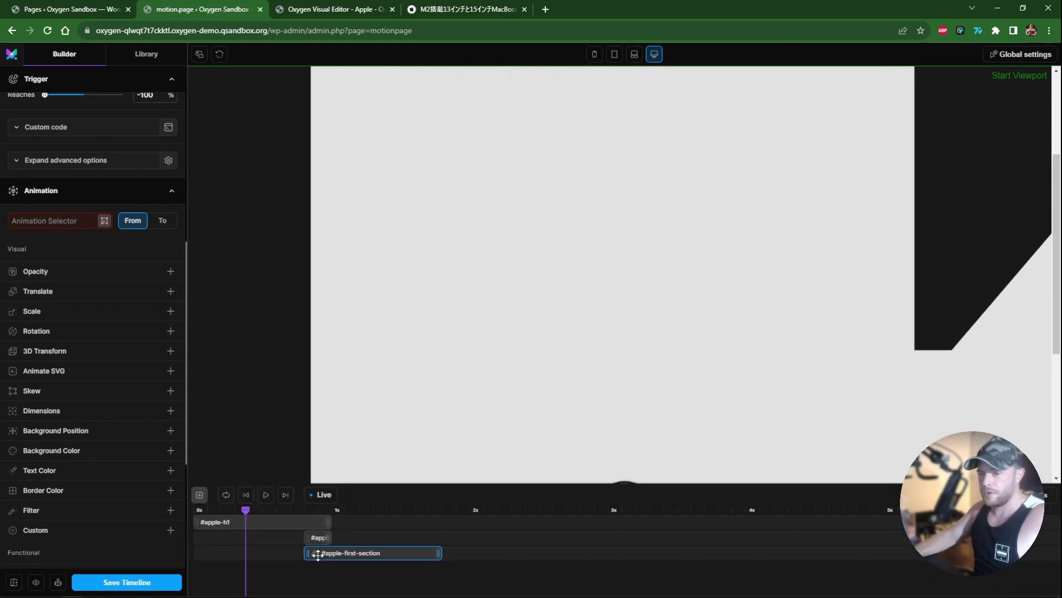
{"action": "scroll", "coordinate": [102, 332], "scroll_direction": "up", "scroll_amount": 3}
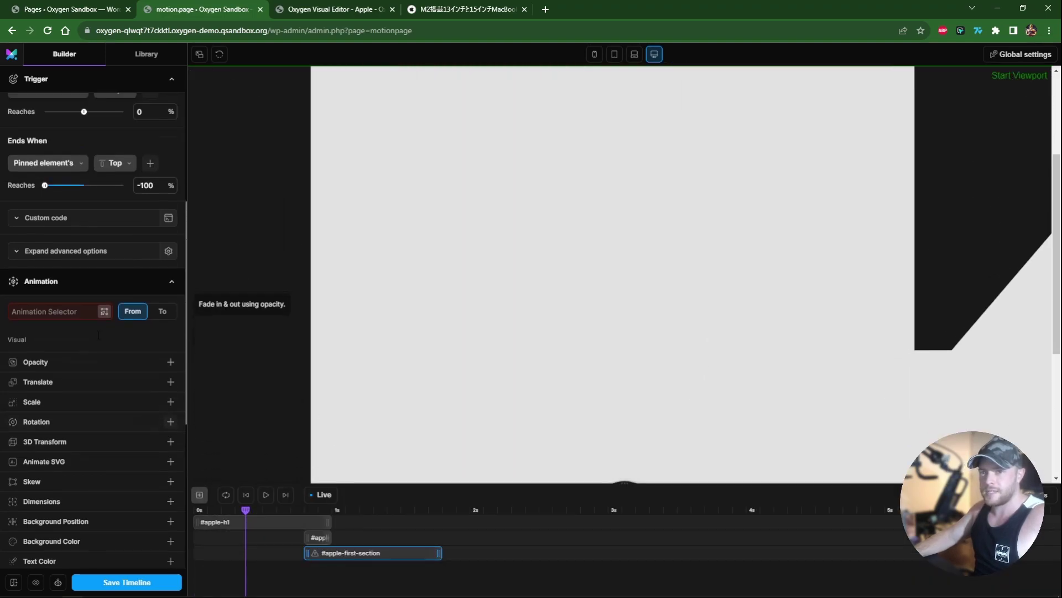
{"action": "left_click", "coordinate": [64, 332]}
{"action": "type", "text": "#"}
{"action": "type", "text": "apple-canvas-section"}
{"action": "key", "text": "Return"}
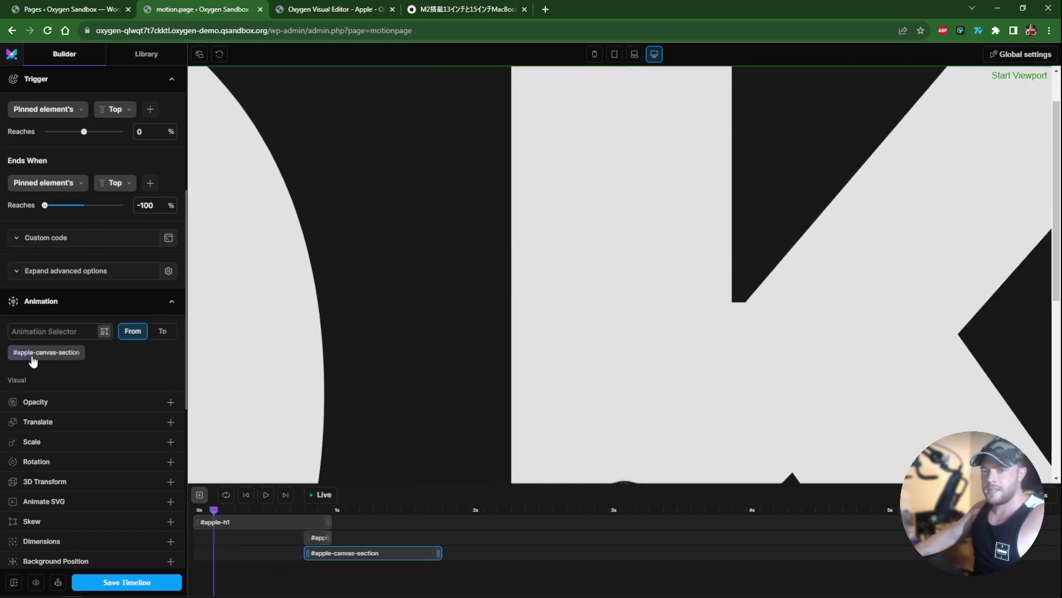
Remove the third animation's selector and enter #apple-canvas-section again
{"action": "left_click", "coordinate": [36, 354]}
{"action": "left_click", "coordinate": [42, 332]}
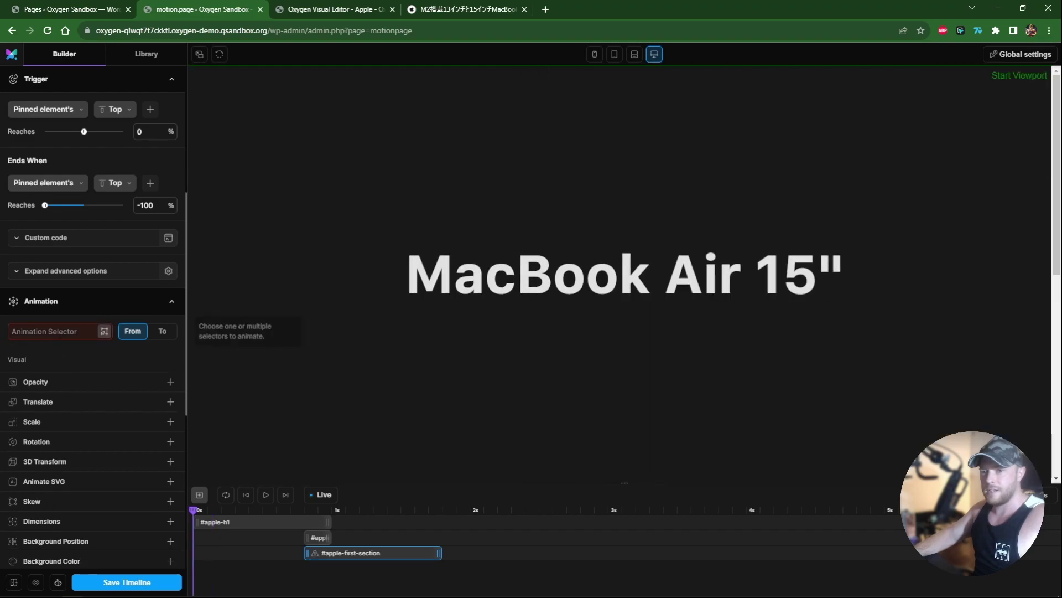
{"action": "type", "text": "#"}
{"action": "type", "text": "apple-canvas-section"}
{"action": "key", "text": "Return"}
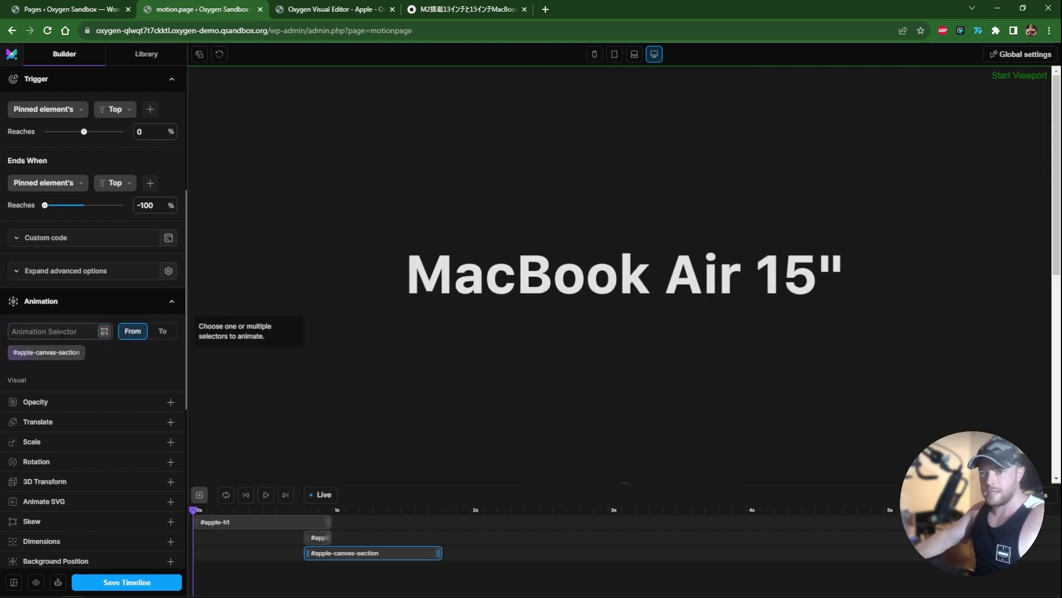
Add an Image Sequence to the canvas animation by transcoding Macbook Air 15 ImageSequence.mp4 at 1920 x 1080, 24 FPS and quality 10
{"action": "scroll", "coordinate": [110, 405], "scroll_direction": "down", "scroll_amount": 3}
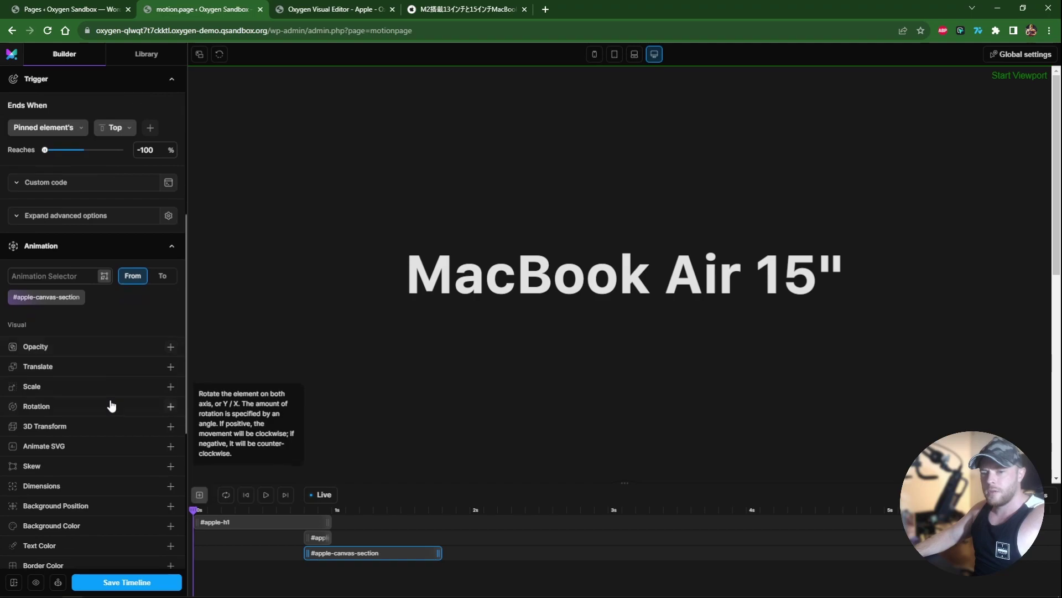
{"action": "scroll", "coordinate": [111, 405], "scroll_direction": "down", "scroll_amount": 5}
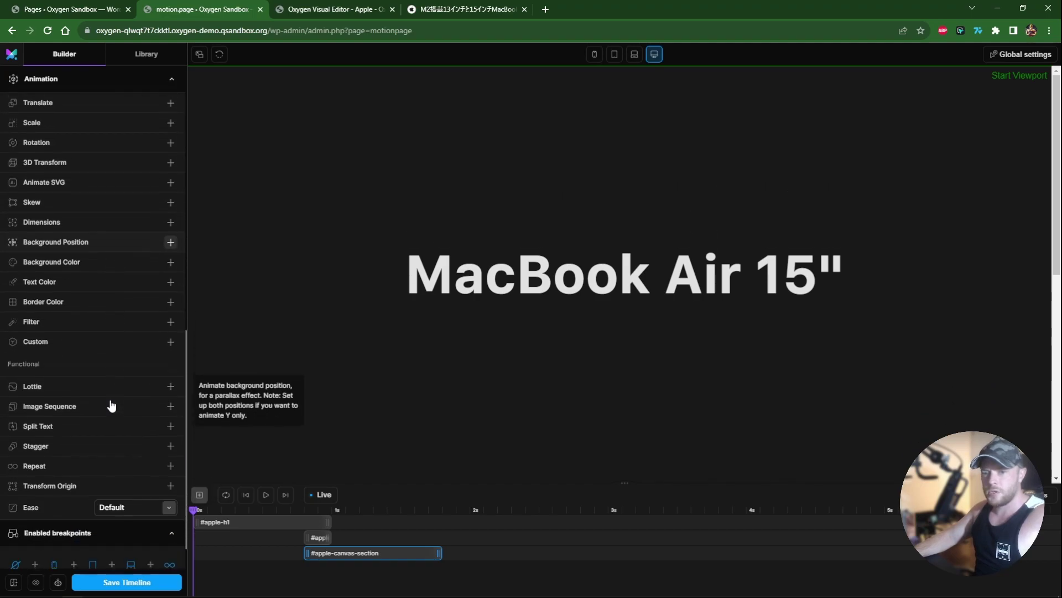
{"action": "left_click", "coordinate": [117, 397]}
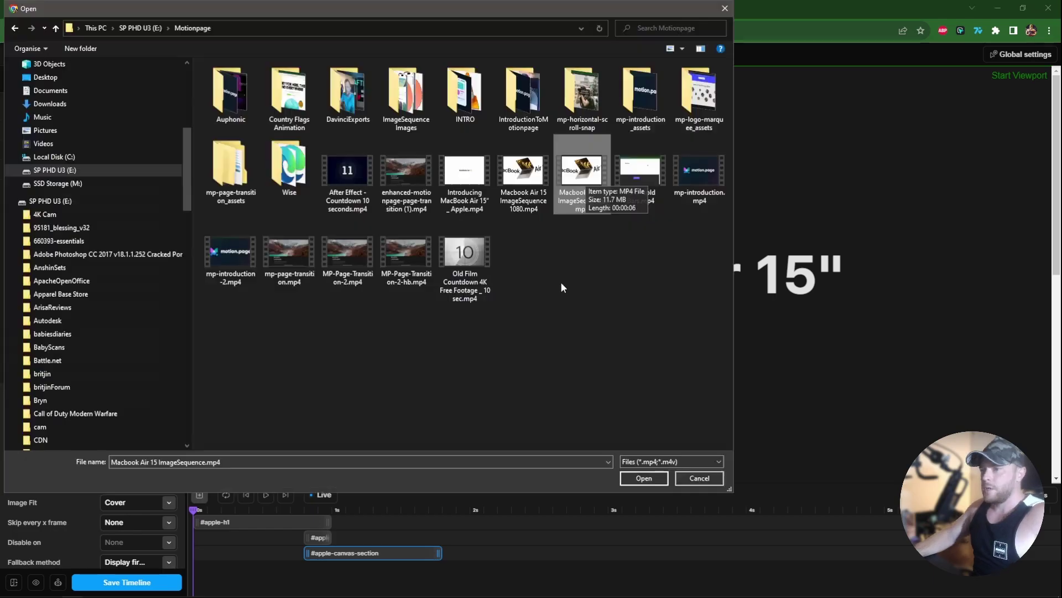
{"action": "double_click", "coordinate": [579, 179]}
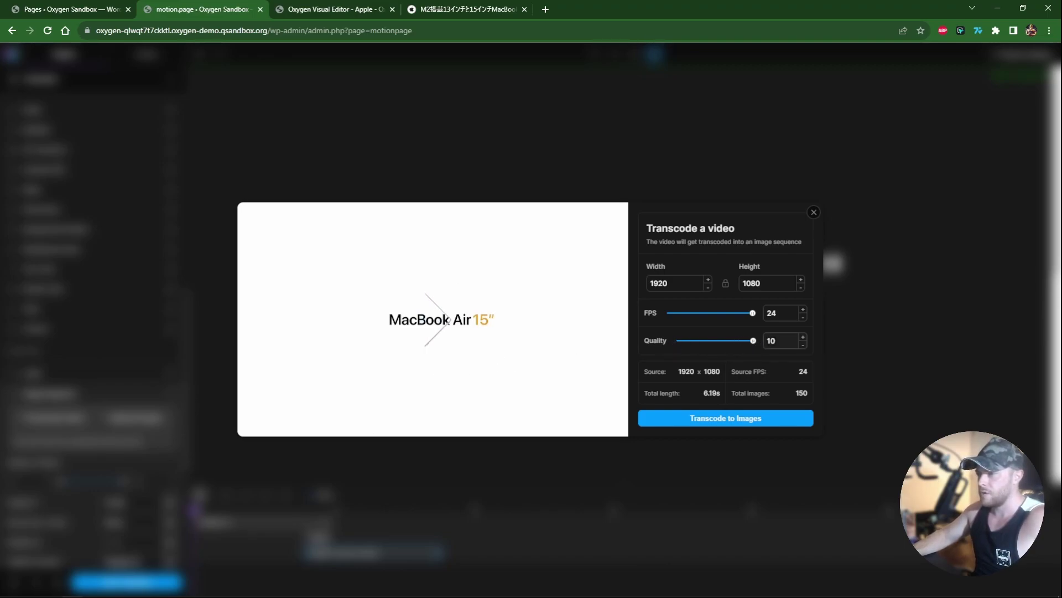
{"action": "left_click", "coordinate": [723, 419]}
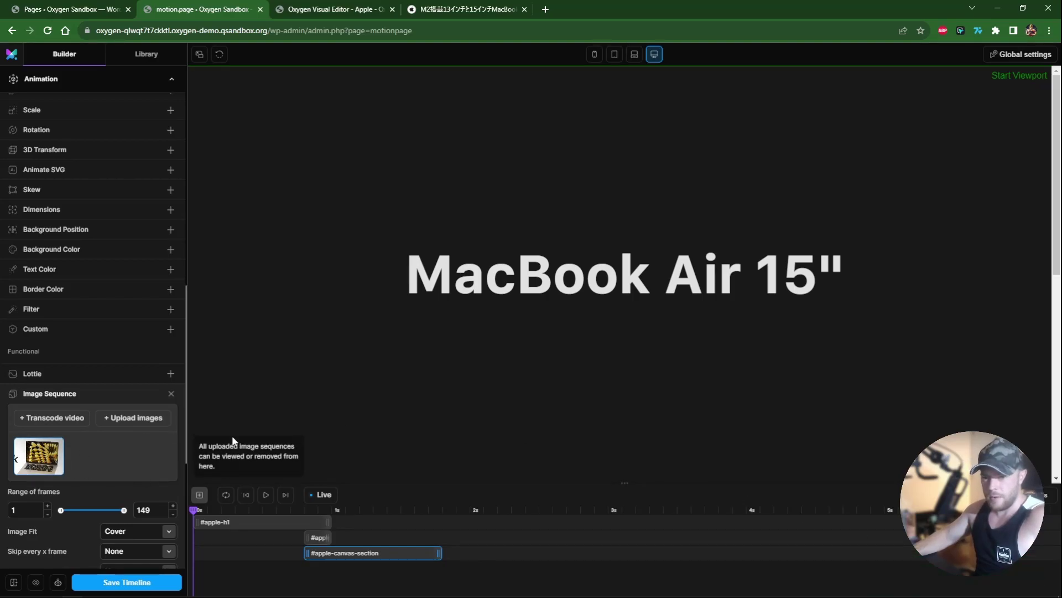
Review the image sequence options and scroll back and forth through the preview to check the MacBook sequence playback
{"action": "scroll", "coordinate": [102, 434], "scroll_direction": "down", "scroll_amount": 3}
{"action": "scroll", "coordinate": [392, 334], "scroll_direction": "down", "scroll_amount": 5}
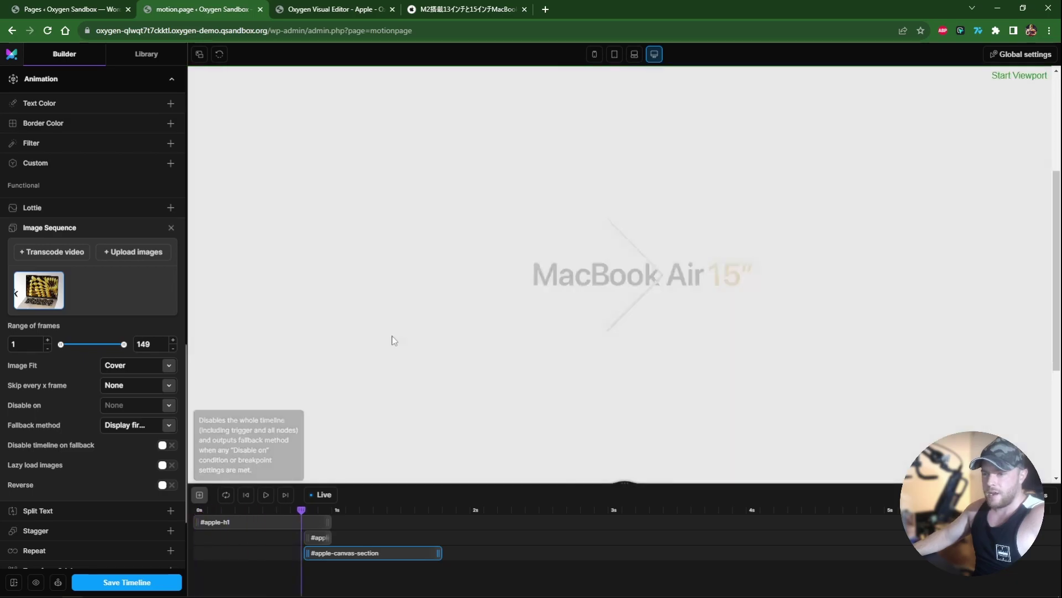
{"action": "scroll", "coordinate": [392, 335], "scroll_direction": "down", "scroll_amount": 10}
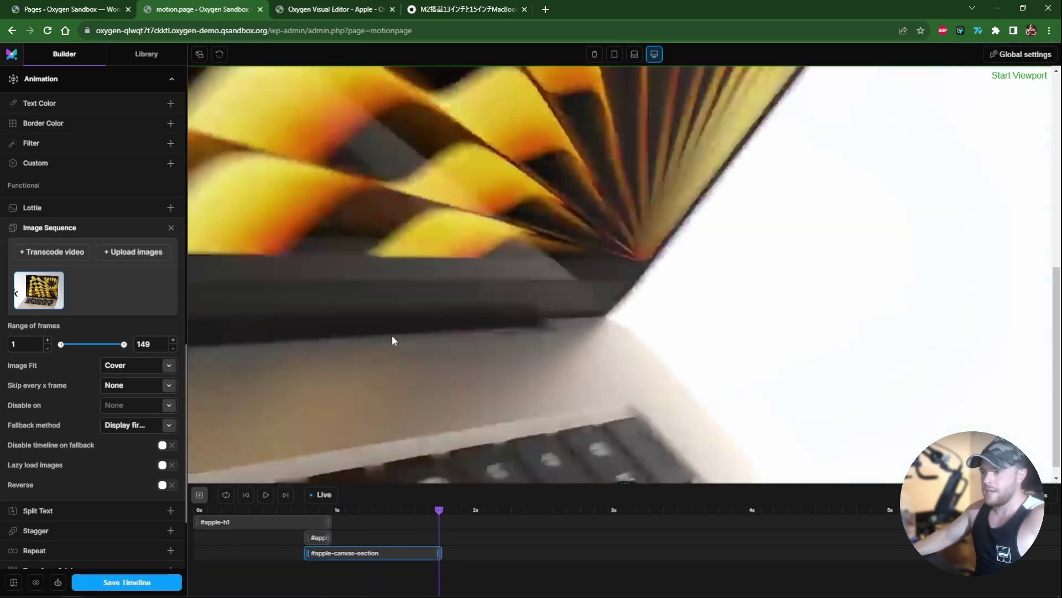
{"action": "scroll", "coordinate": [392, 335], "scroll_direction": "up", "scroll_amount": 6}
{"action": "scroll", "coordinate": [392, 338], "scroll_direction": "down", "scroll_amount": 2}
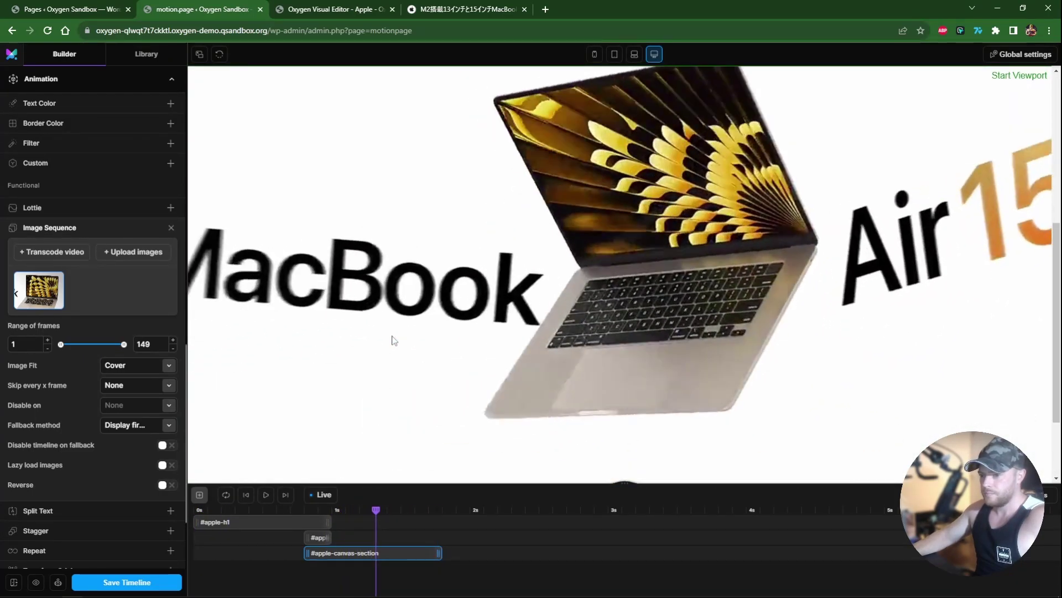
{"action": "scroll", "coordinate": [392, 338], "scroll_direction": "down", "scroll_amount": 5}
{"action": "scroll", "coordinate": [392, 339], "scroll_direction": "up", "scroll_amount": 3}
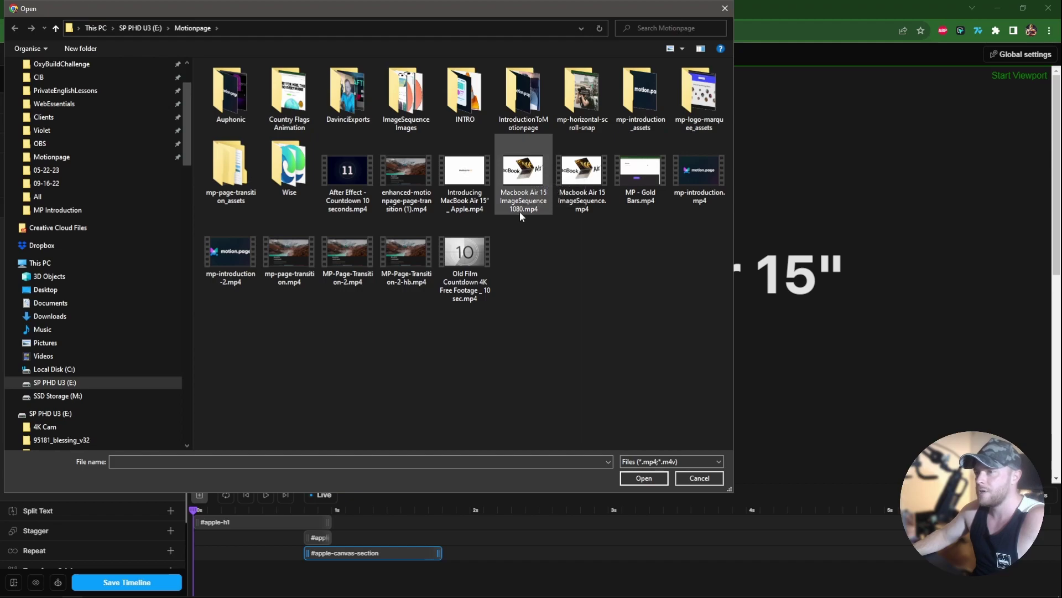
Transcode Macbook Air 15 ImageSequence 1080.mp4 into an image sequence at 1920 x 1080, 24 FPS and maximum quality
{"action": "double_click", "coordinate": [524, 180]}
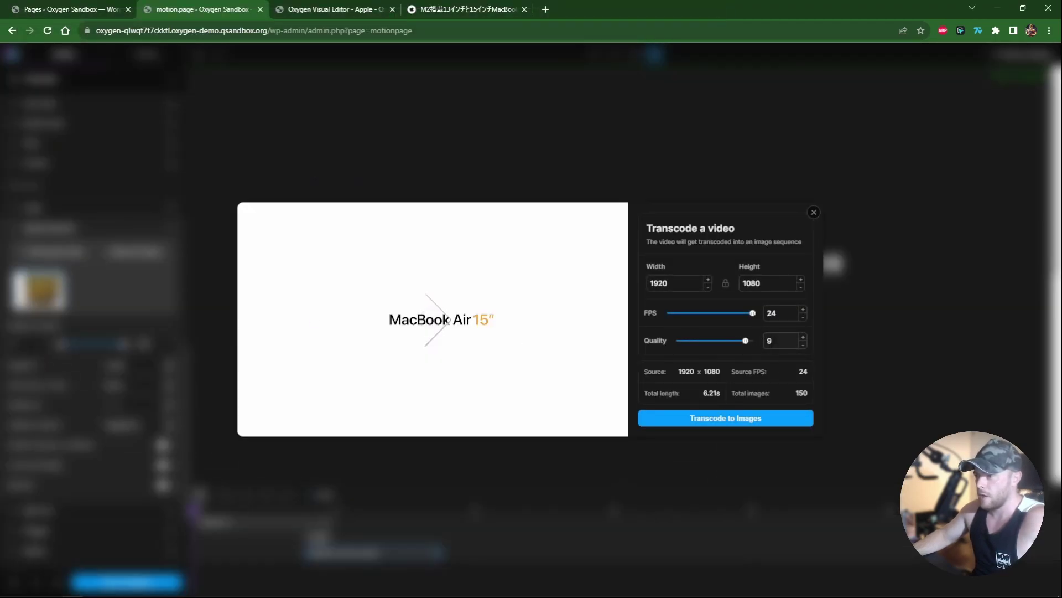
{"action": "left_click_drag", "start_coordinate": [746, 341], "coordinate": [753, 341]}
{"action": "left_click", "coordinate": [740, 424]}
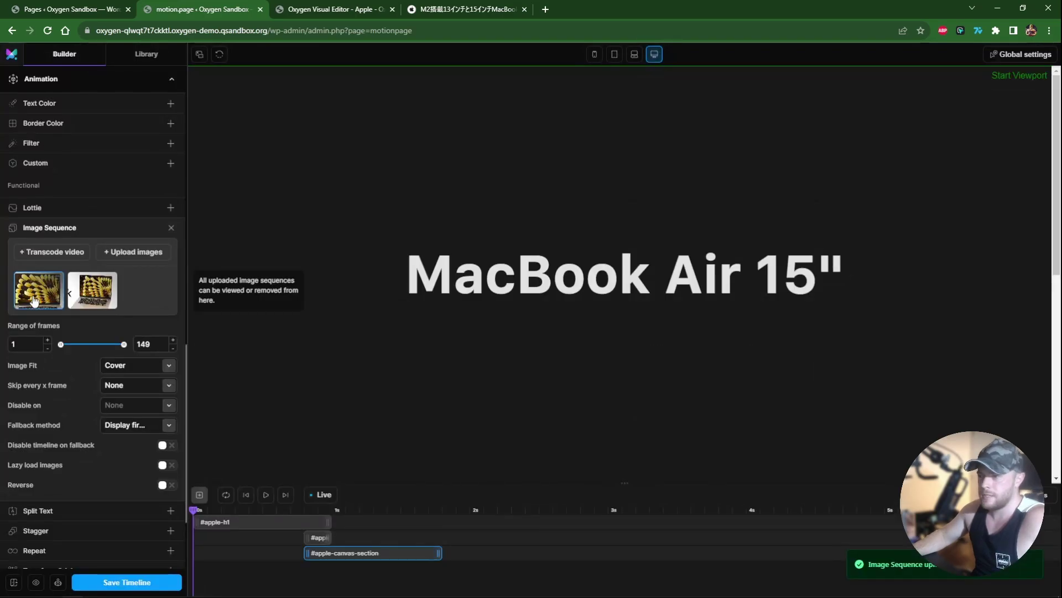
Play the new image sequence through to its end in the preview, and save the timeline
{"action": "mouse_move", "coordinate": [1055, 116]}
{"action": "left_mouse_down"}
{"action": "mouse_move", "coordinate": [1055, 316]}
{"action": "mouse_move", "coordinate": [1055, 117]}
{"action": "left_mouse_up"}
{"action": "left_click_drag", "start_coordinate": [1055, 192], "coordinate": [1059, 388]}
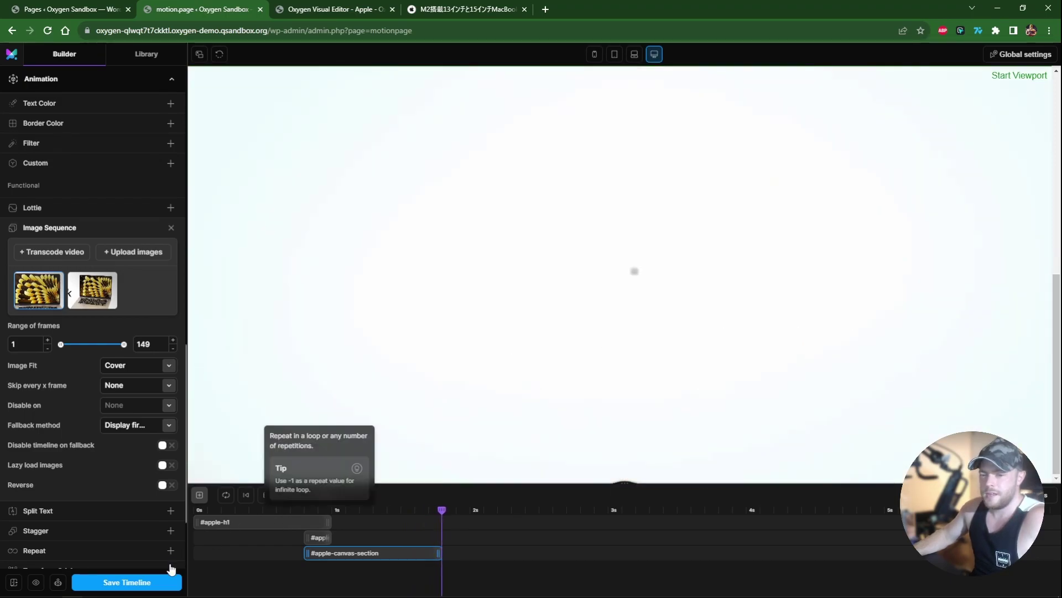
{"action": "left_click", "coordinate": [153, 582]}
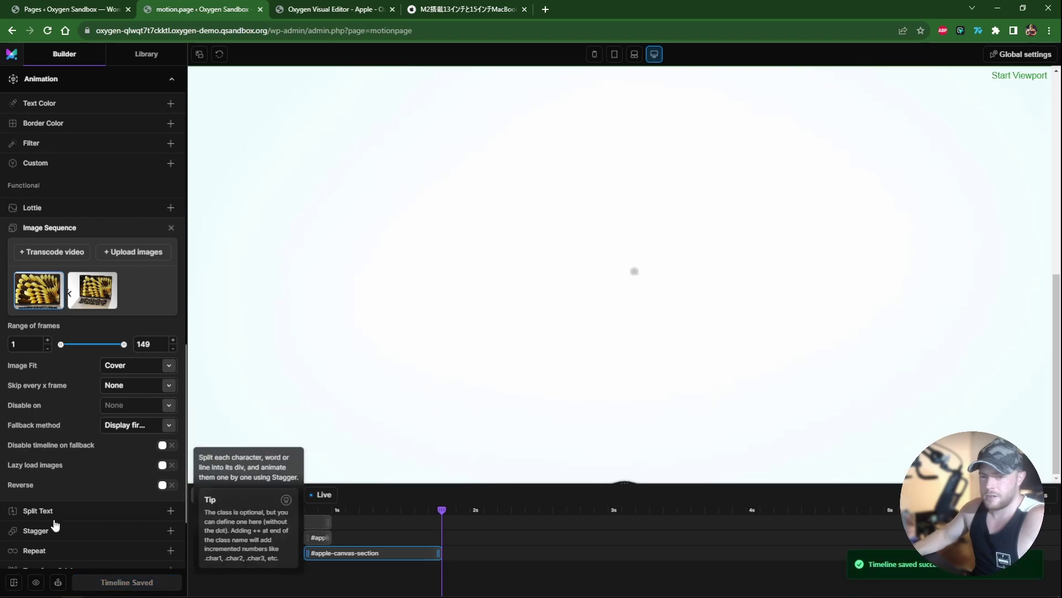
Open the live Apple page and scroll back and forth through the heading zoom and MacBook sequence
{"action": "left_click", "coordinate": [36, 582]}
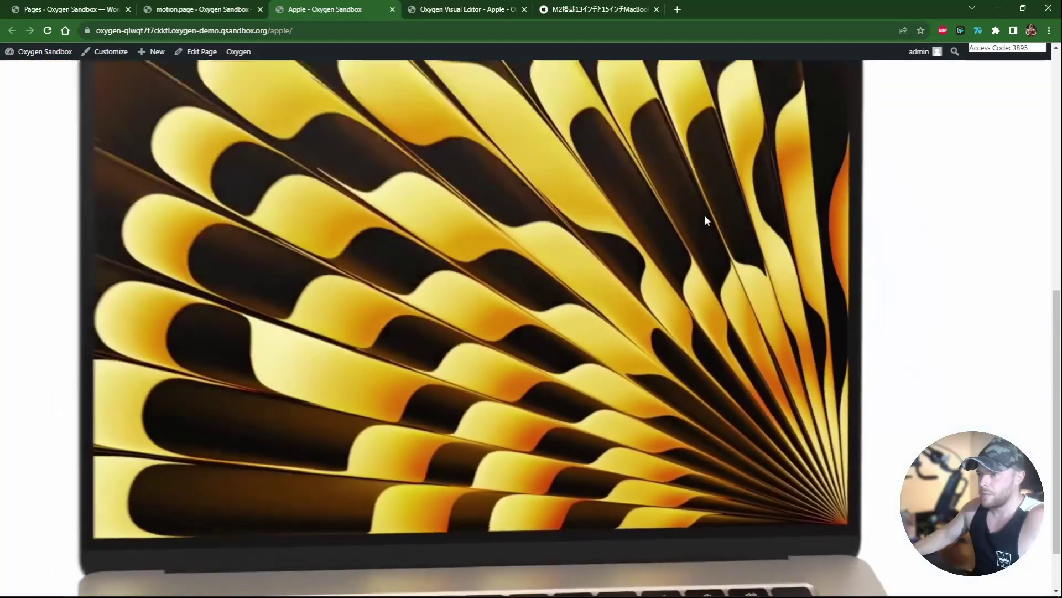
{"action": "scroll", "coordinate": [704, 216], "scroll_direction": "down", "scroll_amount": 3}
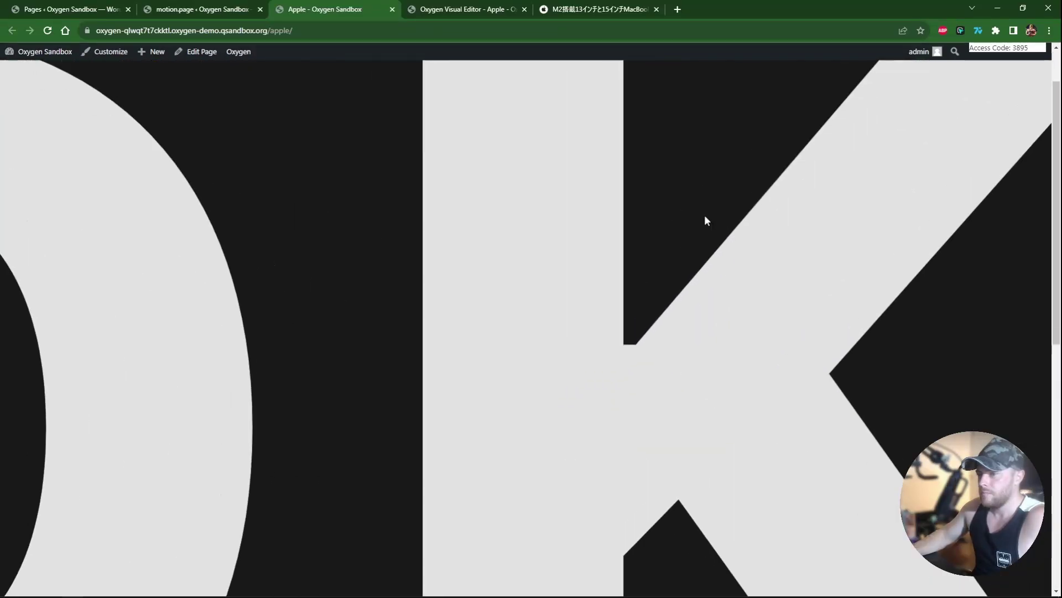
{"action": "scroll", "coordinate": [705, 215], "scroll_direction": "up", "scroll_amount": 3}
{"action": "scroll", "coordinate": [705, 216], "scroll_direction": "down", "scroll_amount": 1}
{"action": "scroll", "coordinate": [705, 220], "scroll_direction": "up", "scroll_amount": 1}
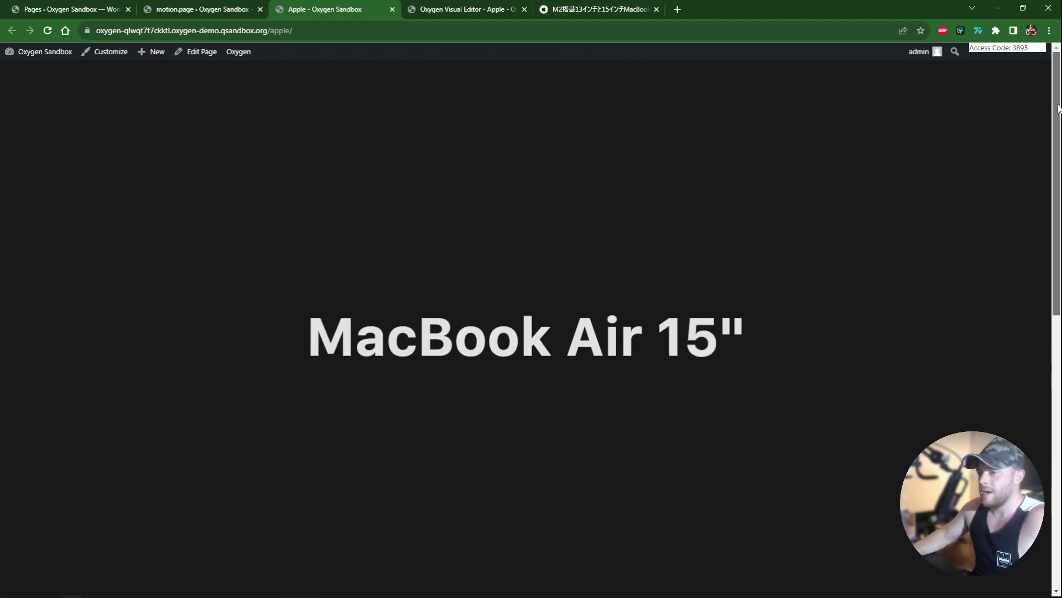
{"action": "mouse_move", "coordinate": [1058, 111]}
{"action": "left_mouse_down"}
{"action": "mouse_move", "coordinate": [1059, 122]}
{"action": "mouse_move", "coordinate": [1059, 109]}
{"action": "left_mouse_up"}
Open the Apple page's URL in an incognito window and scroll through the animation and back to the start
{"action": "left_click", "coordinate": [312, 31]}
{"action": "key", "text": "ctrl+c"}
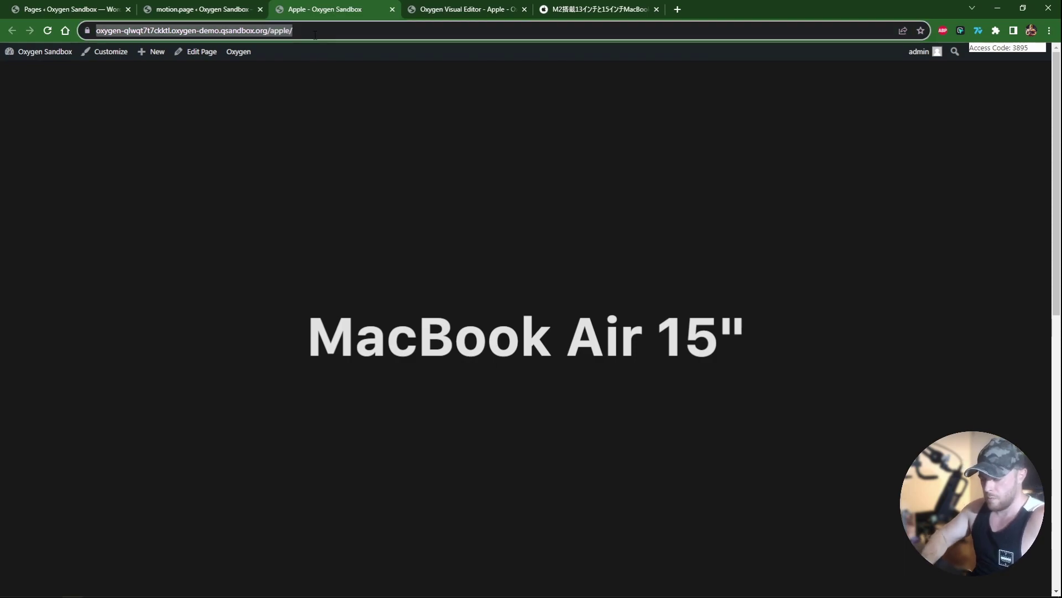
{"action": "key", "text": "ctrl+shift+n"}
{"action": "key", "text": "ctrl+v"}
{"action": "key", "text": "Return"}
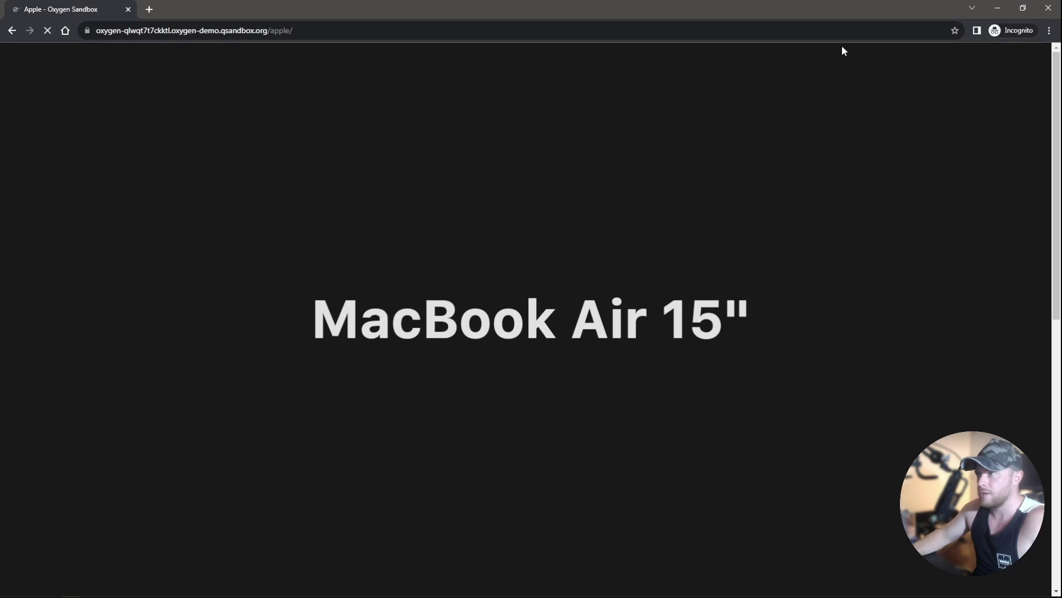
{"action": "left_click_drag", "start_coordinate": [1056, 84], "coordinate": [1057, 352]}
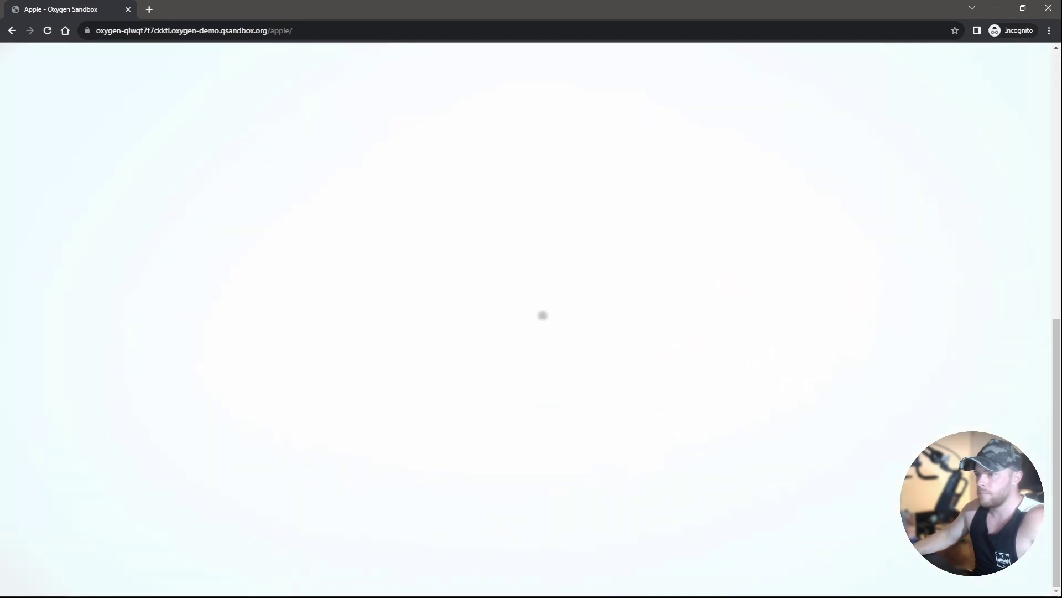
{"action": "key", "text": "Home"}
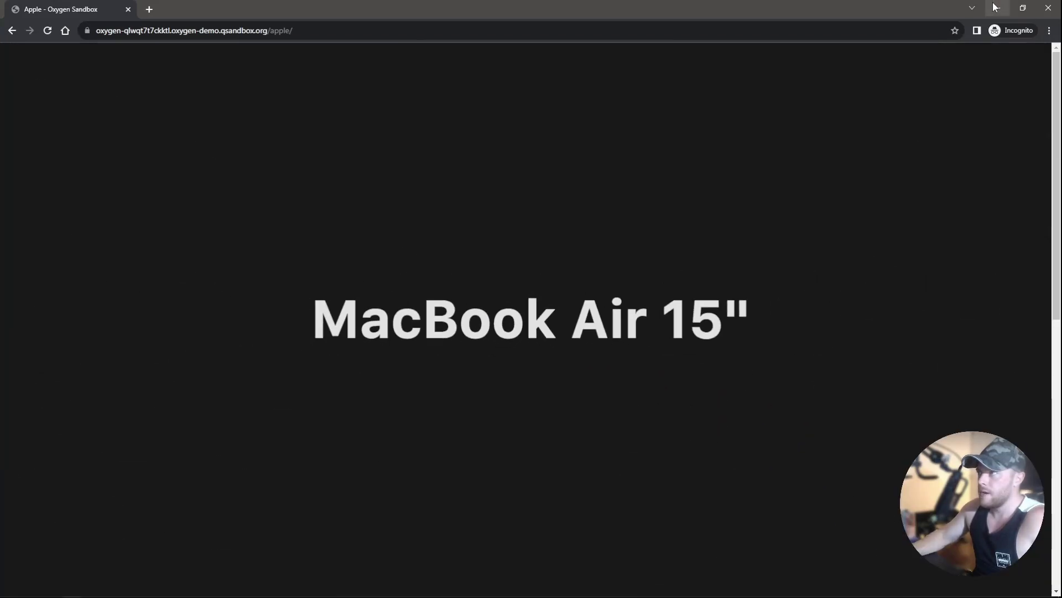
{"action": "left_click", "coordinate": [995, 7]}
In the motion.page builder, set the ScrollTrigger's end position to -200% and save the timeline
{"action": "key", "text": "ctrl+shift+Tab"}
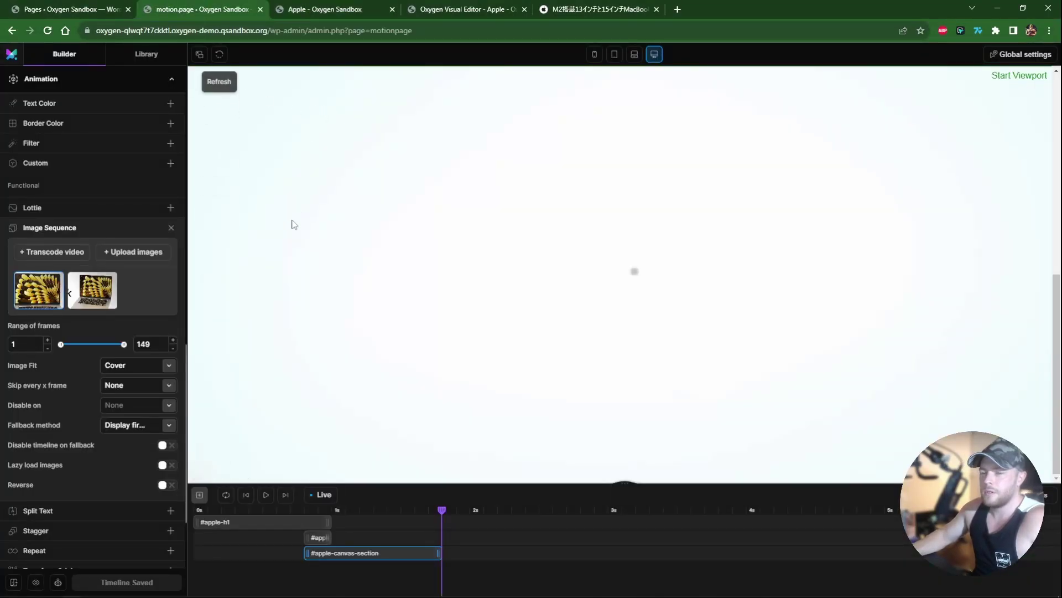
{"action": "scroll", "coordinate": [110, 454], "scroll_direction": "up", "scroll_amount": 5}
{"action": "scroll", "coordinate": [115, 448], "scroll_direction": "up", "scroll_amount": 8}
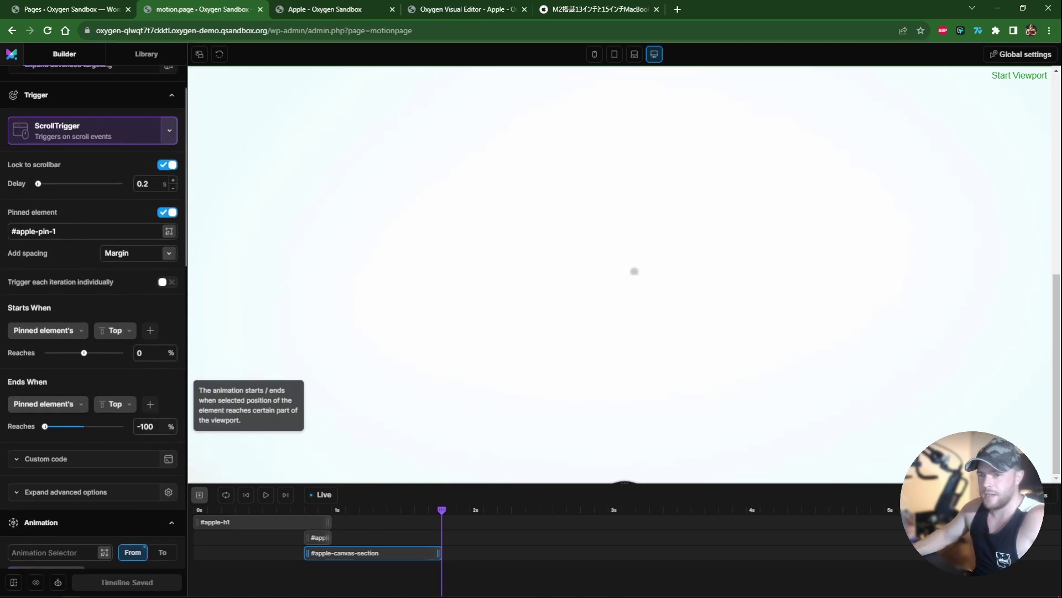
{"action": "type", "text": "-200"}
{"action": "left_click", "coordinate": [156, 581]}
Check the longer scroll distance on the live page and through to the end of the builder preview
{"action": "left_click", "coordinate": [355, 6]}
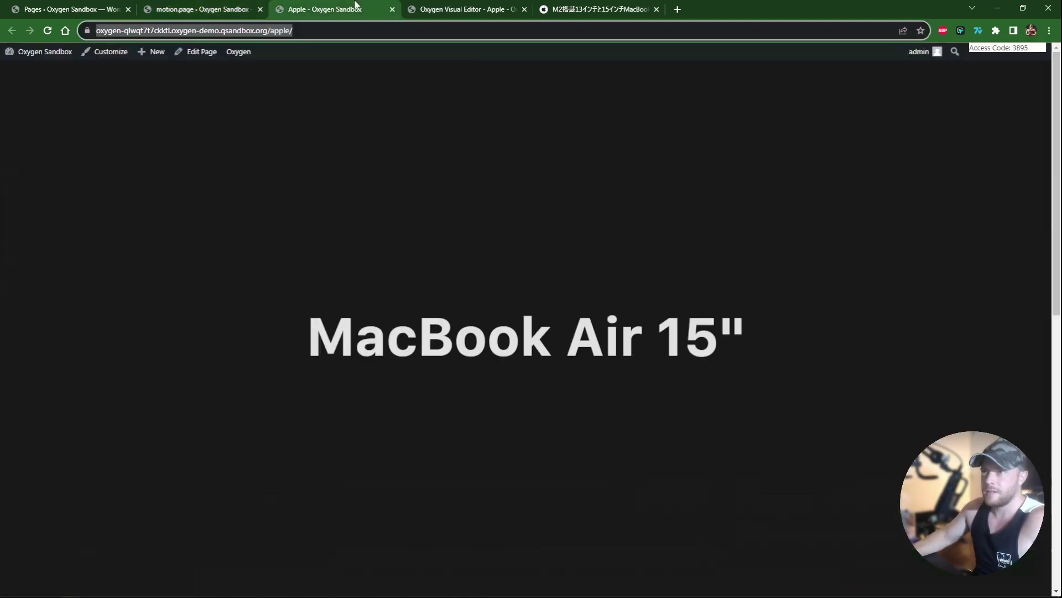
{"action": "left_click", "coordinate": [442, 217]}
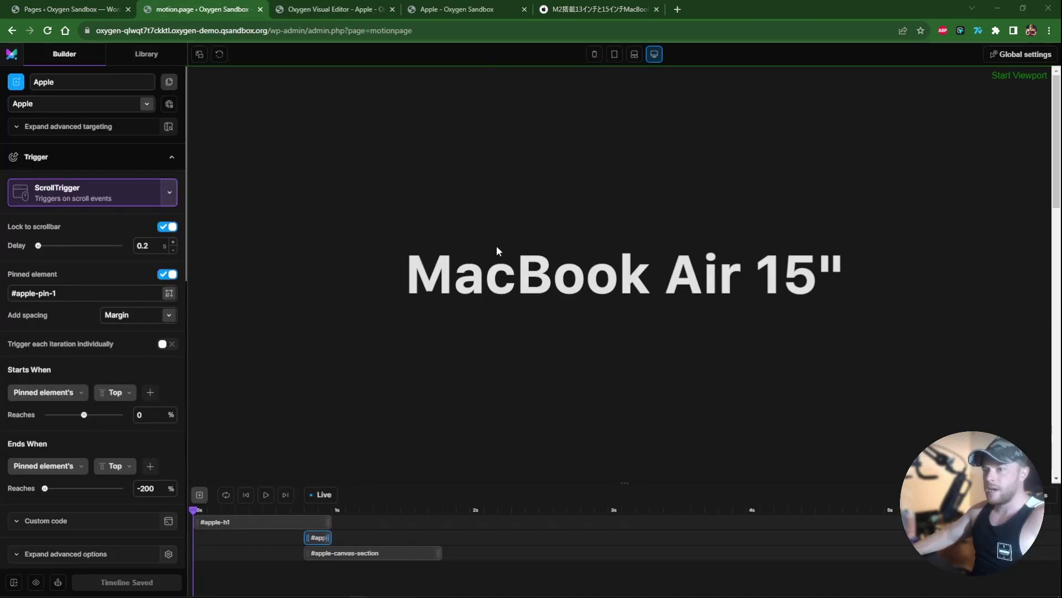
{"action": "scroll", "coordinate": [507, 290], "scroll_direction": "down", "scroll_amount": 15}
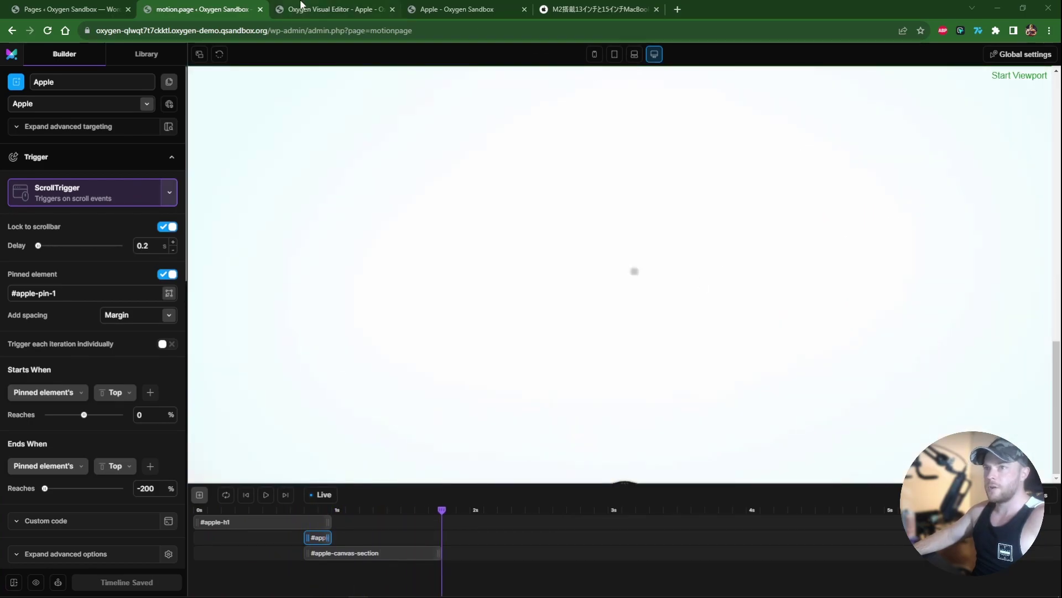
In the Oxygen editor, add a new Section to the Body after the Pin div
{"action": "left_click", "coordinate": [301, 6]}
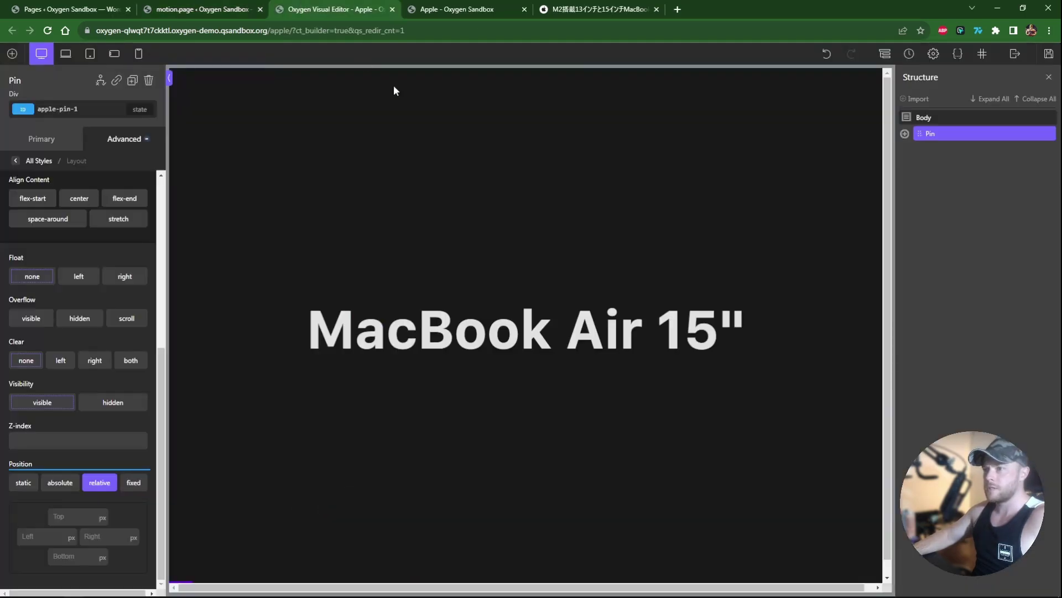
{"action": "left_click", "coordinate": [905, 134]}
{"action": "left_click", "coordinate": [948, 118]}
{"action": "left_click", "coordinate": [13, 53]}
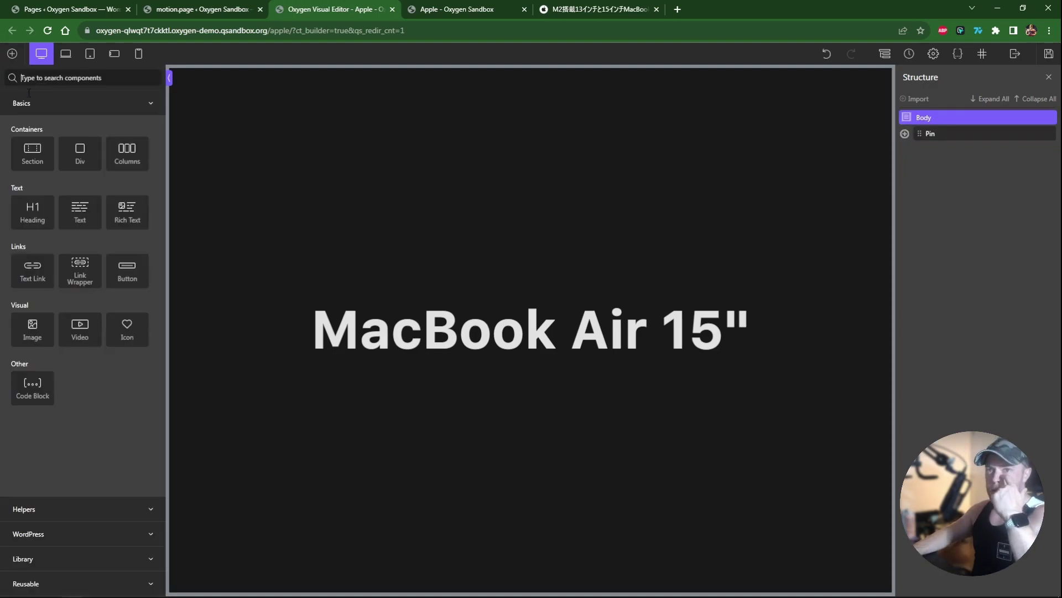
{"action": "left_click", "coordinate": [40, 157]}
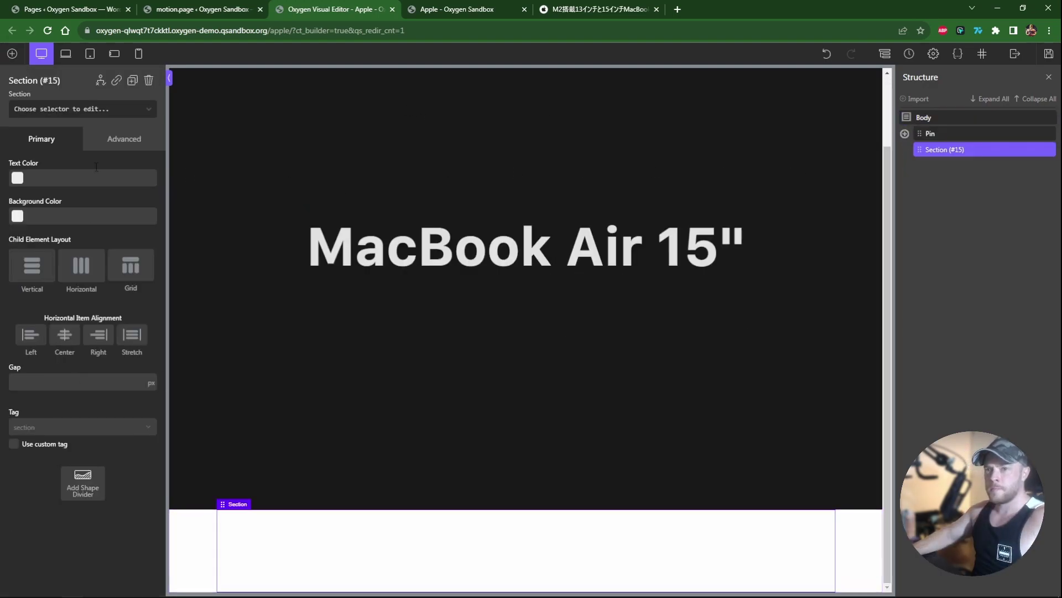
Set the new section's height to 100 vh and save the page
{"action": "left_click", "coordinate": [112, 141]}
{"action": "left_click", "coordinate": [85, 206]}
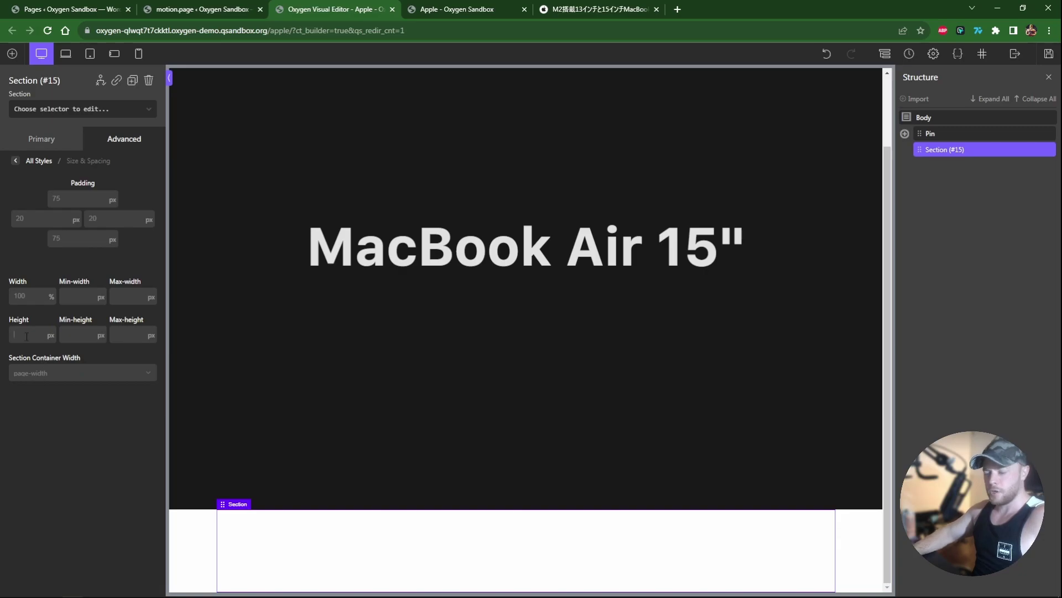
{"action": "type", "text": "100"}
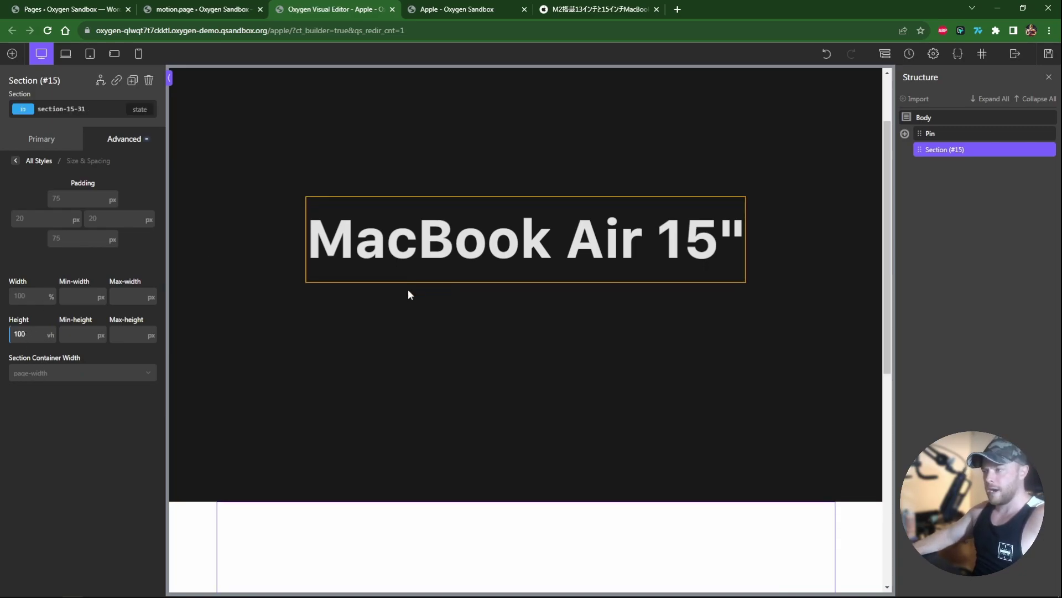
{"action": "scroll", "coordinate": [420, 302], "scroll_direction": "down", "scroll_amount": 7}
{"action": "left_click", "coordinate": [1049, 53]}
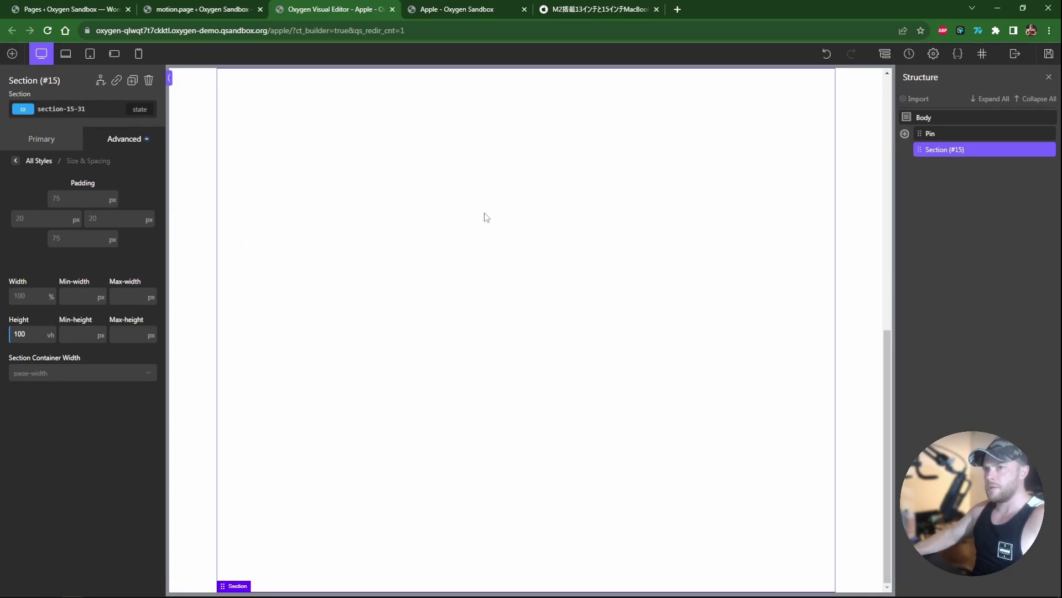
Scroll the live Apple page to its end and back to examine the animation and the area following the pinned section
{"action": "key", "text": "ctrl+Tab"}
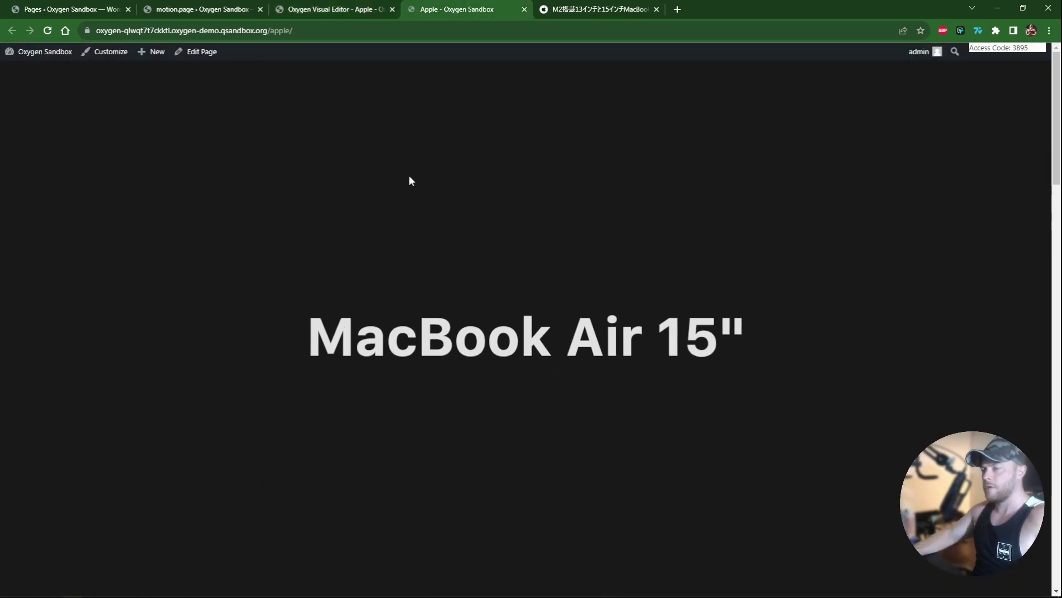
{"action": "scroll", "coordinate": [409, 176], "scroll_direction": "down", "scroll_amount": 5}
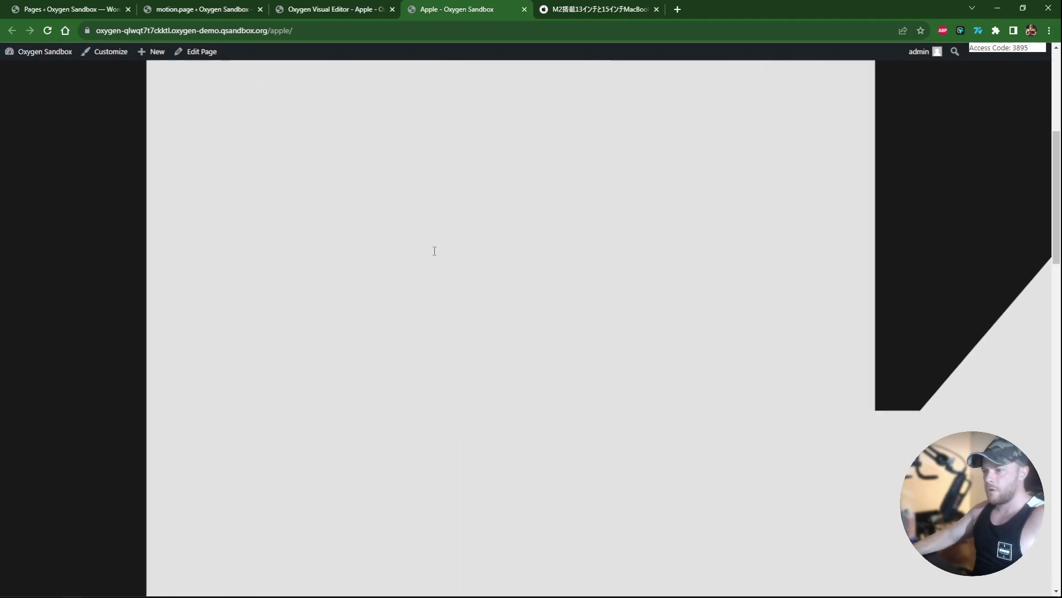
{"action": "scroll", "coordinate": [436, 249], "scroll_direction": "down", "scroll_amount": 10}
{"action": "scroll", "coordinate": [411, 288], "scroll_direction": "down", "scroll_amount": 10}
{"action": "scroll", "coordinate": [409, 288], "scroll_direction": "down", "scroll_amount": 5}
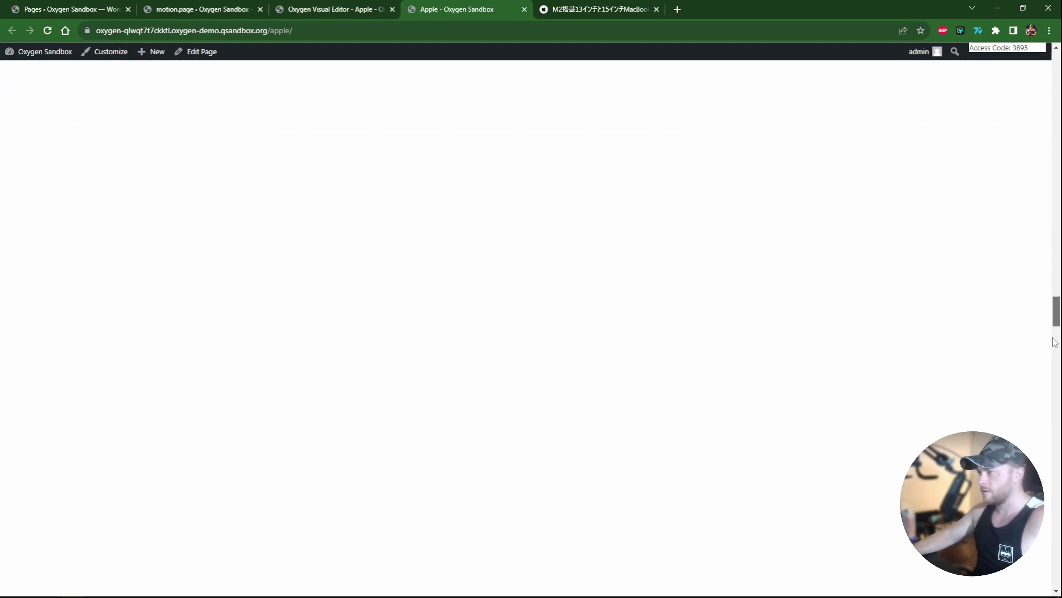
{"action": "left_click_drag", "start_coordinate": [1054, 329], "coordinate": [1049, 65]}
{"action": "scroll", "coordinate": [796, 260], "scroll_direction": "down", "scroll_amount": 8}
{"action": "scroll", "coordinate": [741, 327], "scroll_direction": "up", "scroll_amount": 4}
{"action": "scroll", "coordinate": [741, 327], "scroll_direction": "down", "scroll_amount": 5}
{"action": "scroll", "coordinate": [741, 328], "scroll_direction": "up", "scroll_amount": 5}
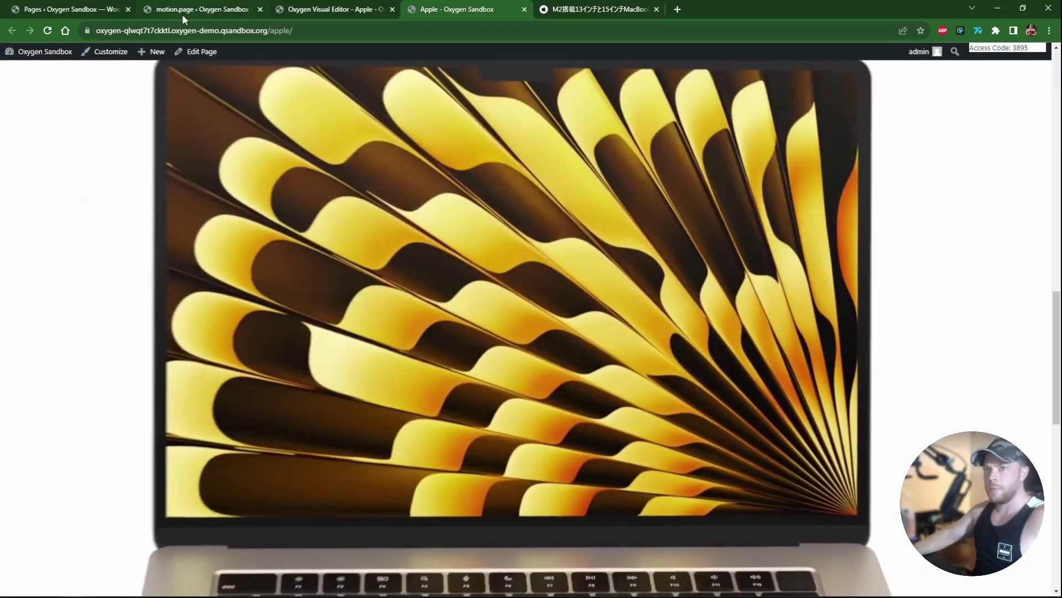
Refresh the motion.page builder preview and scroll through it to examine the page's excess length and the sequence timing
{"action": "left_click", "coordinate": [181, 9]}
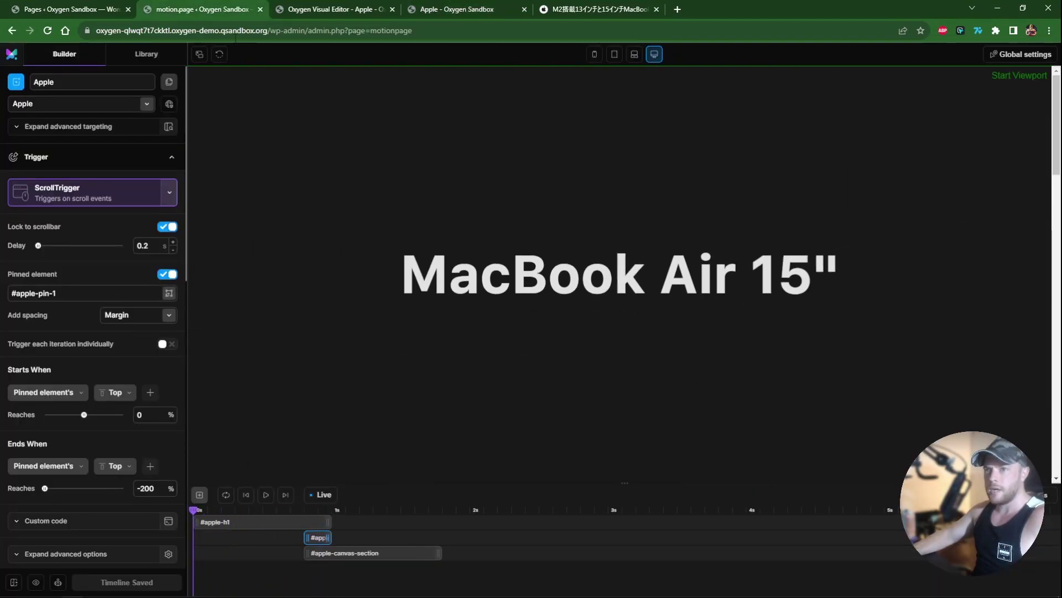
{"action": "left_click", "coordinate": [220, 54]}
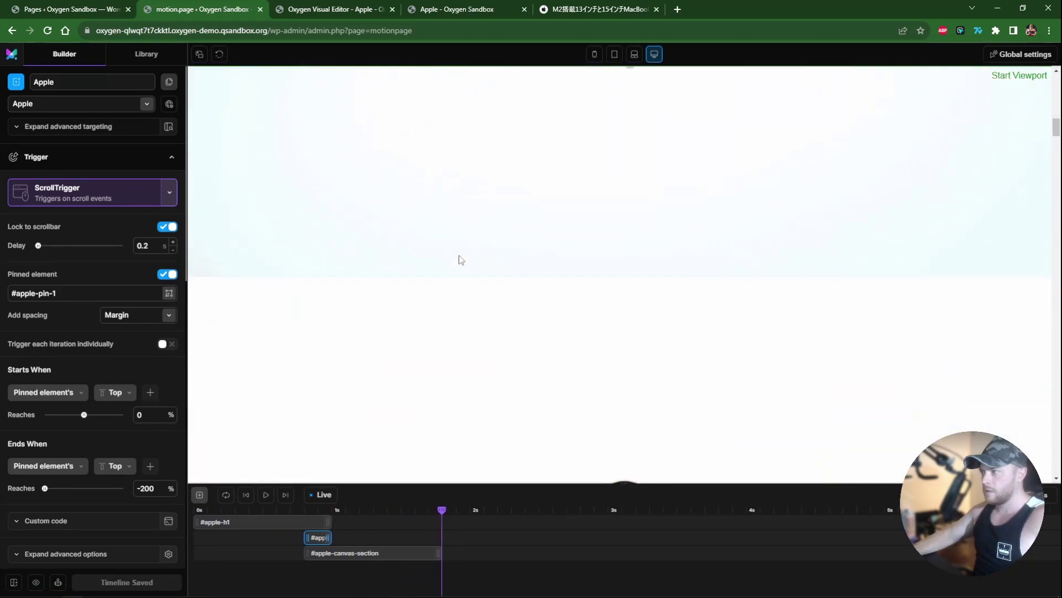
{"action": "left_click_drag", "start_coordinate": [1057, 148], "coordinate": [1056, 195]}
{"action": "scroll", "coordinate": [541, 287], "scroll_direction": "up", "scroll_amount": 10}
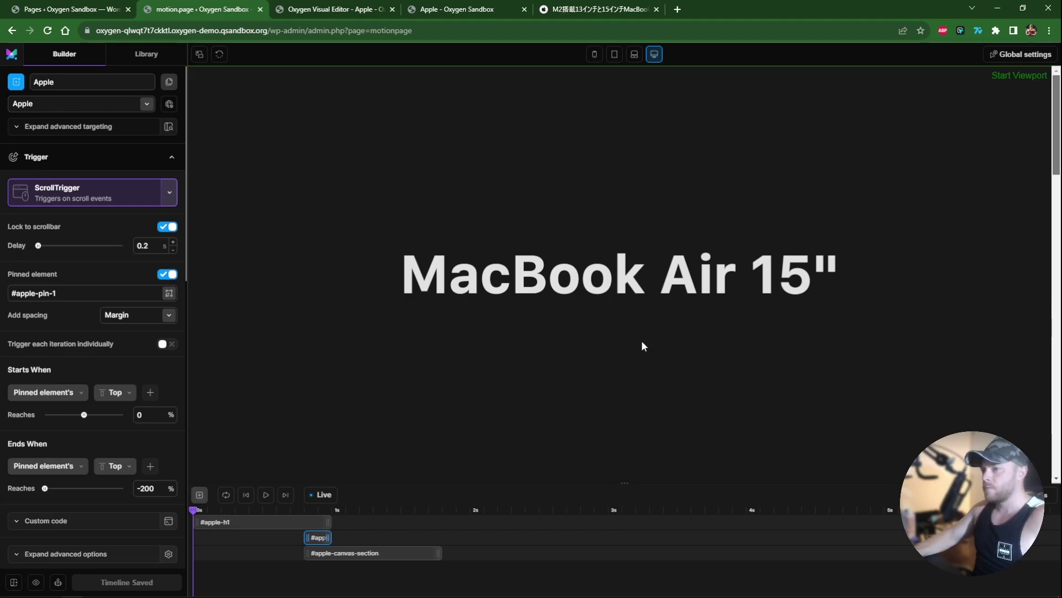
{"action": "scroll", "coordinate": [455, 311], "scroll_direction": "down", "scroll_amount": 5}
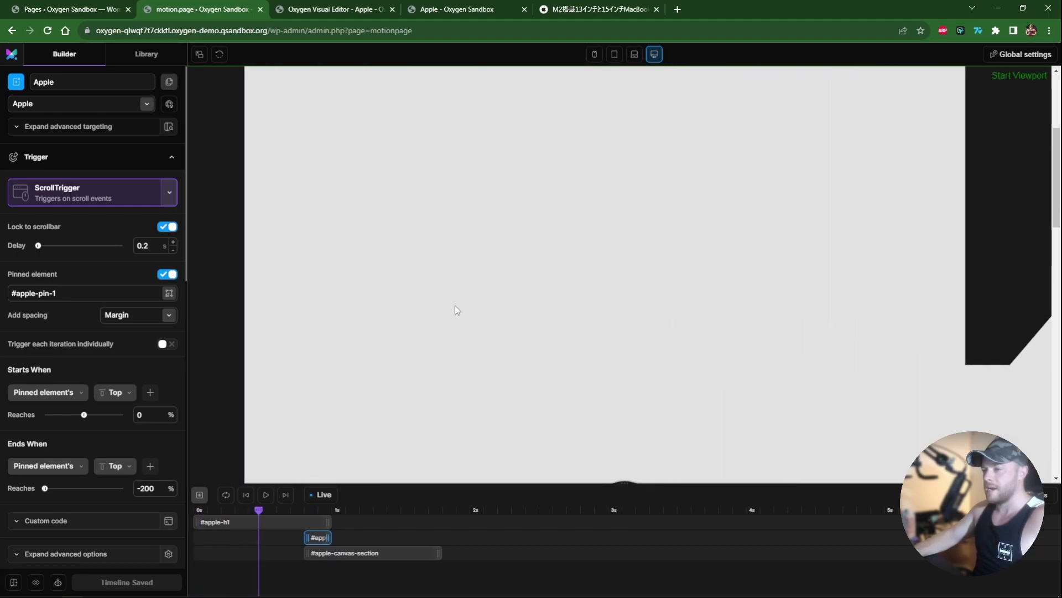
{"action": "scroll", "coordinate": [455, 309], "scroll_direction": "down", "scroll_amount": 4}
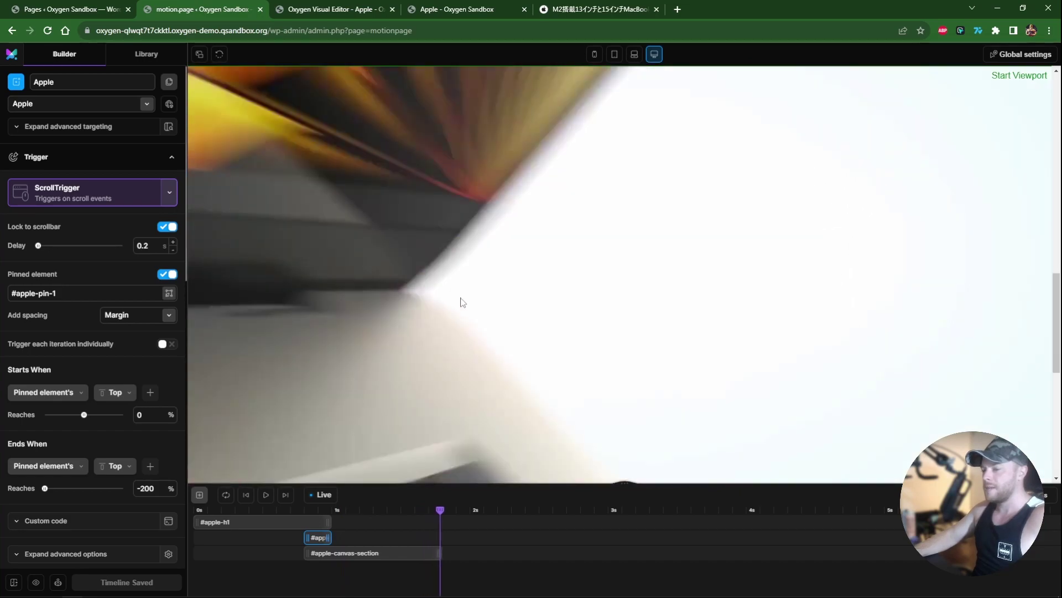
{"action": "scroll", "coordinate": [463, 301], "scroll_direction": "down", "scroll_amount": 2}
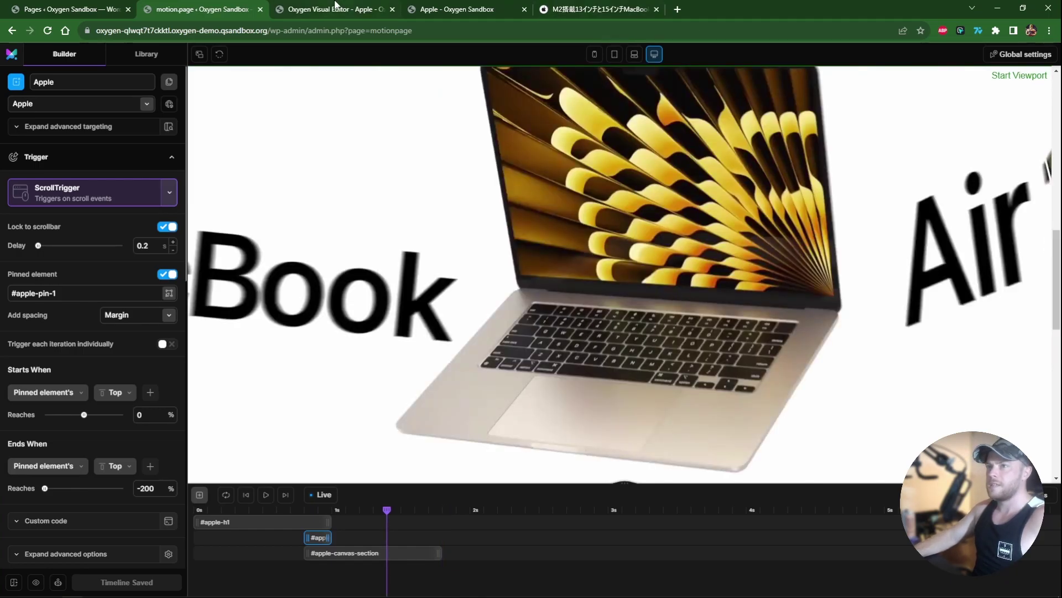
In the Oxygen editor, set the Pin div's overflow to hidden
{"action": "left_click", "coordinate": [334, 5]}
{"action": "left_click", "coordinate": [945, 137]}
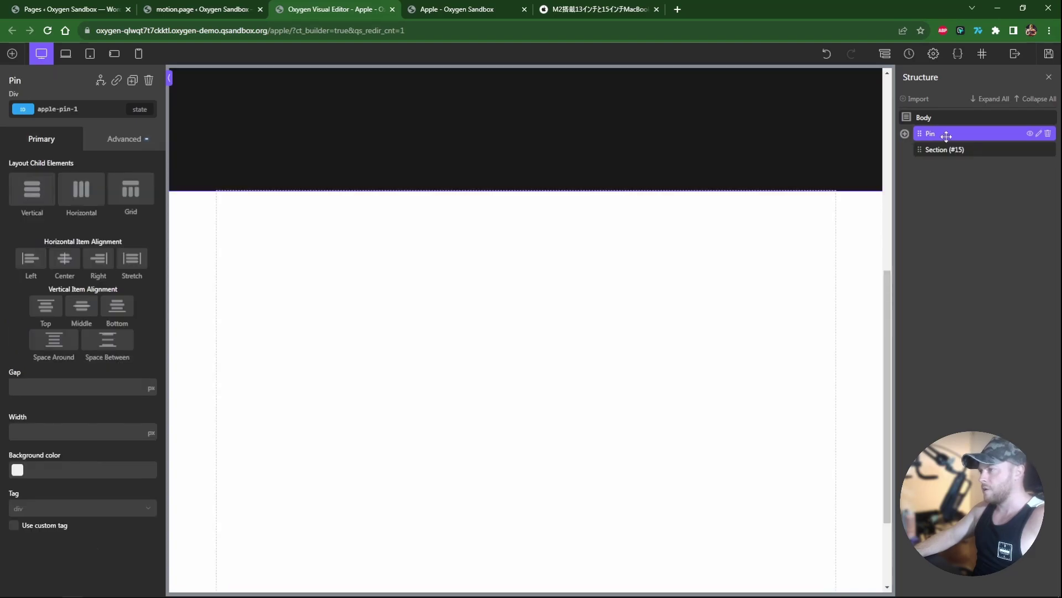
{"action": "left_click", "coordinate": [124, 138]}
{"action": "left_click", "coordinate": [83, 228]}
{"action": "scroll", "coordinate": [76, 403], "scroll_direction": "down", "scroll_amount": 2}
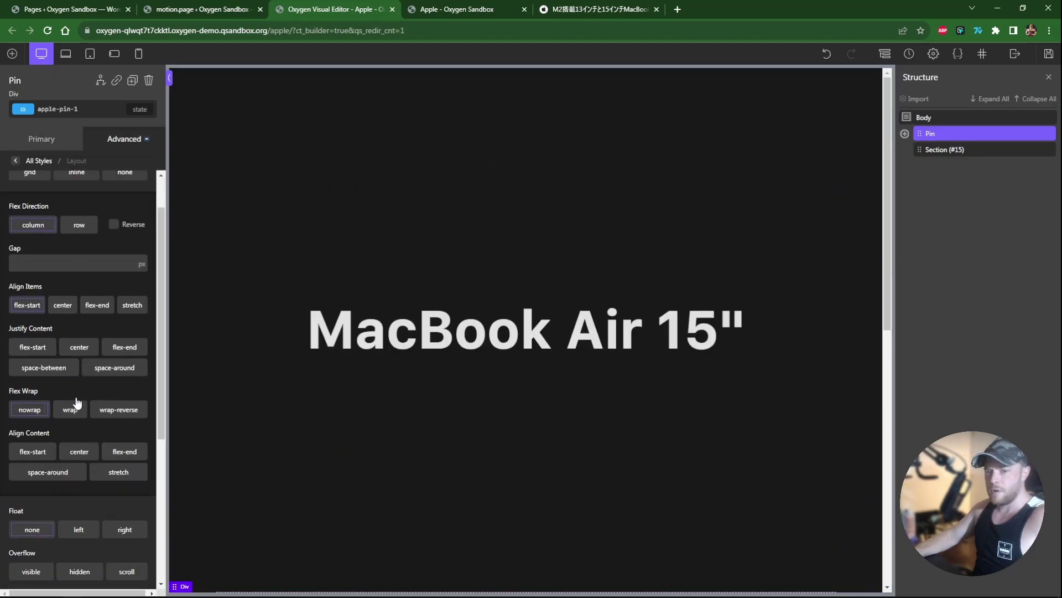
{"action": "left_click", "coordinate": [78, 512]}
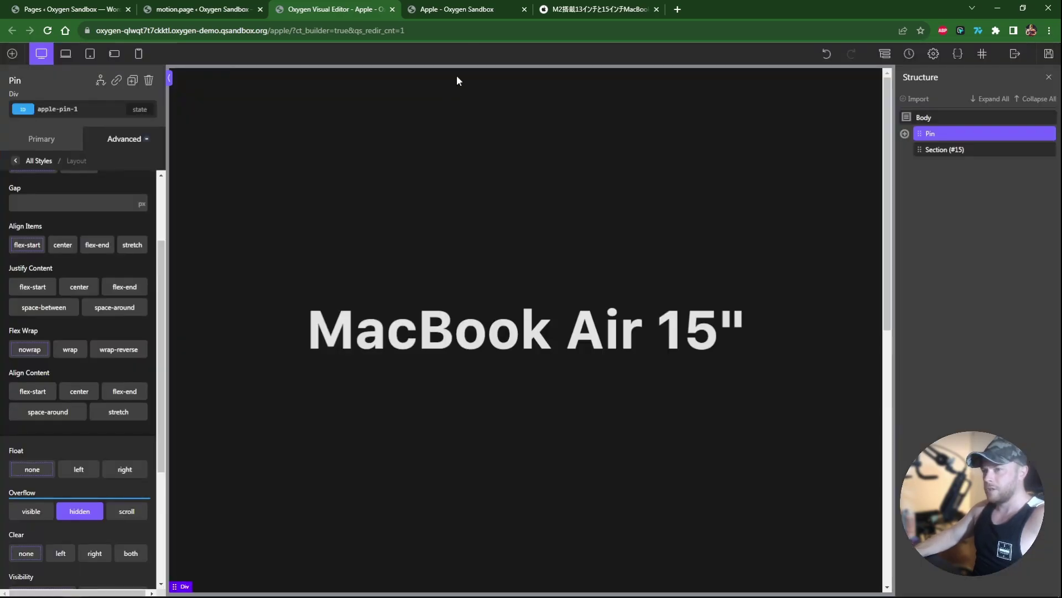
Switch to the live Apple page and scroll through it to examine the transition from the pinned sequence to the following section
{"action": "left_click", "coordinate": [465, 9]}
{"action": "scroll", "coordinate": [406, 144], "scroll_direction": "down", "scroll_amount": 5}
{"action": "scroll", "coordinate": [402, 174], "scroll_direction": "up", "scroll_amount": 5}
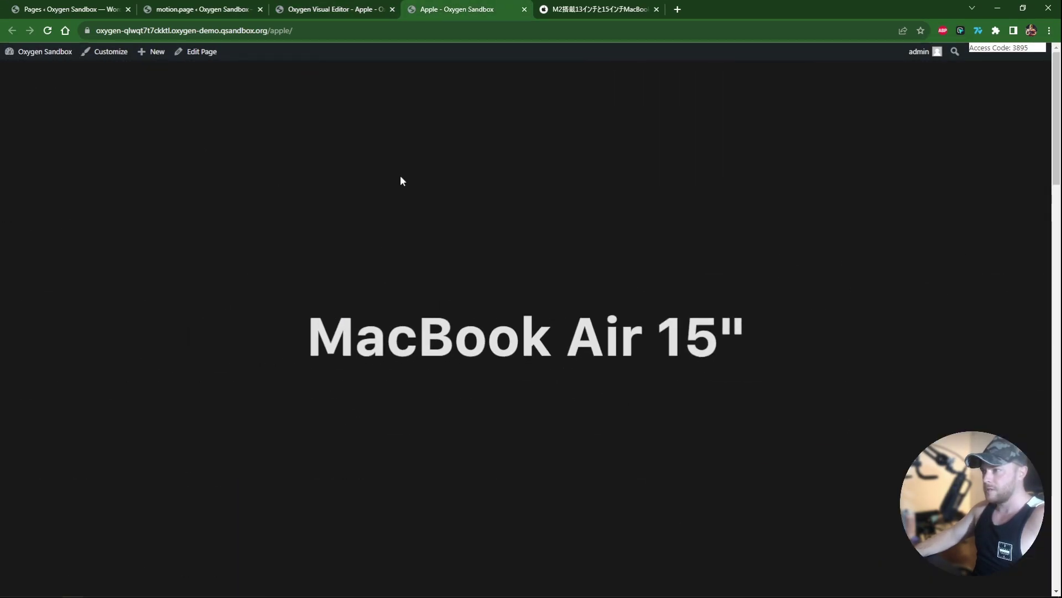
{"action": "scroll", "coordinate": [723, 271], "scroll_direction": "down", "scroll_amount": 8}
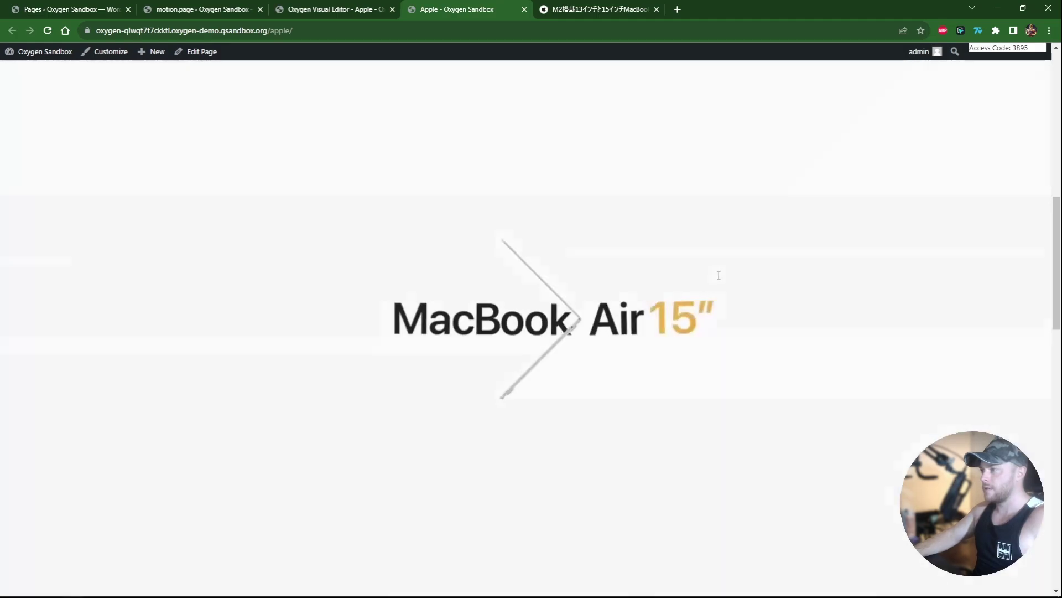
{"action": "scroll", "coordinate": [717, 278], "scroll_direction": "down", "scroll_amount": 10}
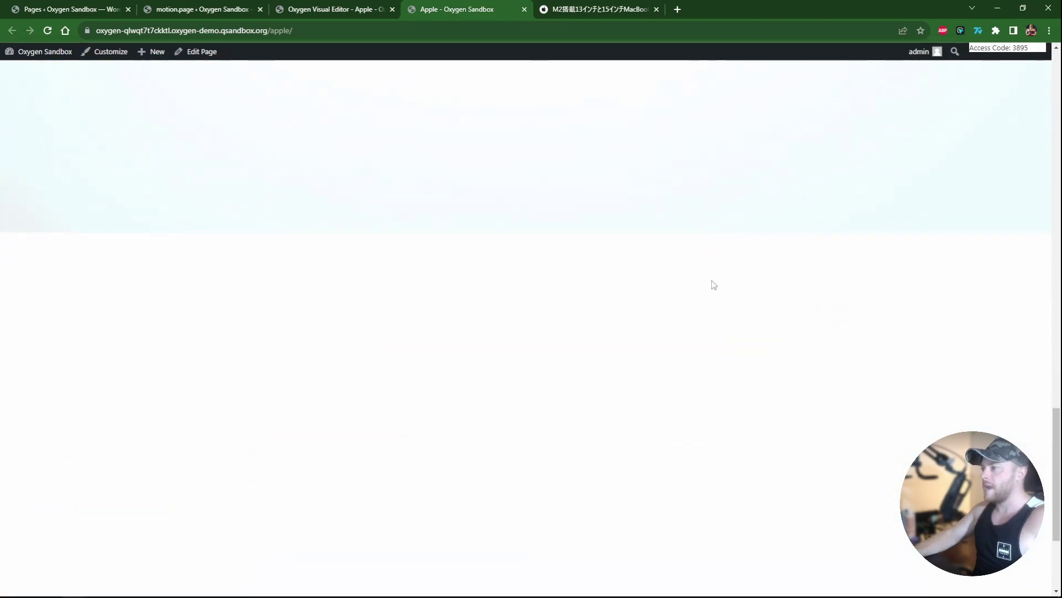
{"action": "scroll", "coordinate": [708, 287], "scroll_direction": "up", "scroll_amount": 3}
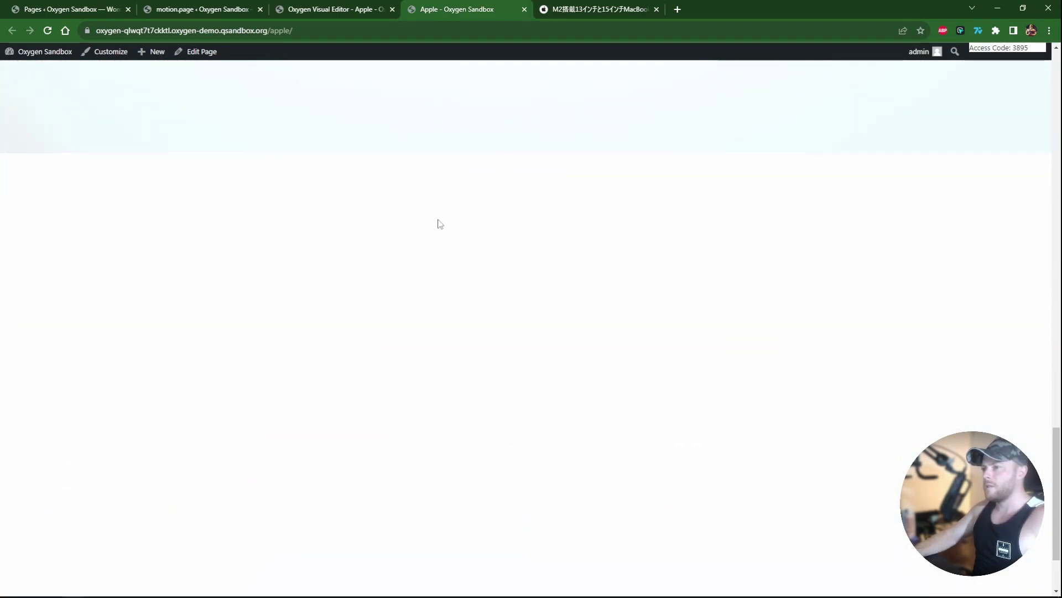
{"action": "scroll", "coordinate": [439, 224], "scroll_direction": "down", "scroll_amount": 3}
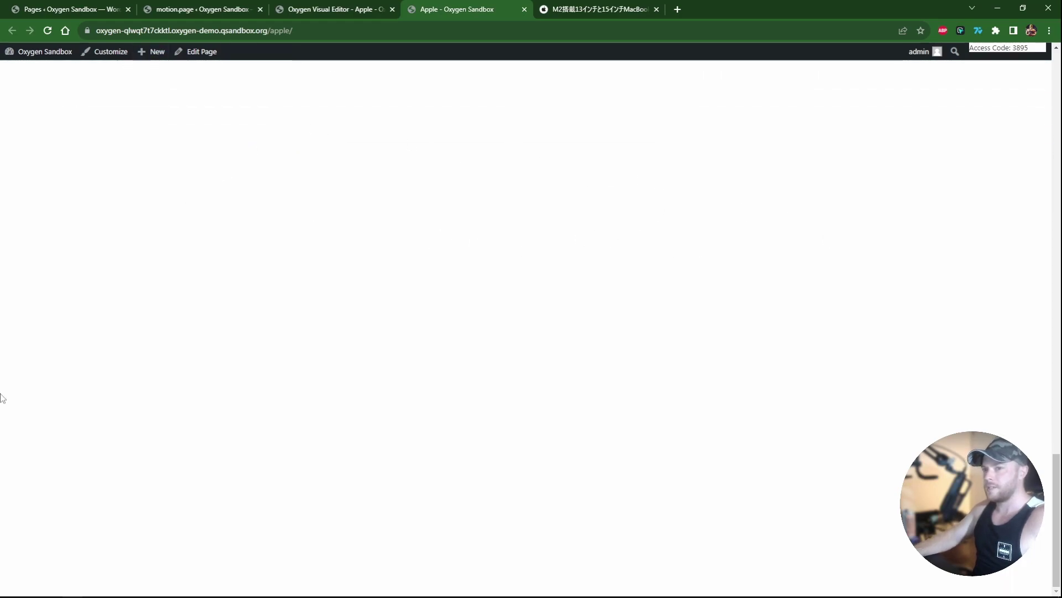
{"action": "scroll", "coordinate": [702, 364], "scroll_direction": "up", "scroll_amount": 5}
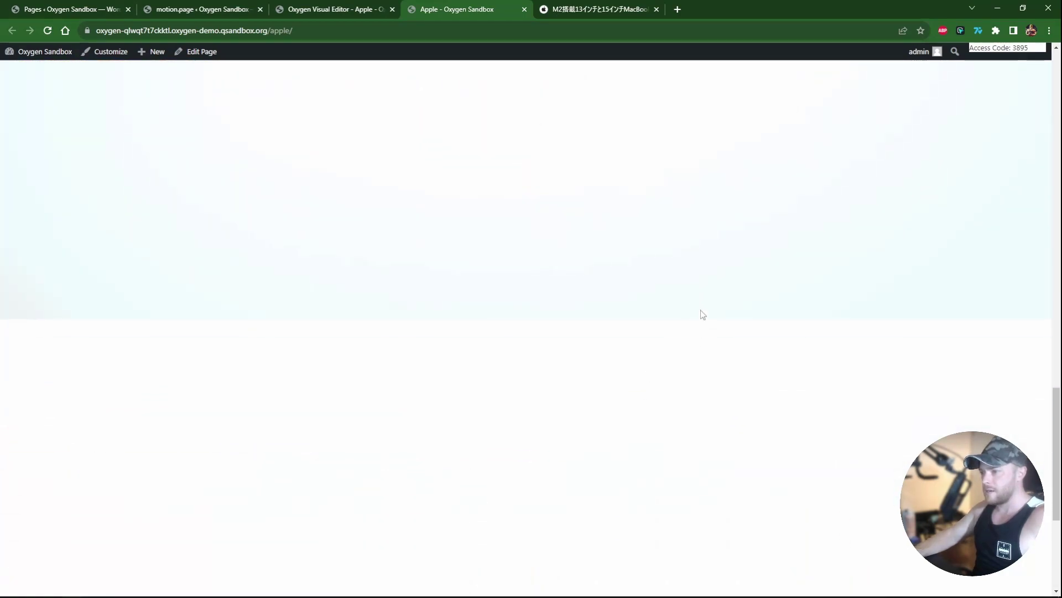
Pick the colour #F0FBFD from the image sequence's lower edge with Hoverify's eyedropper and copy its hex value
{"action": "right_click", "coordinate": [674, 342]}
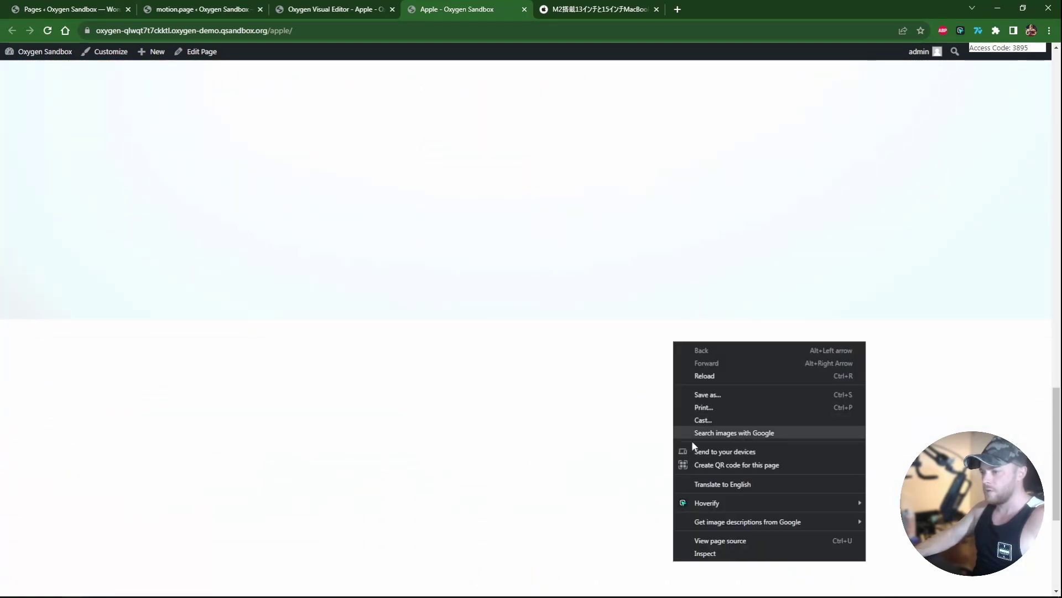
{"action": "mouse_move", "coordinate": [710, 498]}
{"action": "left_click", "coordinate": [897, 515]}
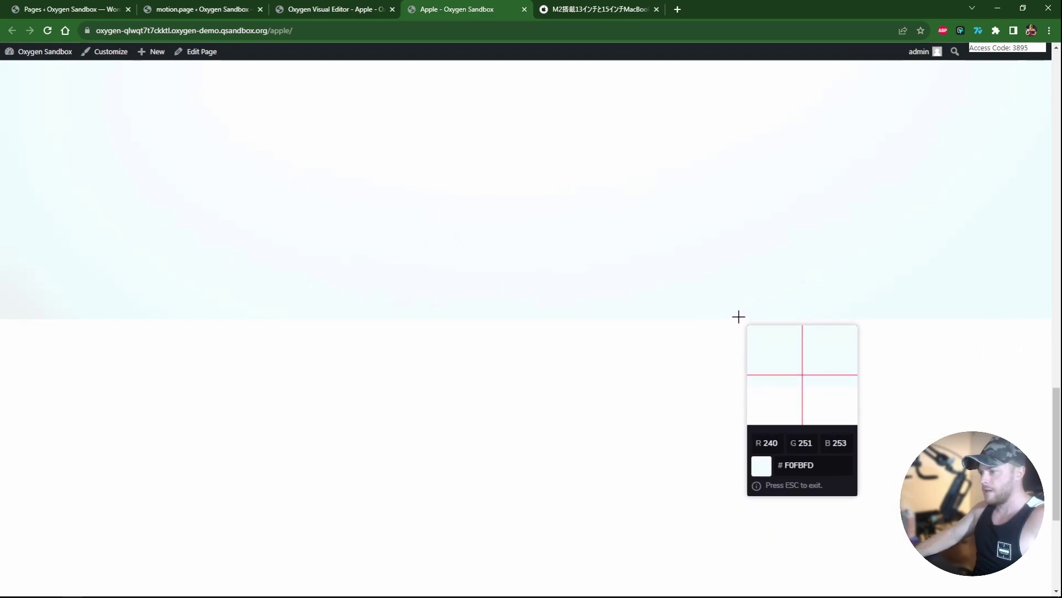
{"action": "left_click", "coordinate": [740, 317]}
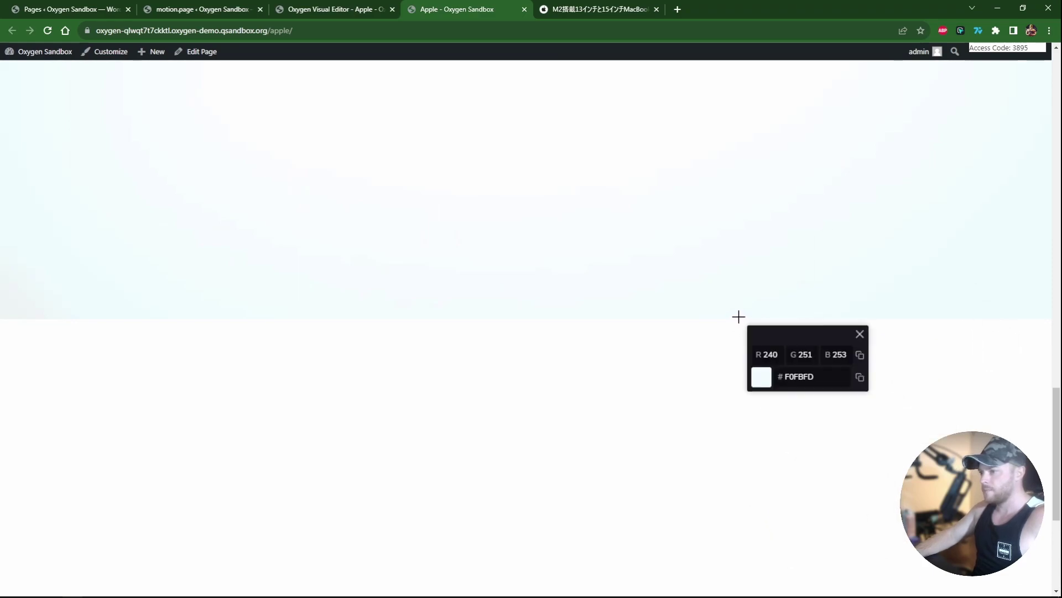
{"action": "left_click", "coordinate": [860, 377]}
{"action": "left_click", "coordinate": [860, 335]}
{"action": "key", "text": "Escape"}
In the Oxygen editor, set the background color of Section (#15) to #f0fbfd and save the page
{"action": "key", "text": "ctrl+shift+Tab"}
{"action": "left_click", "coordinate": [949, 154]}
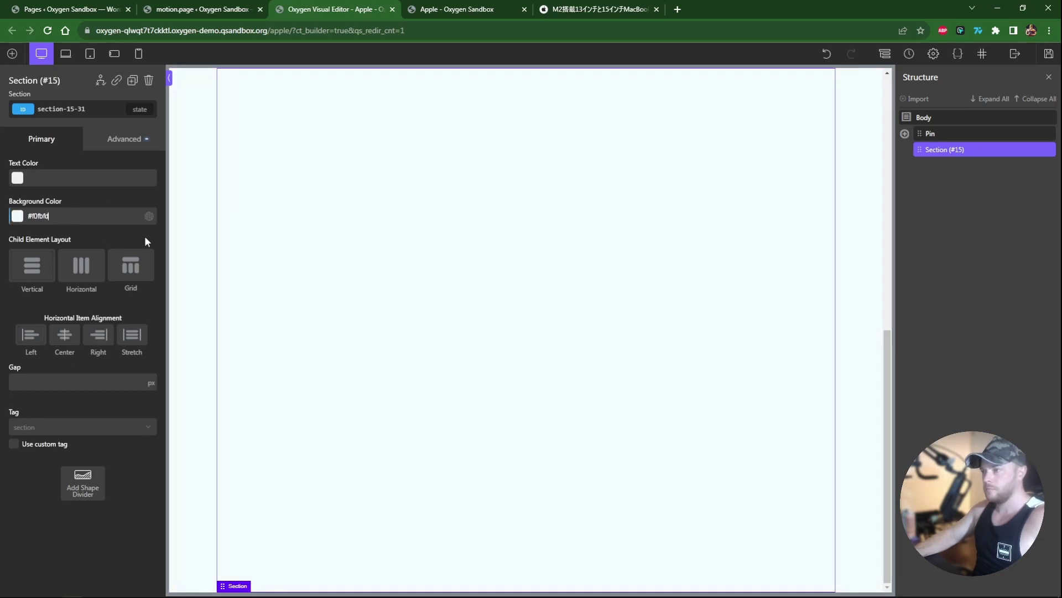
{"action": "left_click", "coordinate": [1048, 54]}
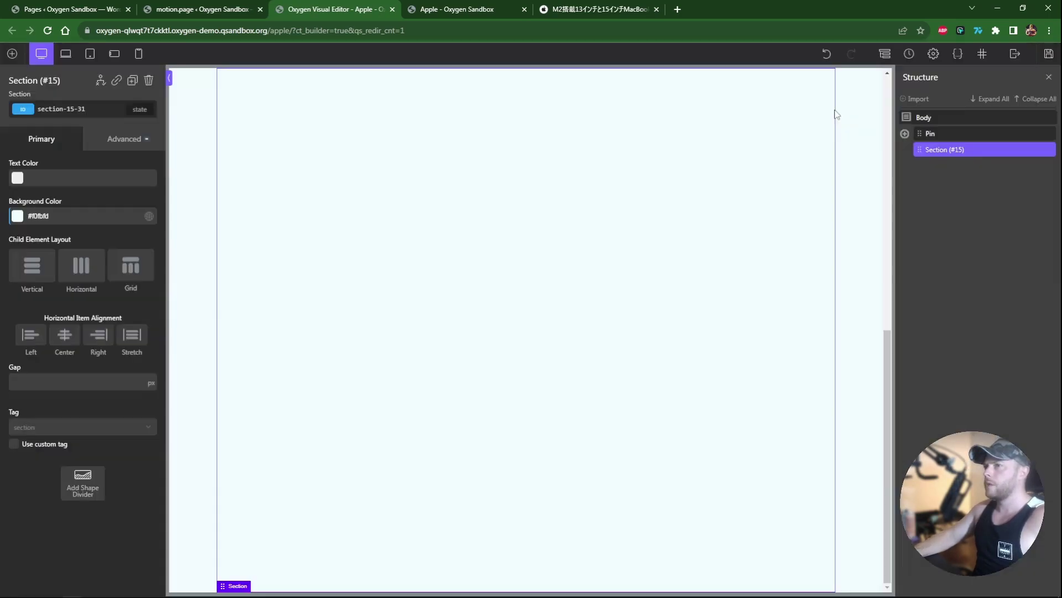
Reload the live Apple page and scroll around the sequence's end to check how it blends into the section below
{"action": "left_click", "coordinate": [446, 6]}
{"action": "key", "text": "F5"}
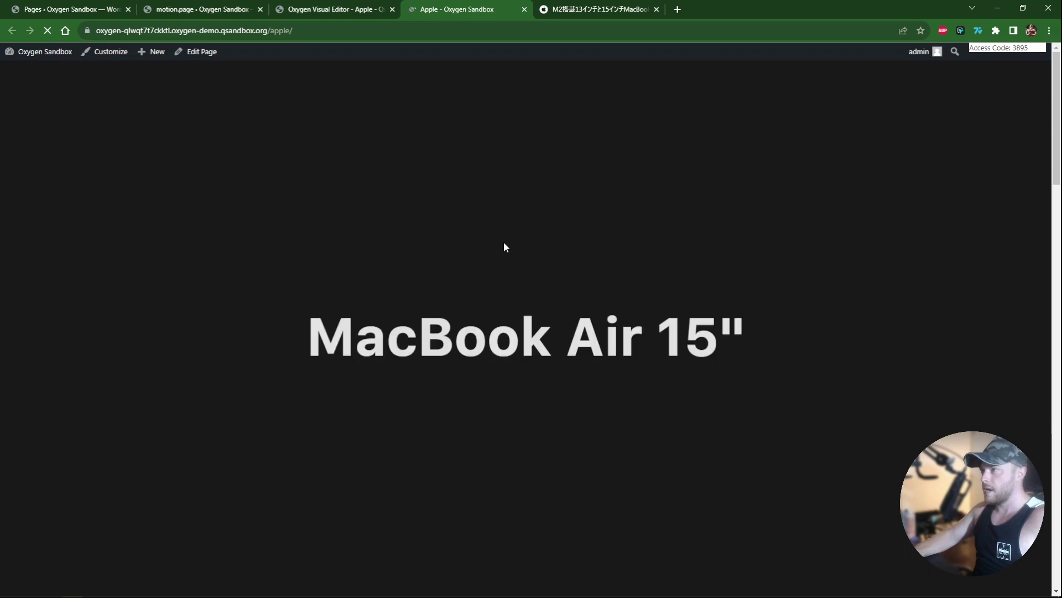
{"action": "scroll", "coordinate": [508, 247], "scroll_direction": "down", "scroll_amount": 10}
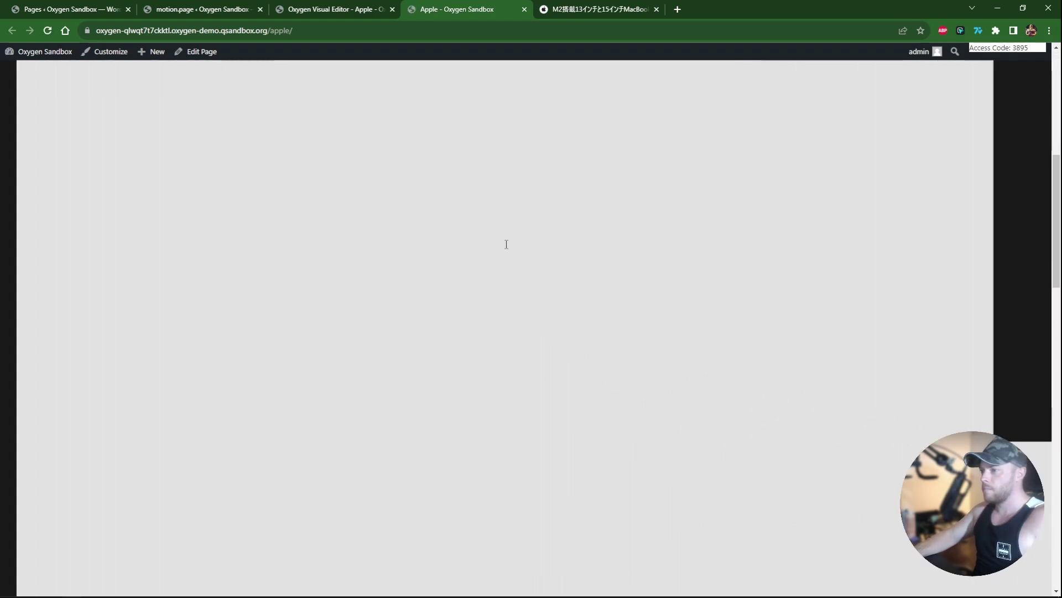
{"action": "scroll", "coordinate": [507, 250], "scroll_direction": "down", "scroll_amount": 8}
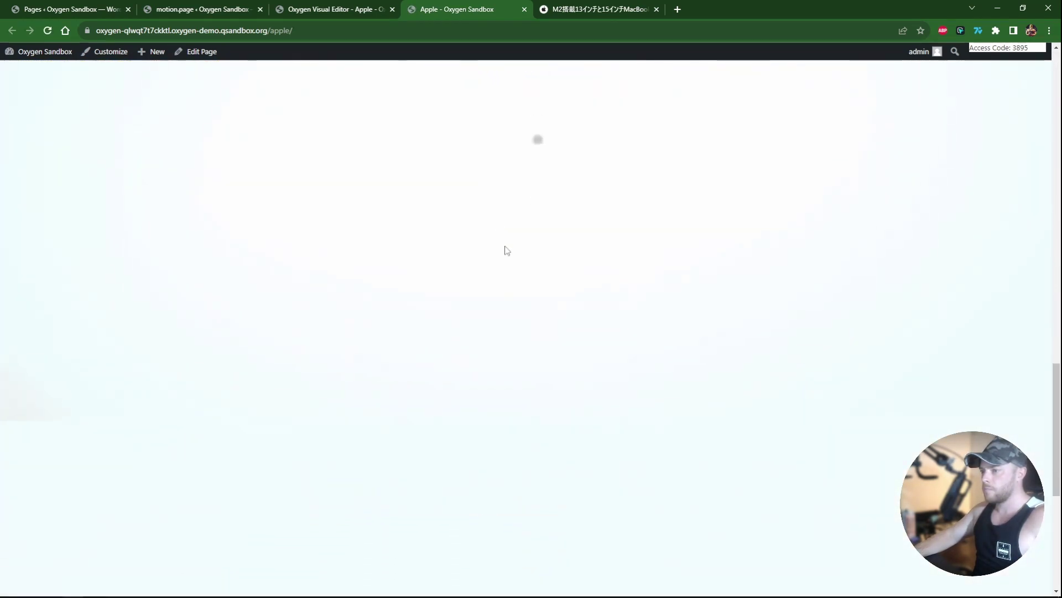
{"action": "scroll", "coordinate": [507, 250], "scroll_direction": "up", "scroll_amount": 3}
{"action": "scroll", "coordinate": [507, 250], "scroll_direction": "down", "scroll_amount": 3}
{"action": "scroll", "coordinate": [508, 250], "scroll_direction": "up", "scroll_amount": 3}
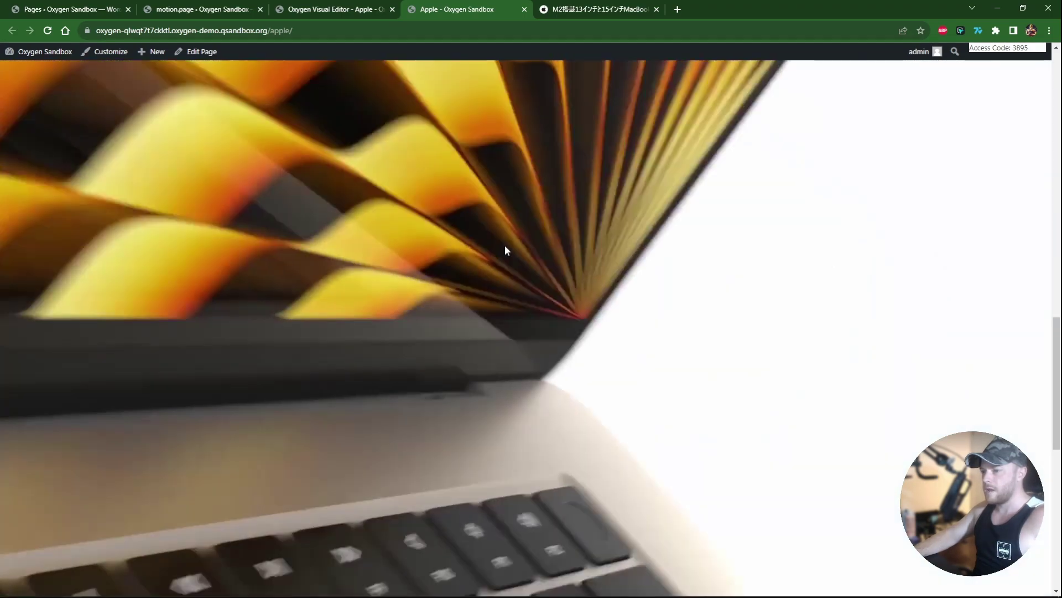
{"action": "scroll", "coordinate": [505, 245], "scroll_direction": "down", "scroll_amount": 2}
{"action": "scroll", "coordinate": [504, 245], "scroll_direction": "down", "scroll_amount": 2}
{"action": "scroll", "coordinate": [507, 250], "scroll_direction": "up", "scroll_amount": 3}
{"action": "scroll", "coordinate": [507, 250], "scroll_direction": "down", "scroll_amount": 3}
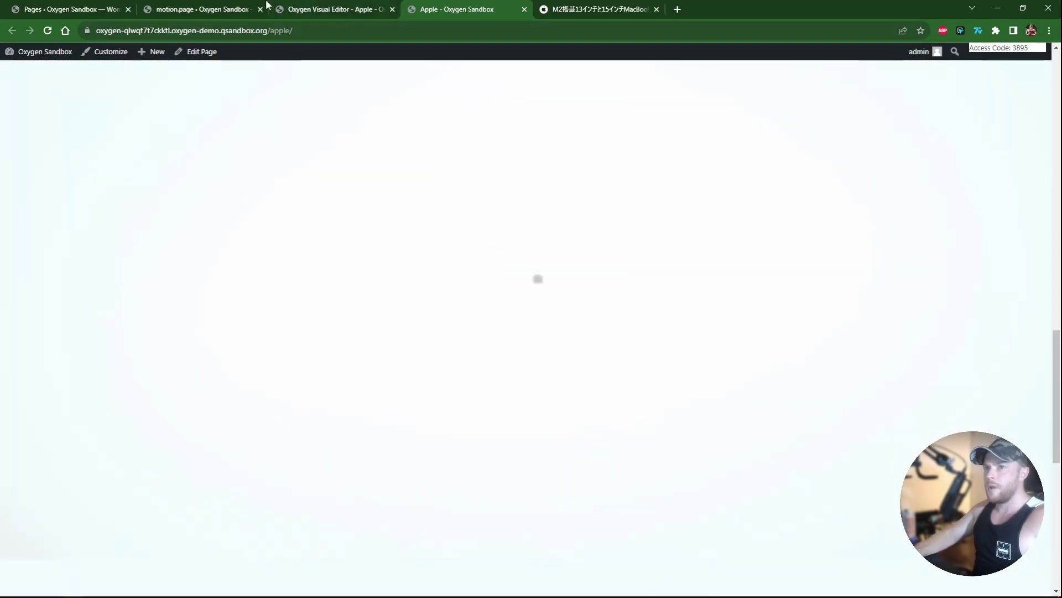
In the motion.page builder, add an animation node about 0.2 s long that ends together with the #apple-canvas-section image sequence
{"action": "left_click", "coordinate": [218, 12]}
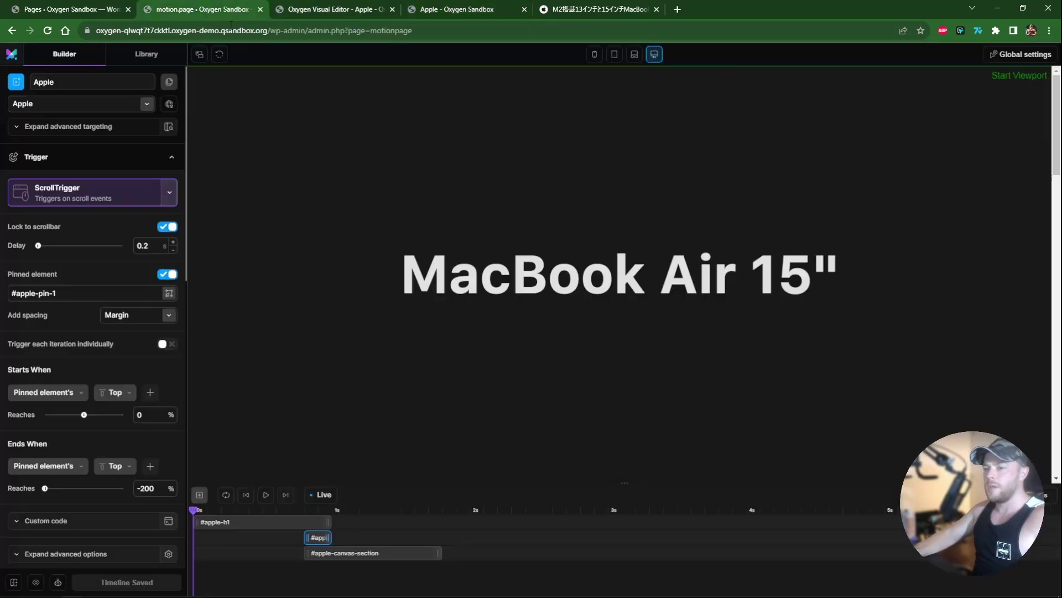
{"action": "left_click", "coordinate": [316, 537]}
{"action": "left_click", "coordinate": [362, 553]}
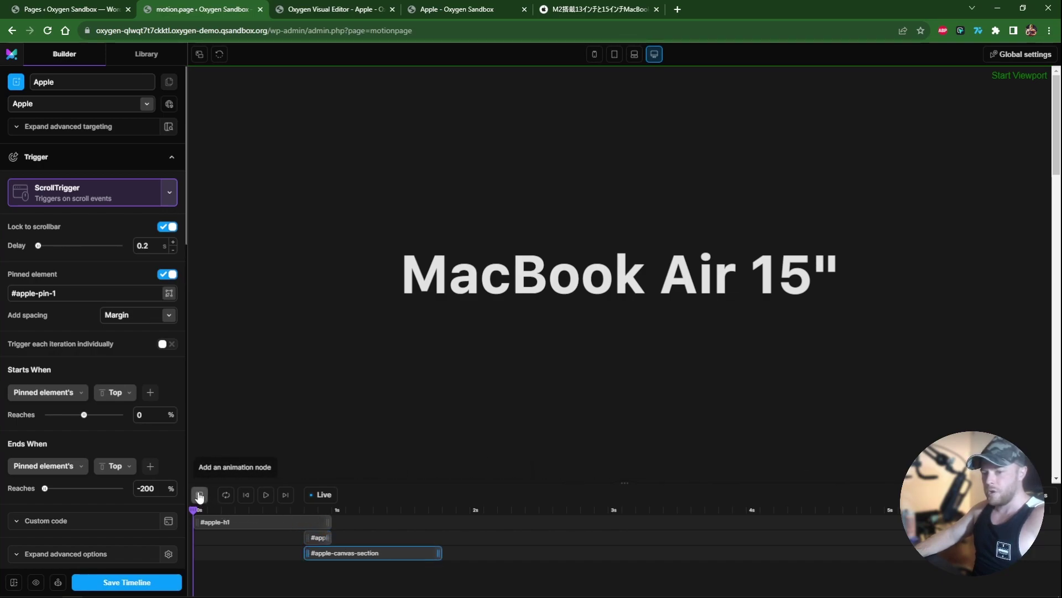
{"action": "left_click_drag", "start_coordinate": [197, 507], "coordinate": [377, 509]}
{"action": "left_click", "coordinate": [321, 494]}
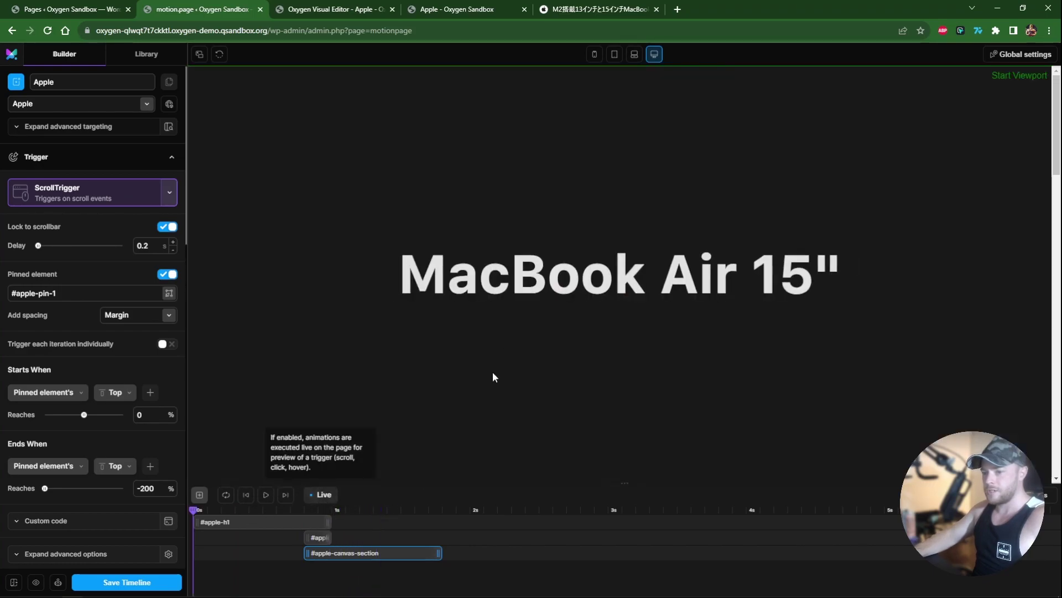
{"action": "scroll", "coordinate": [542, 279], "scroll_direction": "down", "scroll_amount": 5}
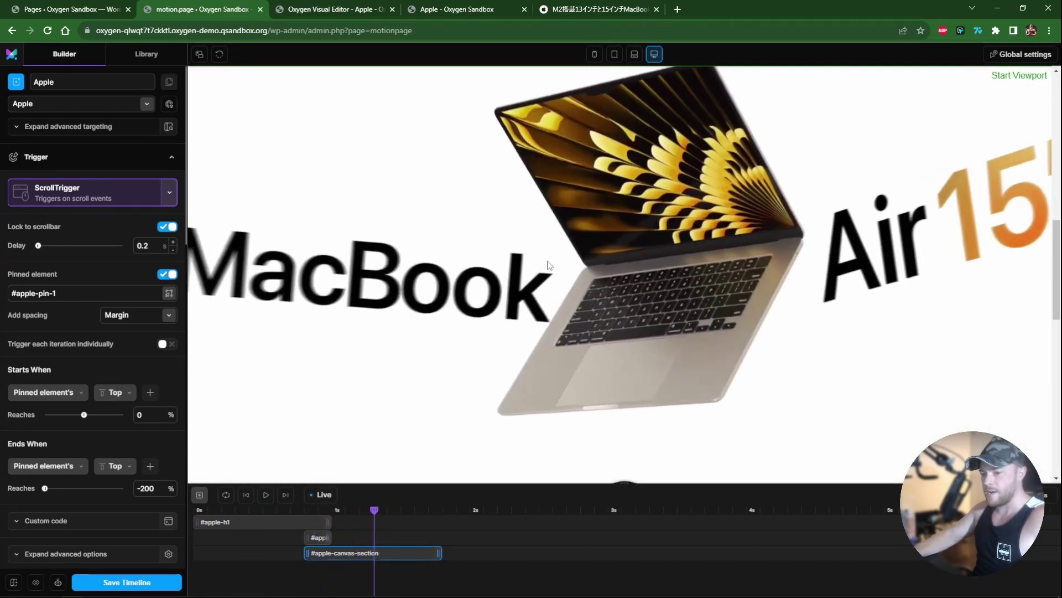
{"action": "scroll", "coordinate": [550, 264], "scroll_direction": "down", "scroll_amount": 2}
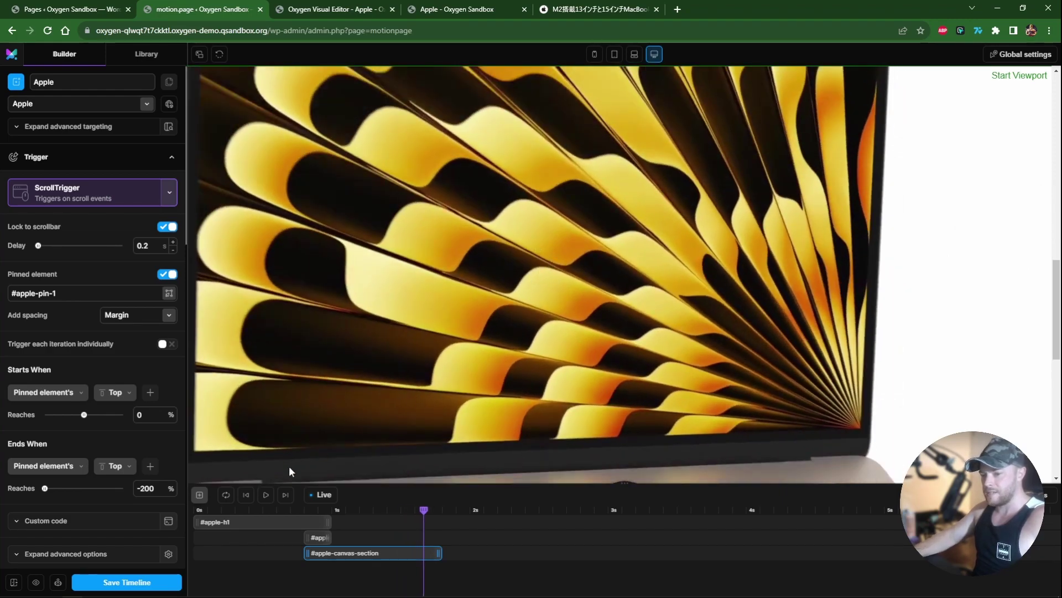
{"action": "left_click", "coordinate": [200, 495]}
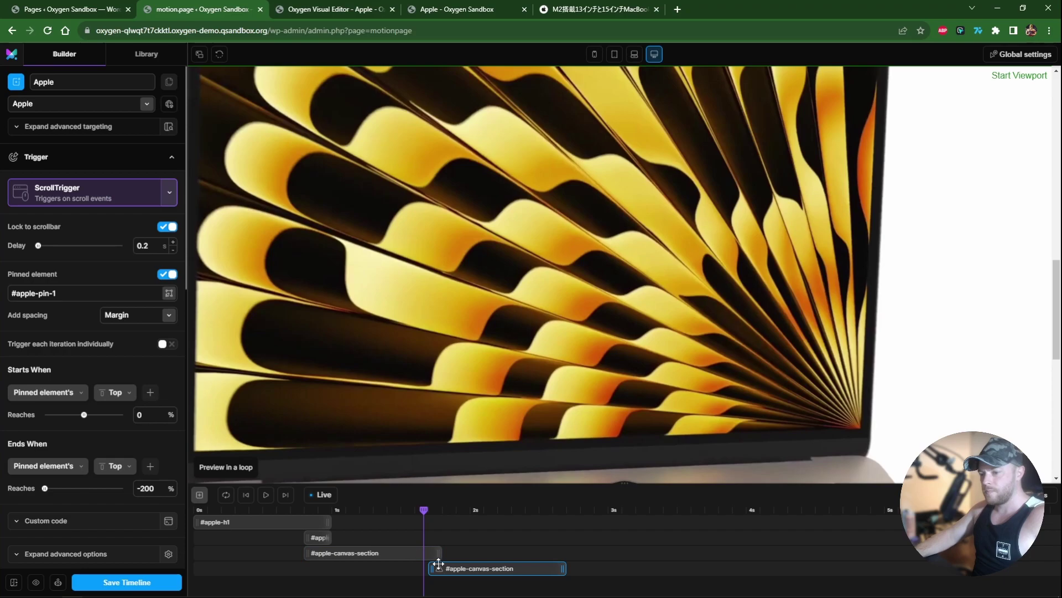
{"action": "left_click_drag", "start_coordinate": [475, 569], "coordinate": [461, 569]}
{"action": "left_click_drag", "start_coordinate": [548, 568], "coordinate": [440, 570]}
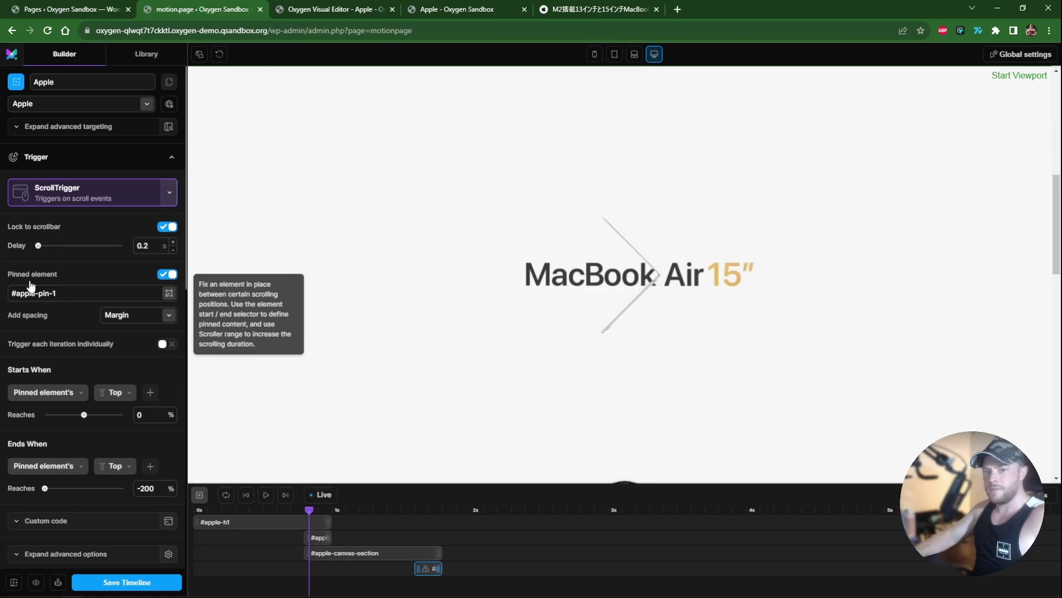
Target the new node at #apple-canvas-section and make it a To animation with opacity 0
{"action": "scroll", "coordinate": [42, 347], "scroll_direction": "down", "scroll_amount": 5}
{"action": "left_click", "coordinate": [44, 339]}
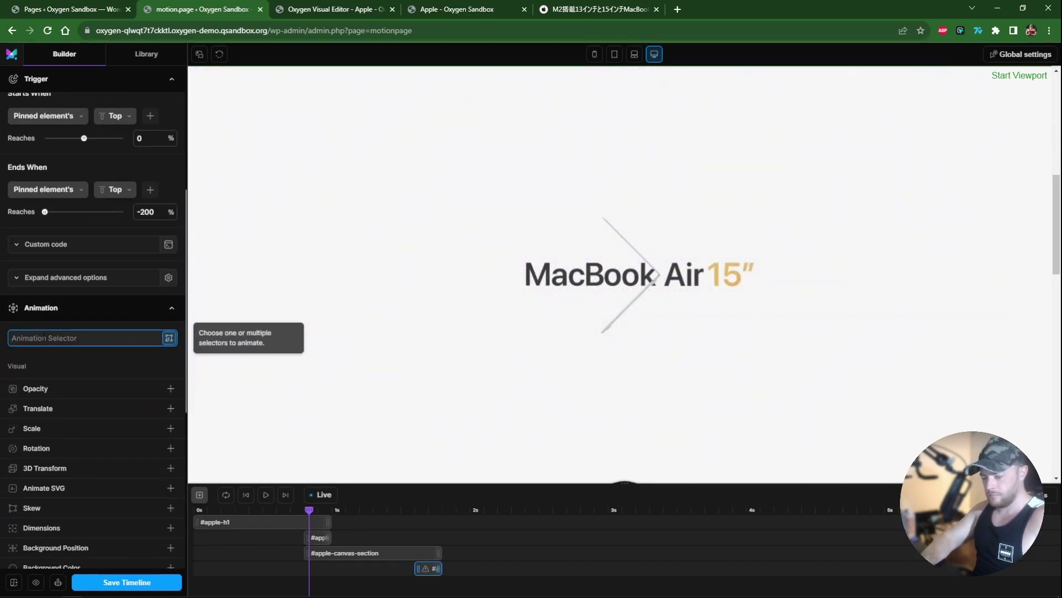
{"action": "key", "text": "Return"}
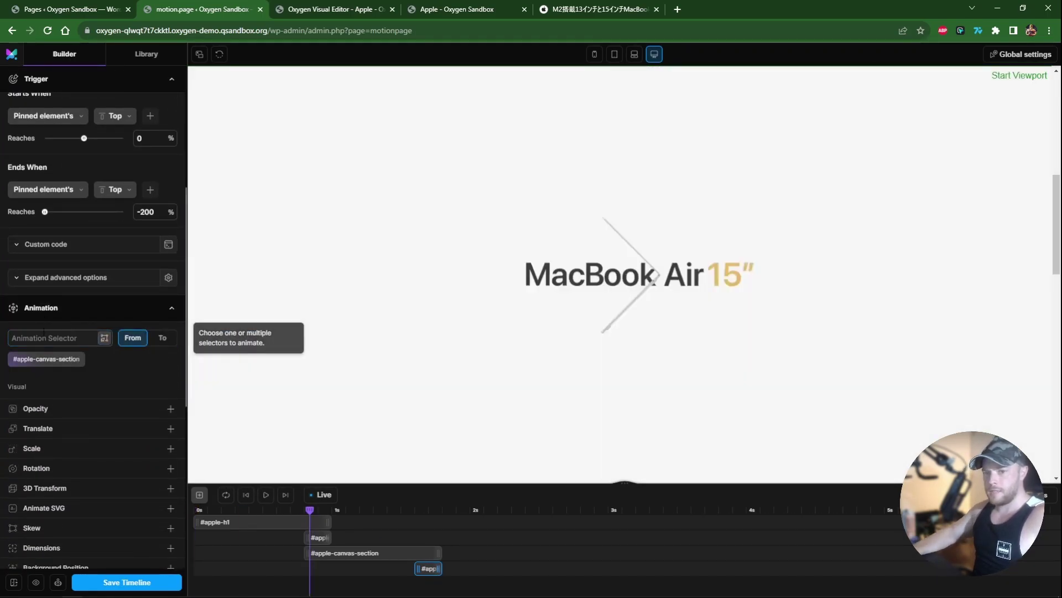
{"action": "left_click", "coordinate": [162, 337]}
{"action": "left_click", "coordinate": [123, 408]}
{"action": "left_click", "coordinate": [147, 427]}
{"action": "type", "text": "0"}
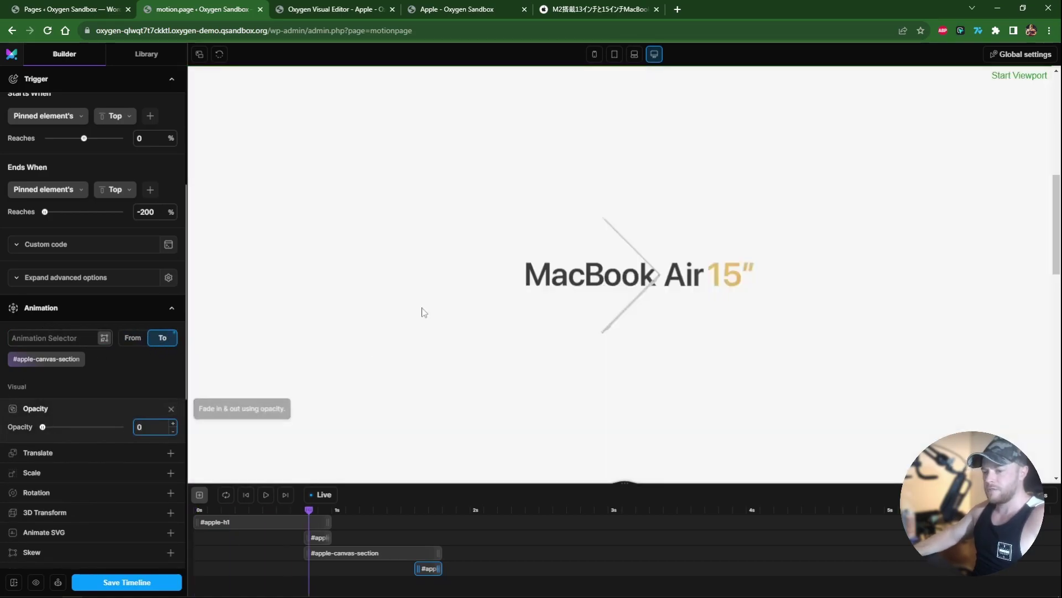
Scroll the builder preview to check the canvas fade-out and save the timeline
{"action": "scroll", "coordinate": [477, 285], "scroll_direction": "down", "scroll_amount": 5}
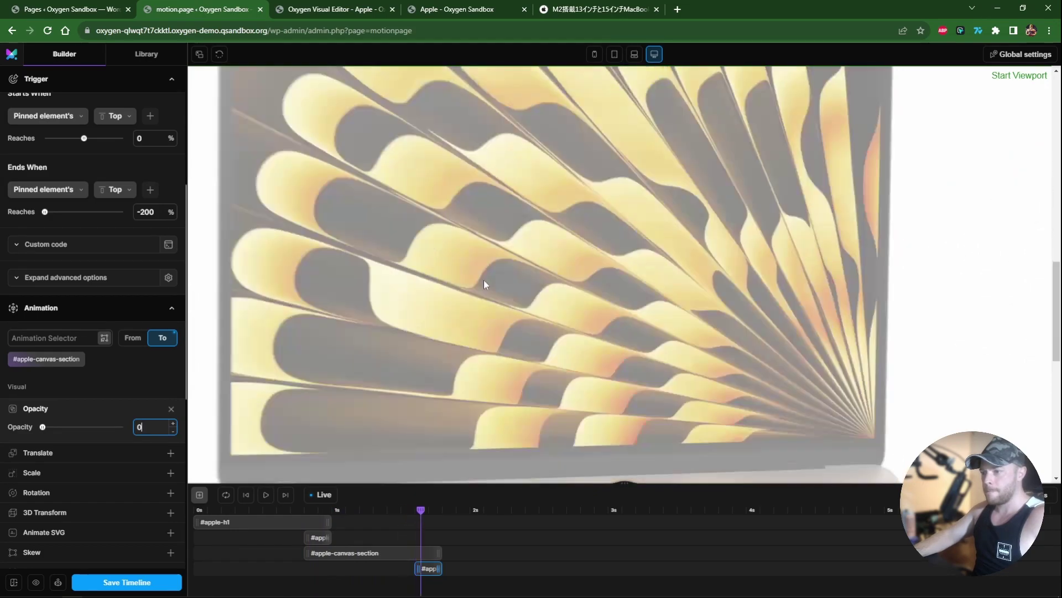
{"action": "scroll", "coordinate": [483, 280], "scroll_direction": "down", "scroll_amount": 3}
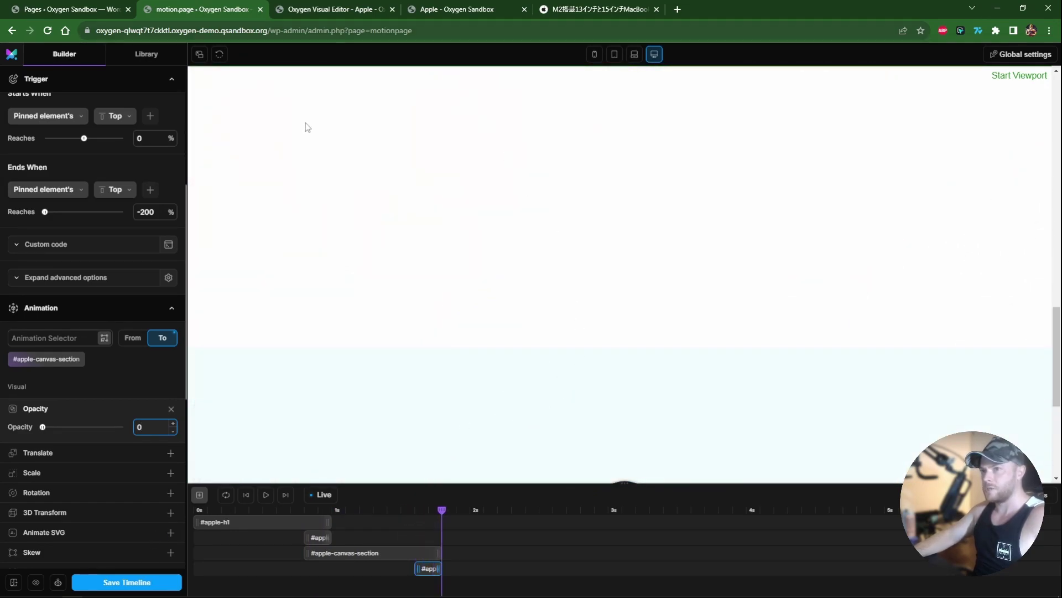
{"action": "left_click", "coordinate": [126, 582]}
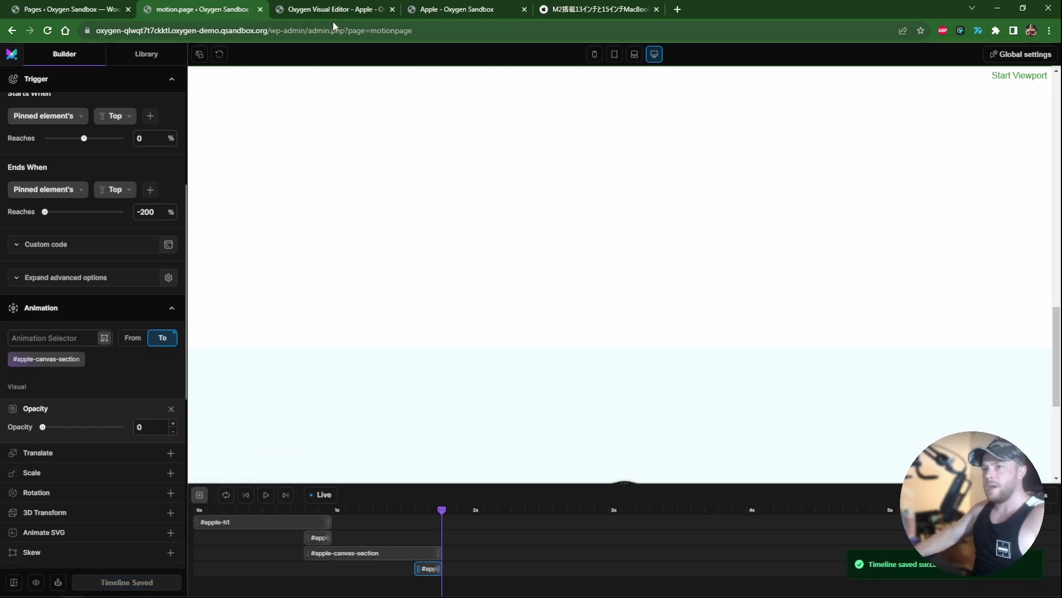
In Oxygen, clear the background color of Section (#15), and check the fade-out at the sequence's end on the live page
{"action": "left_click", "coordinate": [327, 10]}
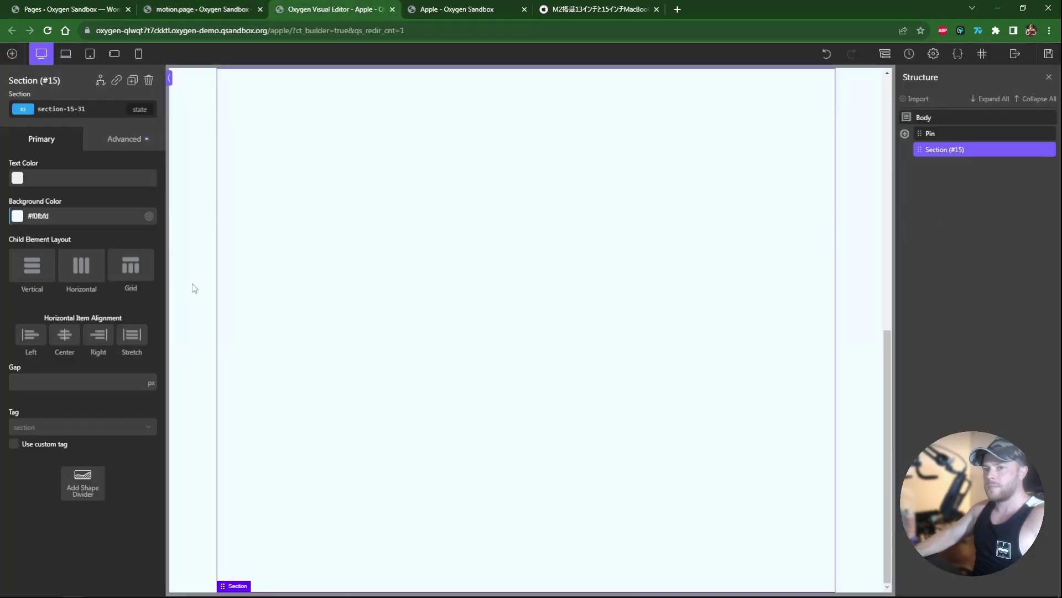
{"action": "key", "text": "BackSpace"}
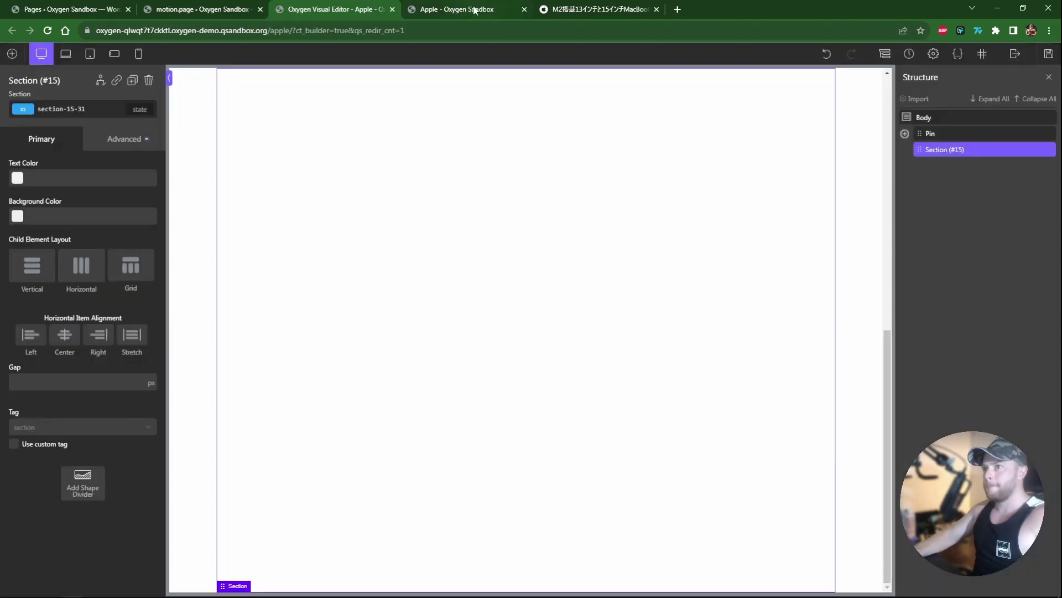
{"action": "left_click", "coordinate": [475, 10]}
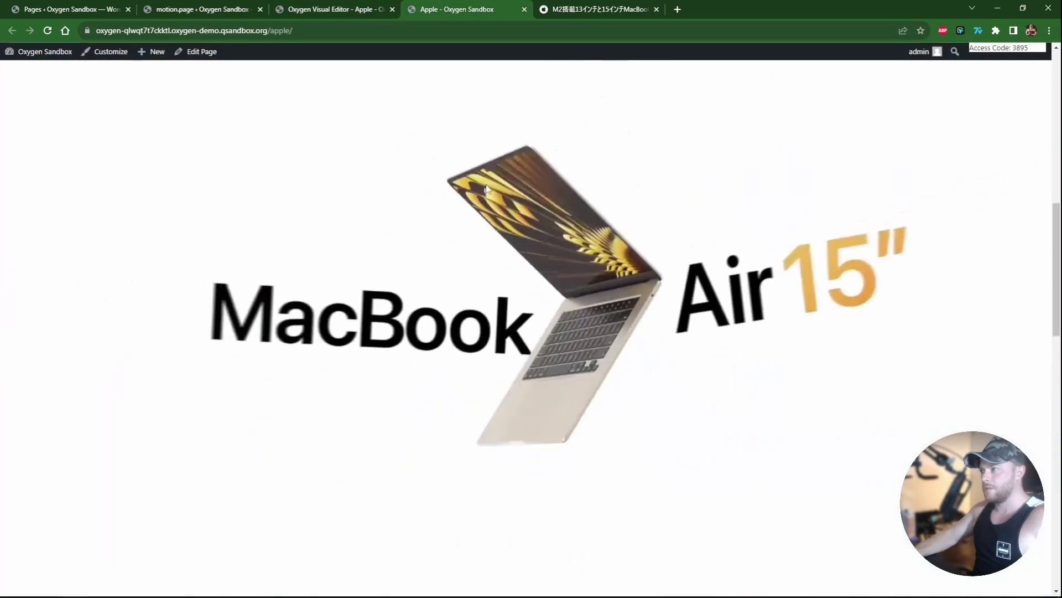
{"action": "scroll", "coordinate": [479, 237], "scroll_direction": "down", "scroll_amount": 5}
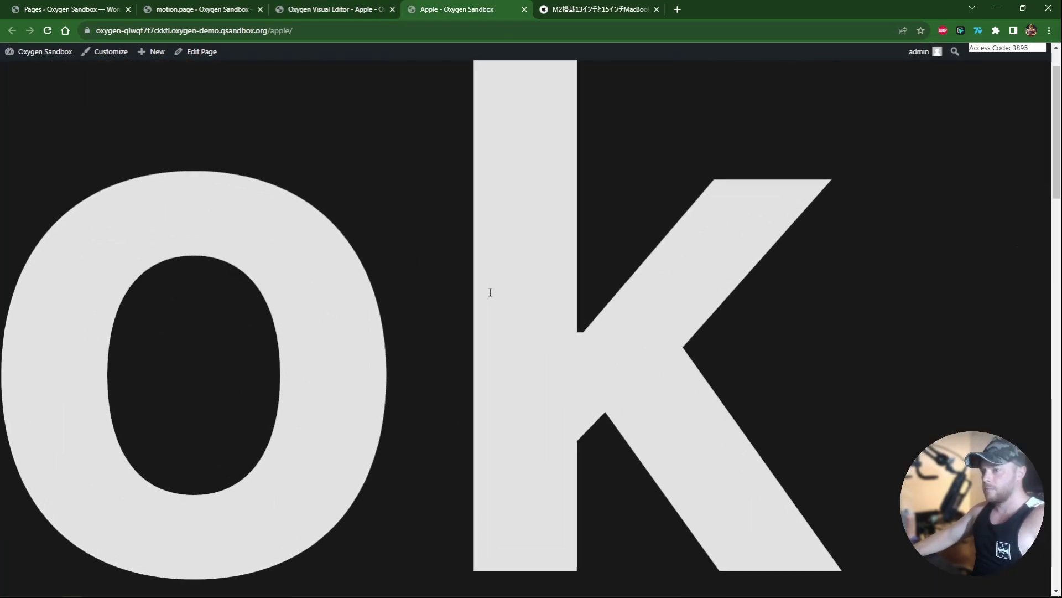
{"action": "scroll", "coordinate": [491, 293], "scroll_direction": "down", "scroll_amount": 10}
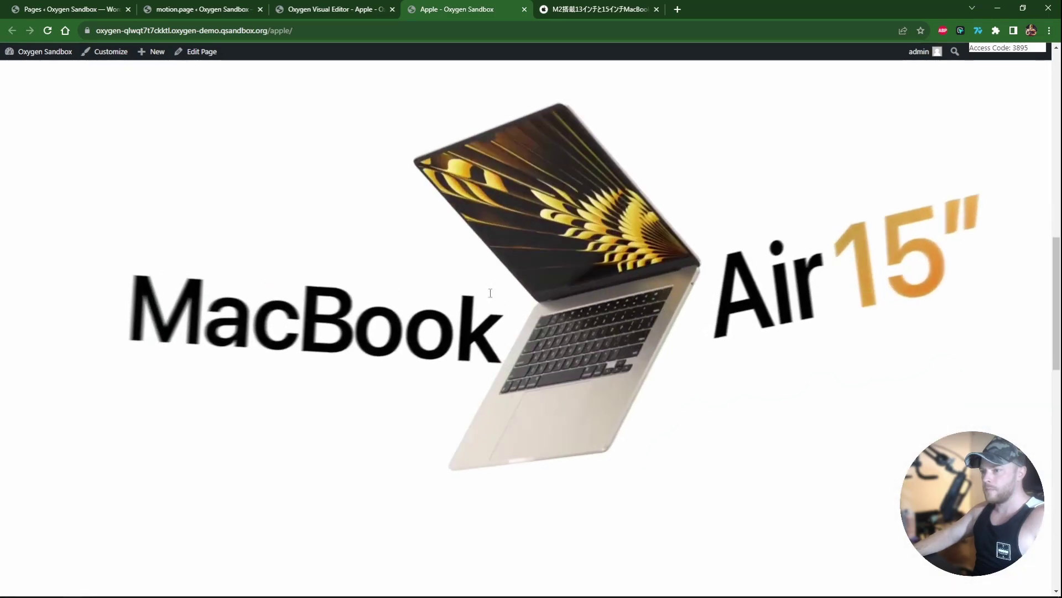
{"action": "scroll", "coordinate": [489, 293], "scroll_direction": "down", "scroll_amount": 3}
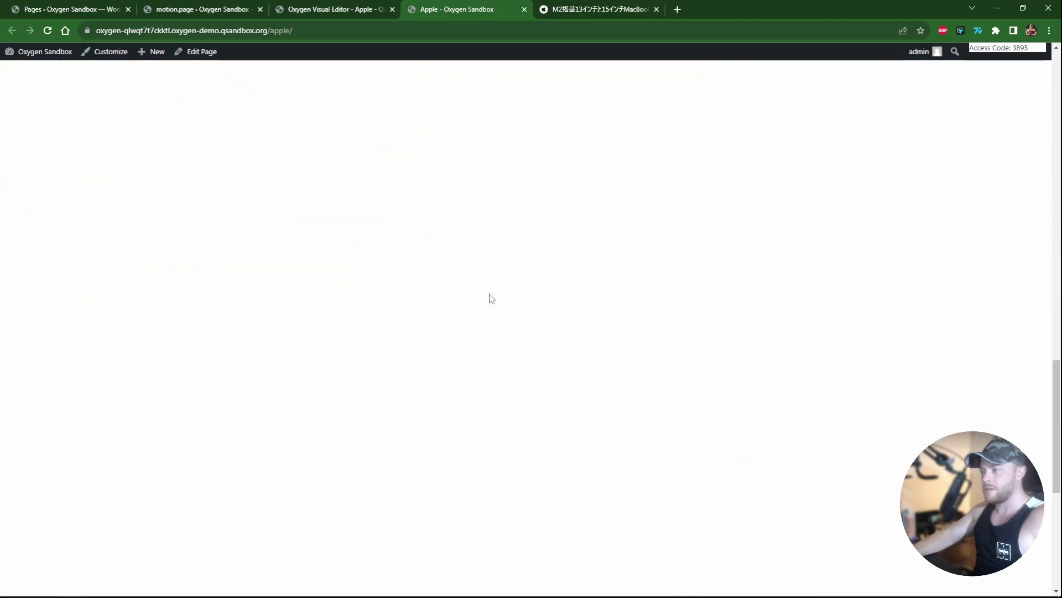
Scroll back and forth over the end of the MacBook sequence on the live page to examine the transition into the section below
{"action": "scroll", "coordinate": [490, 302], "scroll_direction": "down", "scroll_amount": 3}
{"action": "scroll", "coordinate": [478, 322], "scroll_direction": "down", "scroll_amount": 3}
{"action": "scroll", "coordinate": [474, 325], "scroll_direction": "up", "scroll_amount": 3}
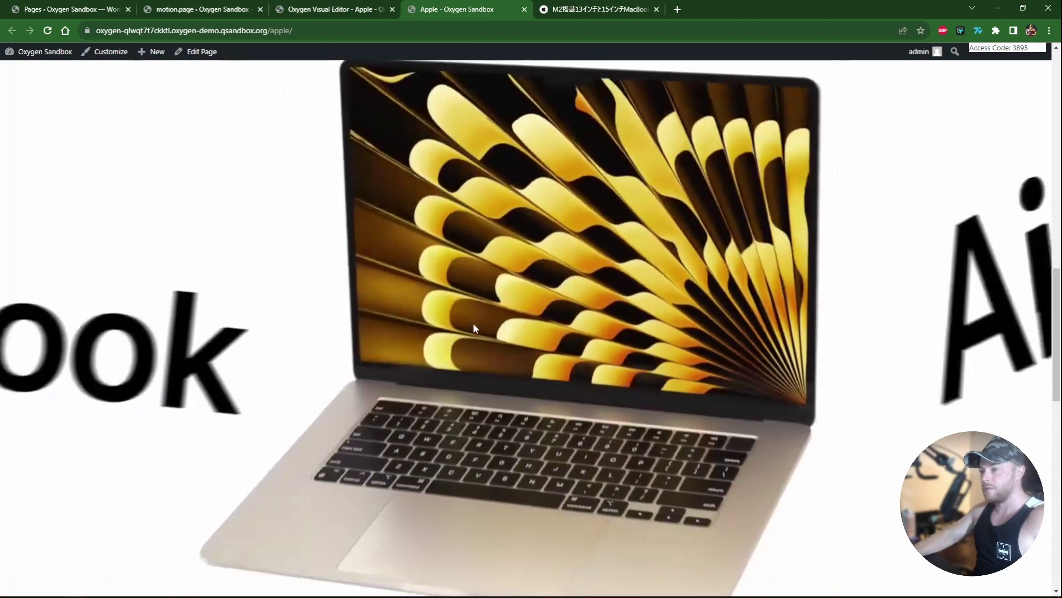
{"action": "scroll", "coordinate": [474, 325], "scroll_direction": "down", "scroll_amount": 3}
In Oxygen, change the ID of Section (#15) to apple-second-section and save the page
{"action": "left_click", "coordinate": [301, 8]}
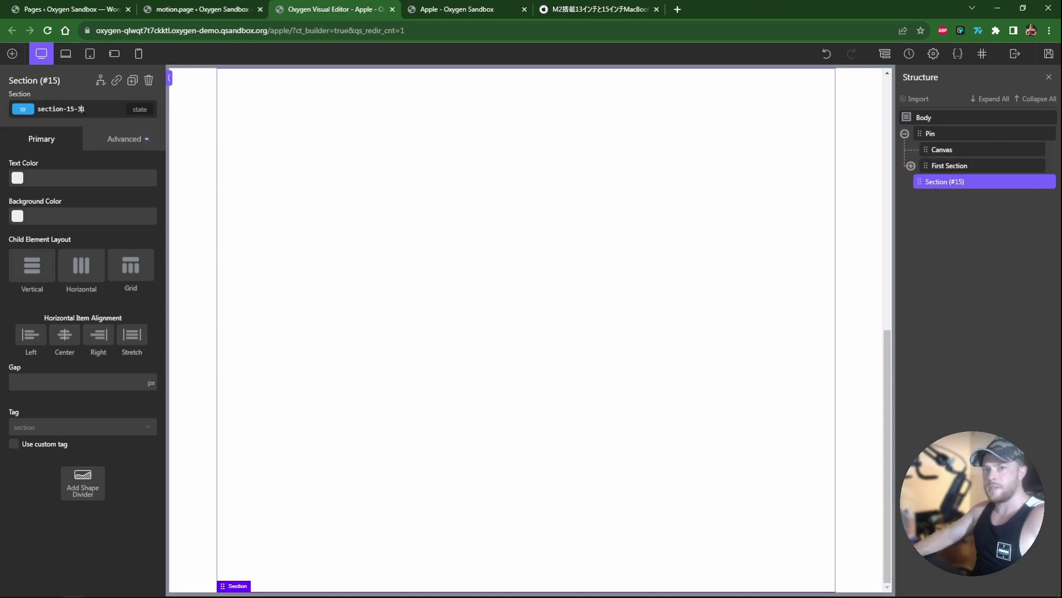
{"action": "type", "text": "apple-first-section"}
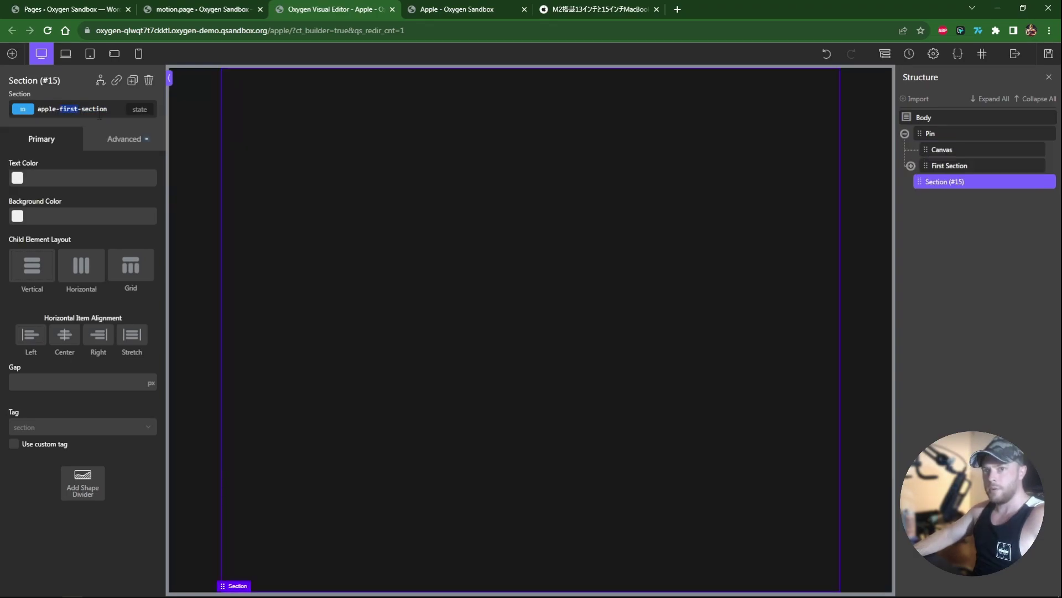
{"action": "type", "text": "second"}
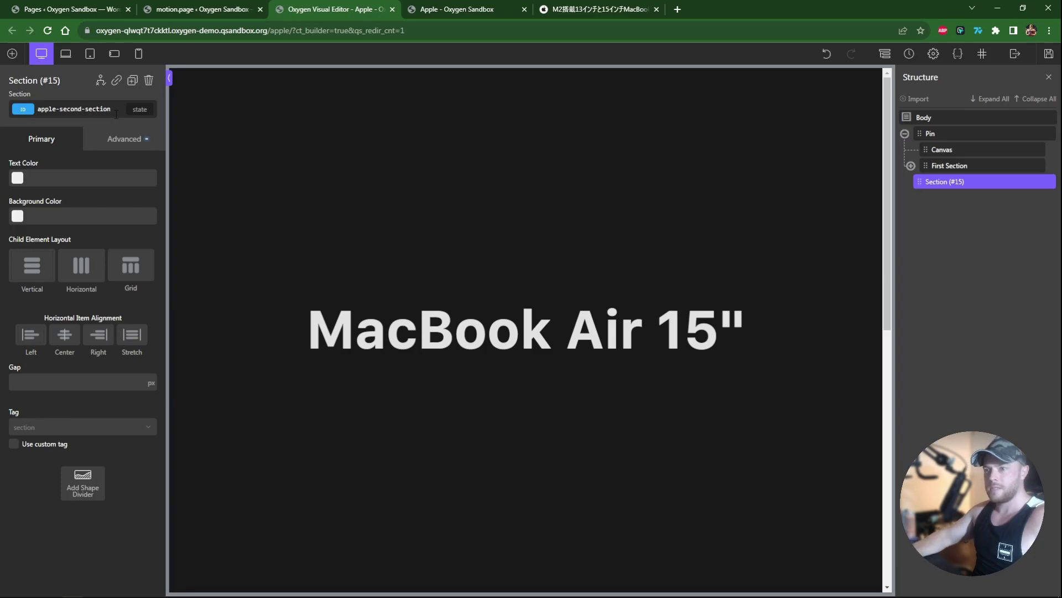
{"action": "left_click", "coordinate": [1047, 55]}
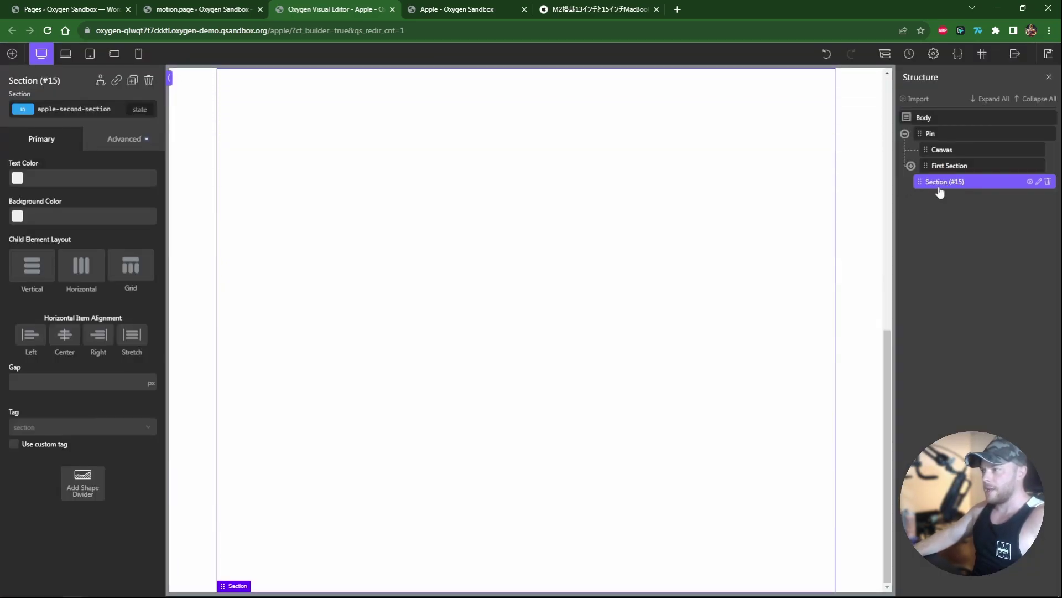
{"action": "left_click", "coordinate": [570, 9]}
{"action": "scroll", "coordinate": [622, 238], "scroll_direction": "up", "scroll_amount": 5}
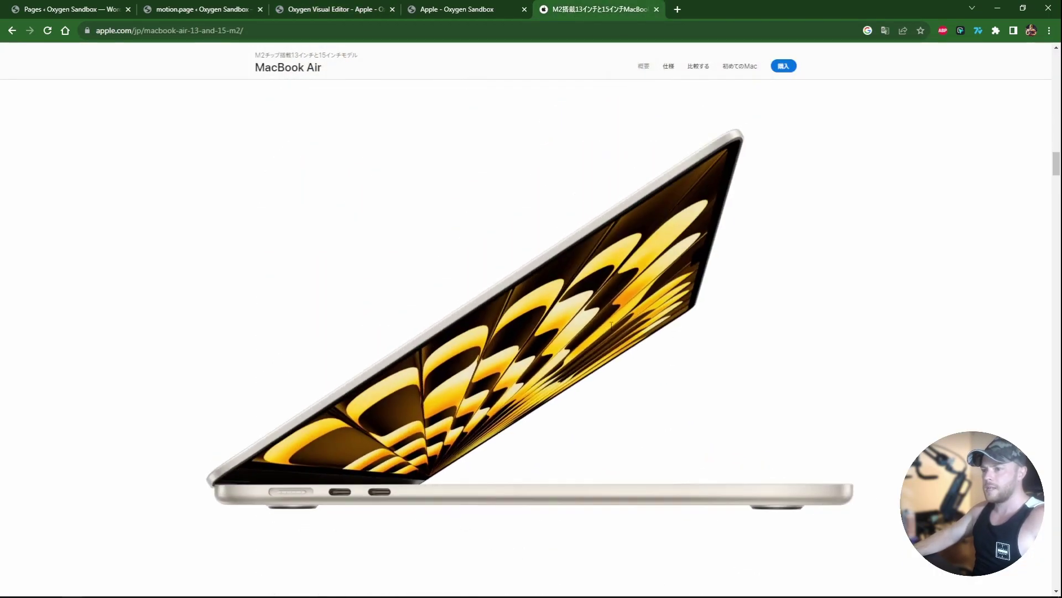
{"action": "scroll", "coordinate": [611, 324], "scroll_direction": "down", "scroll_amount": 5}
{"action": "scroll", "coordinate": [326, 282], "scroll_direction": "down", "scroll_amount": 3}
{"action": "scroll", "coordinate": [326, 283], "scroll_direction": "down", "scroll_amount": 3}
{"action": "scroll", "coordinate": [325, 280], "scroll_direction": "up", "scroll_amount": 10}
{"action": "scroll", "coordinate": [325, 280], "scroll_direction": "down", "scroll_amount": 5}
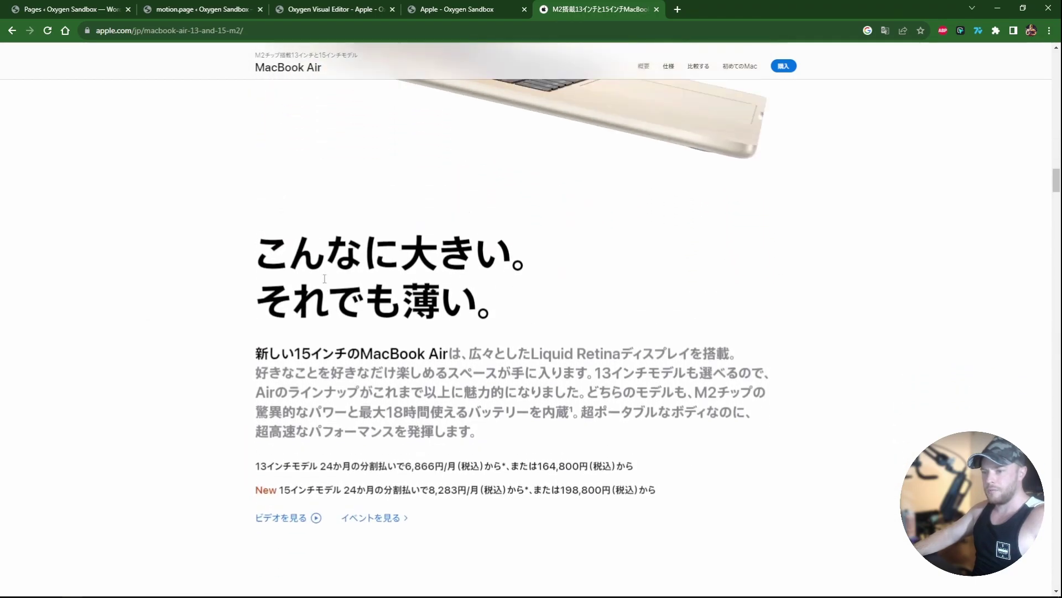
{"action": "scroll", "coordinate": [324, 278], "scroll_direction": "down", "scroll_amount": 10}
{"action": "scroll", "coordinate": [313, 284], "scroll_direction": "up", "scroll_amount": 15}
{"action": "triple_click", "coordinate": [351, 227]}
{"action": "key", "text": "ctrl+c"}
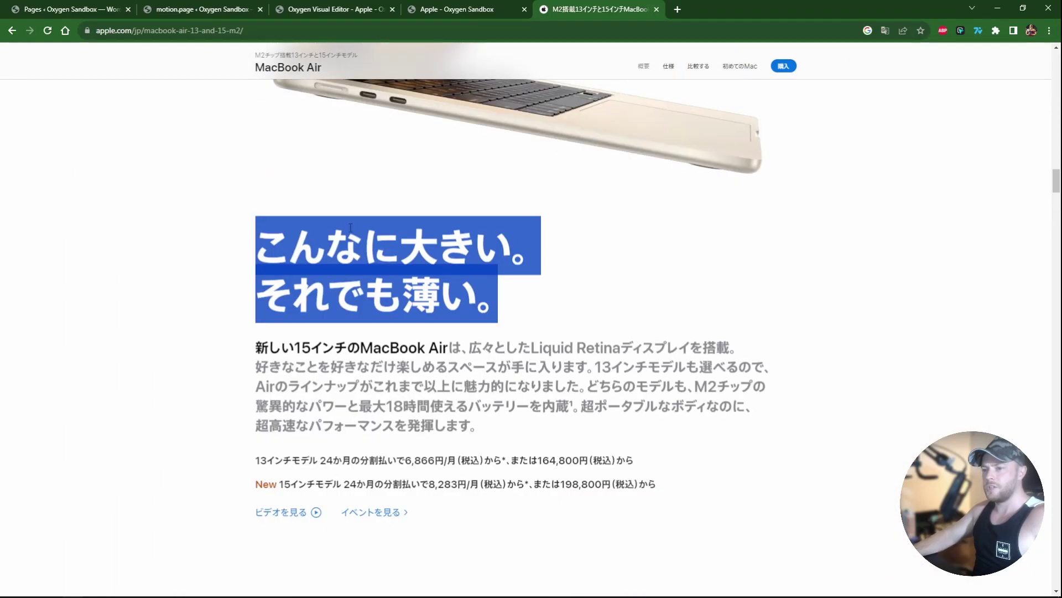
Back in Oxygen, give Section (#15) a horizontal child layout with middle vertical alignment
{"action": "left_click", "coordinate": [460, 6]}
{"action": "left_click", "coordinate": [340, 9]}
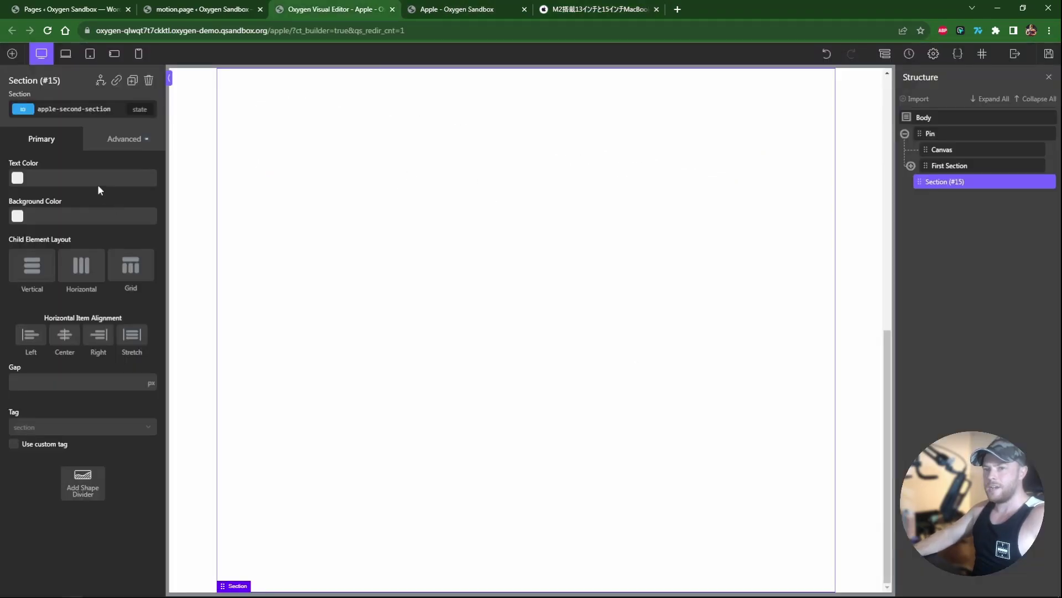
{"action": "left_click", "coordinate": [74, 290]}
{"action": "left_click", "coordinate": [61, 337]}
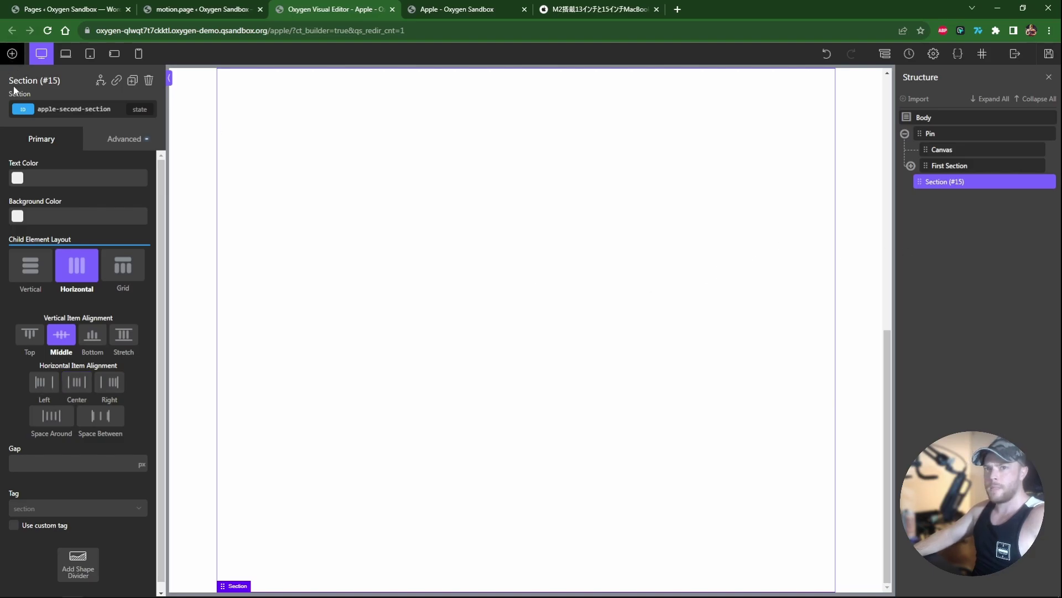
Add a heading to Section (#15) with the text こんなに大きい。それでも薄い。 copied from the Apple page
{"action": "left_click", "coordinate": [12, 54]}
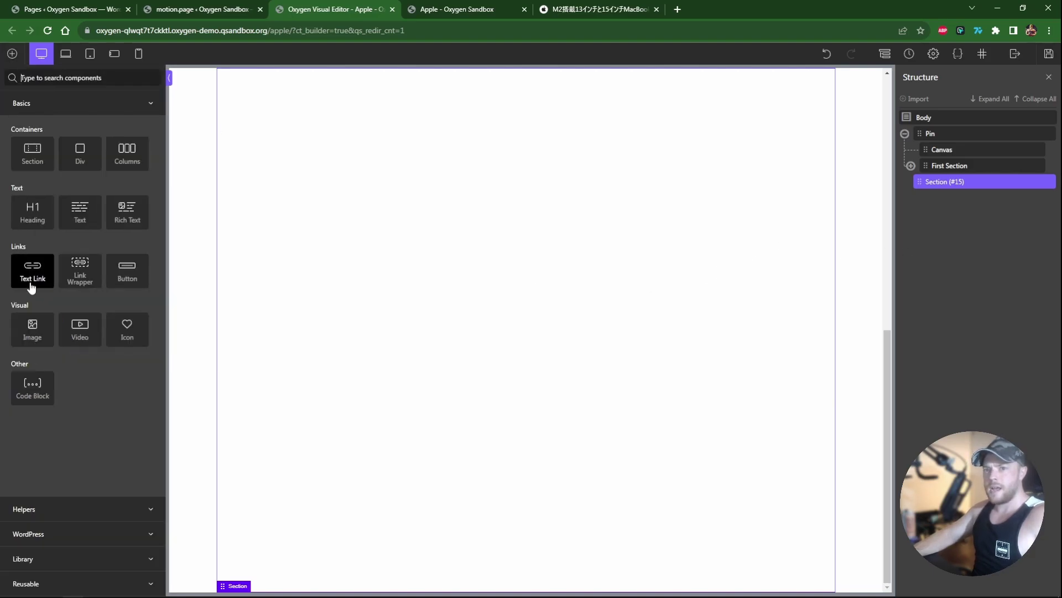
{"action": "left_click", "coordinate": [36, 219]}
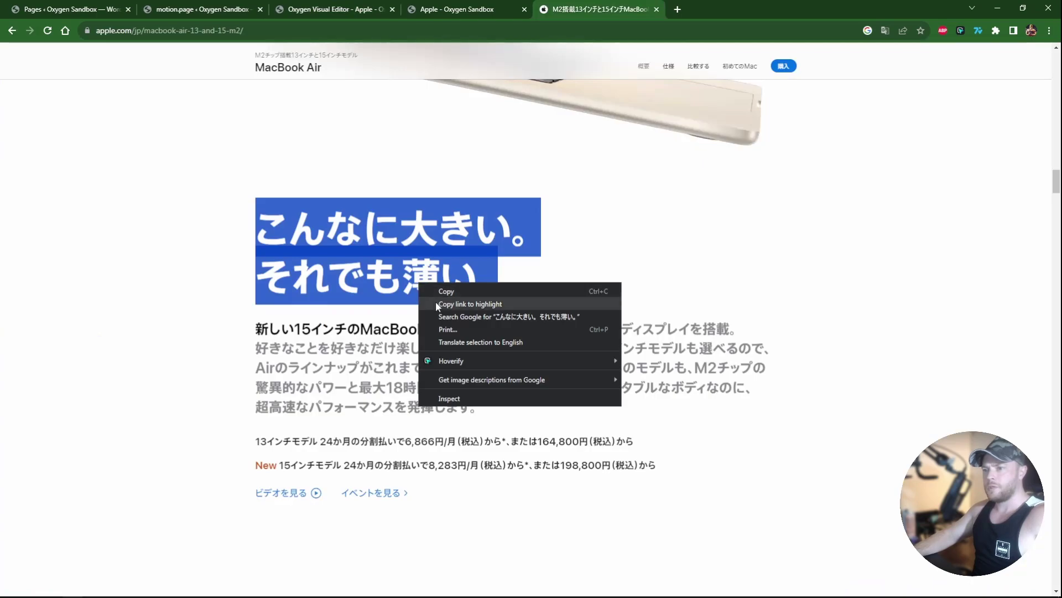
{"action": "left_click", "coordinate": [442, 291]}
{"action": "left_click", "coordinate": [334, 9]}
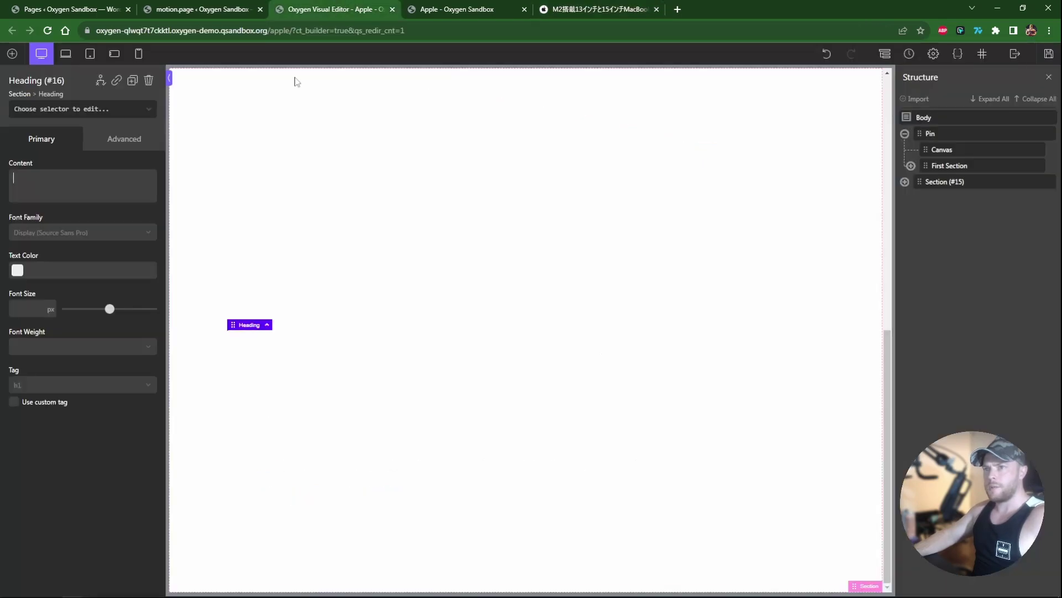
{"action": "key", "text": "ctrl+v"}
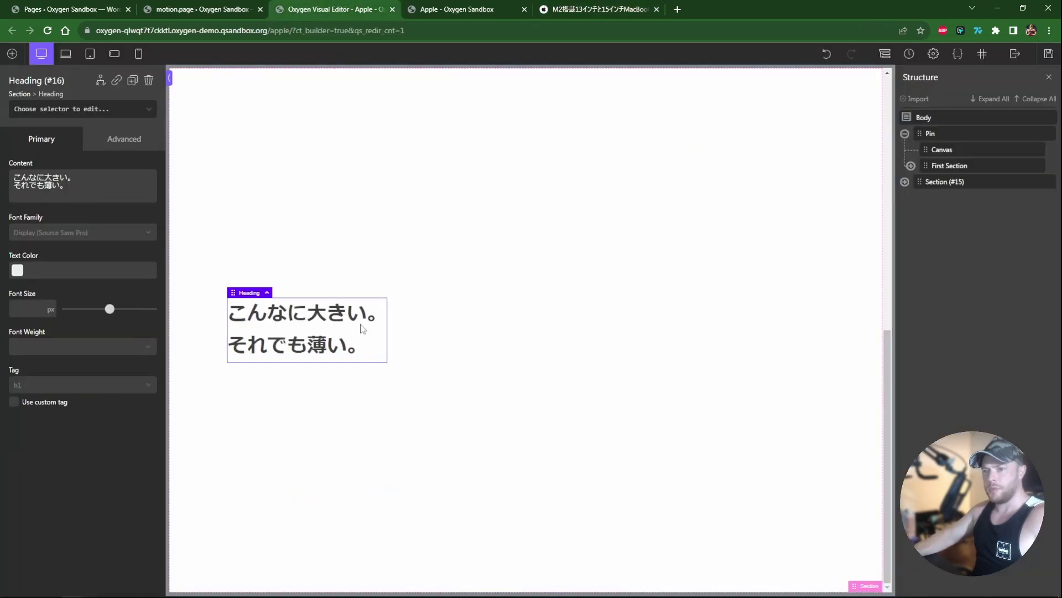
Add a text element to Section (#15), wrap the heading in a Div, and move the text into that Div below the heading
{"action": "left_click", "coordinate": [396, 363]}
{"action": "left_click", "coordinate": [12, 53]}
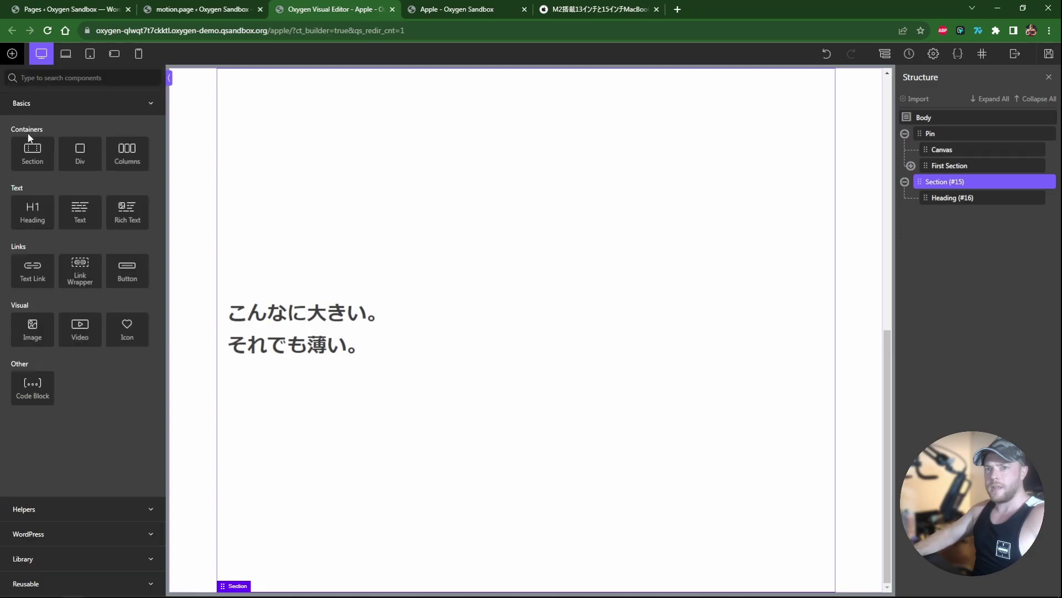
{"action": "left_click", "coordinate": [67, 212]}
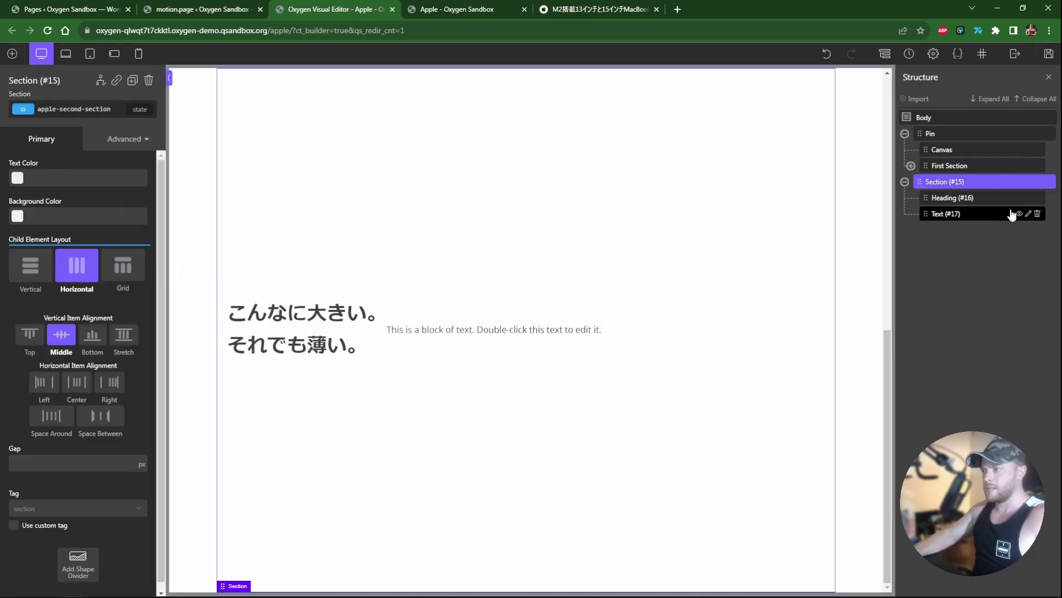
{"action": "left_click", "coordinate": [991, 197]}
{"action": "right_click", "coordinate": [944, 198]}
{"action": "left_click", "coordinate": [968, 251]}
{"action": "left_click_drag", "start_coordinate": [923, 214], "coordinate": [948, 225]}
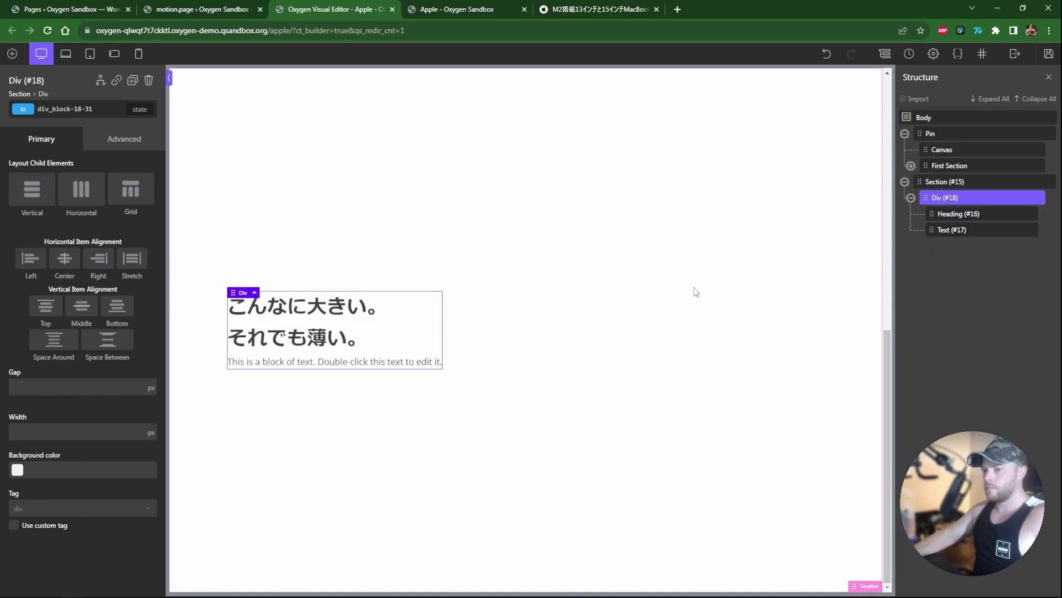
Replace the placeholder text with Apple's paragraph beginning 新しい15インチのMacBook Airは、広々としたLiquid Retinaディスプレイを搭載。
{"action": "double_click", "coordinate": [382, 362]}
{"action": "type", "text": "新しい15インチのMacBook Airは、広々としたLiquid Retinaディスプレイを搭載。 好きなことを好きなだけ楽しめるスペースが手に入ります。13インチモデルも選べるので、 Airのラインナップがこれまで以上に魅力的になりました。どちらのモデルも、M2チップの 驚異的なパワーと最大18時間使えるバッテリーを内蔵1。超ポータブルなボディなのに、 超高速なパフォーマンスを発揮します。"}
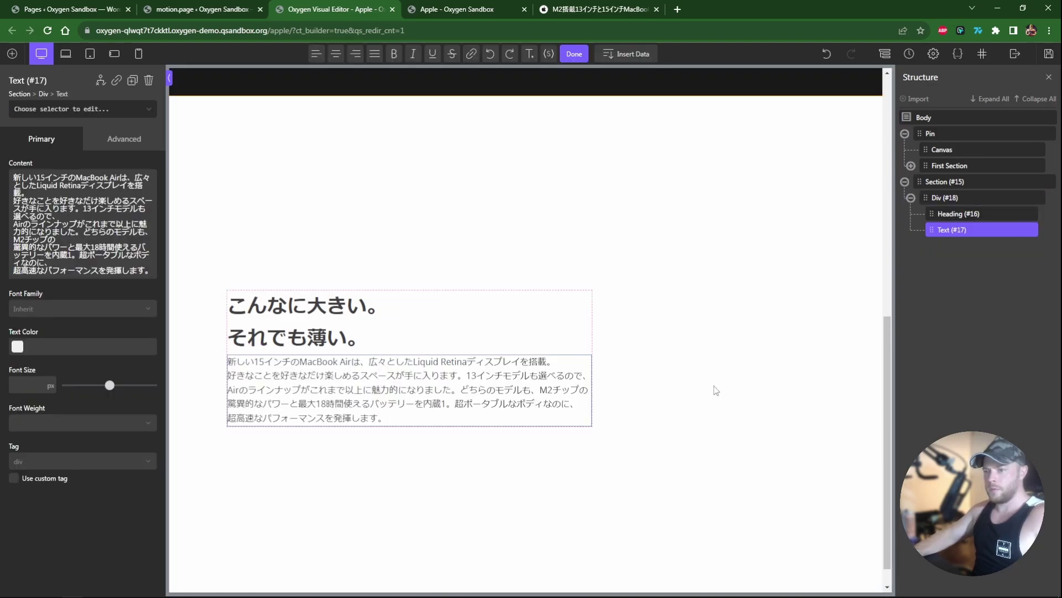
{"action": "left_click", "coordinate": [715, 386]}
{"action": "left_click", "coordinate": [384, 391]}
{"action": "left_click", "coordinate": [256, 349]}
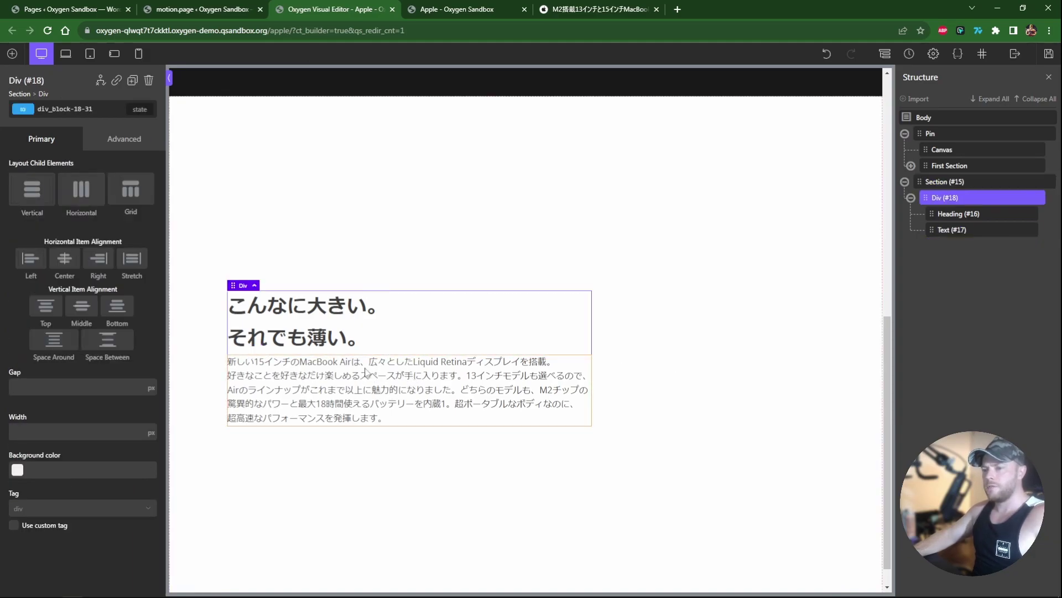
Set the paragraph's font family to Inherit and the enclosing Div's font family to Noto Sans JP
{"action": "left_click", "coordinate": [677, 9]}
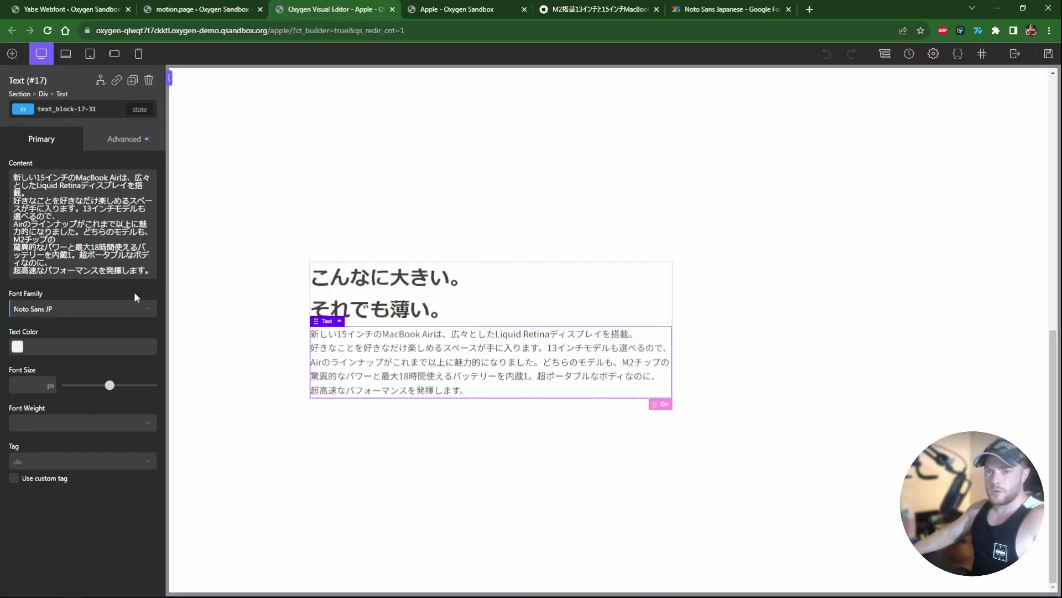
{"action": "left_click", "coordinate": [61, 308]}
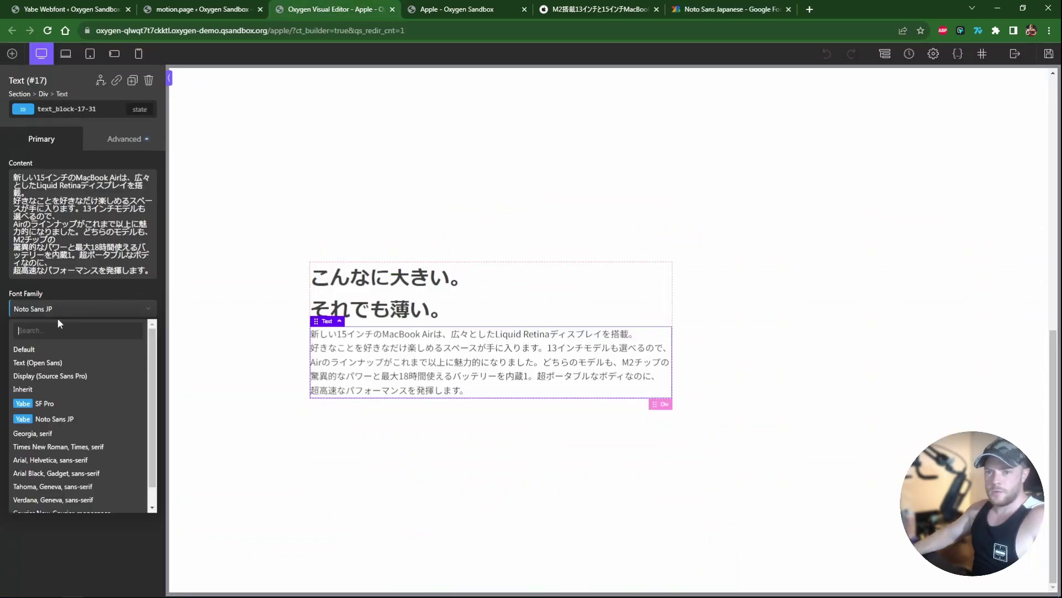
{"action": "left_click", "coordinate": [33, 389]}
{"action": "left_click", "coordinate": [574, 287]}
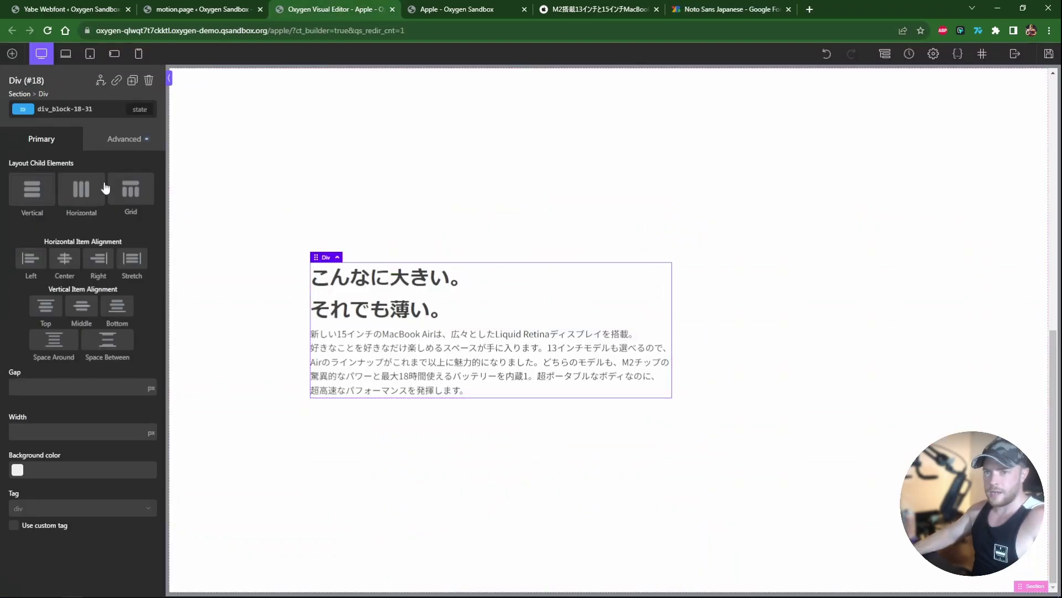
{"action": "left_click", "coordinate": [114, 142]}
{"action": "left_click", "coordinate": [78, 254]}
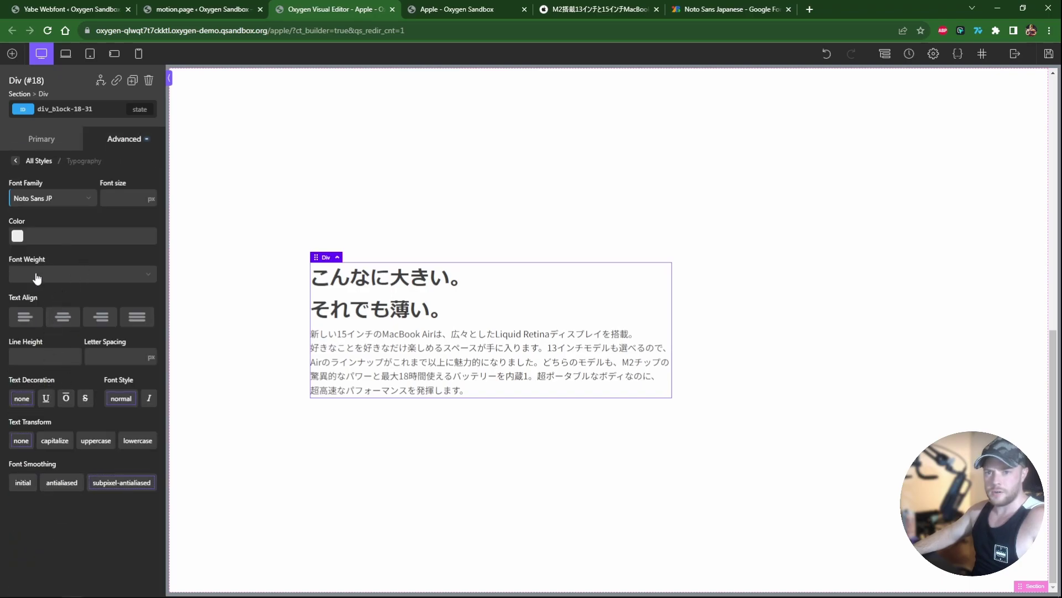
{"action": "left_click", "coordinate": [935, 126]}
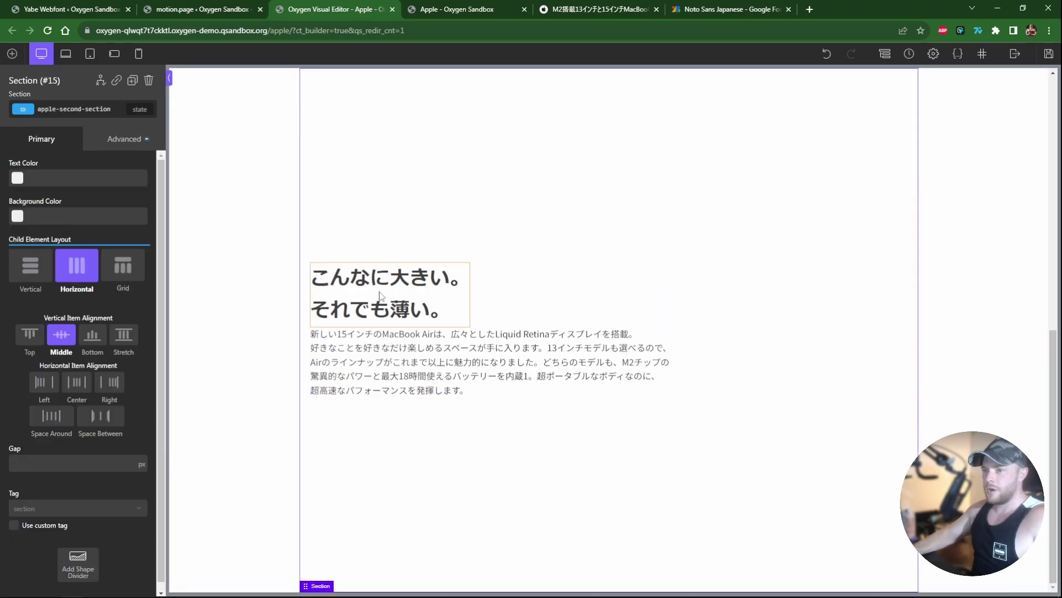
Set the heading's font size to 3 rem and the paragraph's font size to 1.2 rem
{"action": "left_click", "coordinate": [382, 299]}
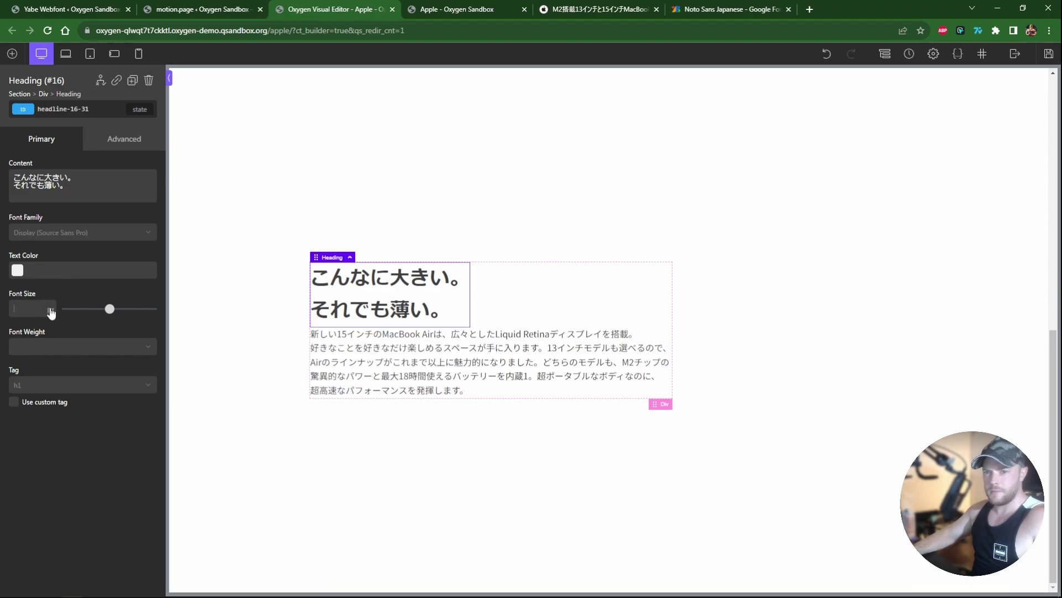
{"action": "left_click", "coordinate": [366, 359]}
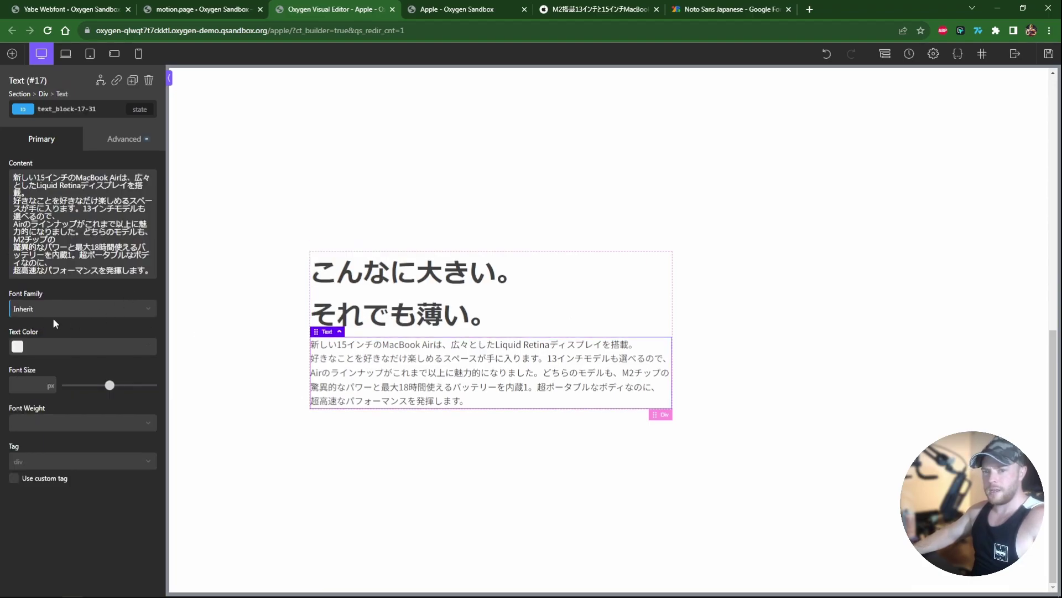
{"action": "left_click", "coordinate": [49, 394]}
{"action": "left_click", "coordinate": [26, 384]}
{"action": "type", "text": "1.2"}
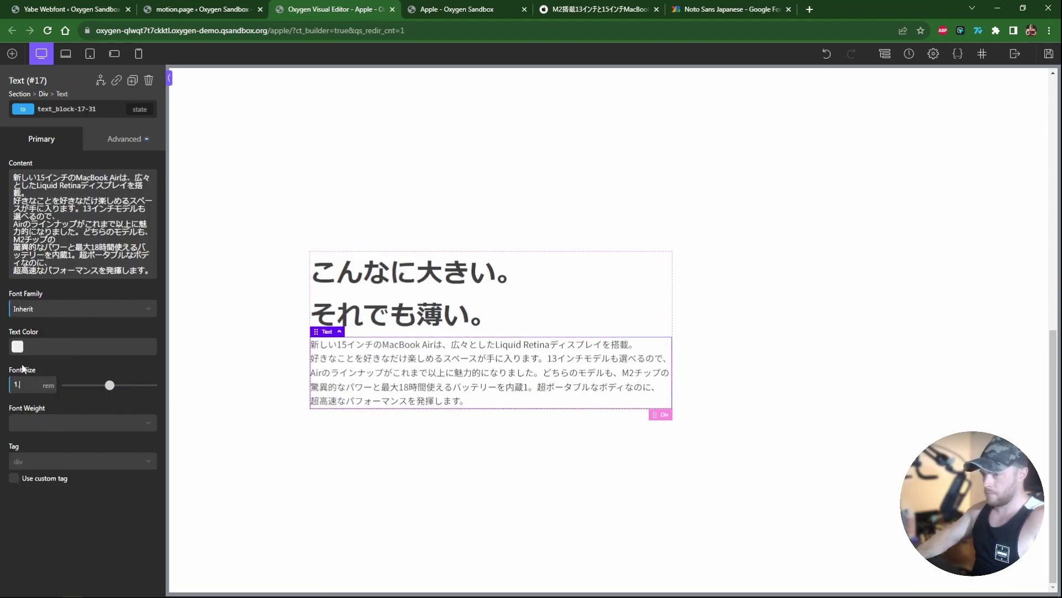
{"action": "left_click", "coordinate": [283, 487]}
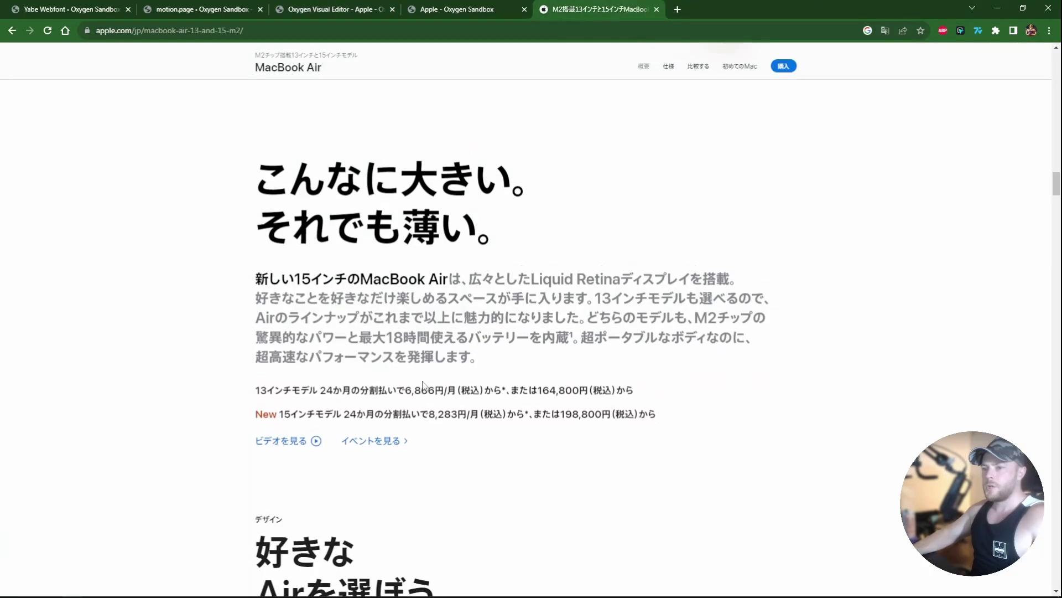
Compare the heading and paragraph on Apple's page with those on the live page, and return to the Oxygen editor
{"action": "scroll", "coordinate": [504, 267], "scroll_direction": "up", "scroll_amount": 1}
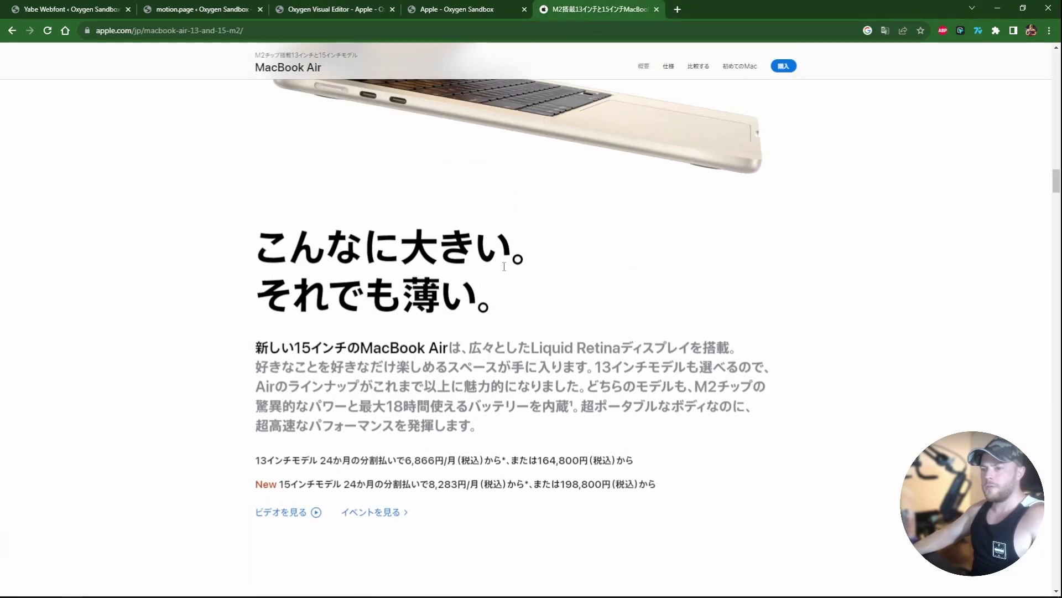
{"action": "left_click", "coordinate": [430, 9]}
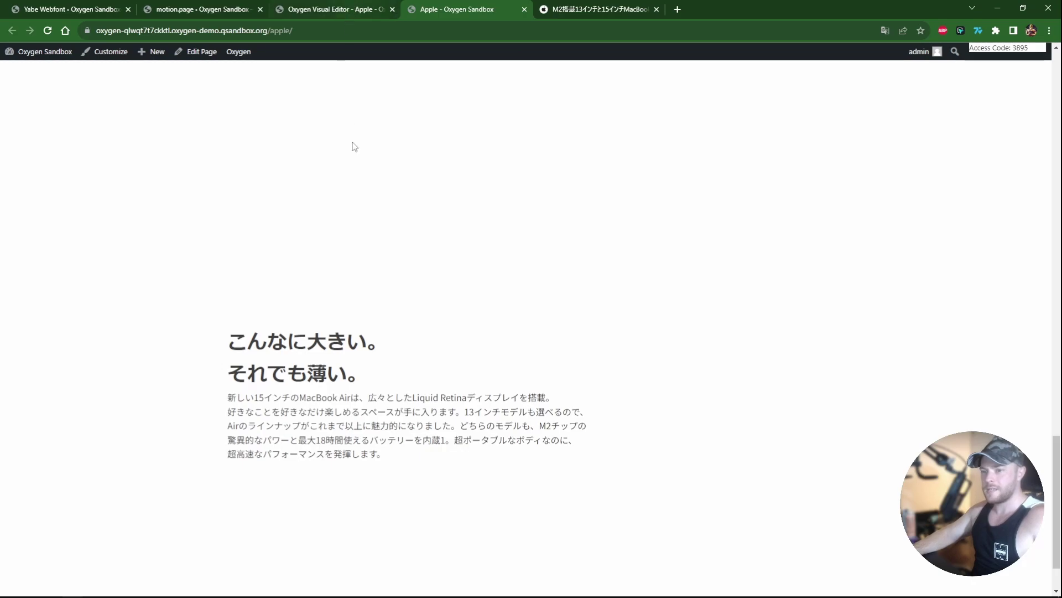
{"action": "left_click", "coordinate": [354, 9]}
{"action": "left_click", "coordinate": [385, 303]}
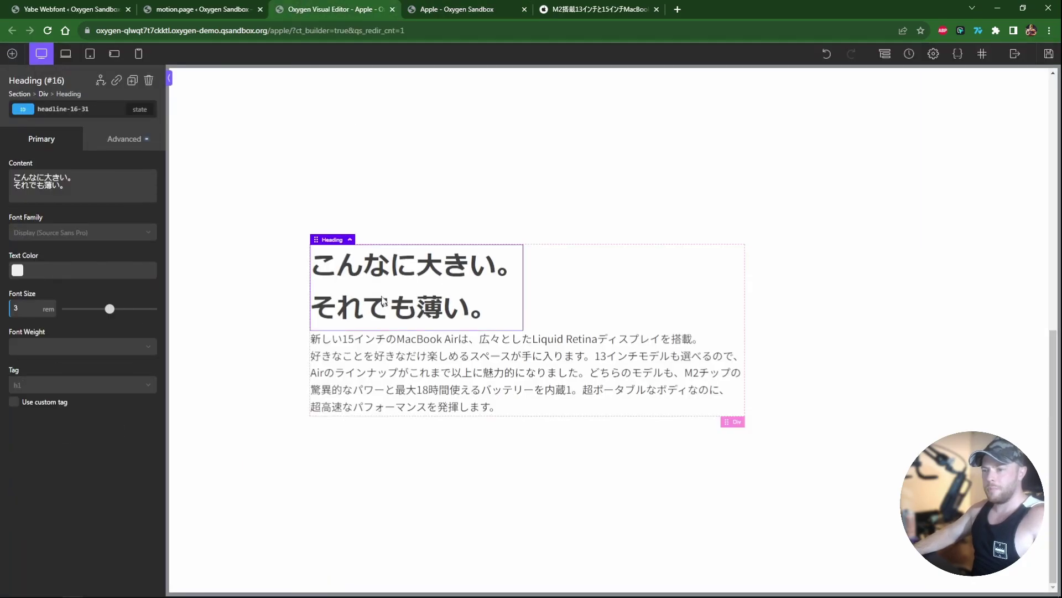
{"action": "left_click", "coordinate": [408, 391]}
{"action": "left_click", "coordinate": [409, 311]}
{"action": "left_click", "coordinate": [429, 376]}
{"action": "left_click", "coordinate": [437, 311]}
{"action": "left_click", "coordinate": [463, 370]}
{"action": "left_click", "coordinate": [458, 312]}
{"action": "left_click", "coordinate": [464, 377]}
{"action": "left_click", "coordinate": [468, 307]}
{"action": "left_click", "coordinate": [473, 377]}
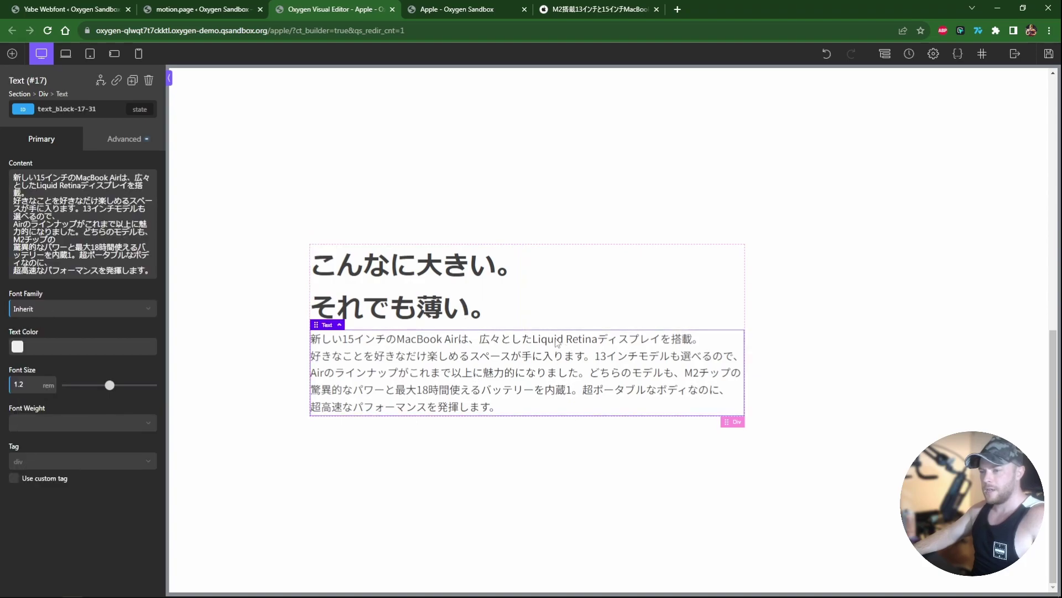
Add the class mp-fadeup to both the heading and the paragraph in the second section
{"action": "left_click", "coordinate": [466, 322]}
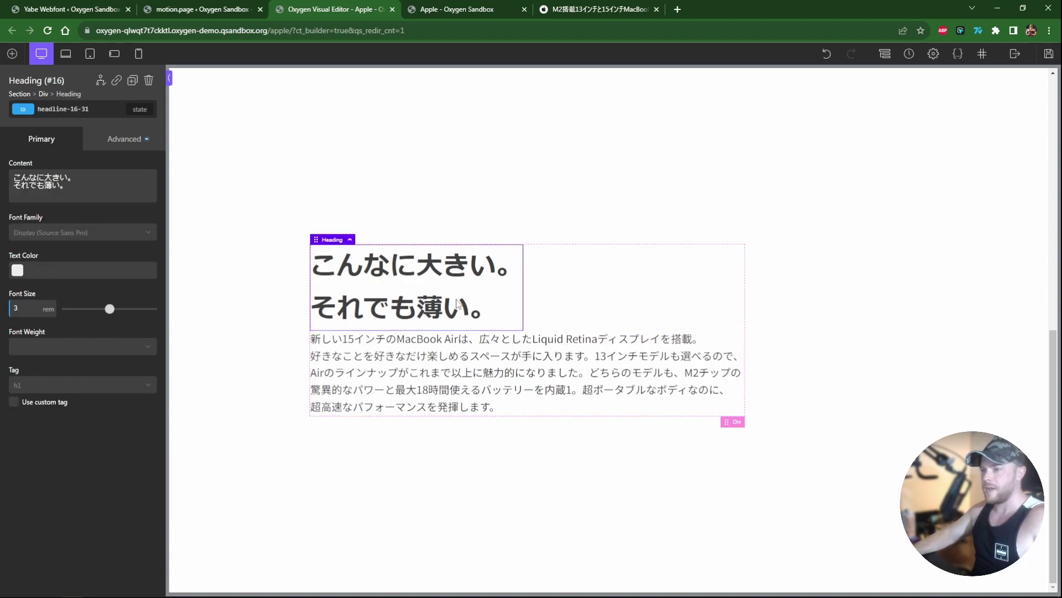
{"action": "left_click", "coordinate": [64, 108]}
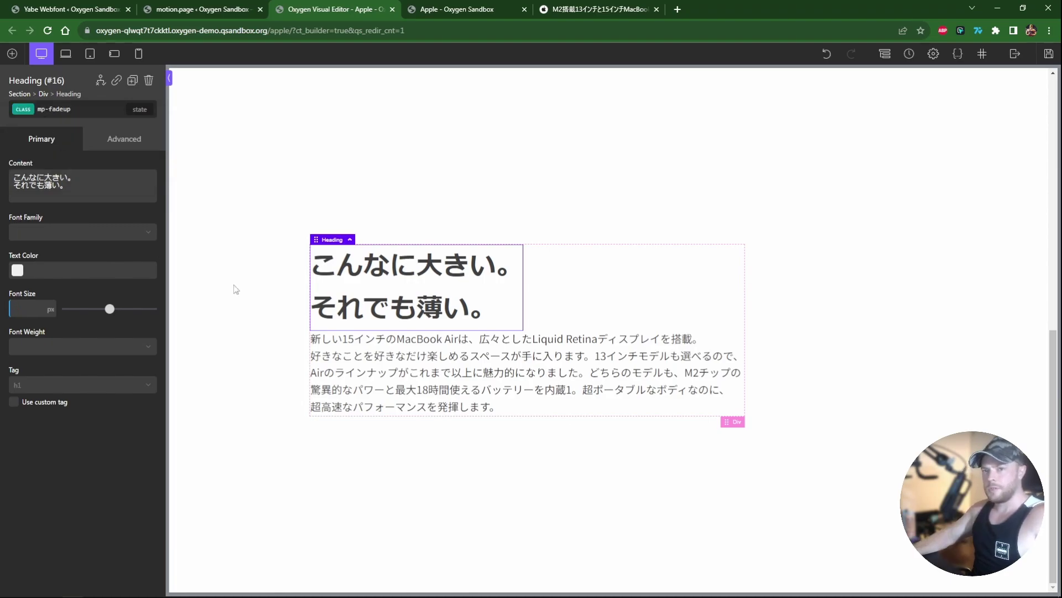
{"action": "left_click", "coordinate": [405, 387]}
{"action": "left_click", "coordinate": [84, 109]}
{"action": "type", "text": "mp-fadeup"}
{"action": "key", "text": "Return"}
{"action": "scroll", "coordinate": [368, 249], "scroll_direction": "up", "scroll_amount": 7}
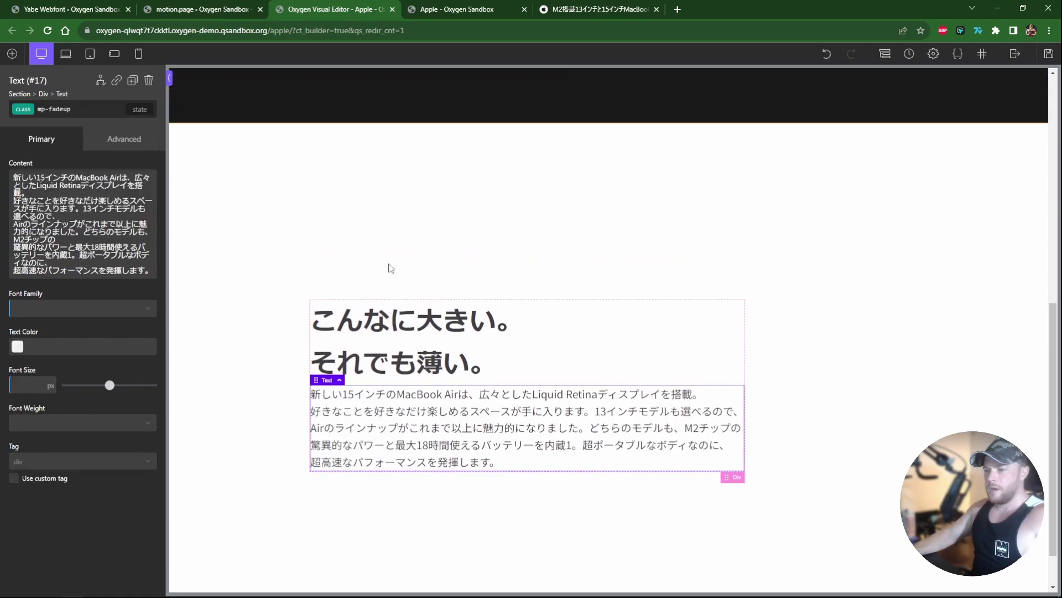
Switch to motion.page, refresh the preview, and create a new timeline named Fade Up Animation
{"action": "scroll", "coordinate": [391, 267], "scroll_direction": "down", "scroll_amount": 5}
{"action": "scroll", "coordinate": [391, 268], "scroll_direction": "down", "scroll_amount": 3}
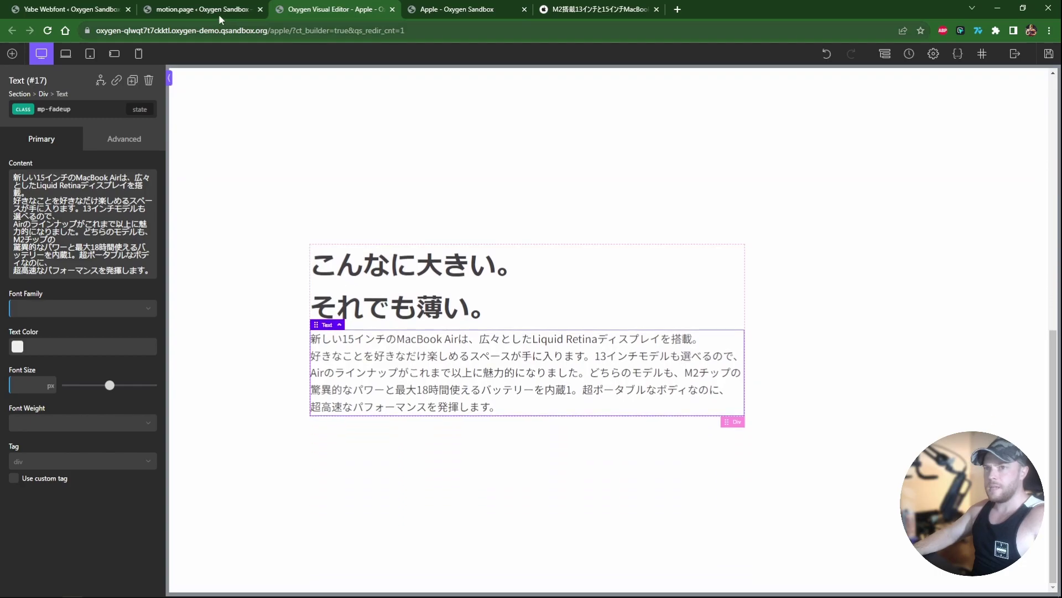
{"action": "left_click", "coordinate": [201, 9]}
{"action": "left_click", "coordinate": [216, 57]}
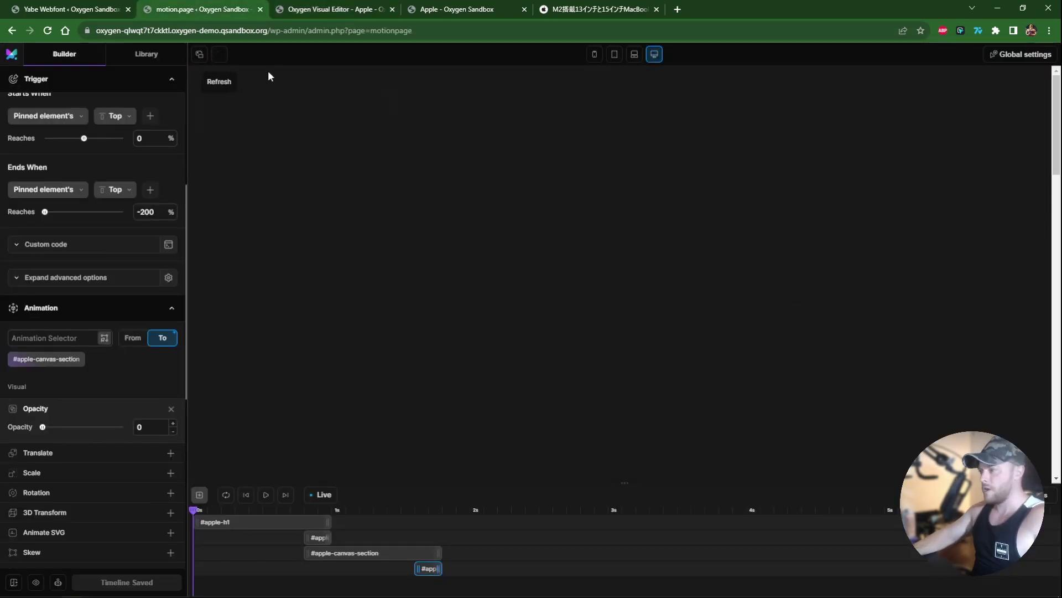
{"action": "left_click", "coordinate": [151, 59]}
{"action": "left_click", "coordinate": [96, 91]}
{"action": "double_click", "coordinate": [81, 82]}
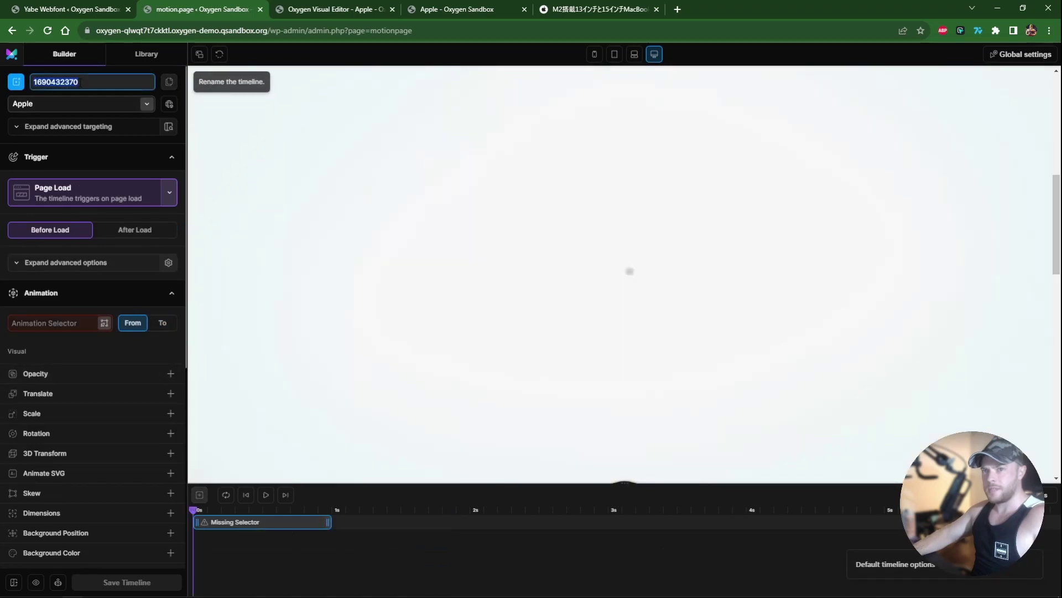
{"action": "type", "text": "Fade Up Animation"}
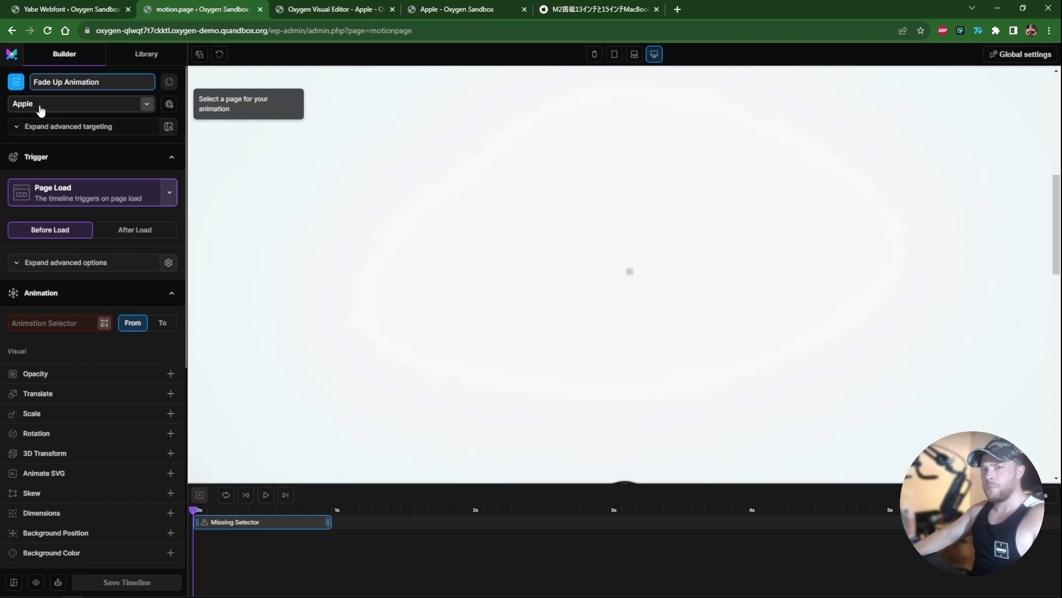
Set the timeline to load on all pages and change its trigger to ScrollTrigger
{"action": "left_click", "coordinate": [170, 106]}
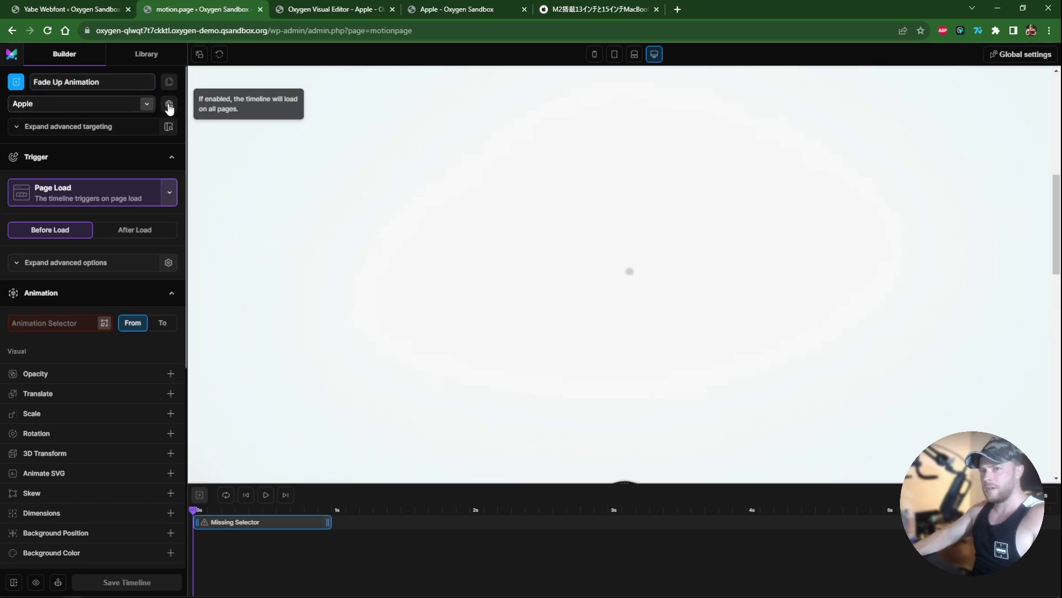
{"action": "left_click", "coordinate": [169, 106]}
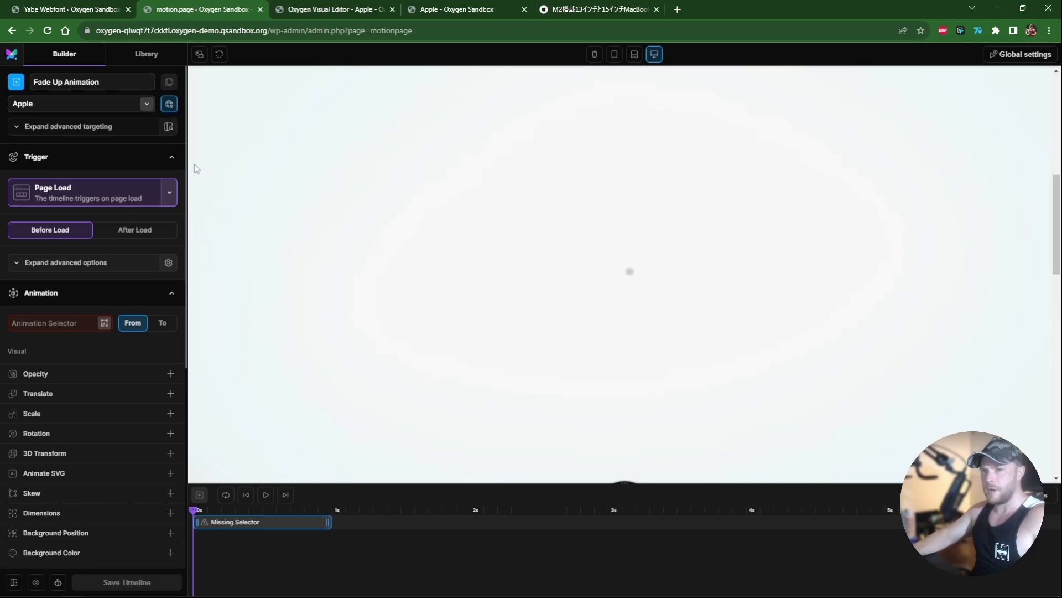
{"action": "left_click", "coordinate": [83, 192]}
{"action": "left_click", "coordinate": [65, 236]}
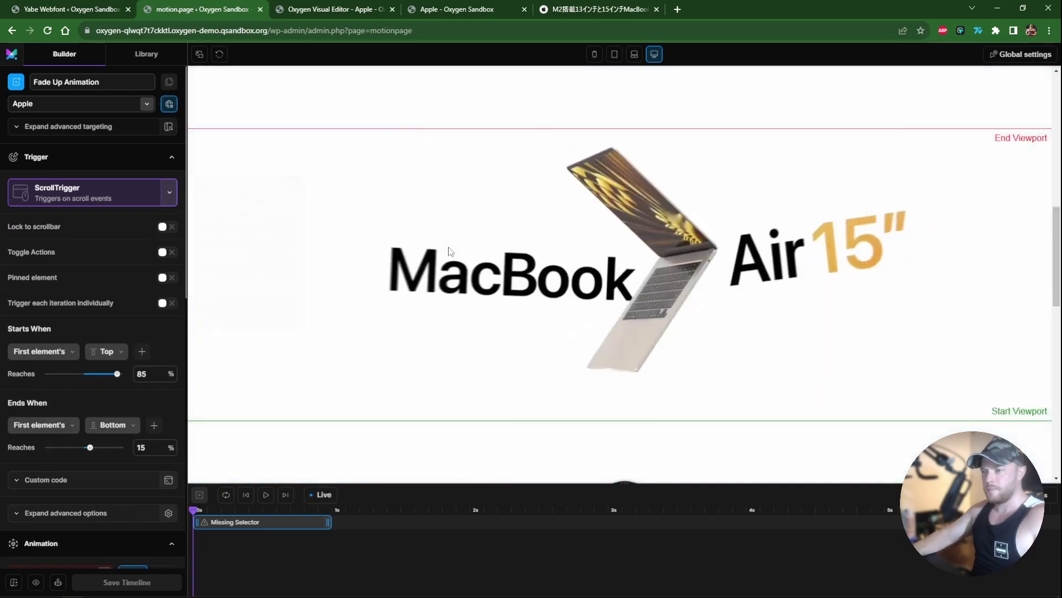
Target the selector .mp-fadeup and add a From opacity of 0 to its animation
{"action": "scroll", "coordinate": [449, 250], "scroll_direction": "down", "scroll_amount": 5}
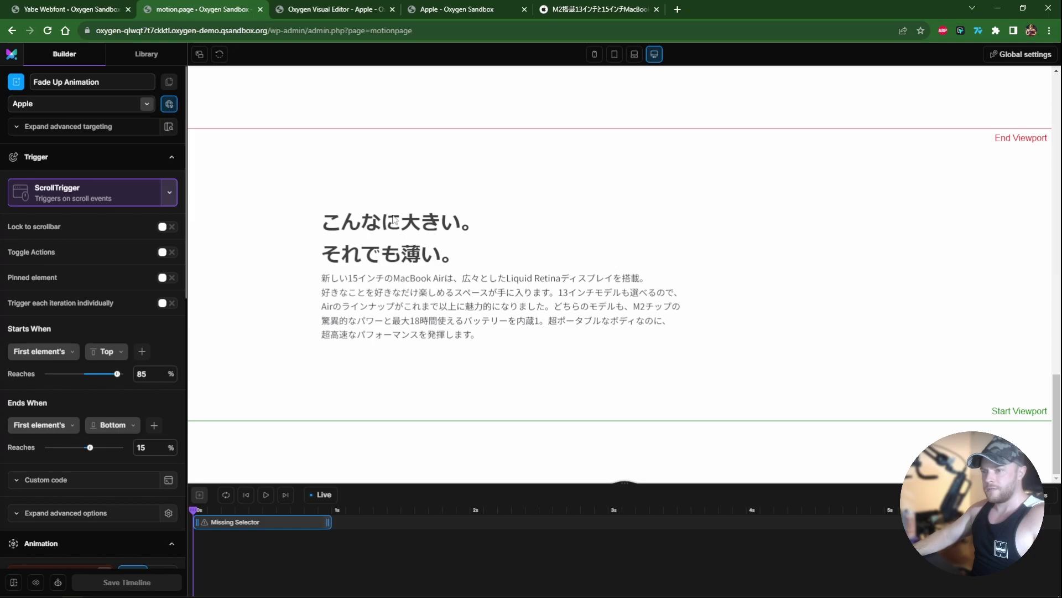
{"action": "scroll", "coordinate": [107, 335], "scroll_direction": "down", "scroll_amount": 5}
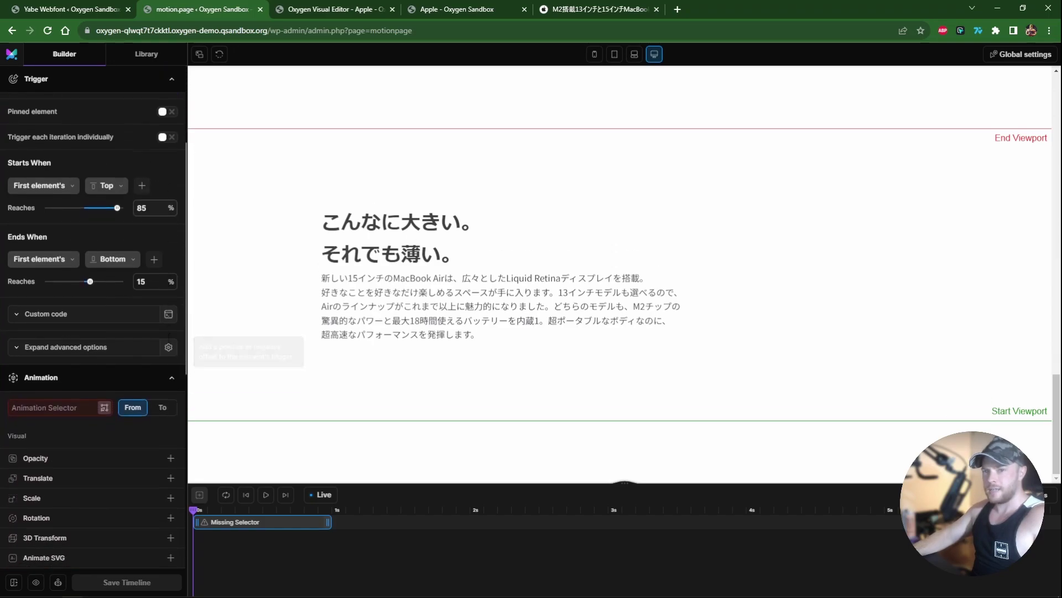
{"action": "left_click", "coordinate": [48, 297]}
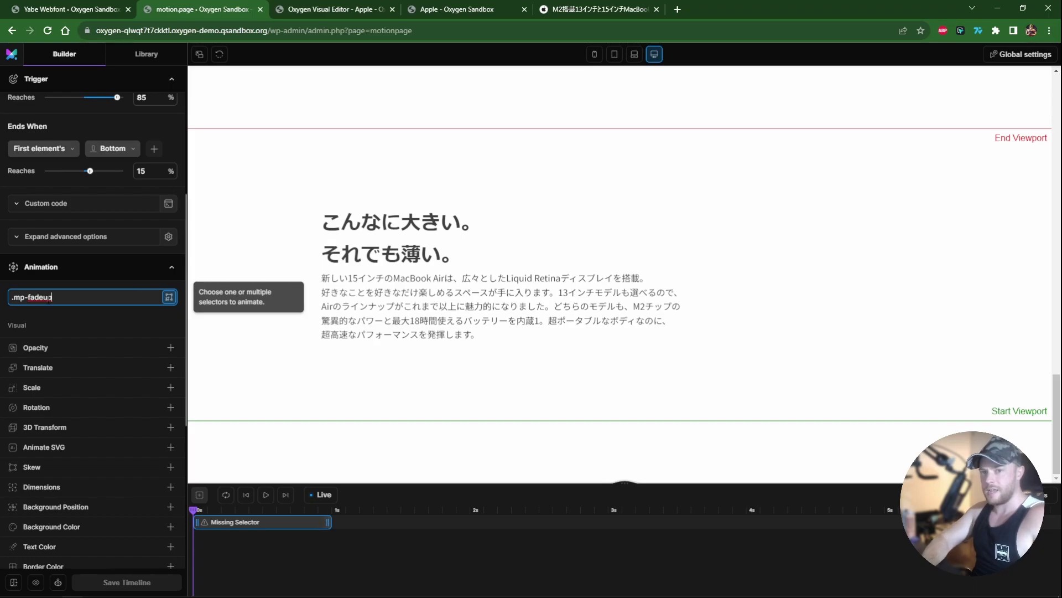
{"action": "type", "text": ".mp-fadeup"}
{"action": "key", "text": "Return"}
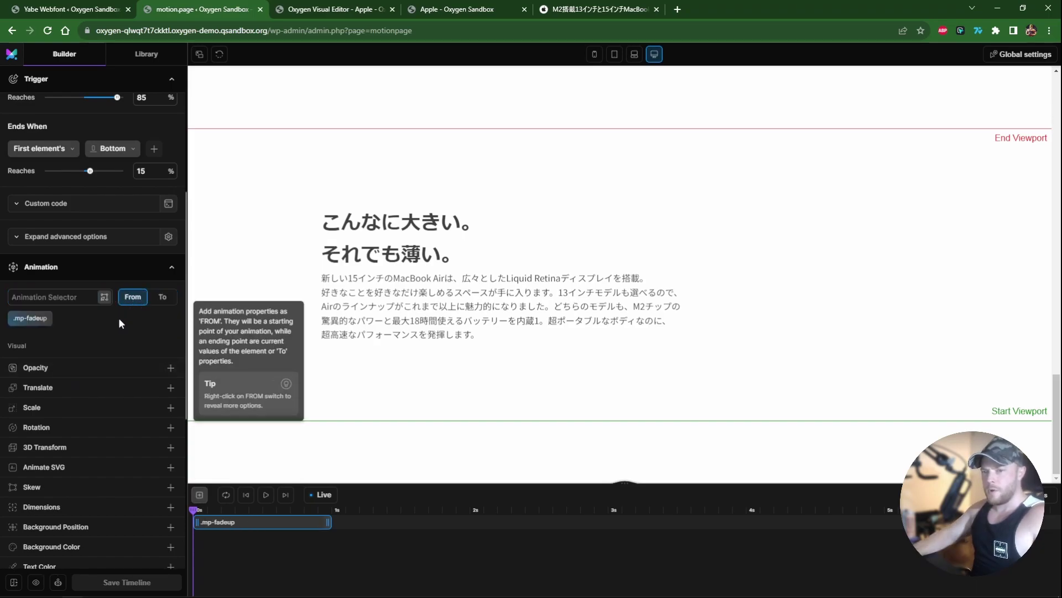
{"action": "left_click", "coordinate": [87, 369]}
{"action": "left_click", "coordinate": [150, 386]}
{"action": "type", "text": "0"}
{"action": "scroll", "coordinate": [138, 354], "scroll_direction": "down", "scroll_amount": 1}
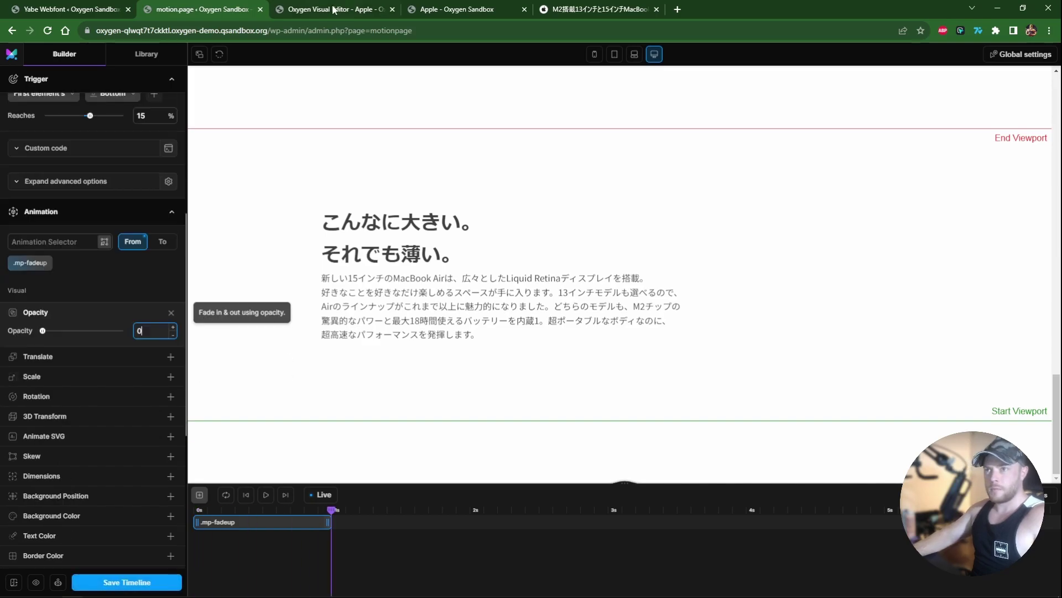
Save the Apple page in the Oxygen editor and return to the motion.page timeline
{"action": "key", "text": "ctrl+Tab"}
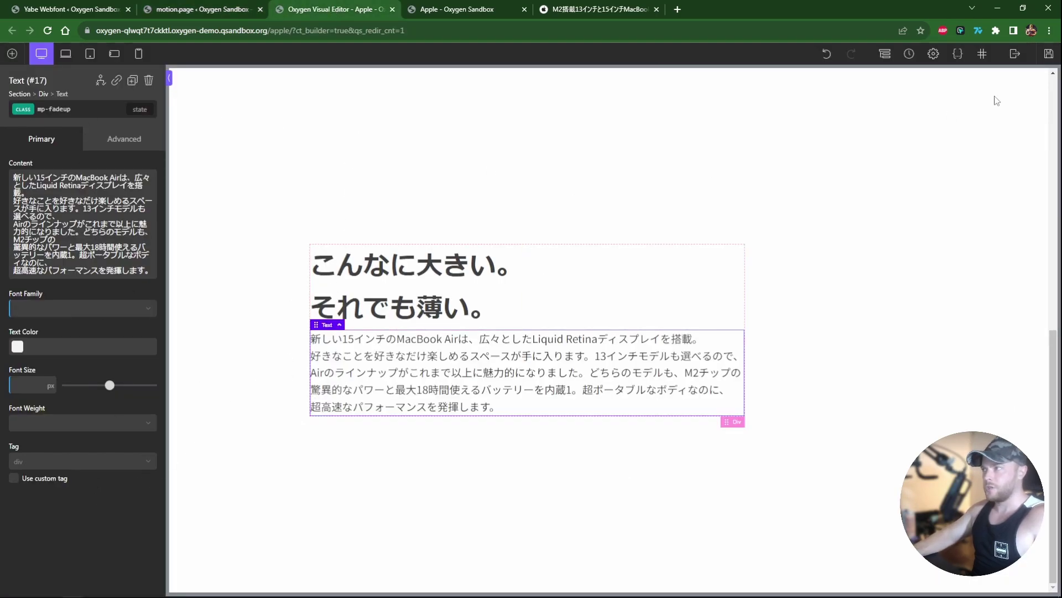
{"action": "left_click", "coordinate": [1048, 54]}
{"action": "key", "text": "ctrl+shift+Tab"}
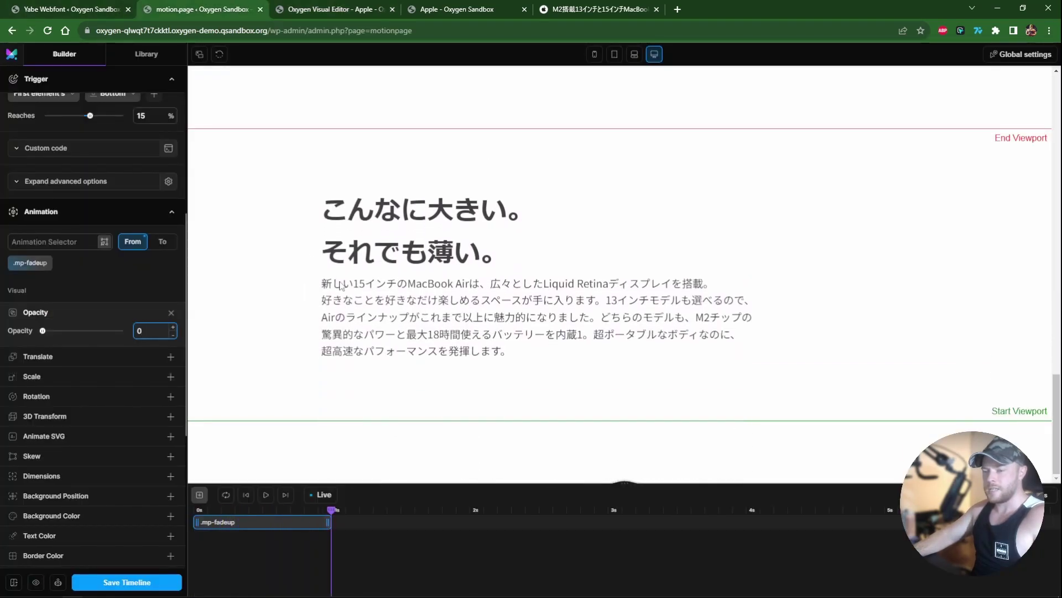
Lock the fade-up animation to the scrollbar and preview it on the second section's text
{"action": "scroll", "coordinate": [133, 300], "scroll_direction": "up", "scroll_amount": 6}
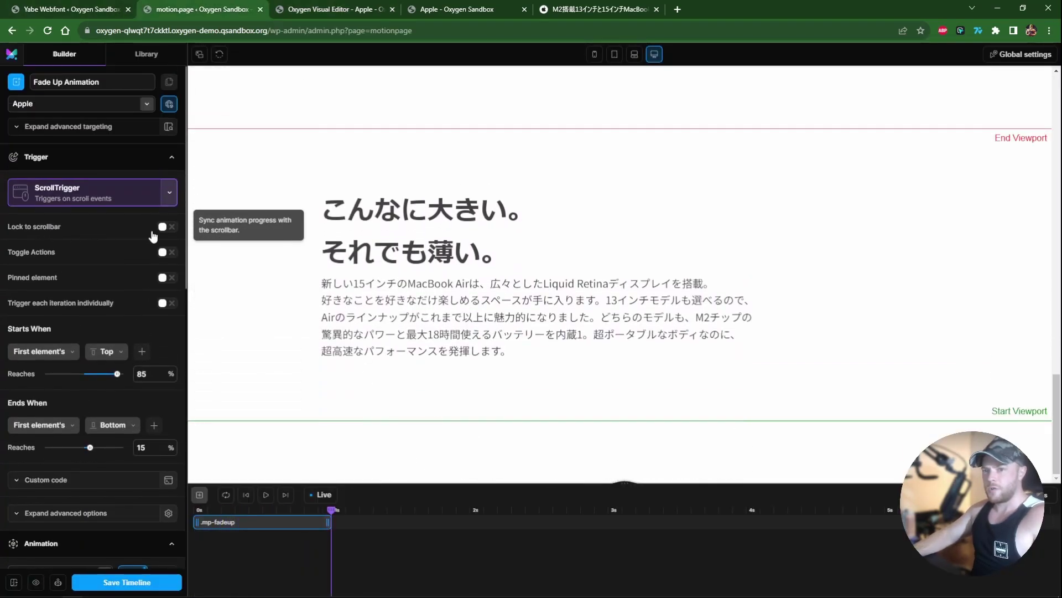
{"action": "left_click", "coordinate": [166, 226]}
{"action": "scroll", "coordinate": [375, 291], "scroll_direction": "up", "scroll_amount": 3}
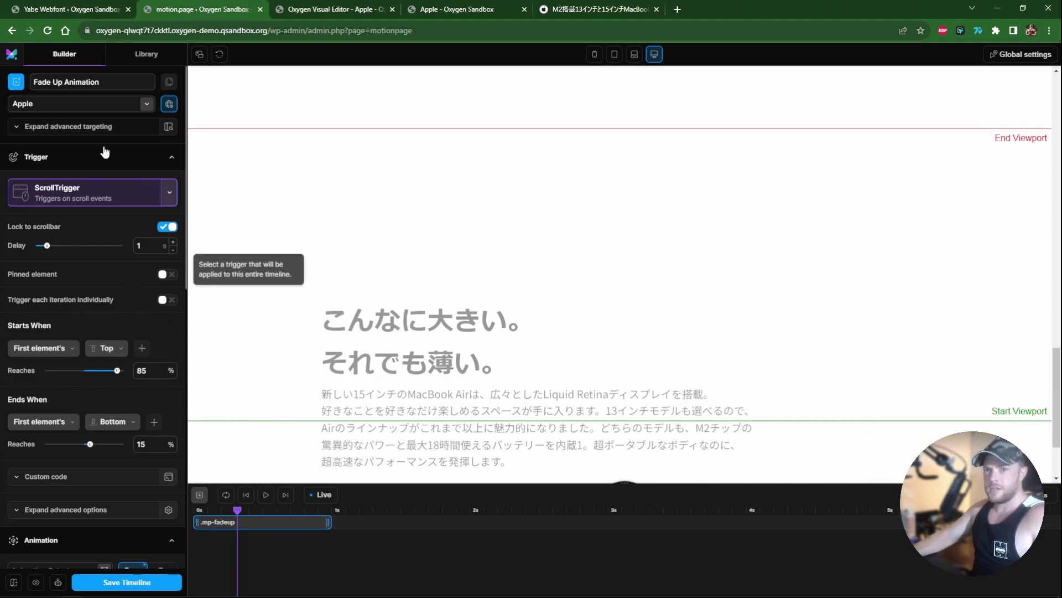
Try a trigger range that starts at 65% and ends at 35% of the viewport
{"action": "left_click", "coordinate": [153, 369]}
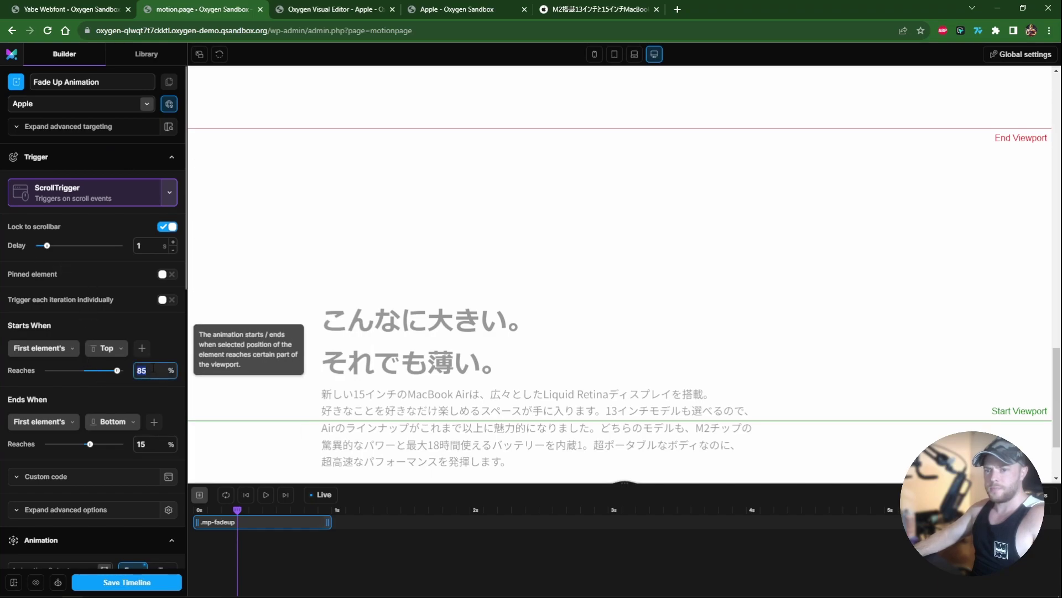
{"action": "type", "text": "65"}
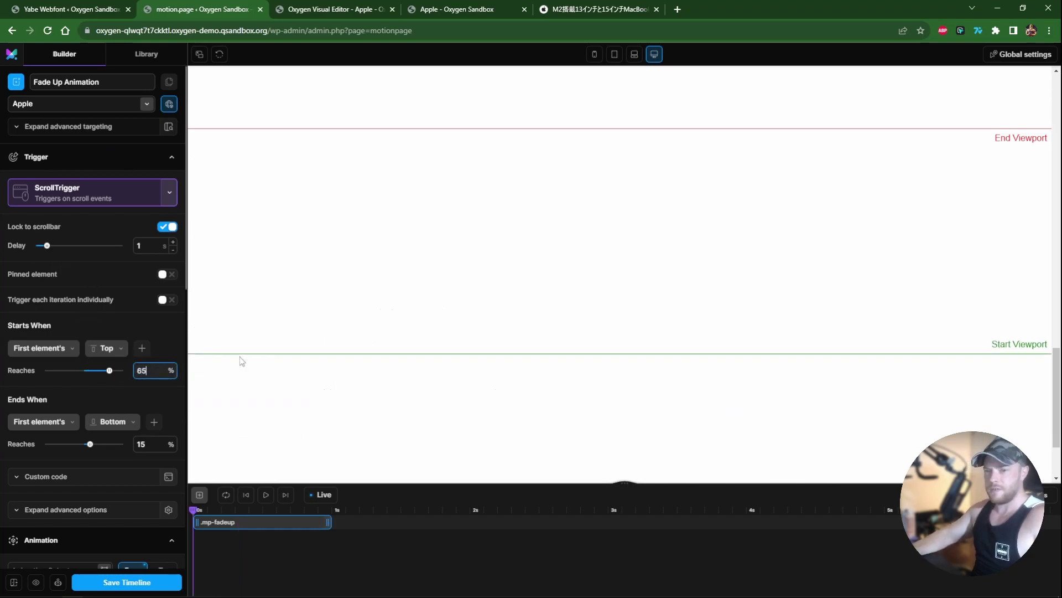
{"action": "left_click", "coordinate": [153, 444]}
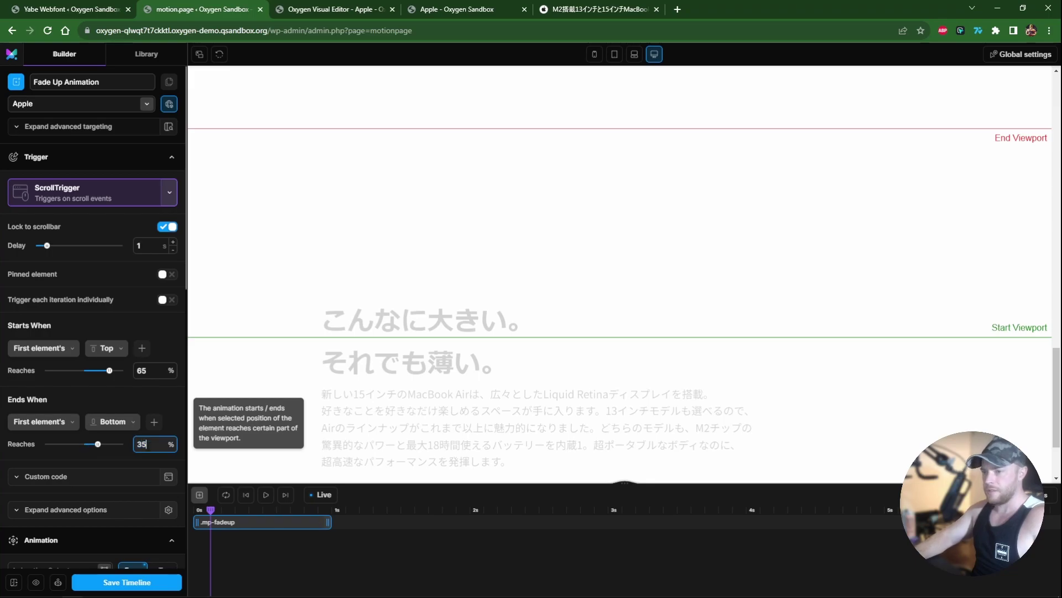
{"action": "type", "text": "35"}
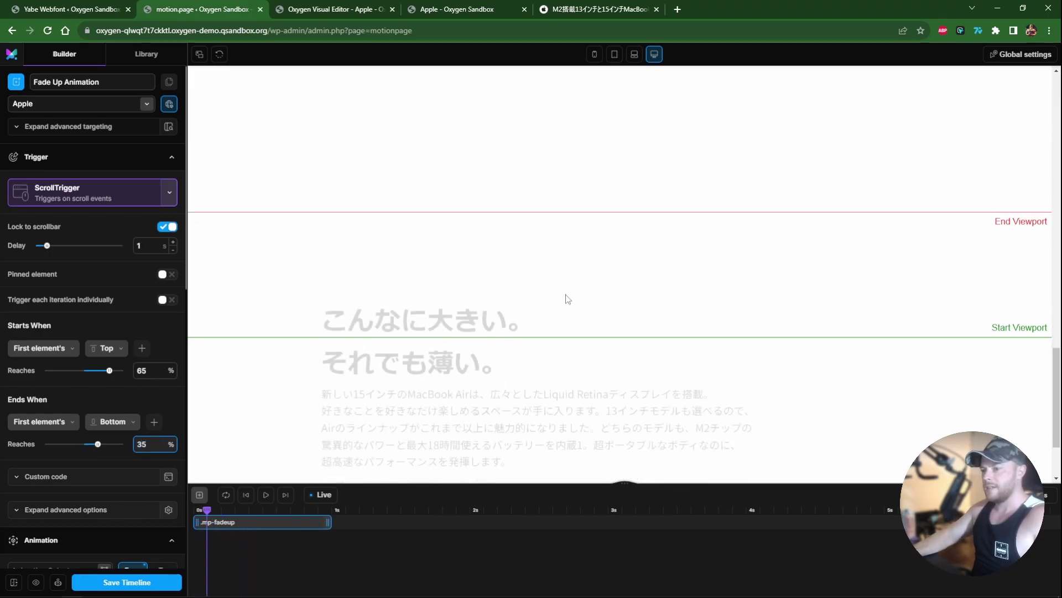
Try a trigger range that starts at 35% and ends at 15% of the viewport
{"action": "double_click", "coordinate": [153, 444]}
{"action": "double_click", "coordinate": [153, 370]}
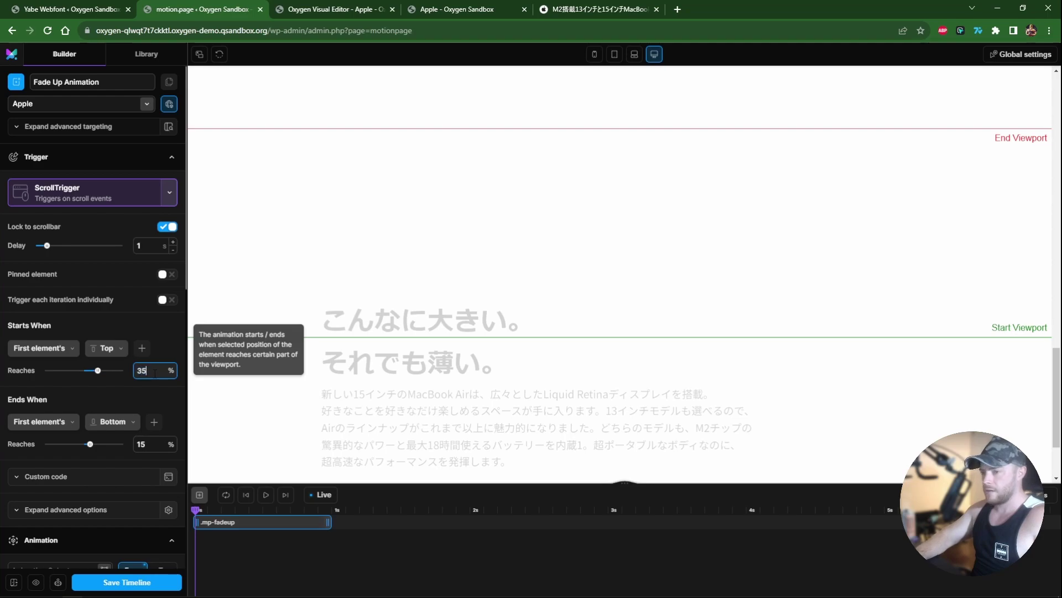
{"action": "type", "text": "35"}
Set the trigger's end to 85% and its start to 65%, and preview the fade on the text
{"action": "double_click", "coordinate": [154, 444]}
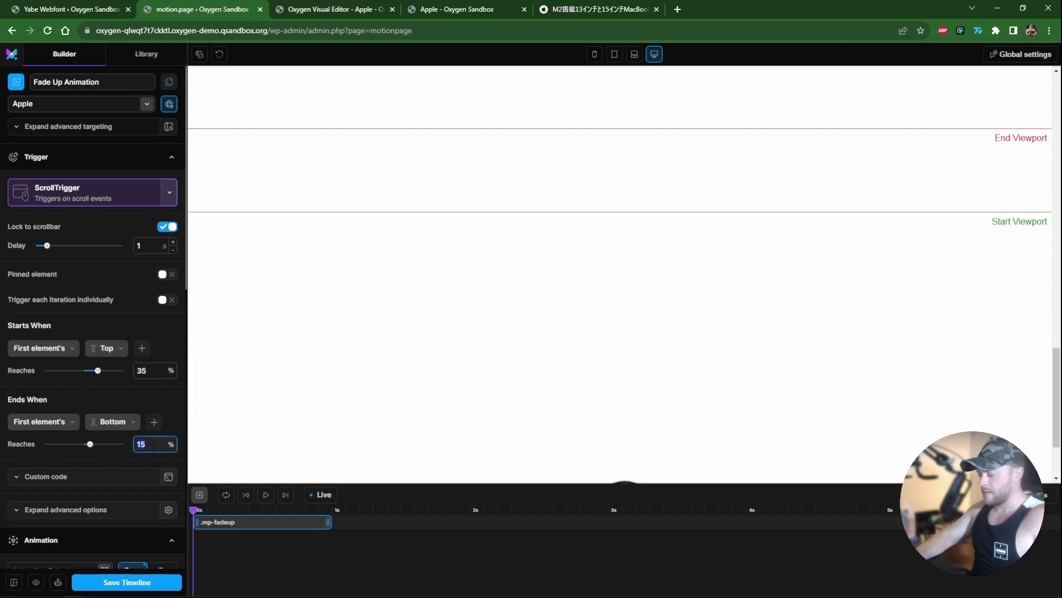
{"action": "type", "text": "85"}
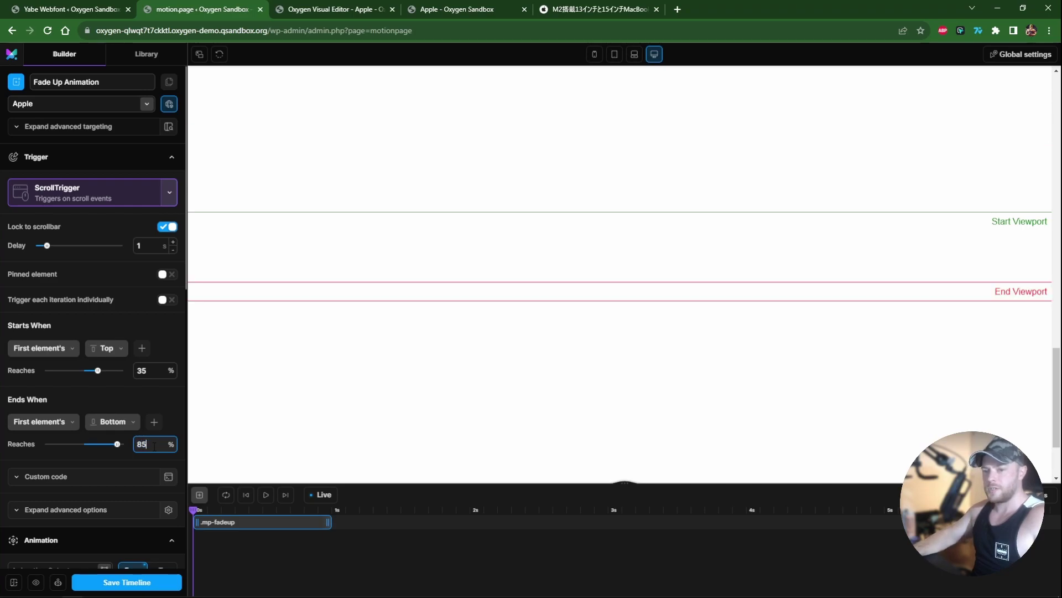
{"action": "double_click", "coordinate": [153, 370]}
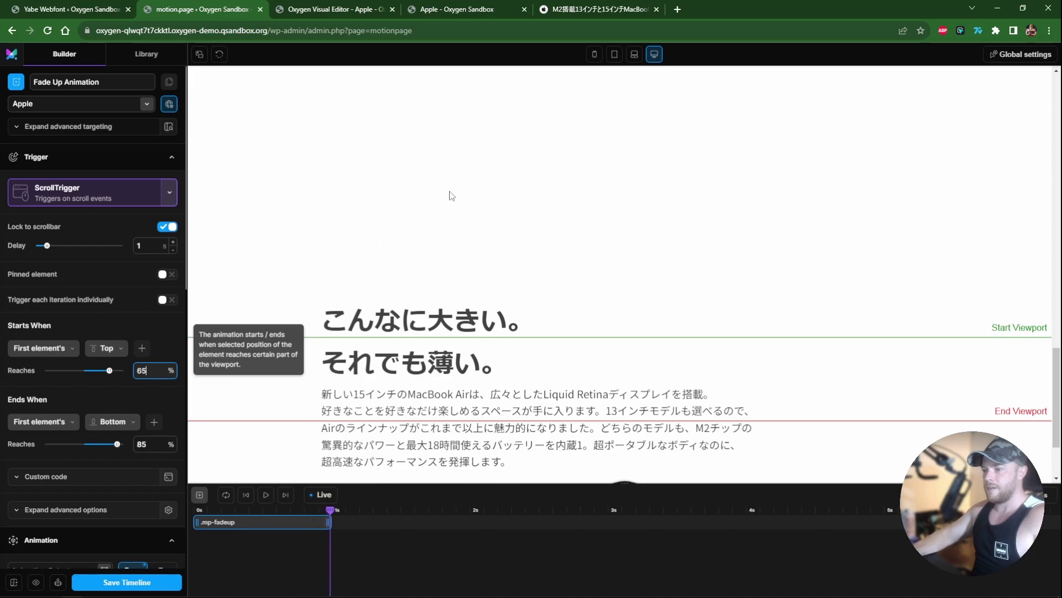
{"action": "scroll", "coordinate": [465, 224], "scroll_direction": "up", "scroll_amount": 3}
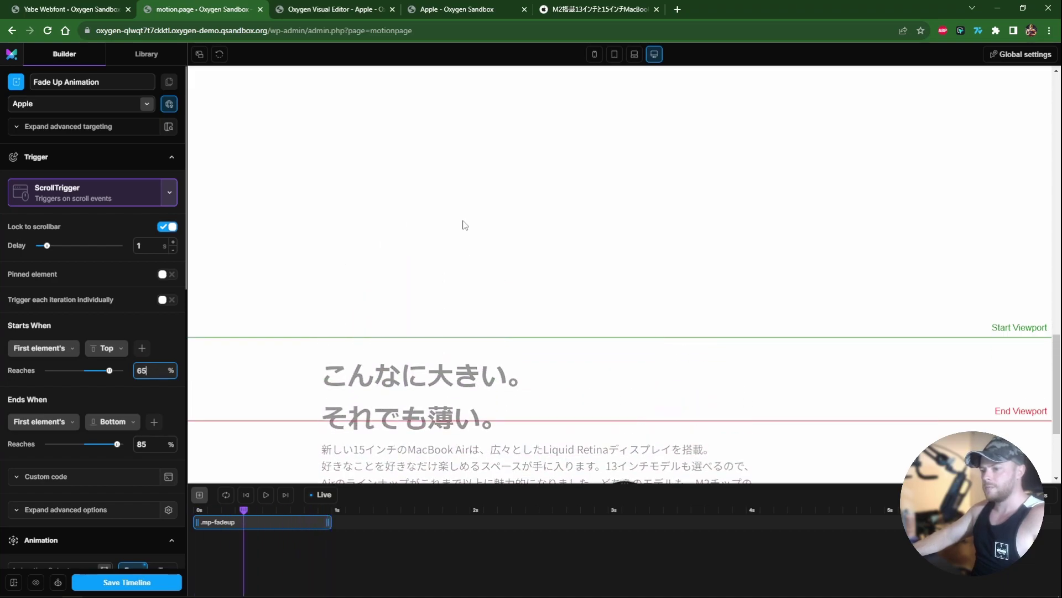
{"action": "scroll", "coordinate": [465, 227], "scroll_direction": "down", "scroll_amount": 3}
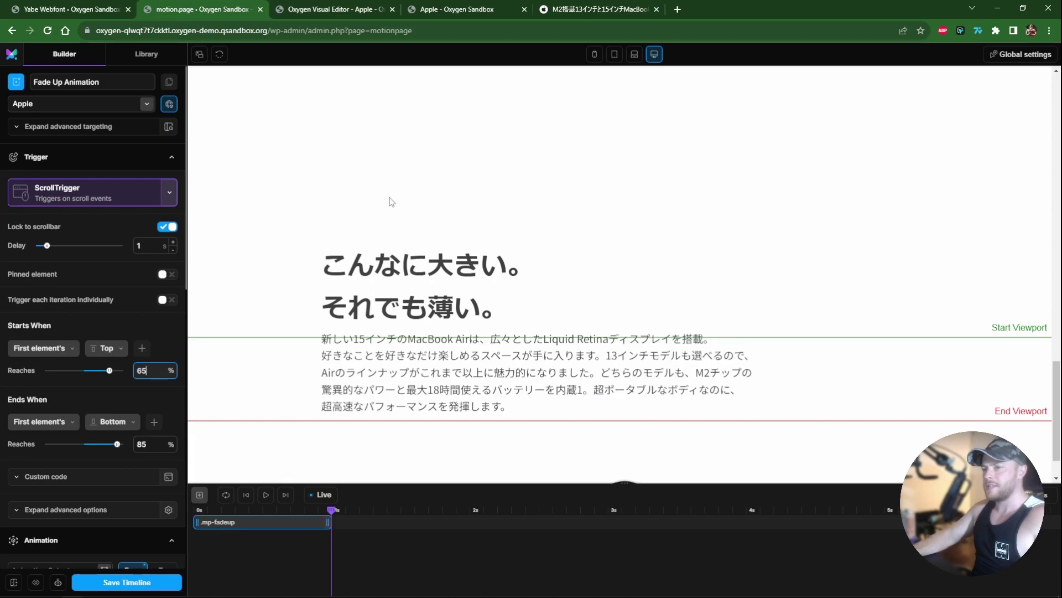
In the Oxygen editor, align the second section's items vertically to the top, save the page, and return to motion.page
{"action": "left_click", "coordinate": [301, 11]}
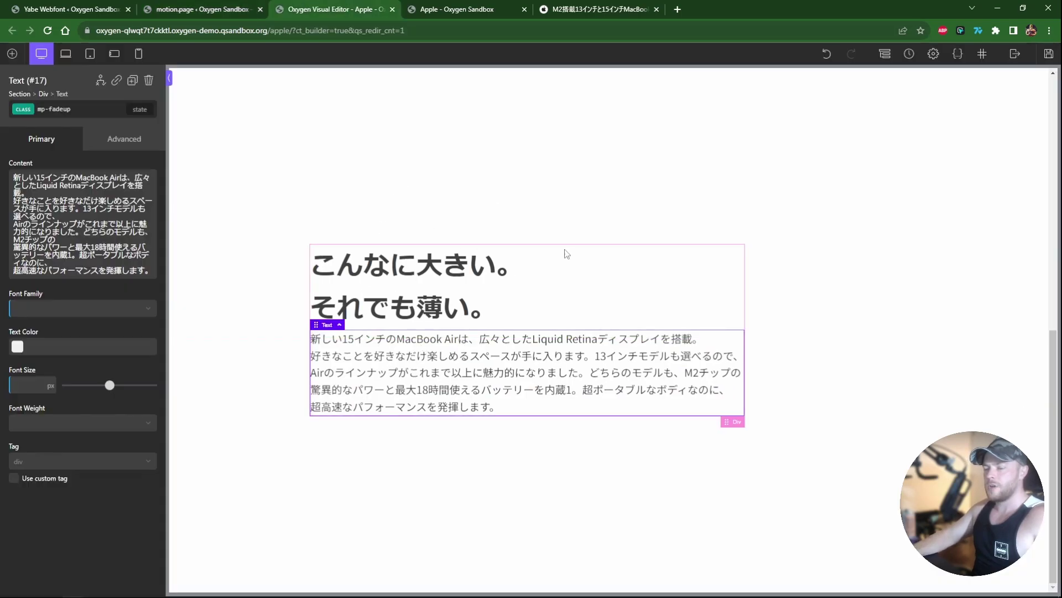
{"action": "left_click", "coordinate": [910, 291]}
{"action": "left_click", "coordinate": [29, 333]}
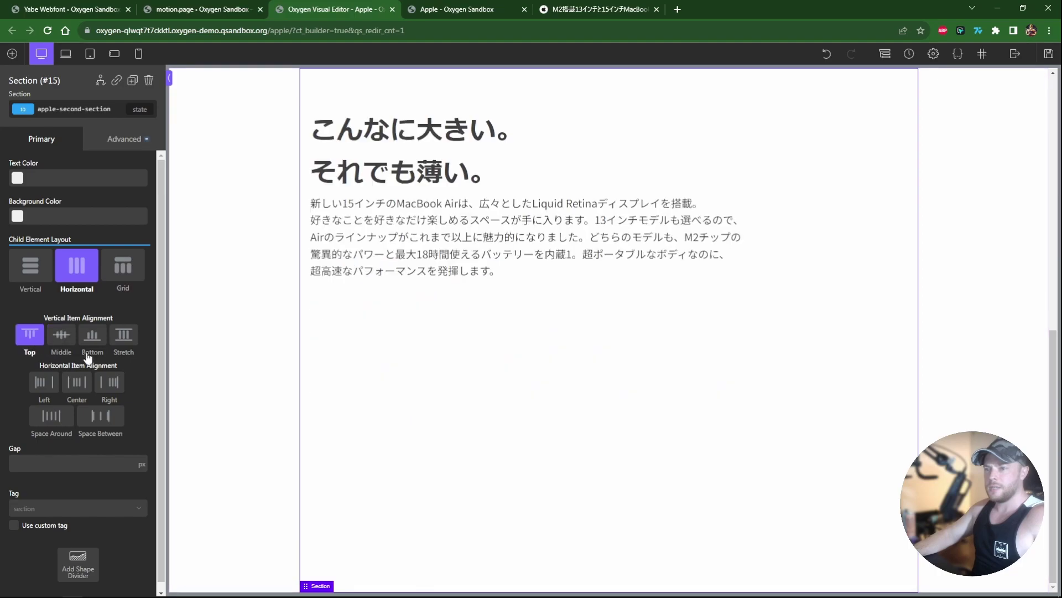
{"action": "left_click", "coordinate": [1049, 55]}
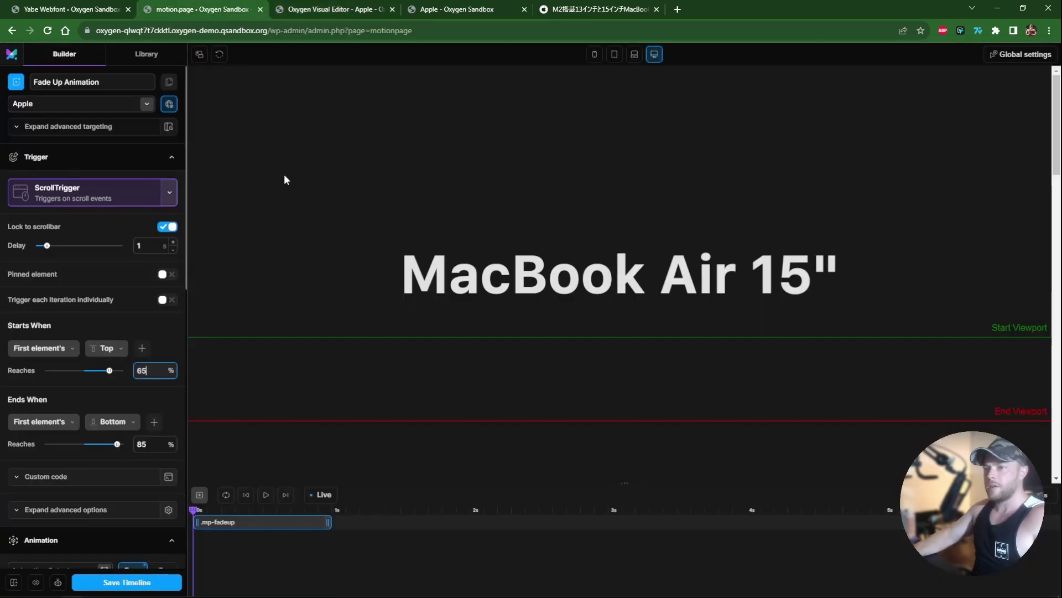
Examine how the second section's text fades in after the MacBook sequence, and return to the timeline's animation properties
{"action": "scroll", "coordinate": [333, 265], "scroll_direction": "down", "scroll_amount": 9}
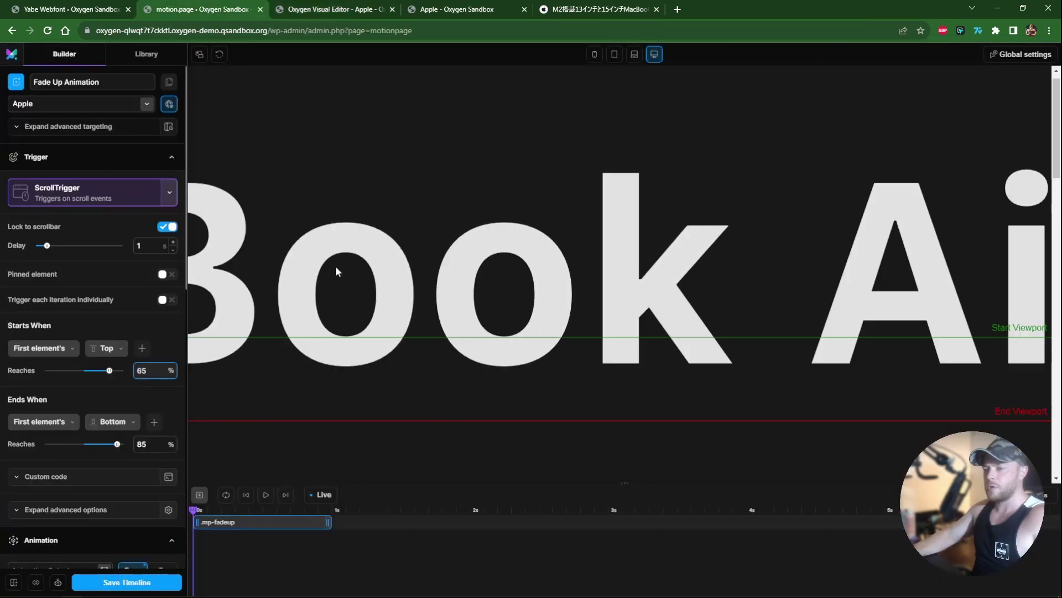
{"action": "scroll", "coordinate": [334, 265], "scroll_direction": "down", "scroll_amount": 5}
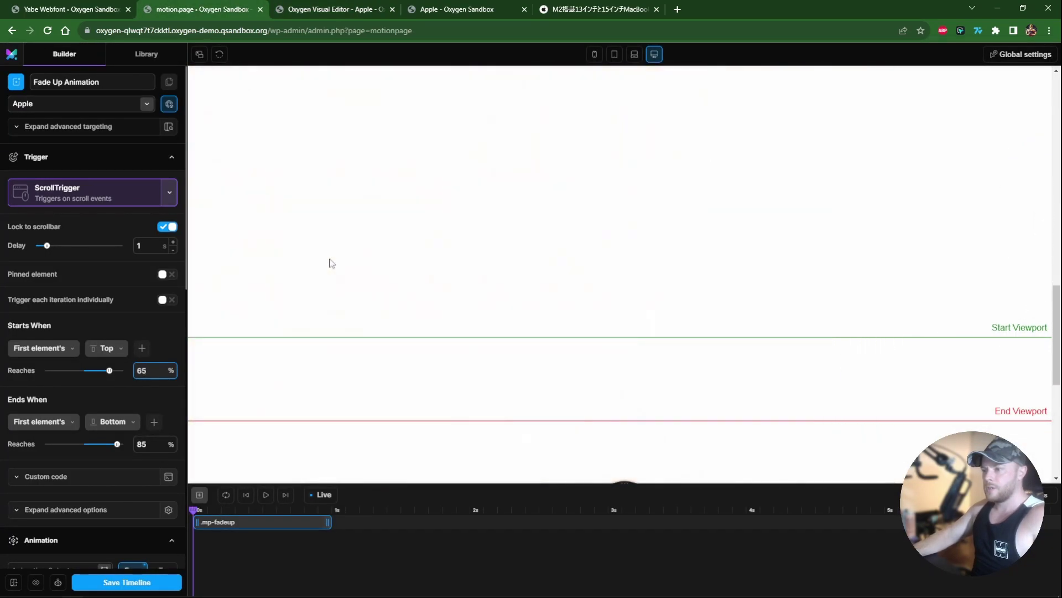
{"action": "scroll", "coordinate": [330, 263], "scroll_direction": "down", "scroll_amount": 5}
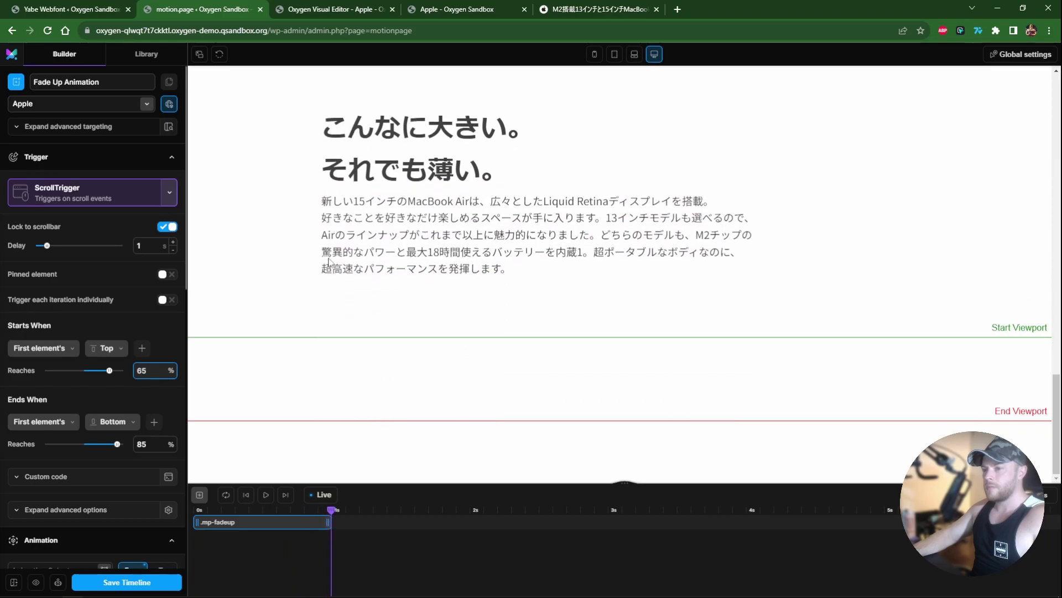
{"action": "scroll", "coordinate": [332, 262], "scroll_direction": "up", "scroll_amount": 10}
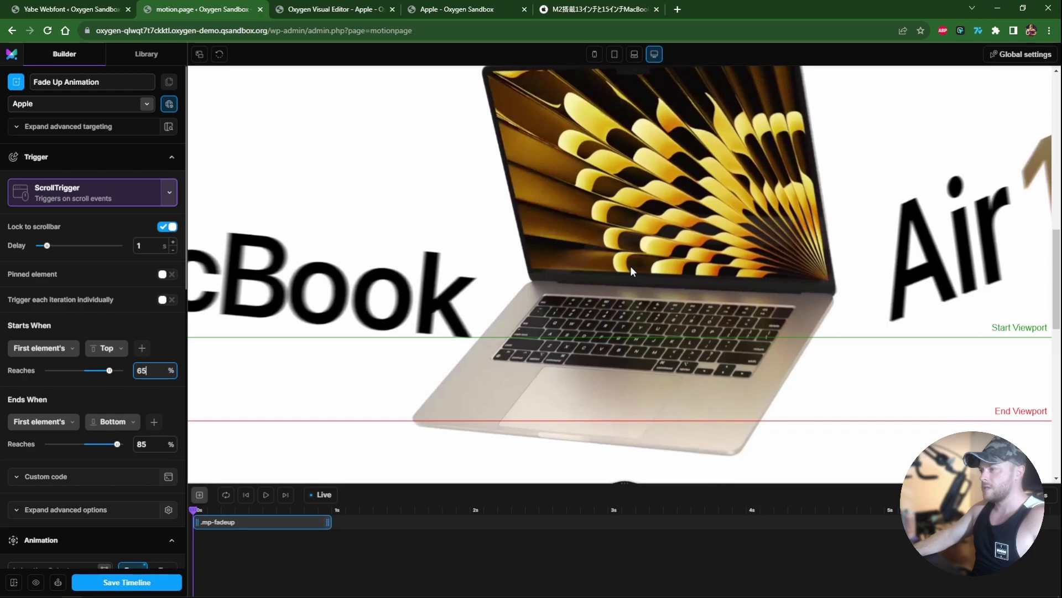
{"action": "scroll", "coordinate": [631, 265], "scroll_direction": "down", "scroll_amount": 5}
{"action": "scroll", "coordinate": [638, 264], "scroll_direction": "down", "scroll_amount": 5}
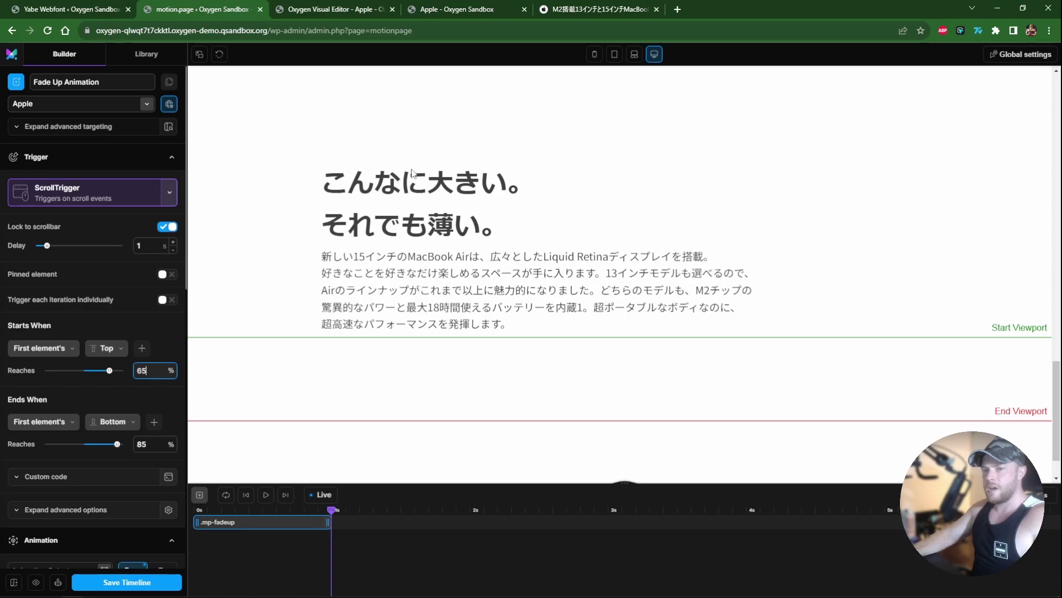
{"action": "scroll", "coordinate": [108, 344], "scroll_direction": "down", "scroll_amount": 5}
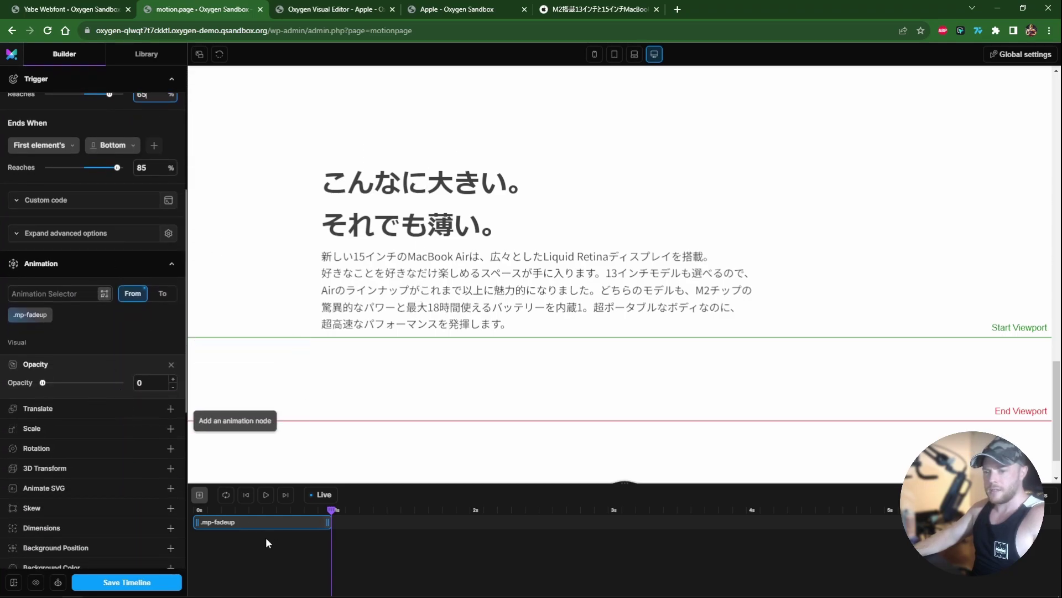
Add a vertical Translate to the From state of the .mp-fadeup animation and preview the movement on scroll
{"action": "scroll", "coordinate": [66, 399], "scroll_direction": "down", "scroll_amount": 1}
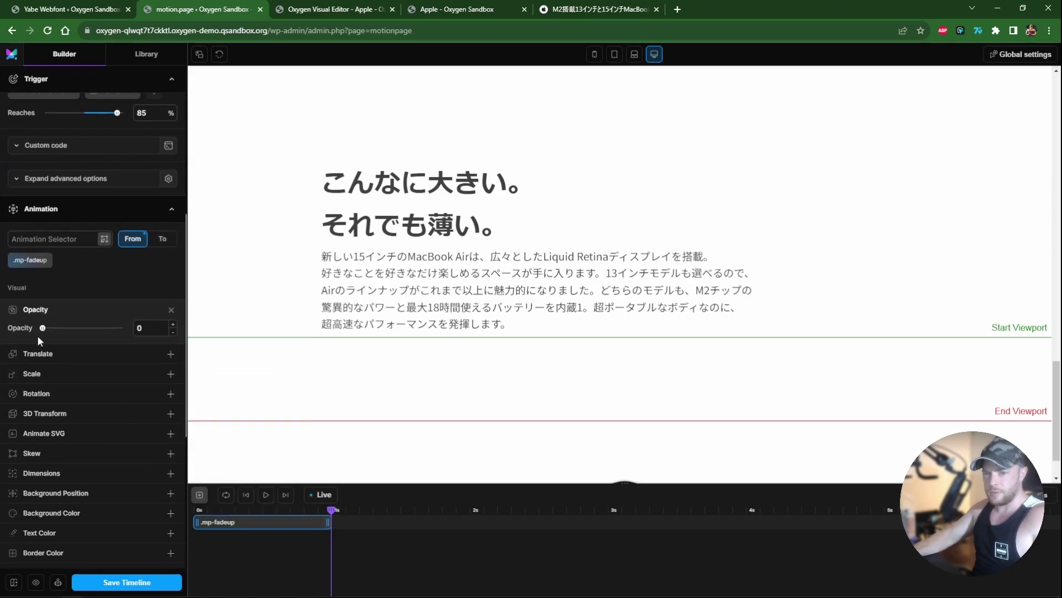
{"action": "left_click", "coordinate": [59, 358]}
{"action": "left_click", "coordinate": [146, 372]}
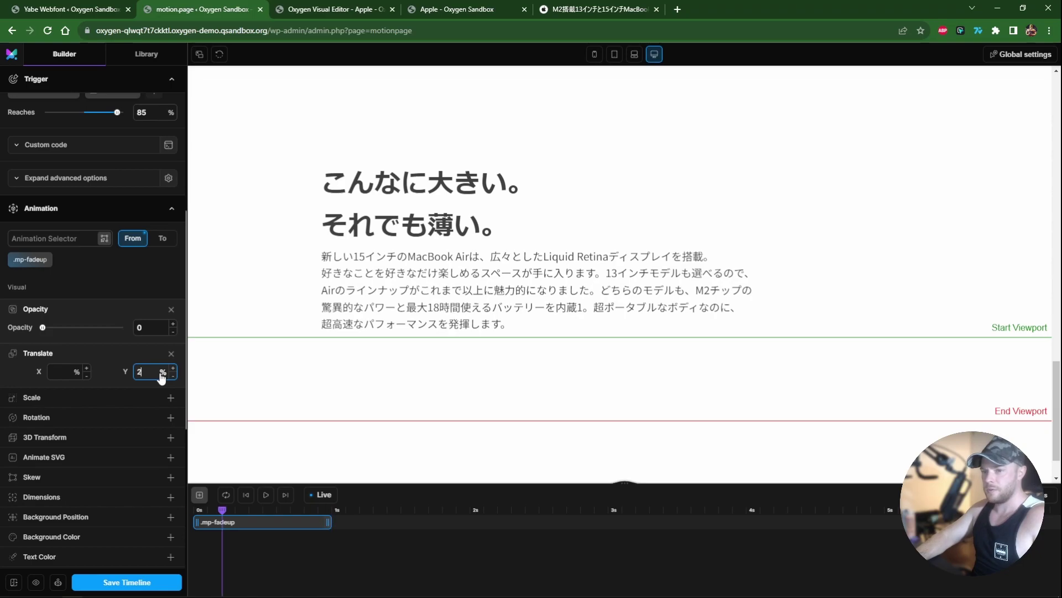
{"action": "mouse_move", "coordinate": [1057, 391]}
{"action": "left_mouse_down"}
{"action": "mouse_move", "coordinate": [1057, 325]}
{"action": "mouse_move", "coordinate": [1057, 374]}
{"action": "left_mouse_up"}
Set the ease style of the .mp-fadeup animation to None
{"action": "scroll", "coordinate": [83, 387], "scroll_direction": "down", "scroll_amount": 6}
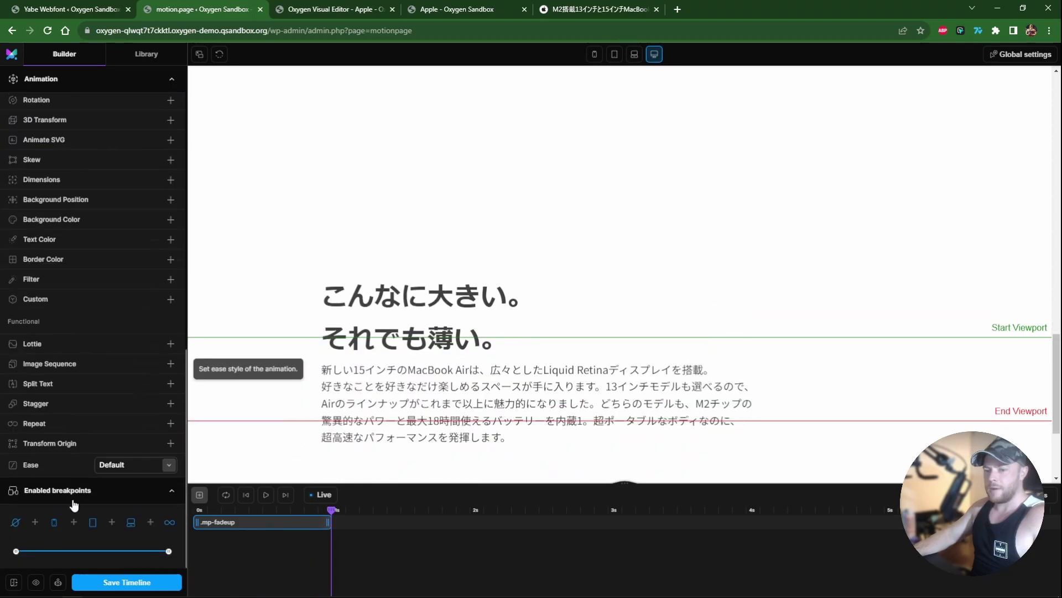
{"action": "left_click", "coordinate": [110, 465]}
{"action": "scroll", "coordinate": [108, 443], "scroll_direction": "down", "scroll_amount": 3}
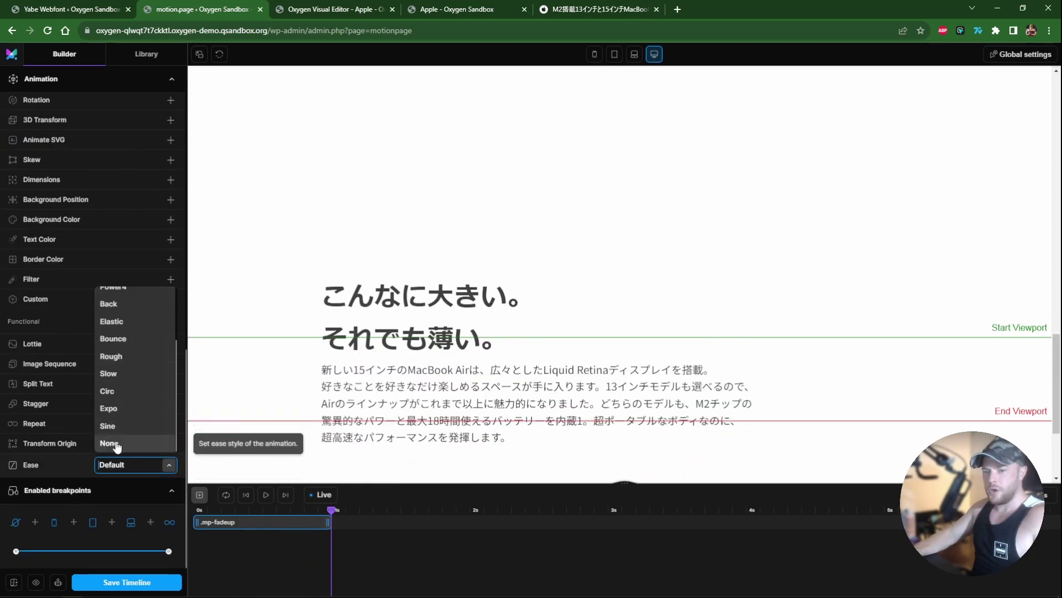
{"action": "left_click", "coordinate": [108, 445]}
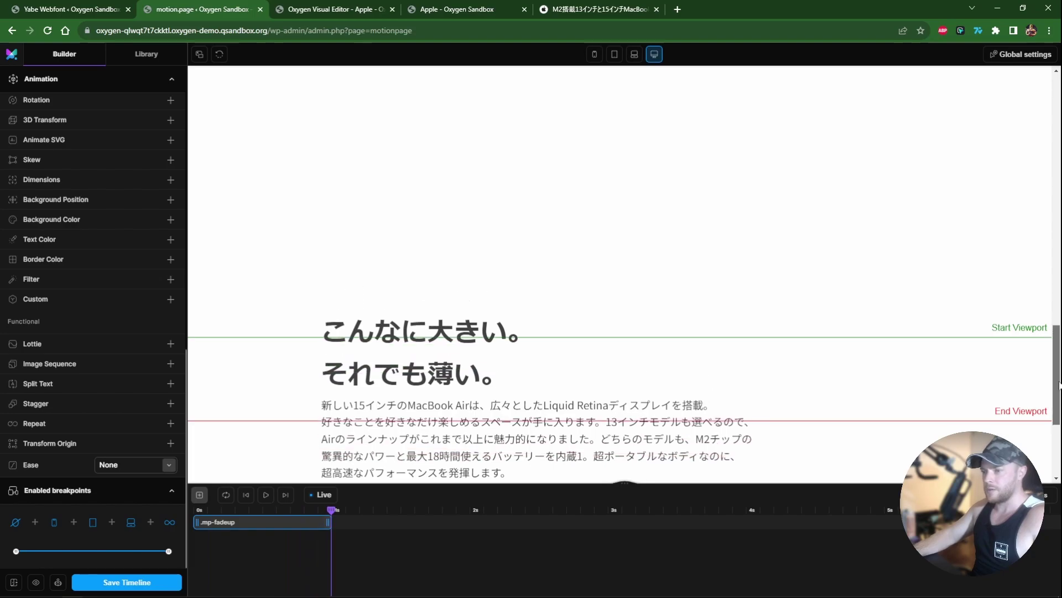
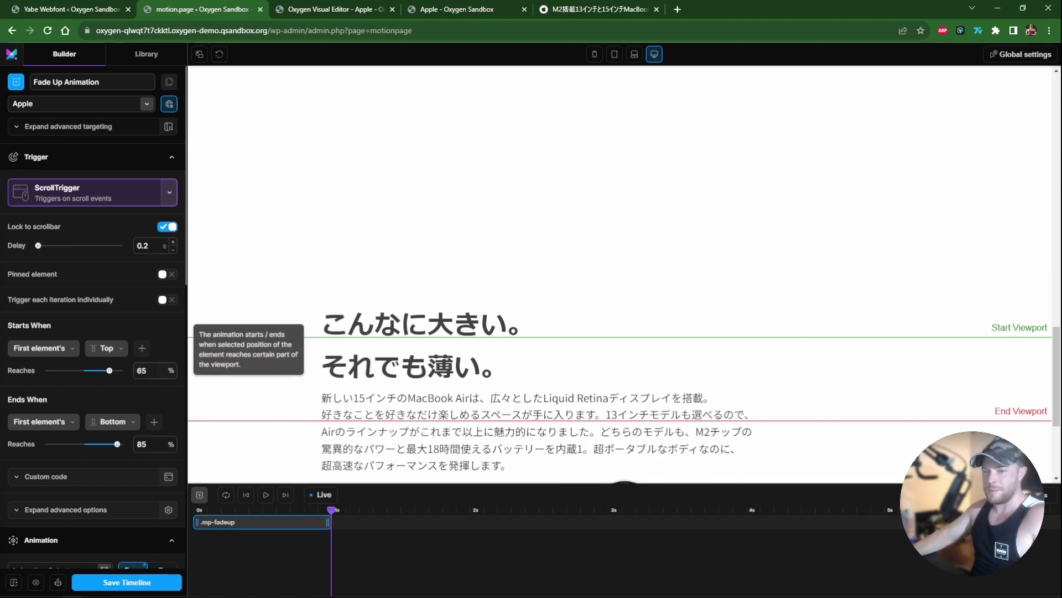
Set the scroll trigger to start at 85% and end at 65% of the viewport, and preview the fade
{"action": "type", "text": "5"}
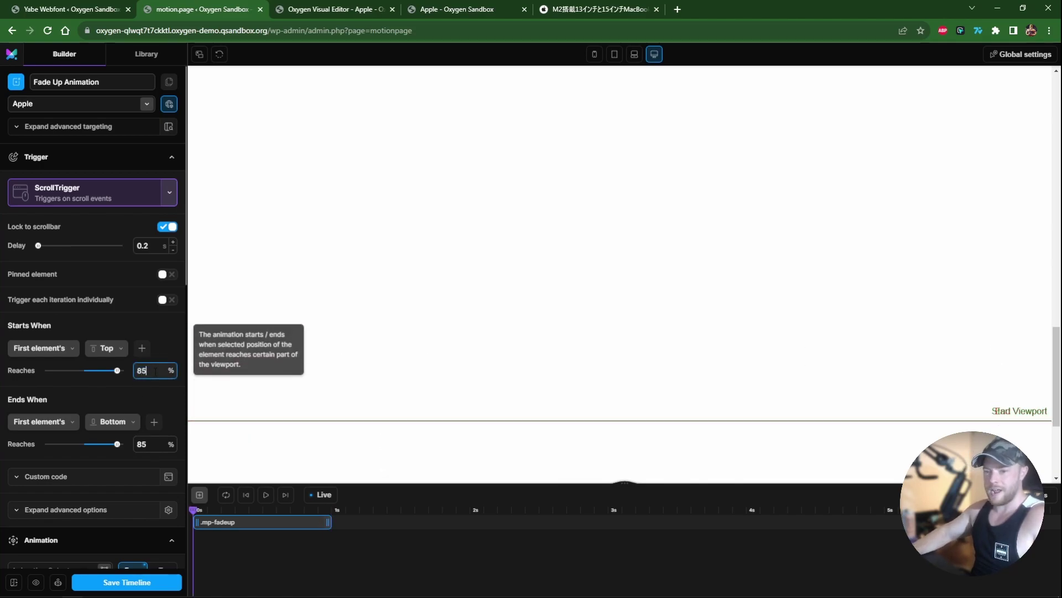
{"action": "left_click", "coordinate": [161, 442]}
{"action": "key", "text": "BackSpace"}
{"action": "key", "text": "BackSpace"}
{"action": "type", "text": "65"}
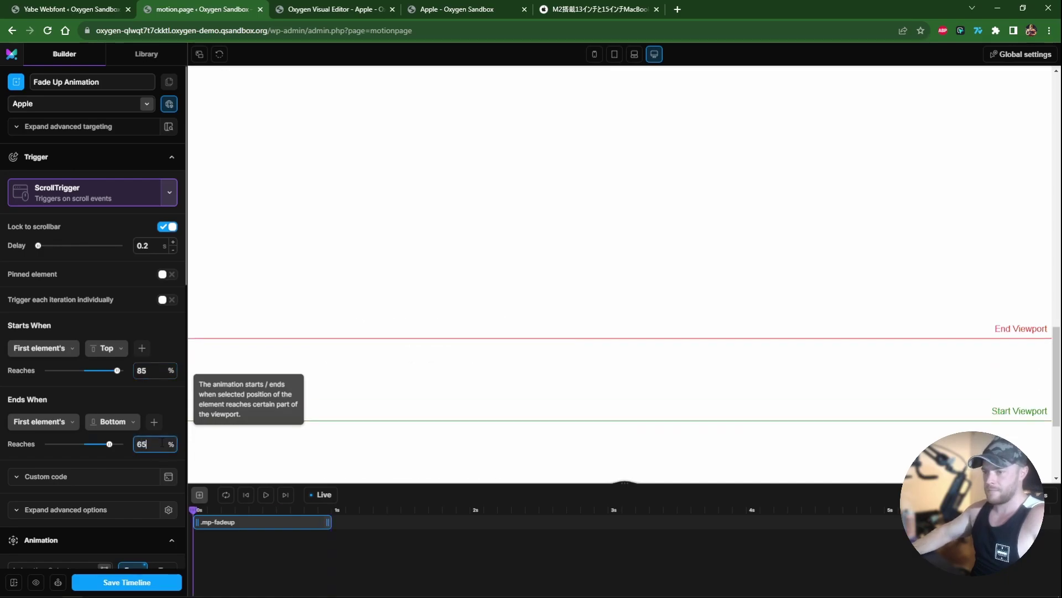
{"action": "mouse_move", "coordinate": [1061, 363]}
{"action": "left_mouse_down"}
{"action": "mouse_move", "coordinate": [1061, 401]}
{"action": "mouse_move", "coordinate": [1061, 345]}
{"action": "mouse_move", "coordinate": [1061, 366]}
{"action": "mouse_move", "coordinate": [1058, 350]}
{"action": "mouse_move", "coordinate": [1043, 373]}
{"action": "left_mouse_up"}
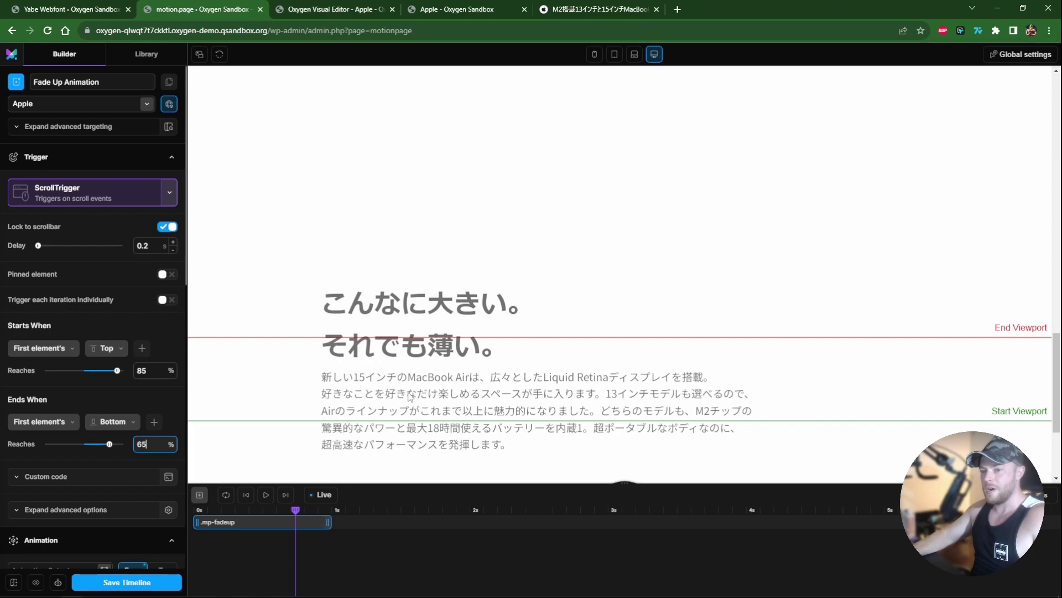
Make the animation trigger each iteration individually, save the timeline, and preview the effect on the live Apple page
{"action": "mouse_move", "coordinate": [51, 303]}
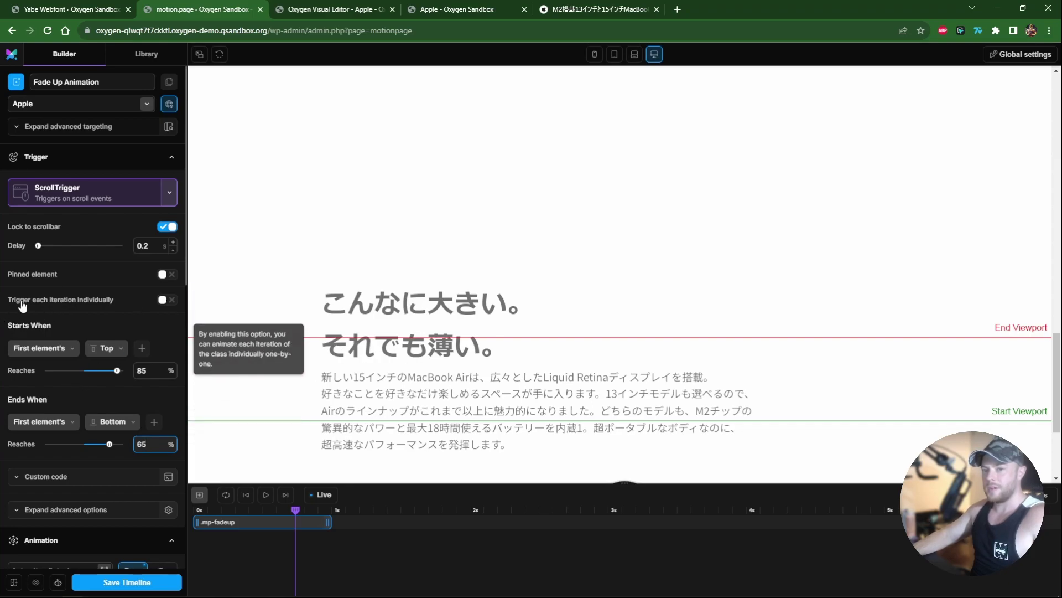
{"action": "left_click", "coordinate": [165, 301]}
{"action": "left_click_drag", "start_coordinate": [1059, 348], "coordinate": [1059, 418]}
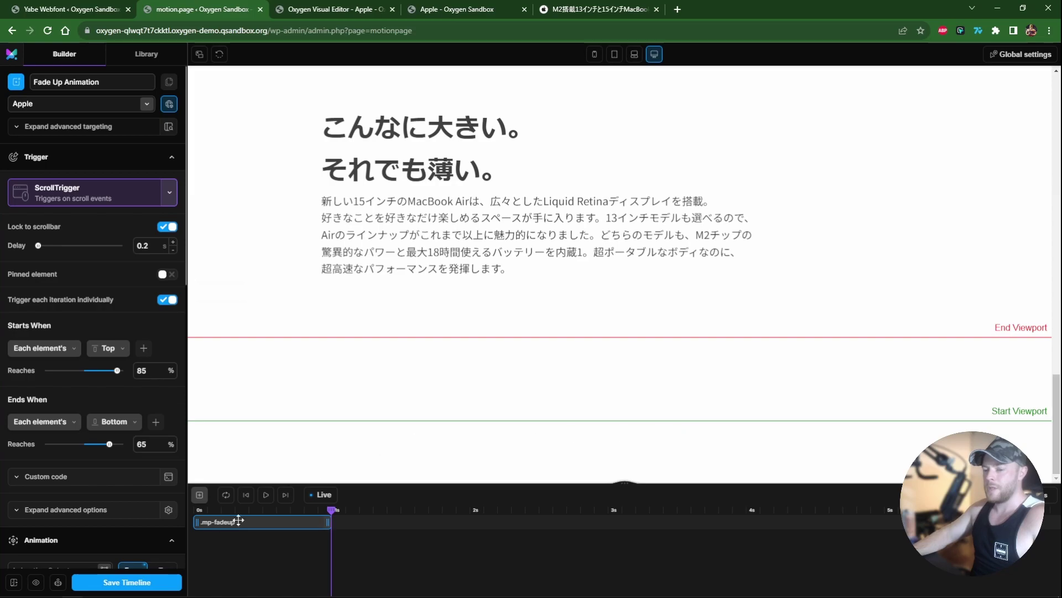
{"action": "left_click", "coordinate": [147, 584]}
{"action": "left_click", "coordinate": [456, 10]}
{"action": "left_click_drag", "start_coordinate": [1058, 100], "coordinate": [1058, 492]}
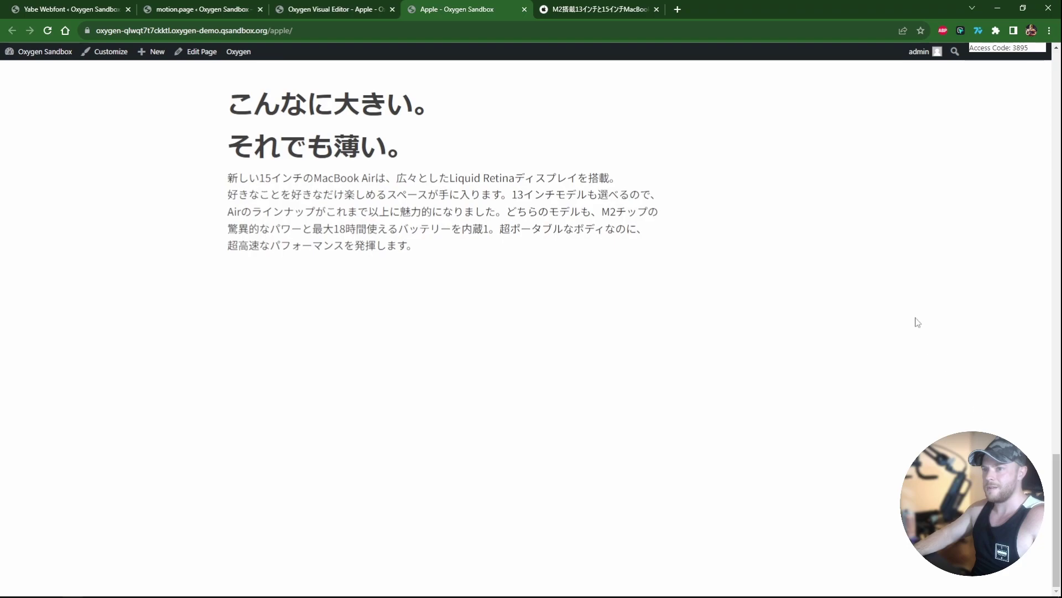
In the Oxygen editor, duplicate the second section's heading and move the copy out of its Div directly into the section
{"action": "left_click", "coordinate": [312, 5]}
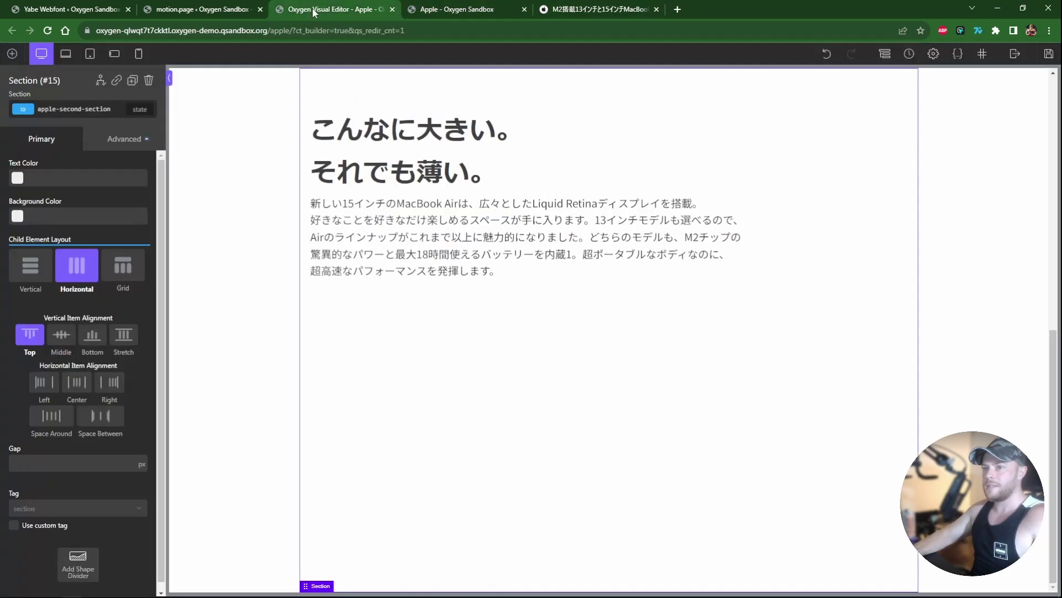
{"action": "left_click", "coordinate": [386, 162]}
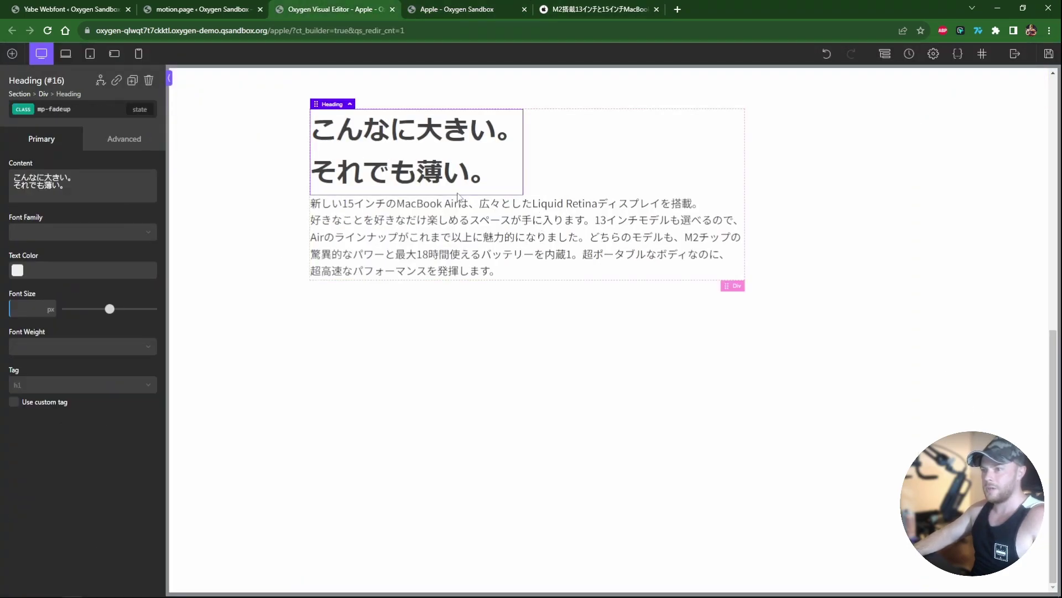
{"action": "key", "text": "ctrl+d"}
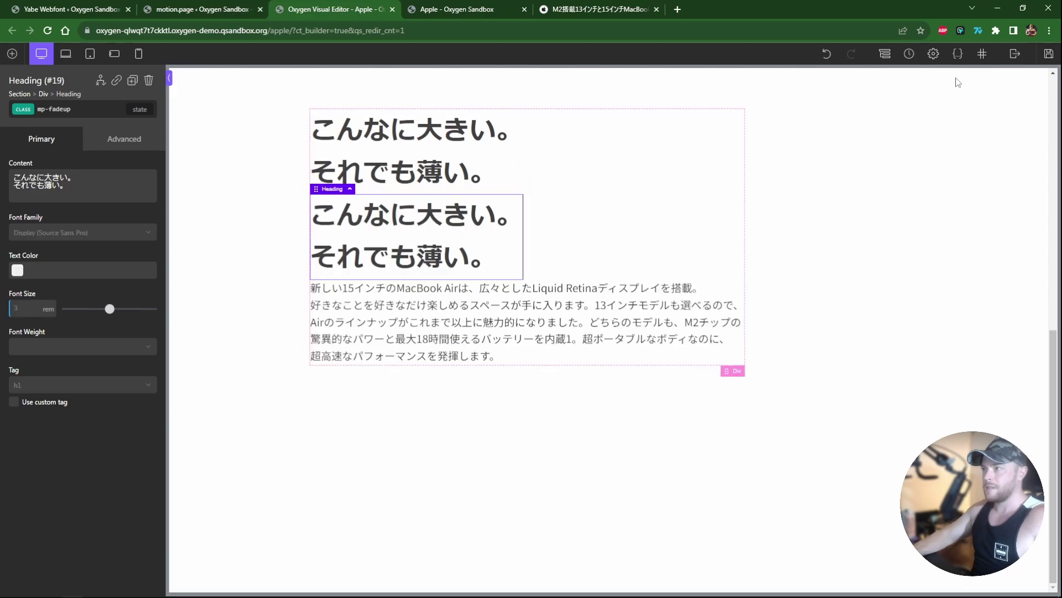
{"action": "left_click", "coordinate": [884, 54]}
{"action": "left_click_drag", "start_coordinate": [948, 199], "coordinate": [951, 161]}
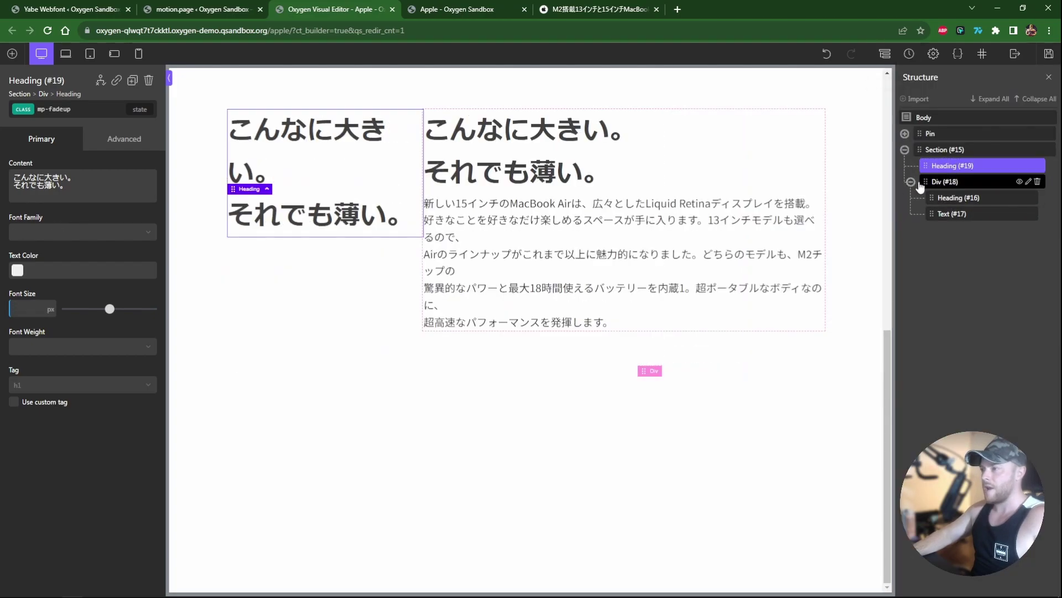
Lay out the second section's children vertically and place the text Div above the duplicated heading
{"action": "left_click", "coordinate": [944, 150]}
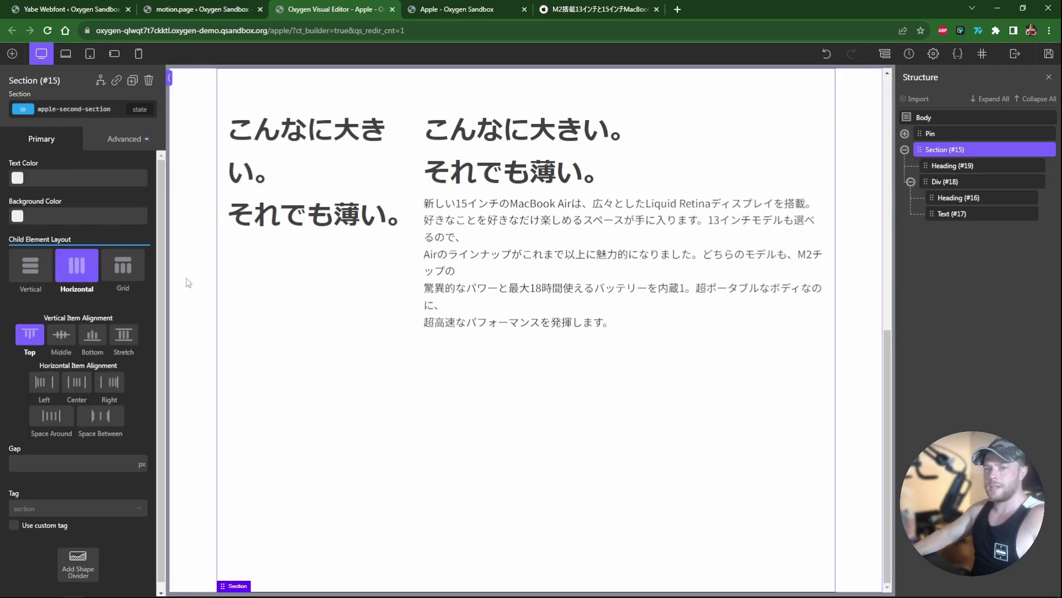
{"action": "left_click", "coordinate": [49, 272]}
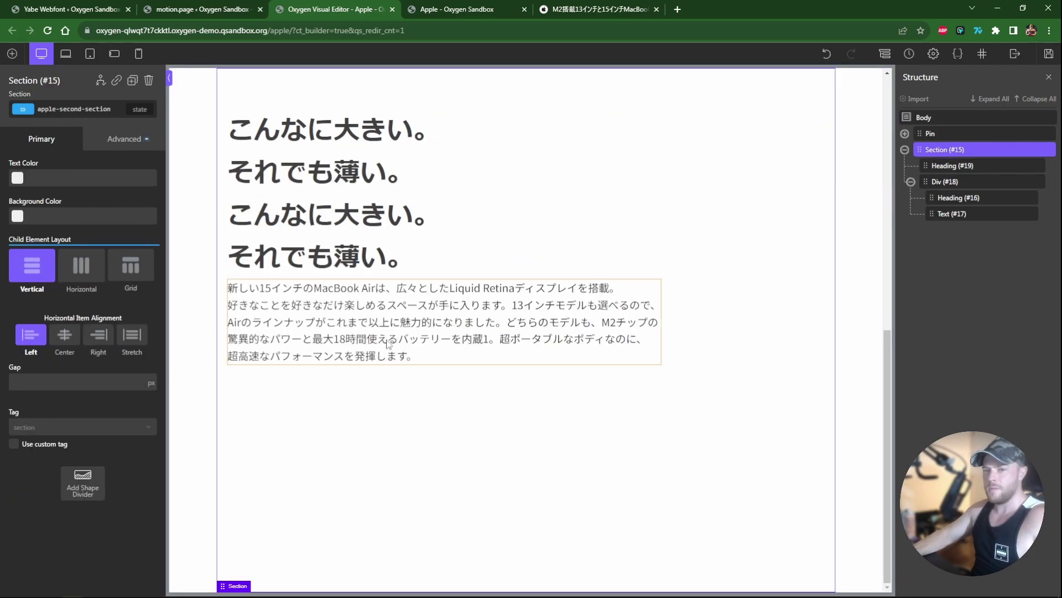
{"action": "left_click", "coordinate": [911, 181]}
{"action": "left_click_drag", "start_coordinate": [931, 182], "coordinate": [934, 166]}
{"action": "left_click", "coordinate": [943, 182]}
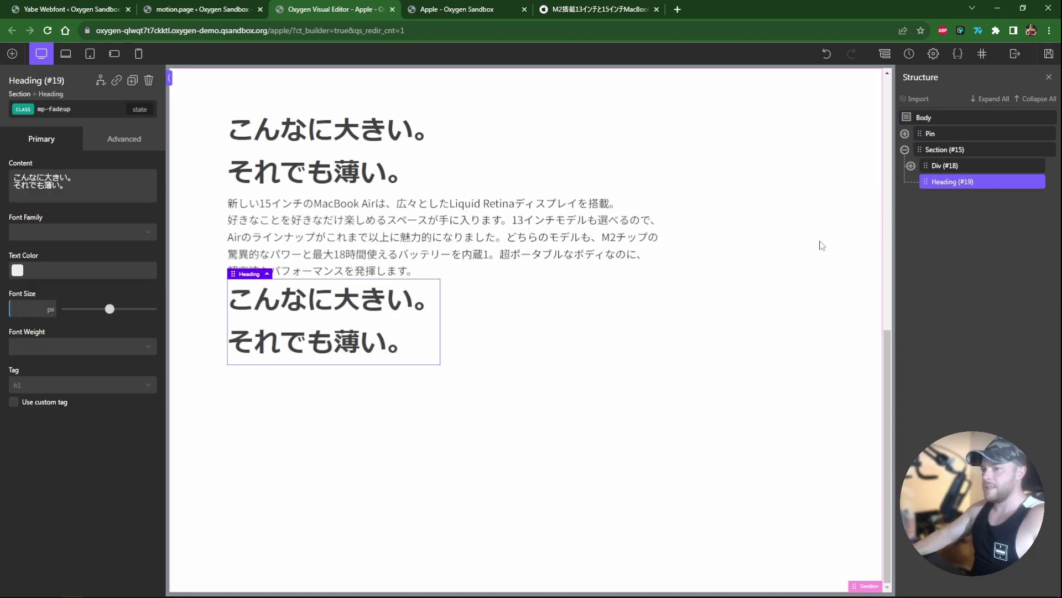
Replace the duplicated heading's text with "Macbook Air 15""
{"action": "triple_click", "coordinate": [339, 319]}
{"action": "type", "text": "Macbook Air 15\""}
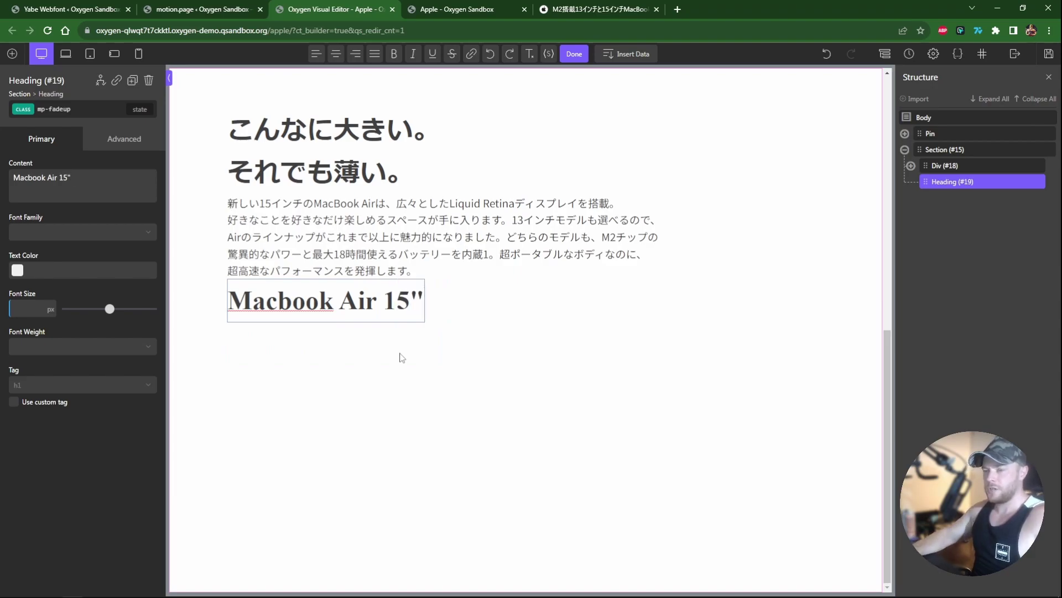
{"action": "left_click", "coordinate": [399, 353]}
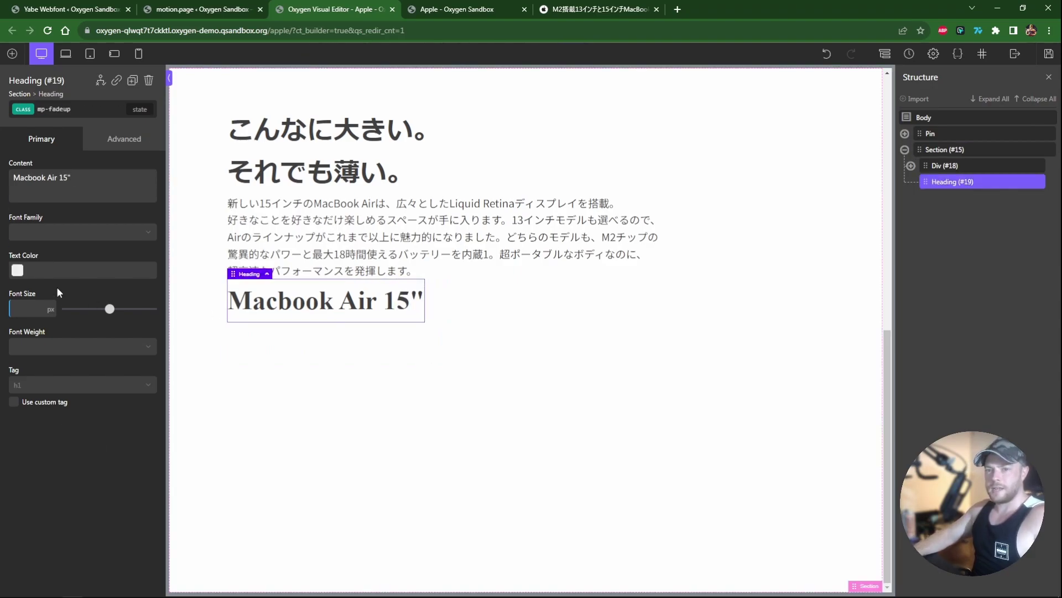
On the new heading's own ID selector, set the font family to SF Pro and the font size to 6 rem
{"action": "left_click", "coordinate": [71, 114]}
{"action": "left_click", "coordinate": [61, 192]}
{"action": "left_click", "coordinate": [44, 241]}
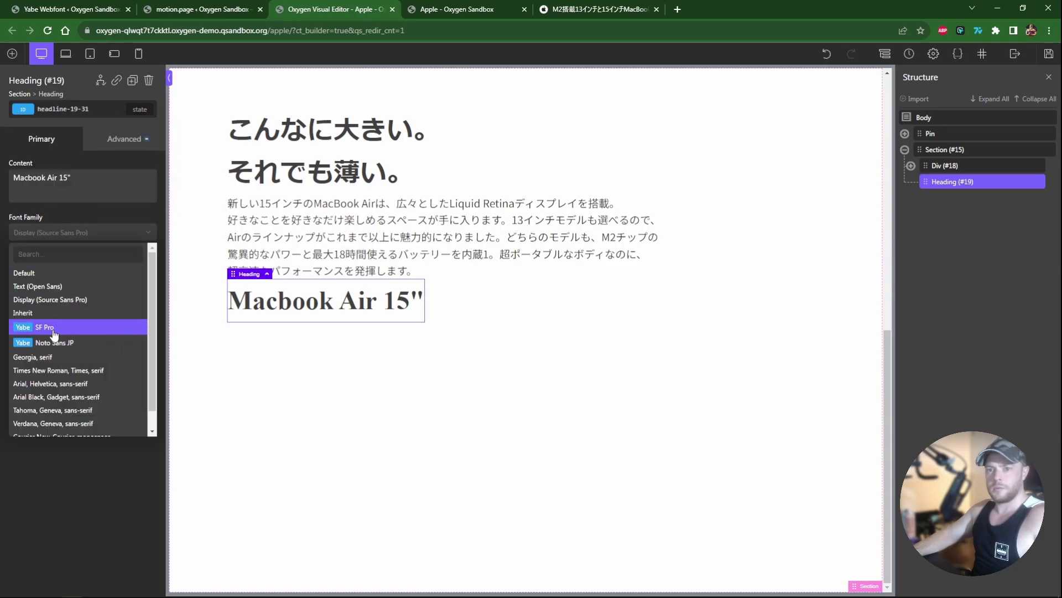
{"action": "left_click", "coordinate": [34, 327]}
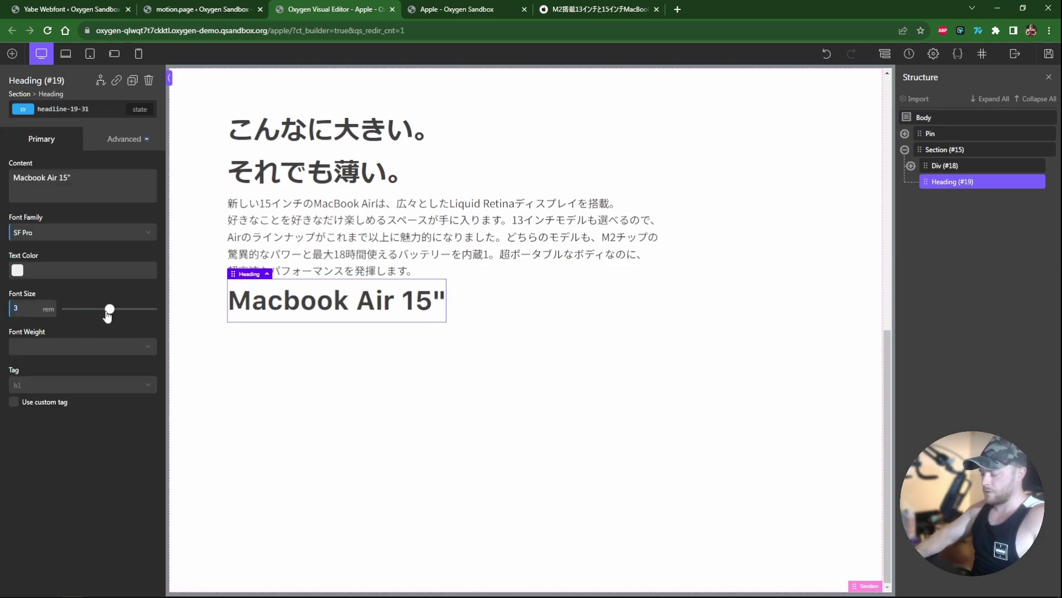
{"action": "key", "text": "BackSpace"}
{"action": "type", "text": "6"}
{"action": "left_click", "coordinate": [434, 420]}
Center the new heading with auto left and right margins, and give it a 150 px top margin
{"action": "left_click", "coordinate": [361, 297]}
{"action": "left_click", "coordinate": [124, 138]}
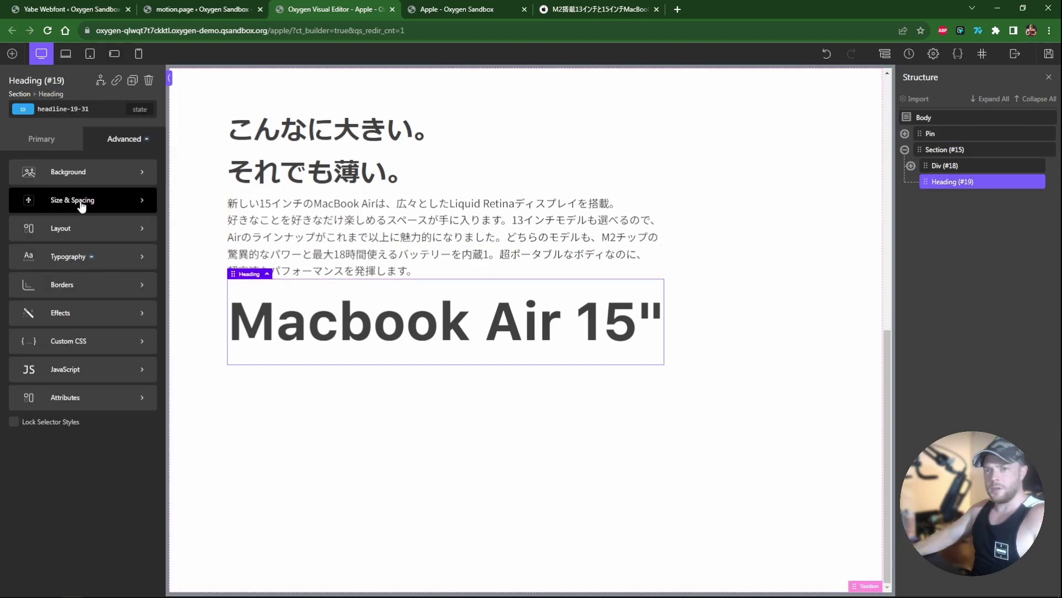
{"action": "left_click", "coordinate": [119, 201]}
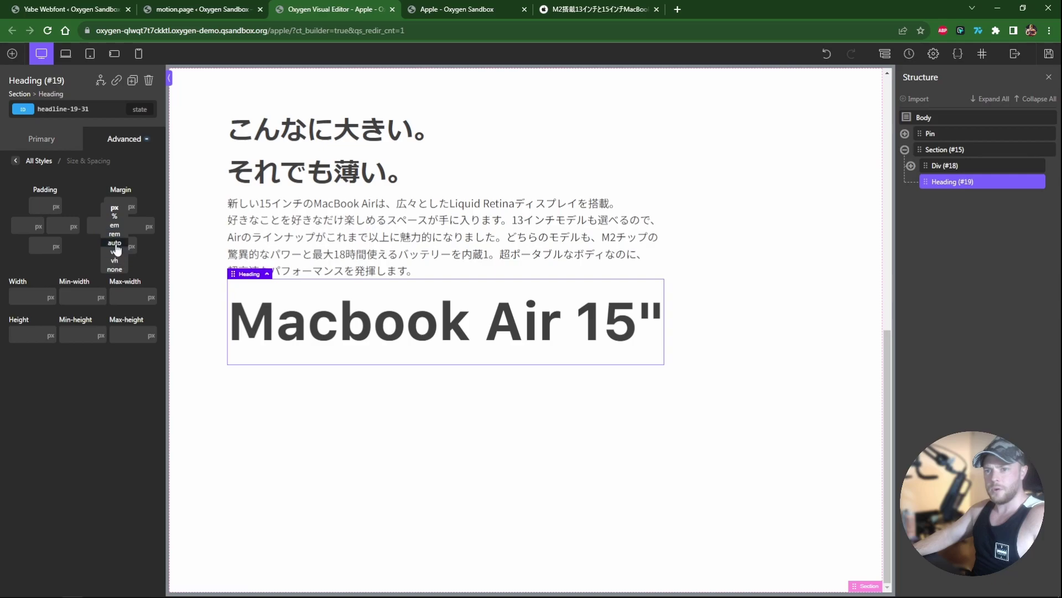
{"action": "left_click", "coordinate": [114, 243]}
{"action": "left_click", "coordinate": [149, 226]}
{"action": "left_click", "coordinate": [149, 243]}
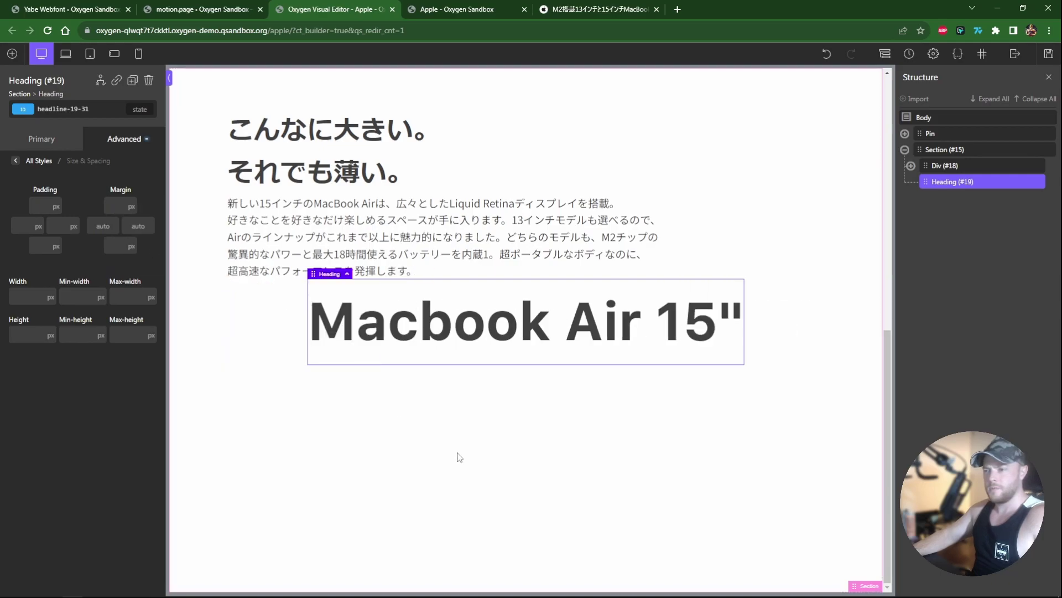
{"action": "left_click", "coordinate": [95, 206]}
{"action": "left_click", "coordinate": [117, 209]}
{"action": "type", "text": "150"}
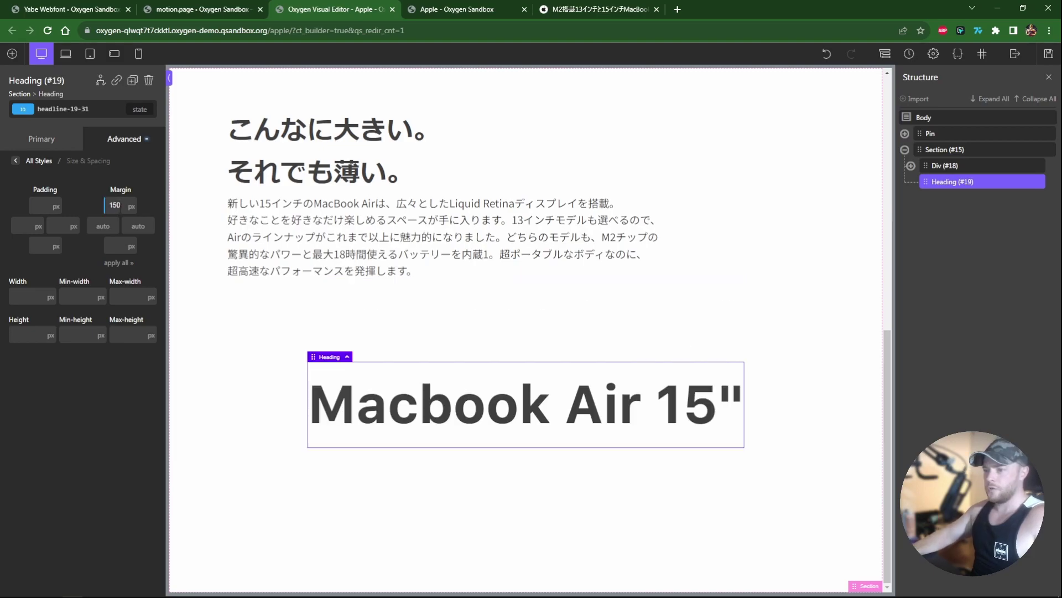
{"action": "left_click", "coordinate": [537, 492]}
Check that the new heading carries the mp-fadeup class, and save the page
{"action": "left_click", "coordinate": [521, 402]}
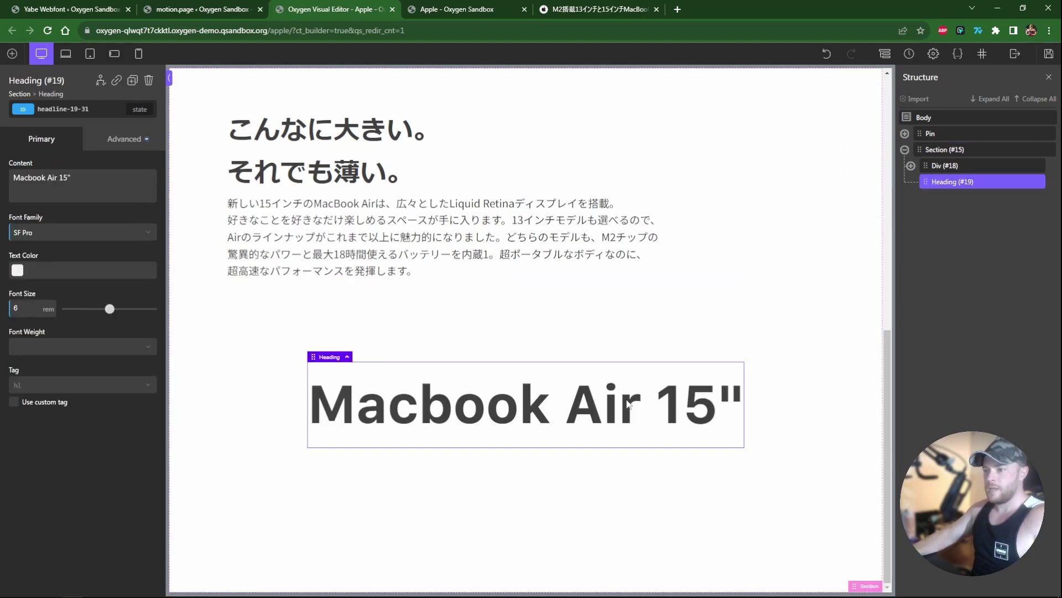
{"action": "left_click", "coordinate": [60, 109]}
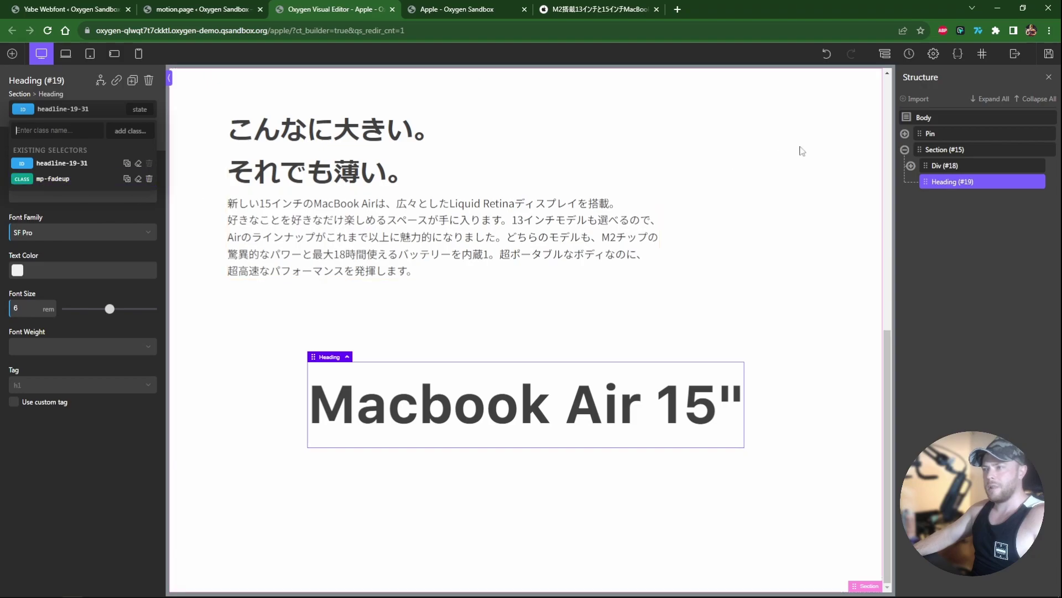
{"action": "left_click", "coordinate": [1049, 53]}
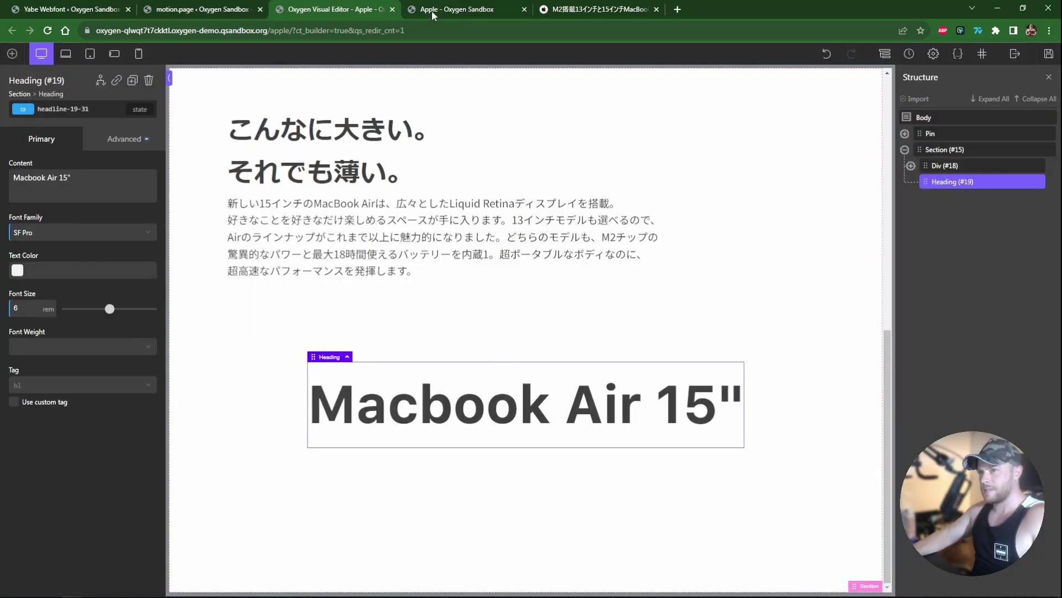
Reload the live Apple page and examine how the second section's text and the new heading fade up on scroll
{"action": "left_click", "coordinate": [207, 8]}
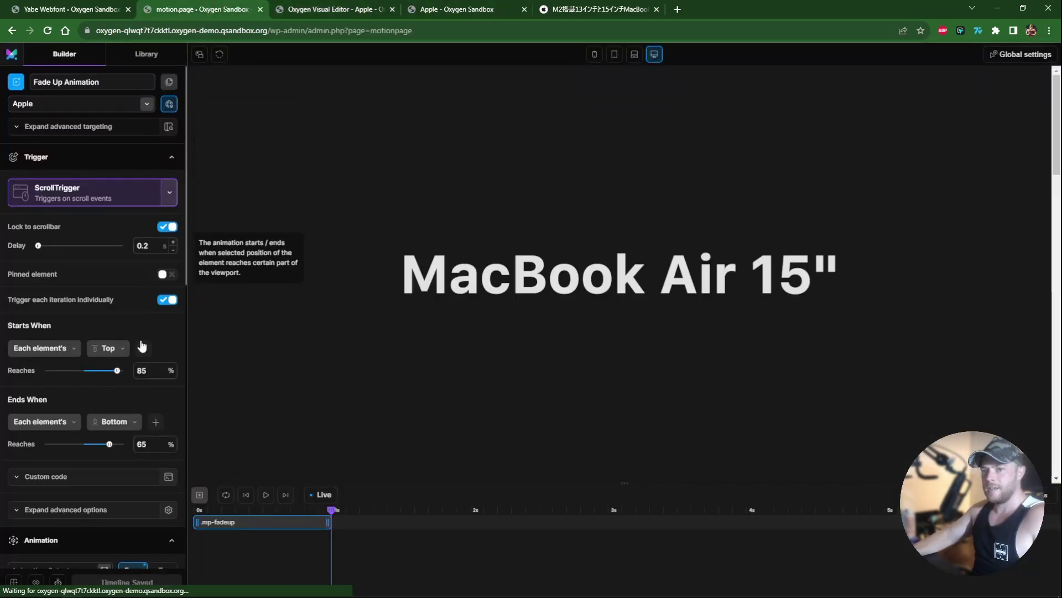
{"action": "left_click", "coordinate": [434, 5]}
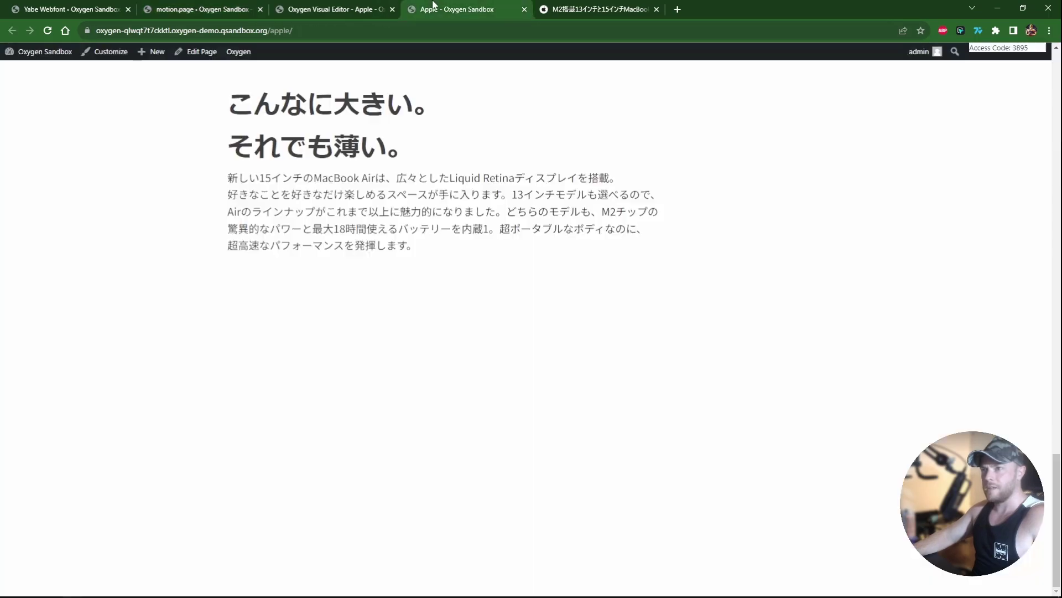
{"action": "key", "text": "F5"}
{"action": "scroll", "coordinate": [504, 191], "scroll_direction": "down", "scroll_amount": 10}
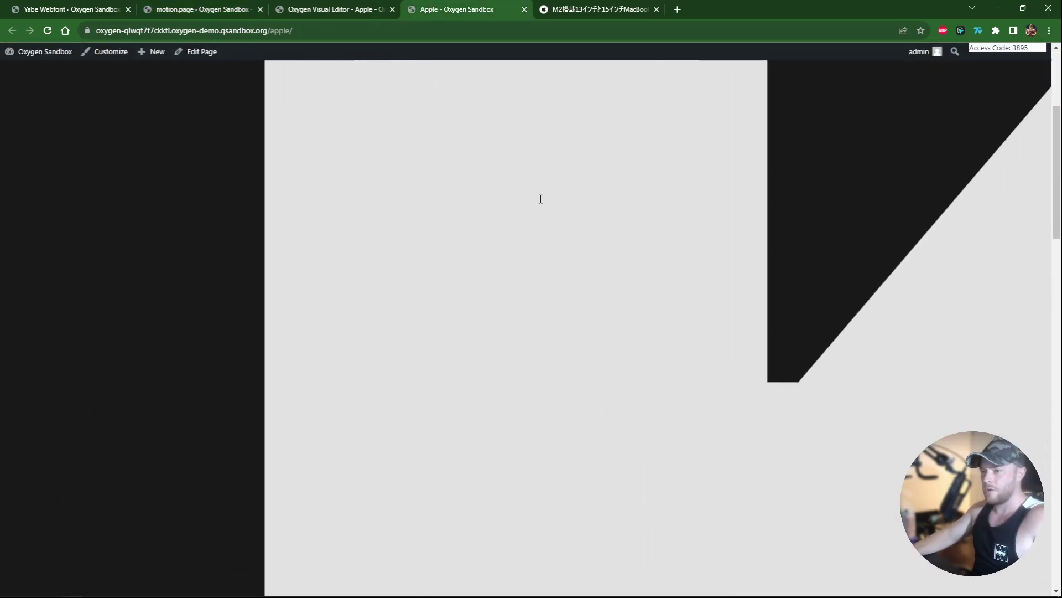
{"action": "scroll", "coordinate": [533, 219], "scroll_direction": "down", "scroll_amount": 8}
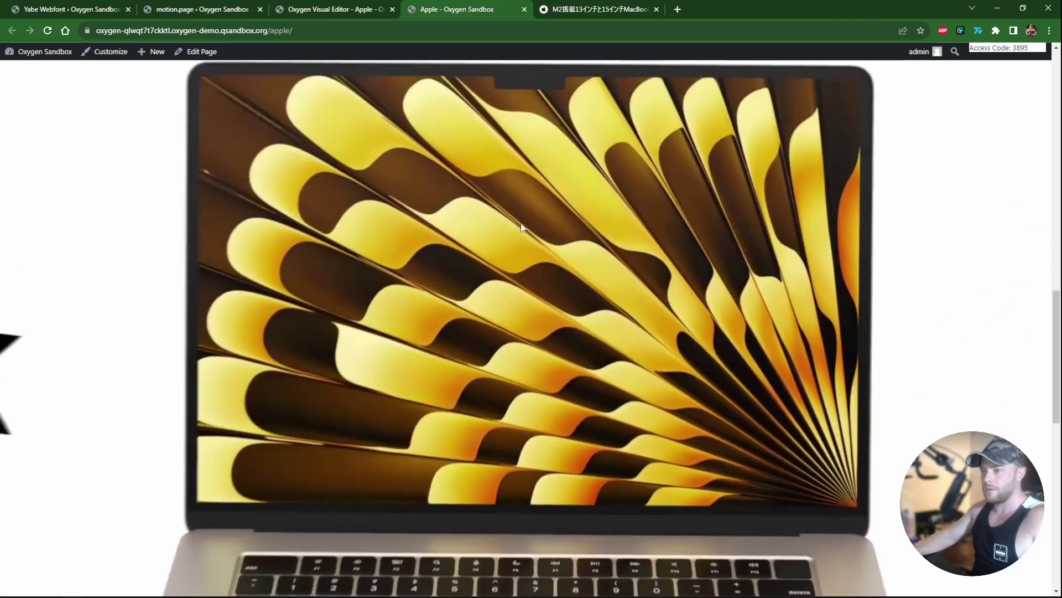
{"action": "scroll", "coordinate": [514, 228], "scroll_direction": "down", "scroll_amount": 5}
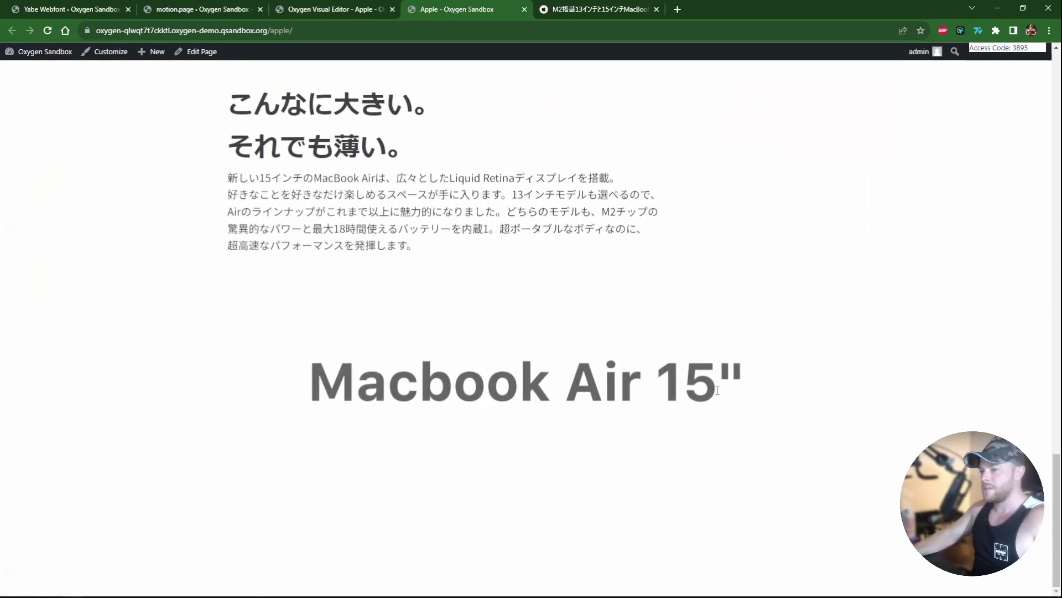
Add an empty section at the end of the page body in the Oxygen editor, and save the page
{"action": "left_click_drag", "start_coordinate": [742, 377], "coordinate": [319, 375]}
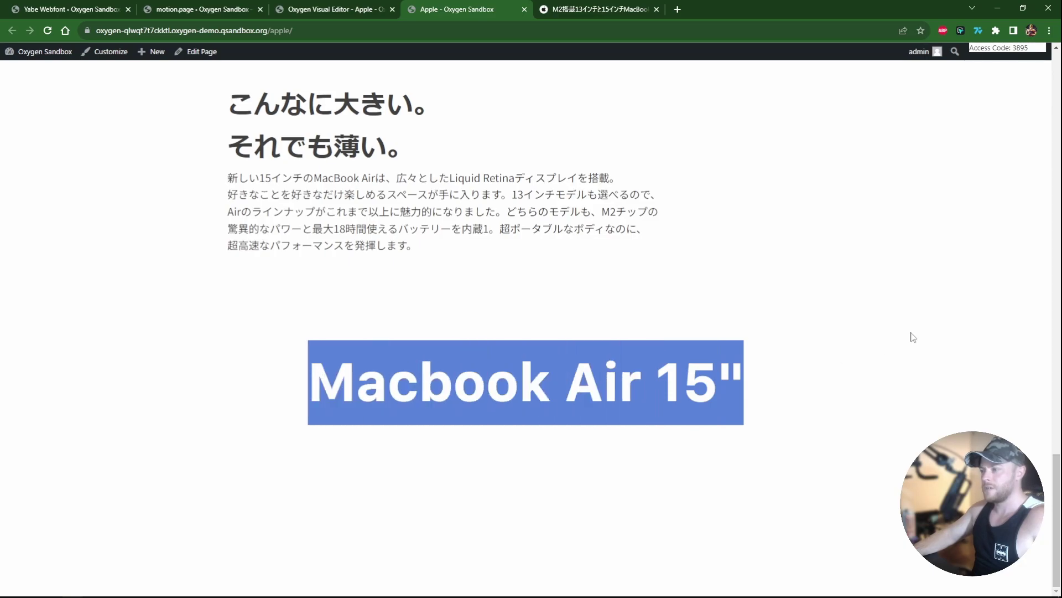
{"action": "left_click_drag", "start_coordinate": [1055, 490], "coordinate": [1058, 539]}
{"action": "key", "text": "ctrl+shift+Tab"}
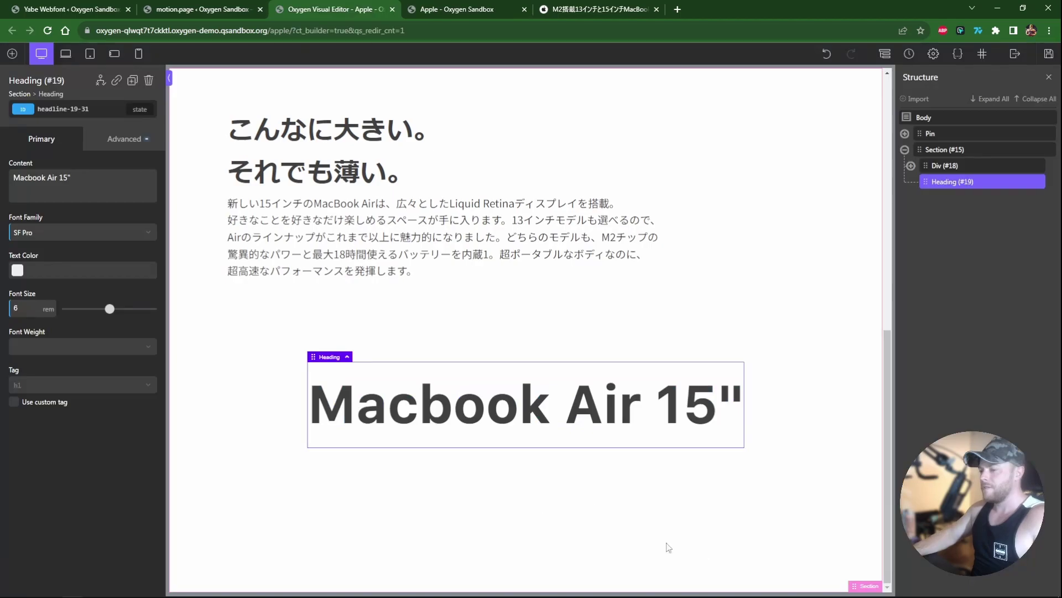
{"action": "left_click", "coordinate": [911, 166]}
{"action": "left_click", "coordinate": [911, 165]}
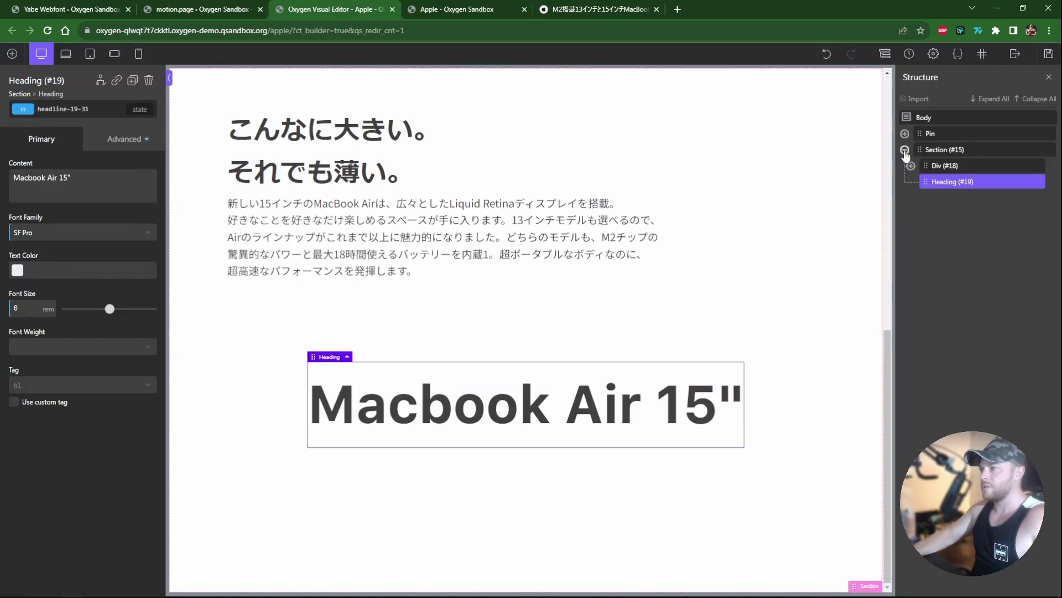
{"action": "left_click", "coordinate": [905, 149]}
{"action": "left_click", "coordinate": [939, 117]}
{"action": "left_click", "coordinate": [14, 54]}
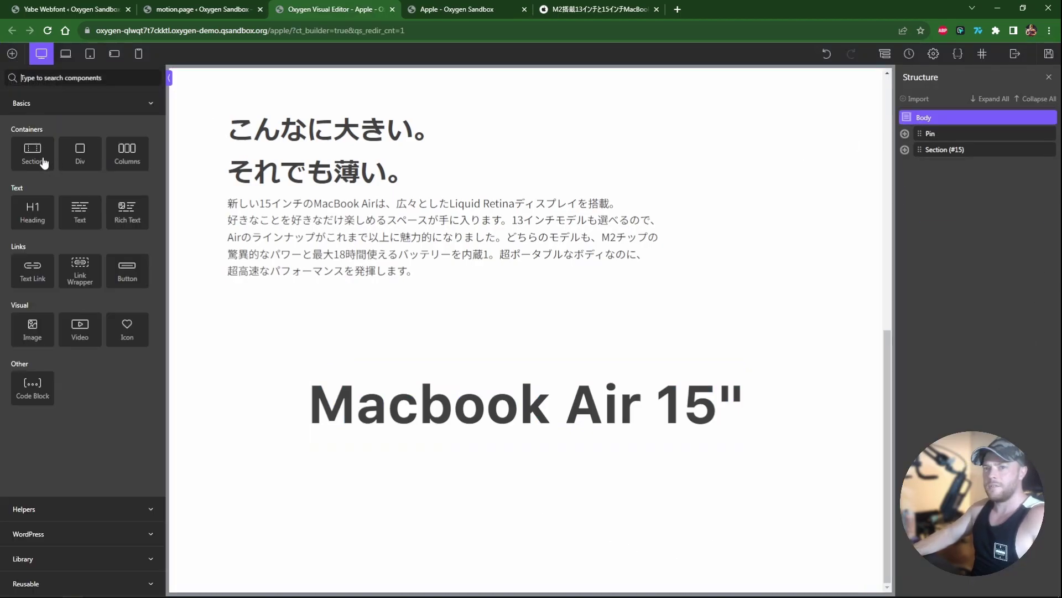
{"action": "left_click", "coordinate": [36, 154]}
{"action": "left_click", "coordinate": [1048, 54]}
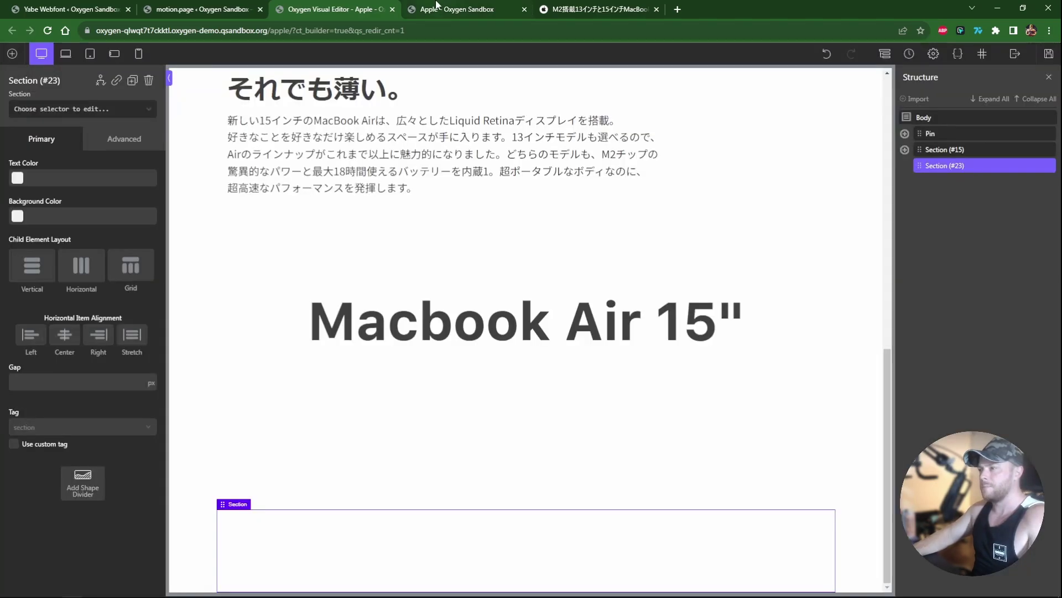
Reload the live page and examine how the laptop sequence and the second section's heading behave on scroll
{"action": "left_click", "coordinate": [436, 8]}
{"action": "left_click", "coordinate": [710, 221]}
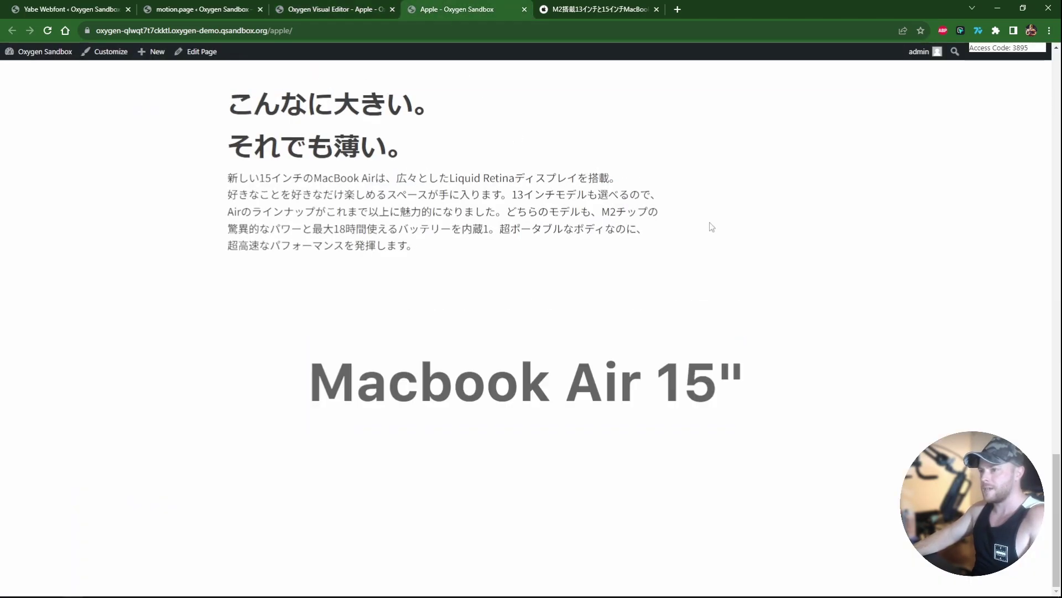
{"action": "key", "text": "F5"}
{"action": "scroll", "coordinate": [750, 258], "scroll_direction": "down", "scroll_amount": 20}
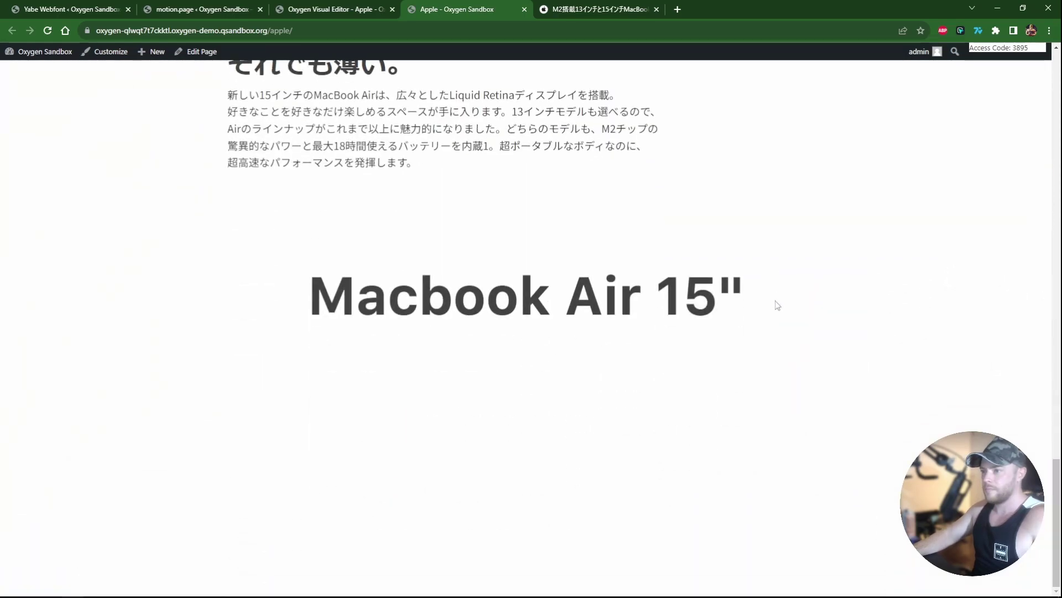
{"action": "scroll", "coordinate": [775, 300], "scroll_direction": "up", "scroll_amount": 10}
{"action": "scroll", "coordinate": [775, 301], "scroll_direction": "down", "scroll_amount": 5}
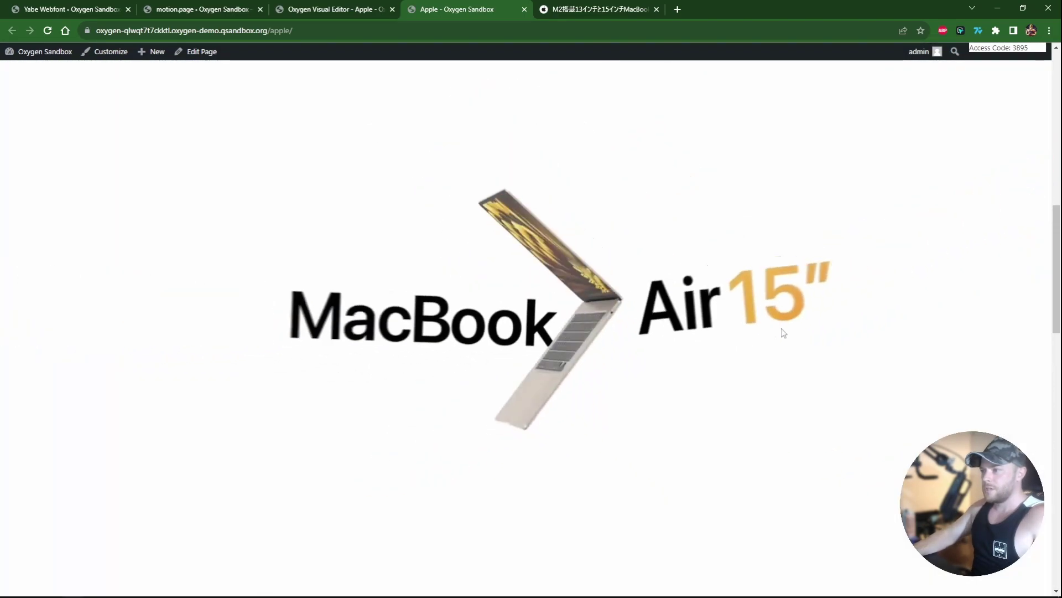
{"action": "scroll", "coordinate": [707, 324], "scroll_direction": "up", "scroll_amount": 2}
{"action": "scroll", "coordinate": [697, 326], "scroll_direction": "down", "scroll_amount": 3}
Sample the orange of the 15″ lettering in the live page's laptop image with the Hoverify colour eyedropper
{"action": "right_click", "coordinate": [843, 289]}
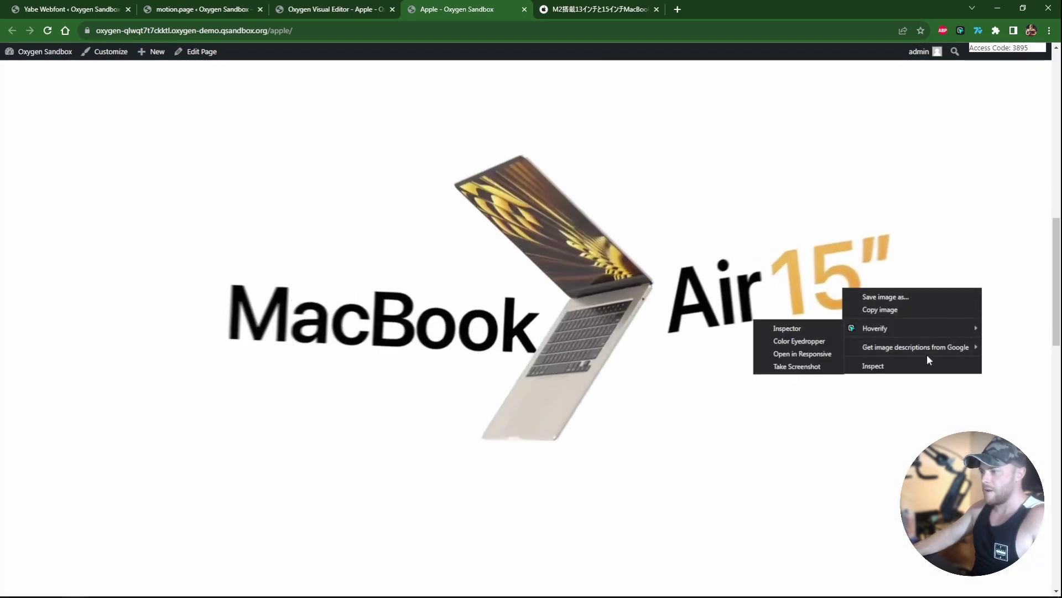
{"action": "left_click", "coordinate": [792, 340]}
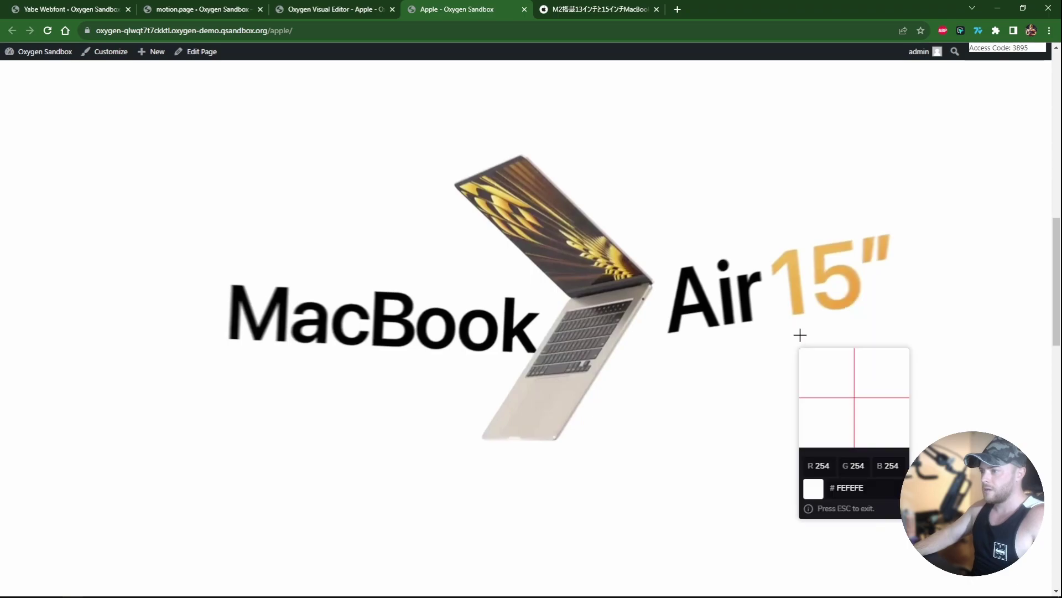
{"action": "left_click", "coordinate": [819, 260]}
In the second section's heading, turn 15" into a span and set its text colour to #efb553
{"action": "key", "text": "ctrl+shift+Tab"}
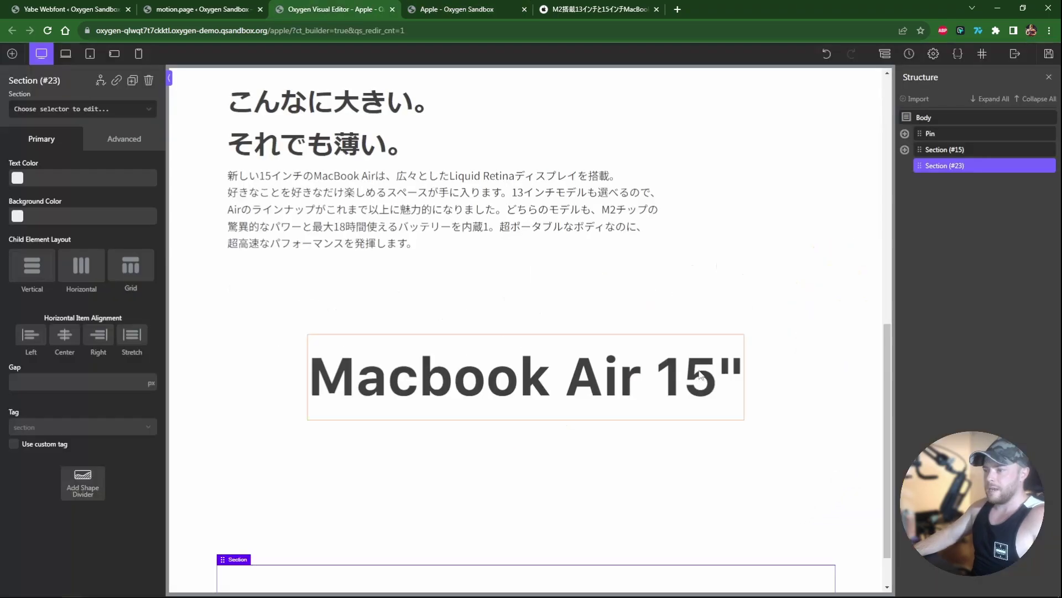
{"action": "key", "text": "shift+Left"}
{"action": "key", "text": "shift+Left"}
{"action": "key", "text": "shift+Left"}
{"action": "left_click", "coordinate": [548, 53]}
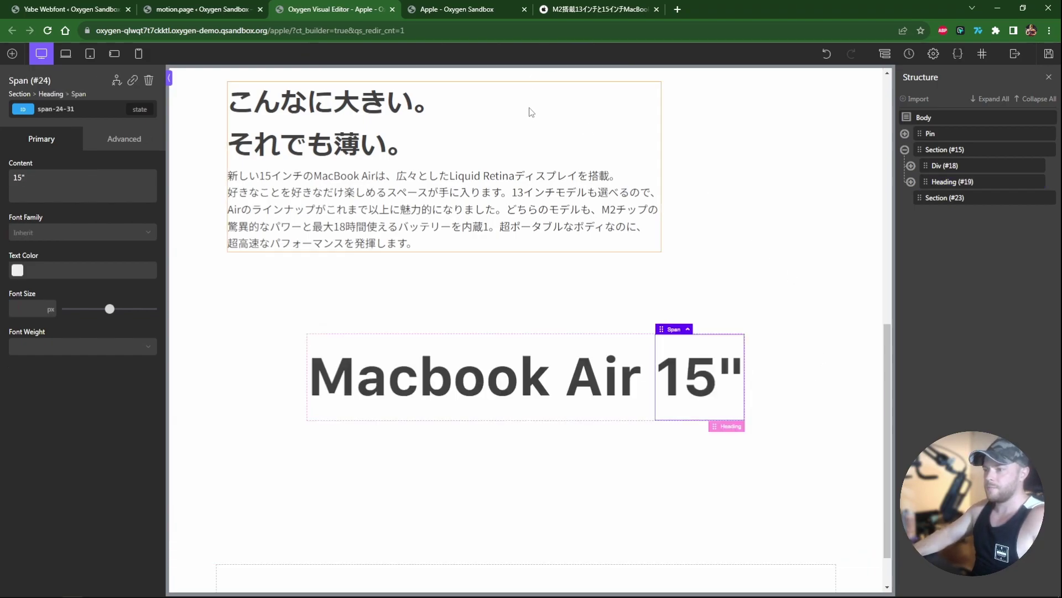
In the first section's heading, turn 15" into a span, colour it #efb553, and save the page
{"action": "scroll", "coordinate": [877, 396], "scroll_direction": "up", "scroll_amount": 8}
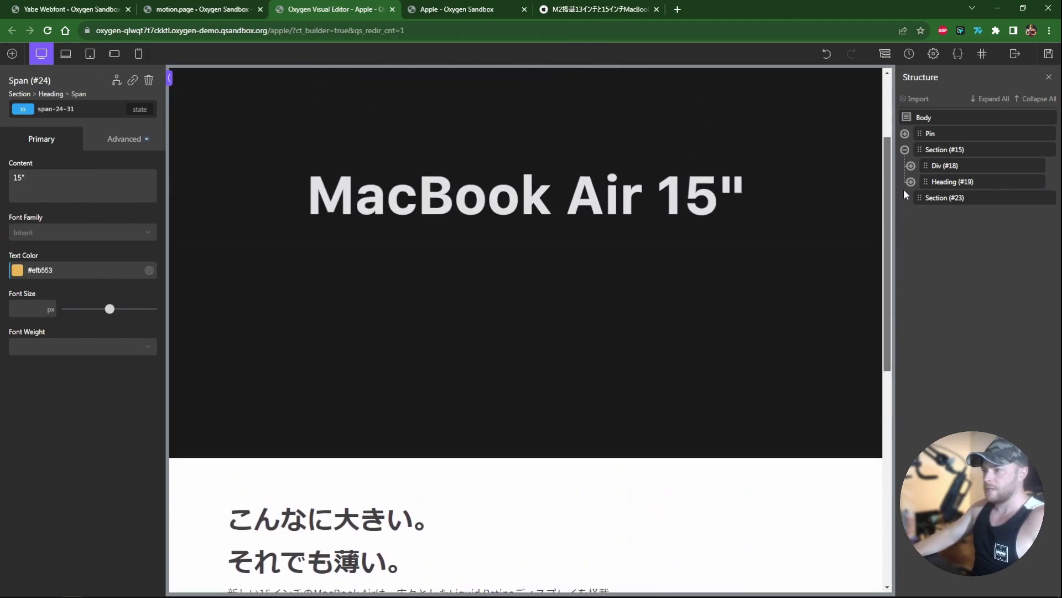
{"action": "left_click", "coordinate": [721, 293]}
{"action": "left_click", "coordinate": [721, 293]}
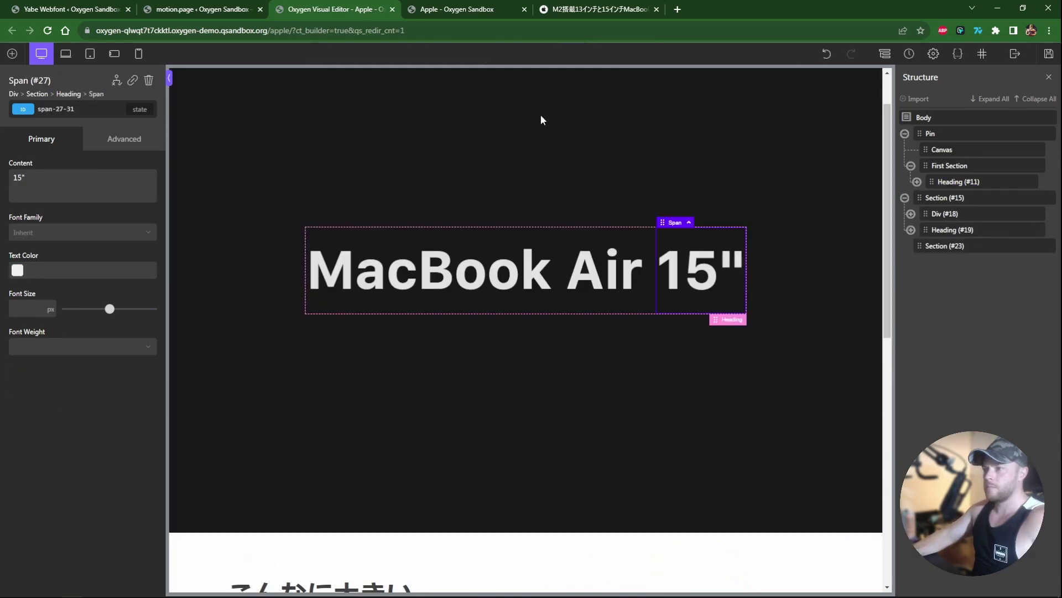
{"action": "left_click", "coordinate": [1017, 55]}
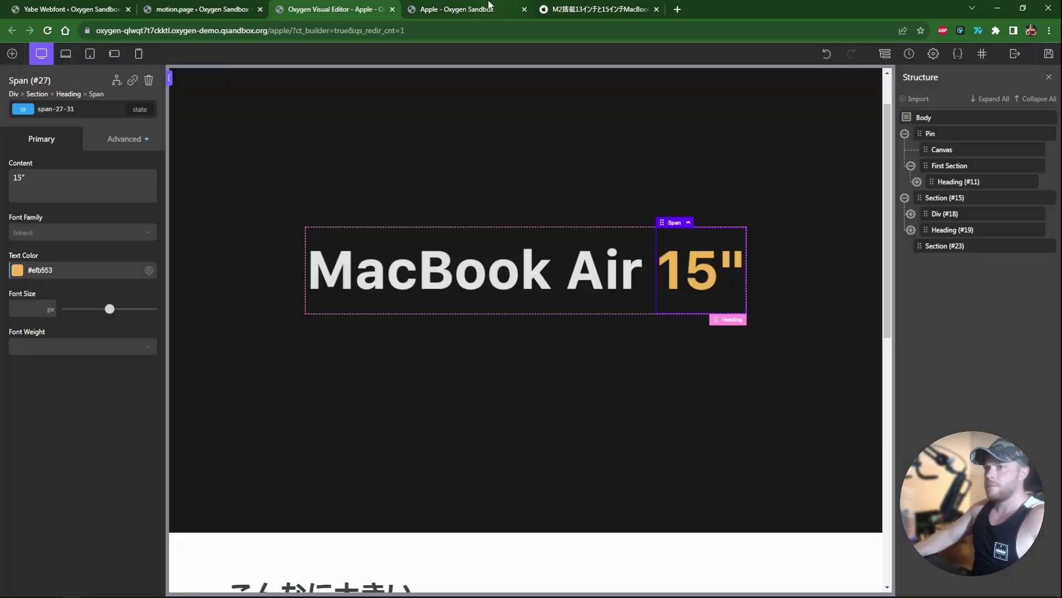
Reload the live page to check the heading's span colour, and compare it with Apple's original MacBook Air page
{"action": "left_click", "coordinate": [491, 9]}
{"action": "key", "text": "F5"}
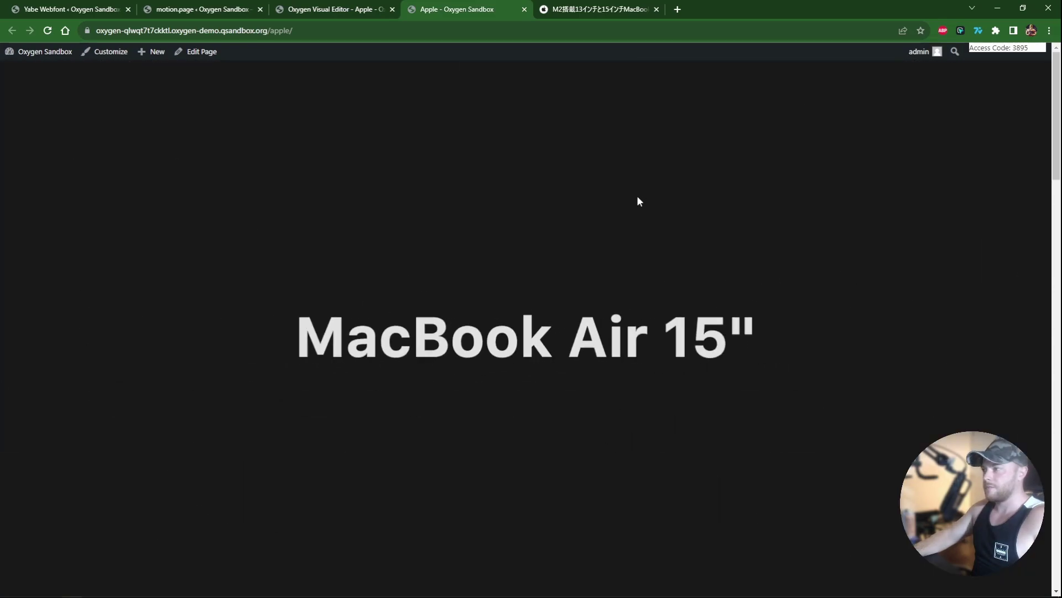
{"action": "key", "text": "F5"}
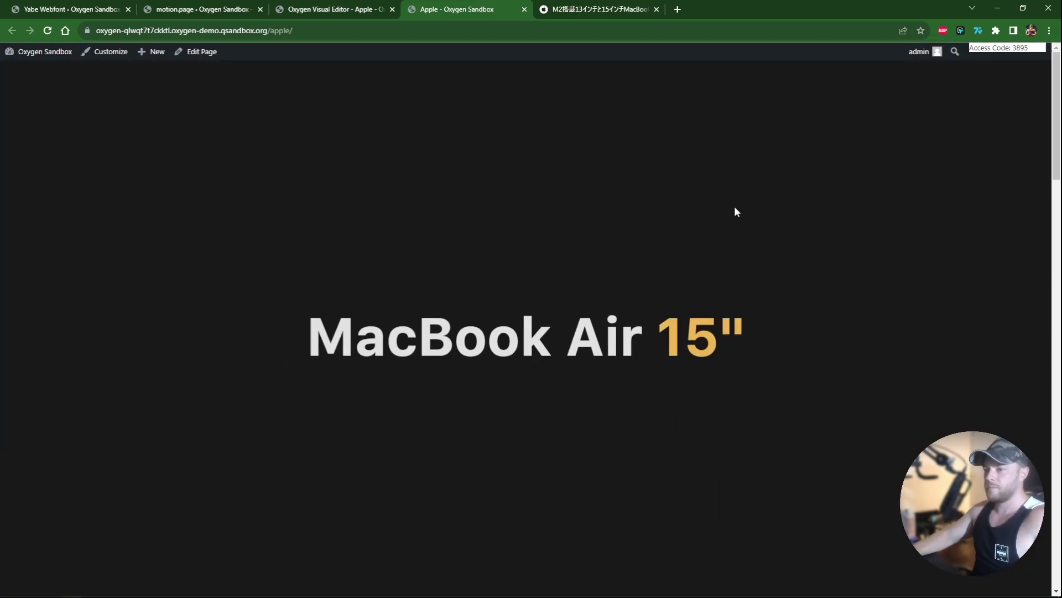
{"action": "left_click", "coordinate": [598, 9]}
{"action": "scroll", "coordinate": [530, 285], "scroll_direction": "up", "scroll_amount": 5}
{"action": "scroll", "coordinate": [530, 283], "scroll_direction": "up", "scroll_amount": 10}
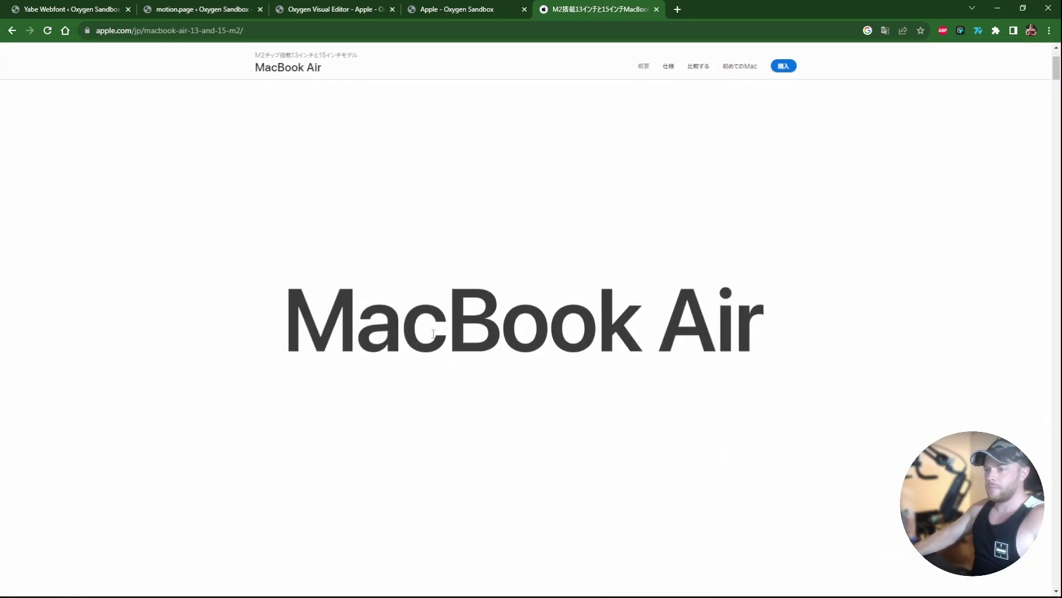
Examine the live recreated page from its first heading down to the second section's fade-up animations
{"action": "left_click", "coordinate": [512, 5]}
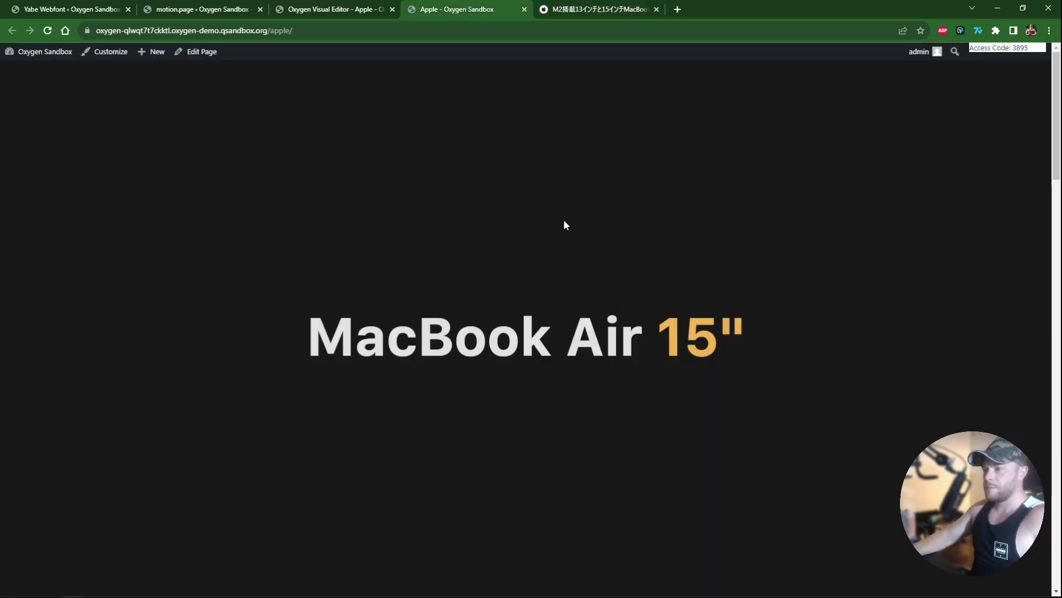
{"action": "left_click_drag", "start_coordinate": [1057, 130], "coordinate": [1014, 103]}
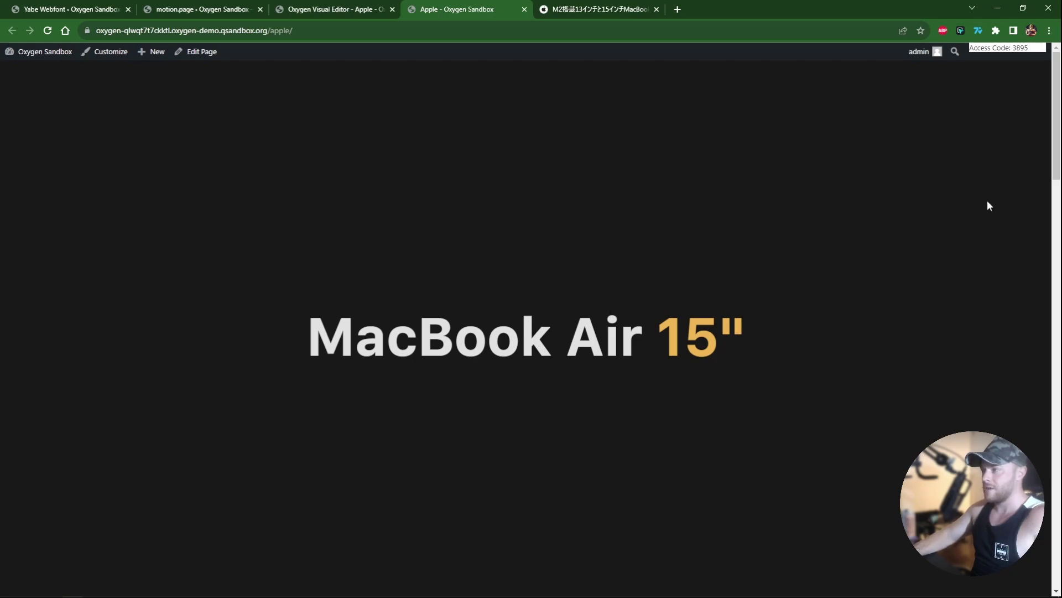
{"action": "left_click_drag", "start_coordinate": [1059, 92], "coordinate": [1053, 348]}
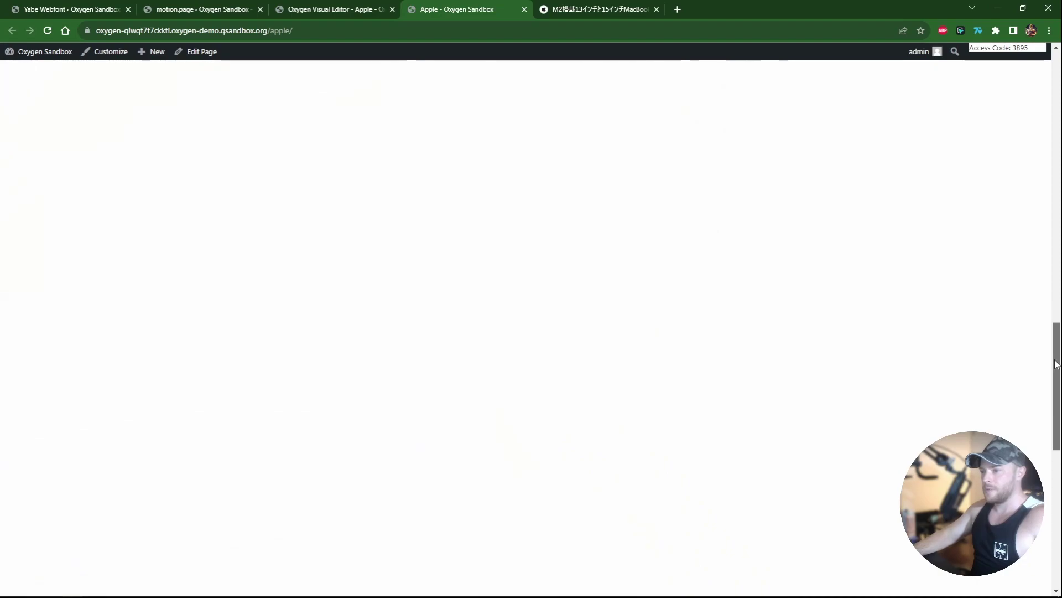
{"action": "left_click_drag", "start_coordinate": [1058, 419], "coordinate": [1057, 389]}
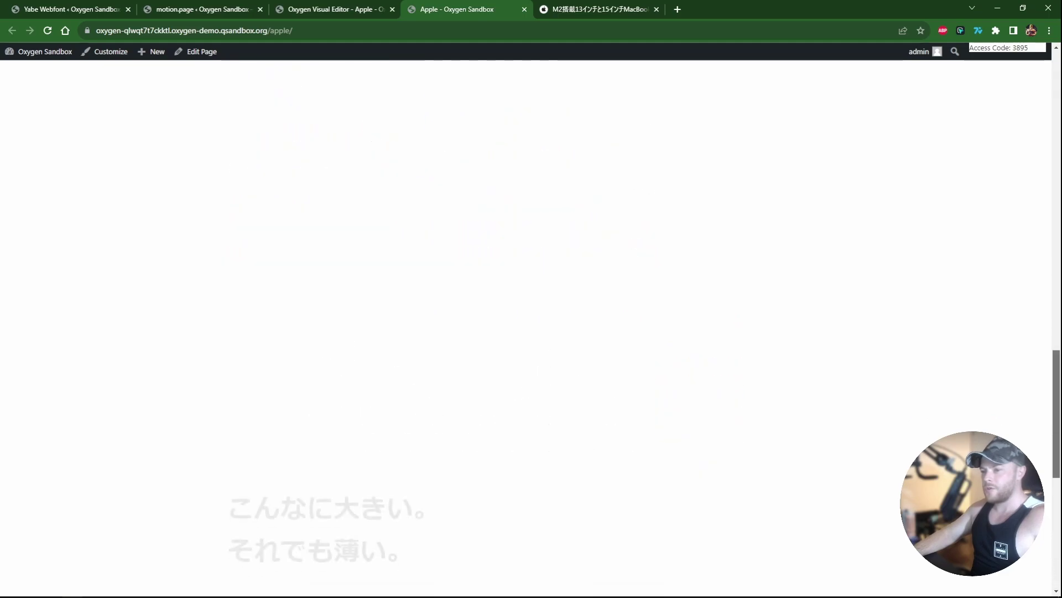
{"action": "scroll", "coordinate": [1054, 395], "scroll_direction": "down", "scroll_amount": 5}
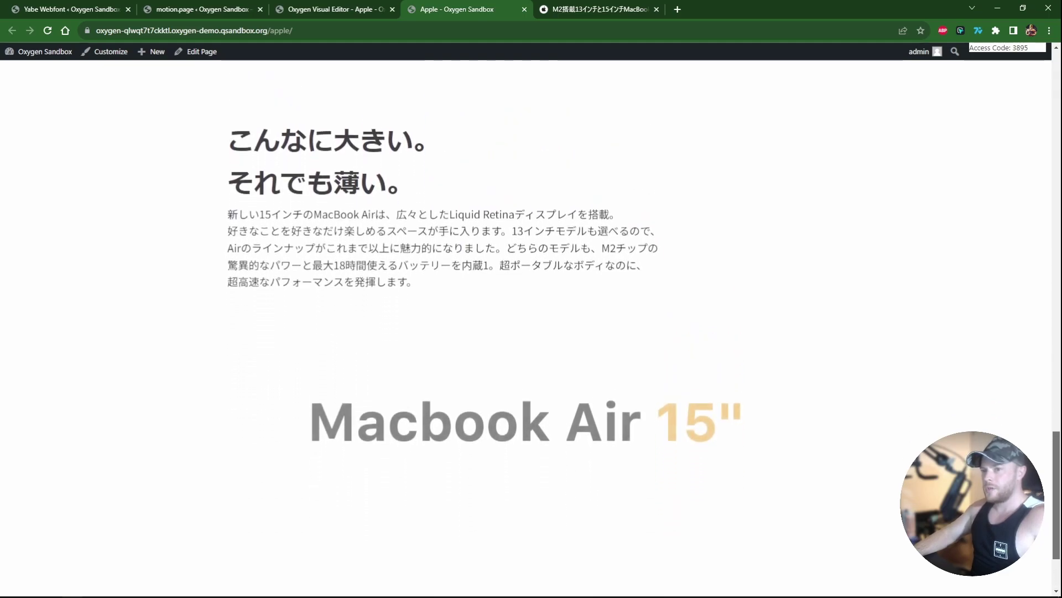
Preview the .mp-fadeup timeline on the second section in motion.page and compare it with the live page
{"action": "left_click", "coordinate": [337, 10]}
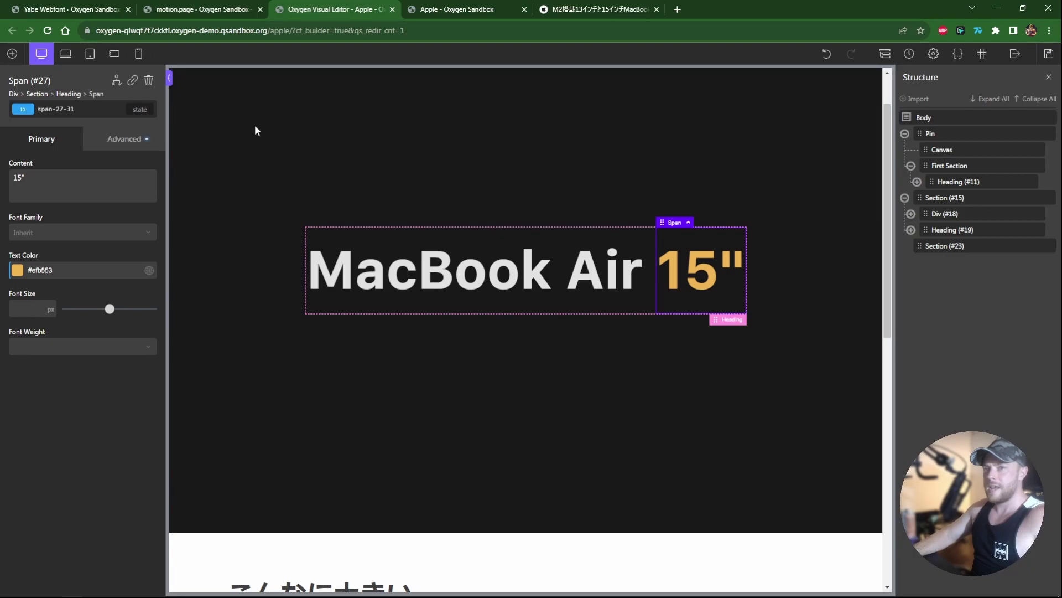
{"action": "key", "text": "ctrl+shift+Tab"}
{"action": "scroll", "coordinate": [165, 486], "scroll_direction": "down", "scroll_amount": 6}
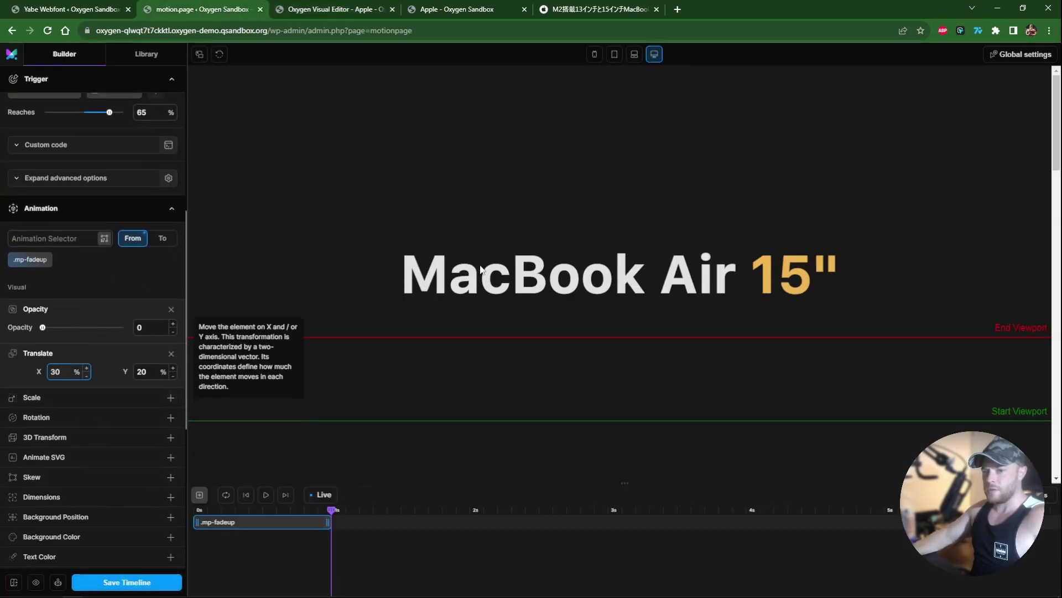
{"action": "scroll", "coordinate": [481, 276], "scroll_direction": "down", "scroll_amount": 5}
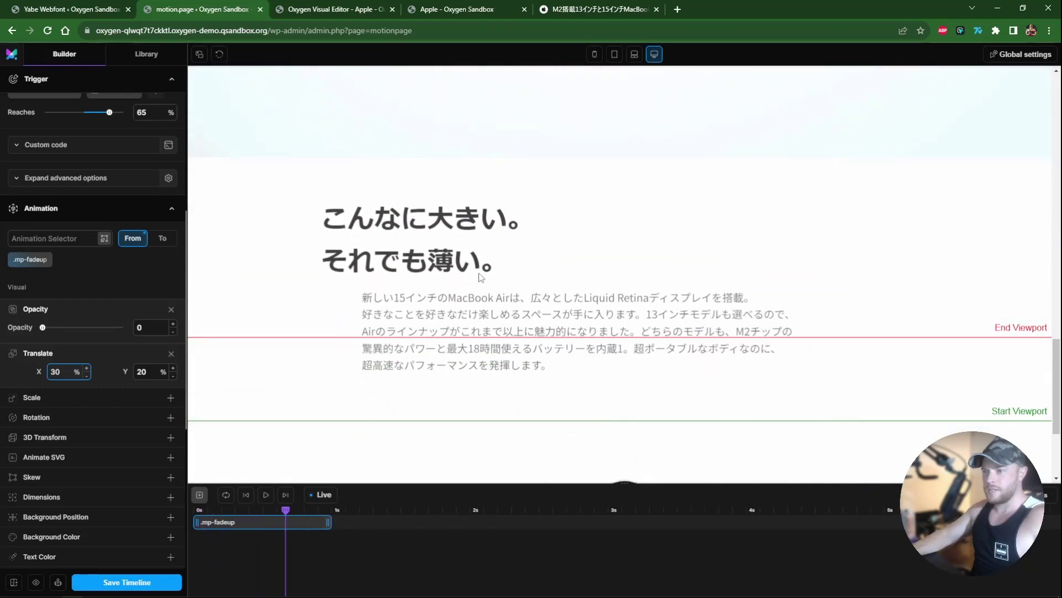
{"action": "scroll", "coordinate": [469, 283], "scroll_direction": "up", "scroll_amount": 1}
{"action": "scroll", "coordinate": [466, 285], "scroll_direction": "down", "scroll_amount": 1}
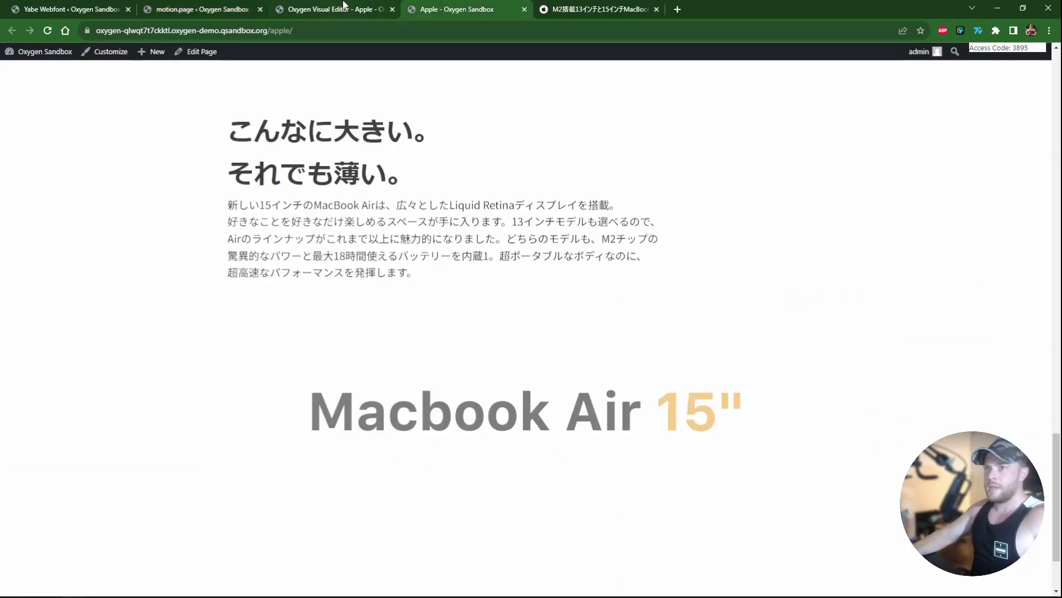
Set the height of the empty last section to 50 vh
{"action": "left_click", "coordinate": [343, 4]}
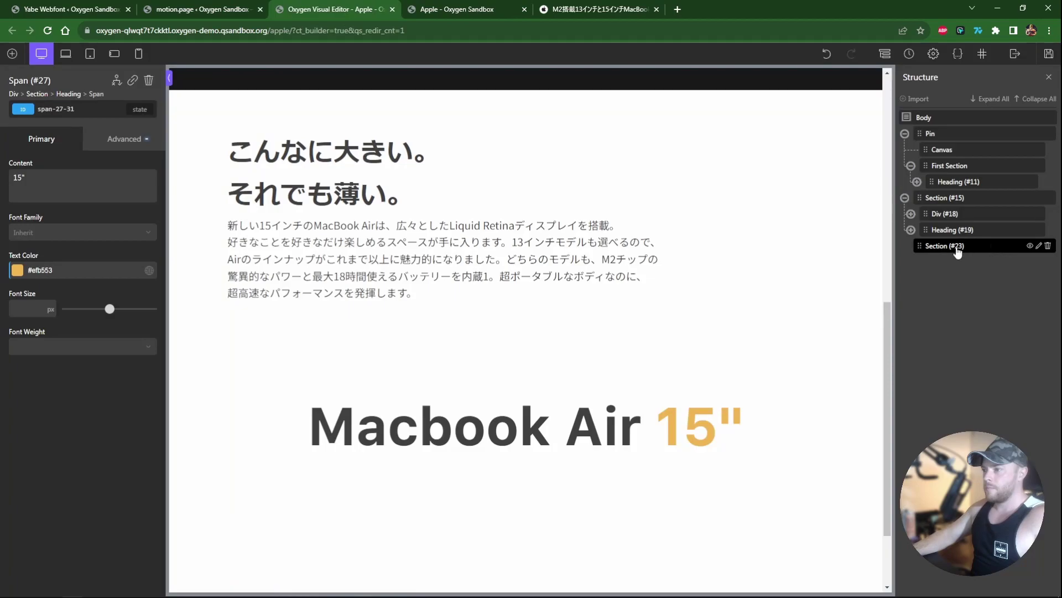
{"action": "scroll", "coordinate": [191, 247], "scroll_direction": "down", "scroll_amount": 1}
{"action": "left_click", "coordinate": [123, 138]}
{"action": "left_click", "coordinate": [68, 204]}
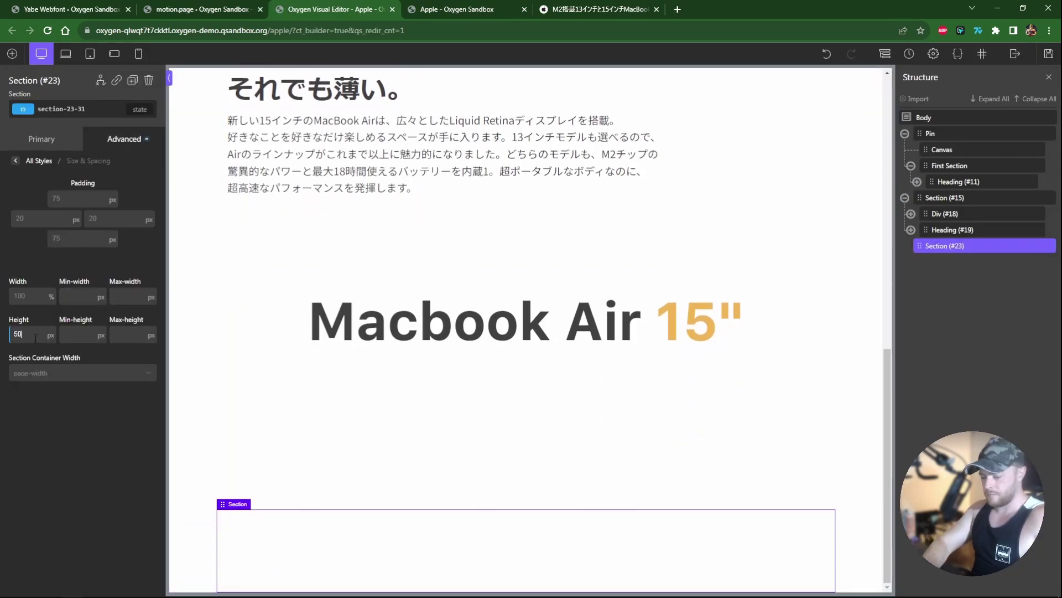
{"action": "left_click", "coordinate": [123, 139]}
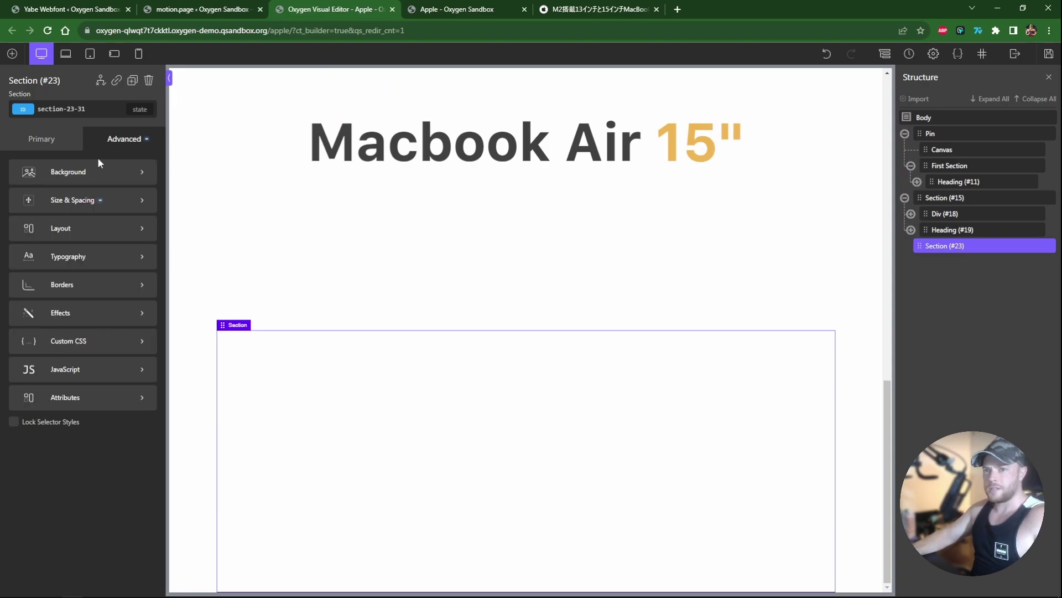
Give the last section the first section's background colour, #191919, and save the page
{"action": "scroll", "coordinate": [266, 274], "scroll_direction": "up", "scroll_amount": 10}
{"action": "left_click", "coordinate": [203, 249]}
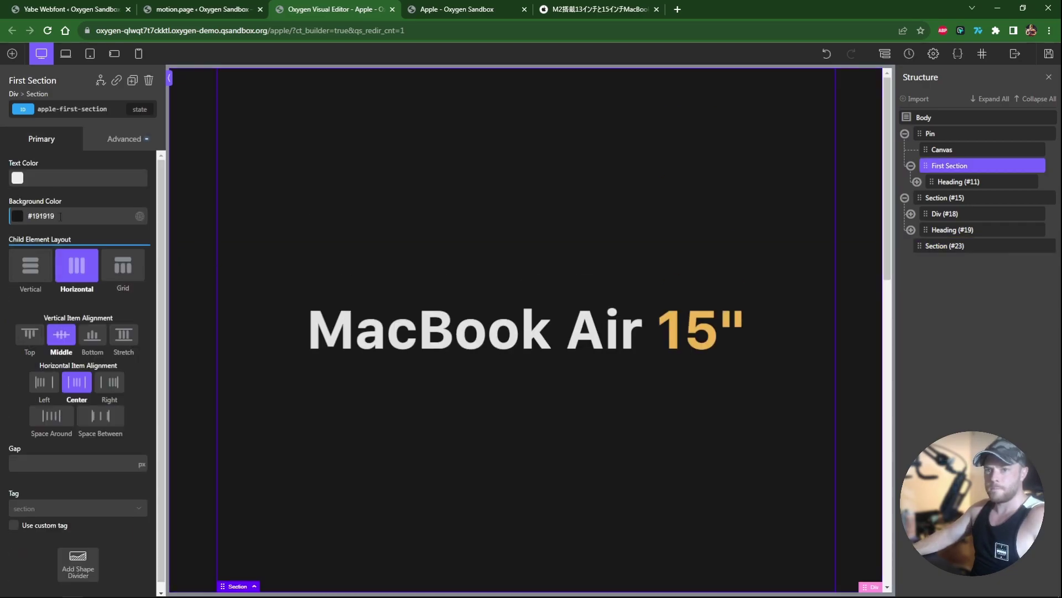
{"action": "scroll", "coordinate": [561, 397], "scroll_direction": "down", "scroll_amount": 10}
{"action": "left_click", "coordinate": [561, 397]}
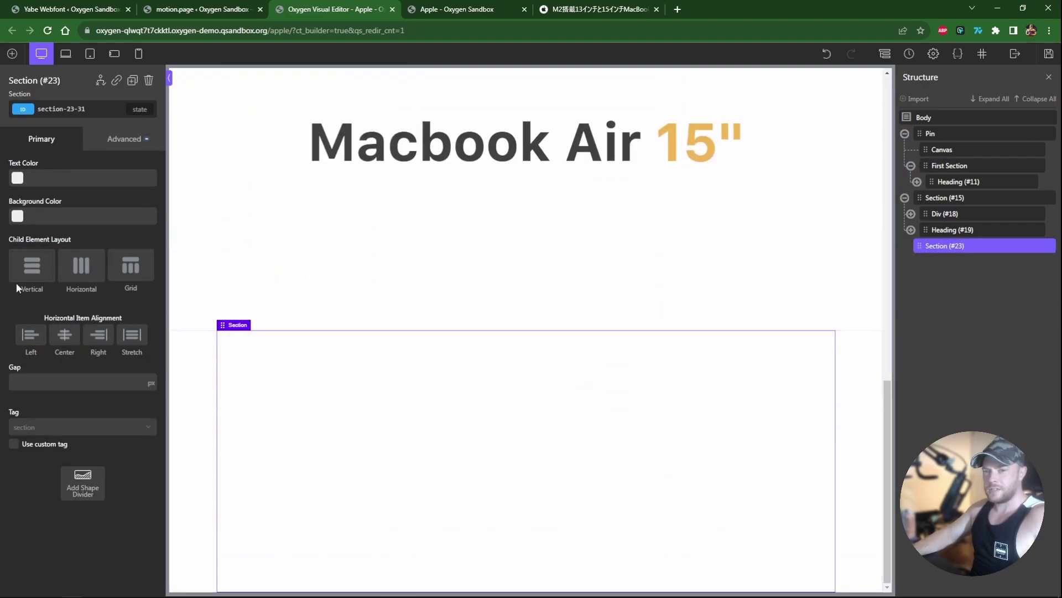
{"action": "left_click", "coordinate": [50, 216]}
{"action": "type", "text": "#191919"}
{"action": "left_click", "coordinate": [1049, 53]}
Reload the live recreated page and check the fade-up animations of the second section's heading, paragraph and closing Macbook Air 15" title
{"action": "left_click", "coordinate": [460, 12]}
{"action": "key", "text": "F5"}
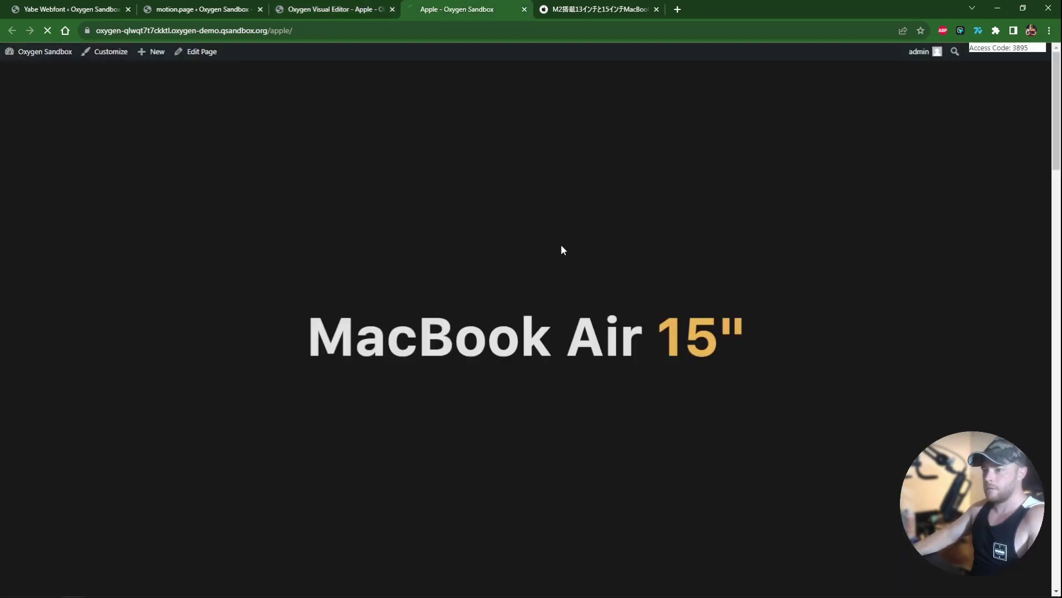
{"action": "scroll", "coordinate": [560, 244], "scroll_direction": "down", "scroll_amount": 5}
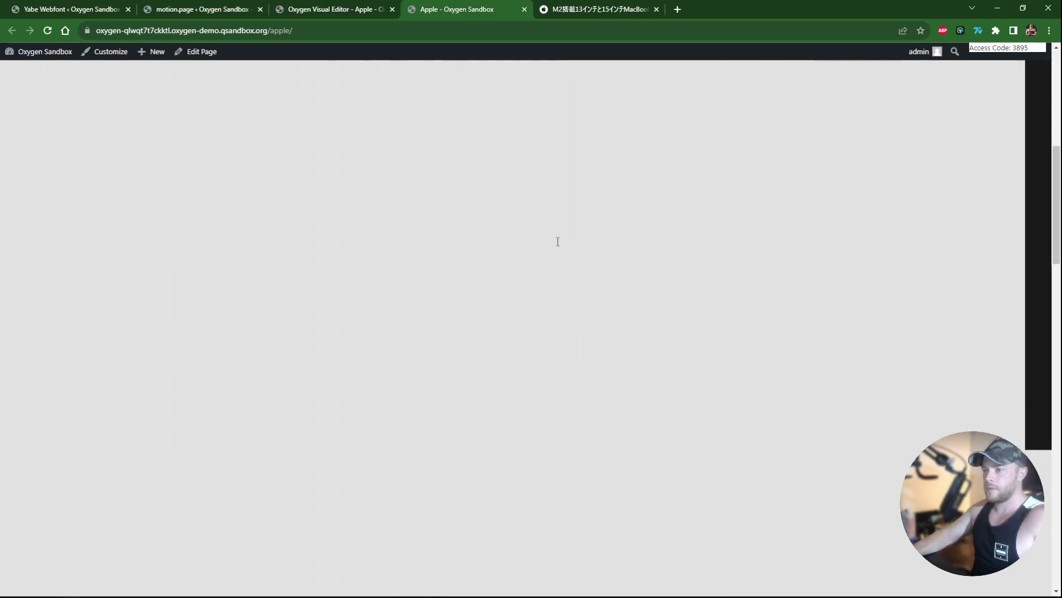
{"action": "scroll", "coordinate": [556, 248], "scroll_direction": "down", "scroll_amount": 6}
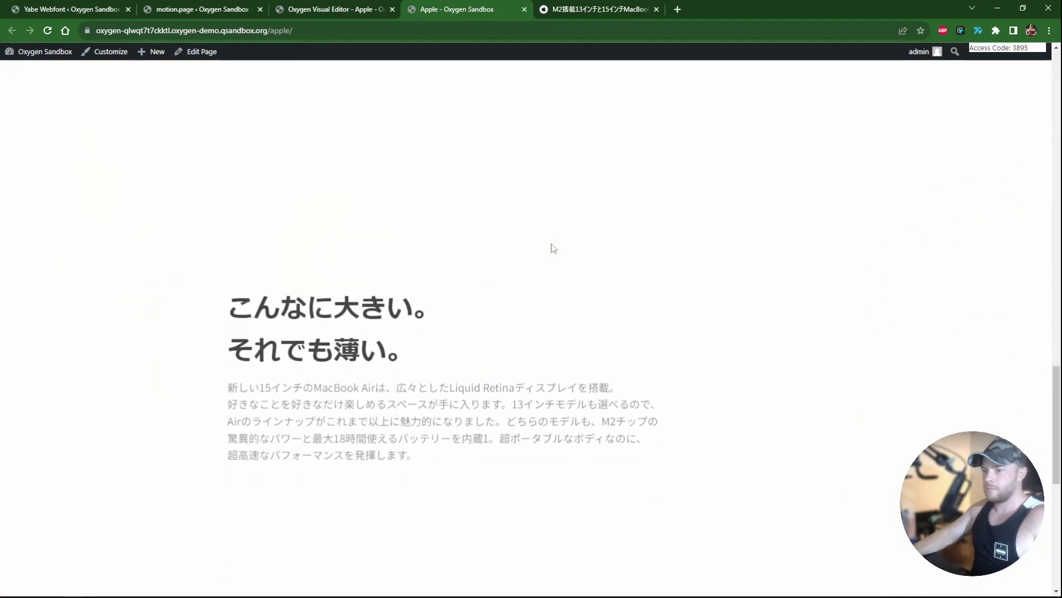
{"action": "scroll", "coordinate": [553, 248], "scroll_direction": "down", "scroll_amount": 4}
{"action": "scroll", "coordinate": [550, 247], "scroll_direction": "up", "scroll_amount": 5}
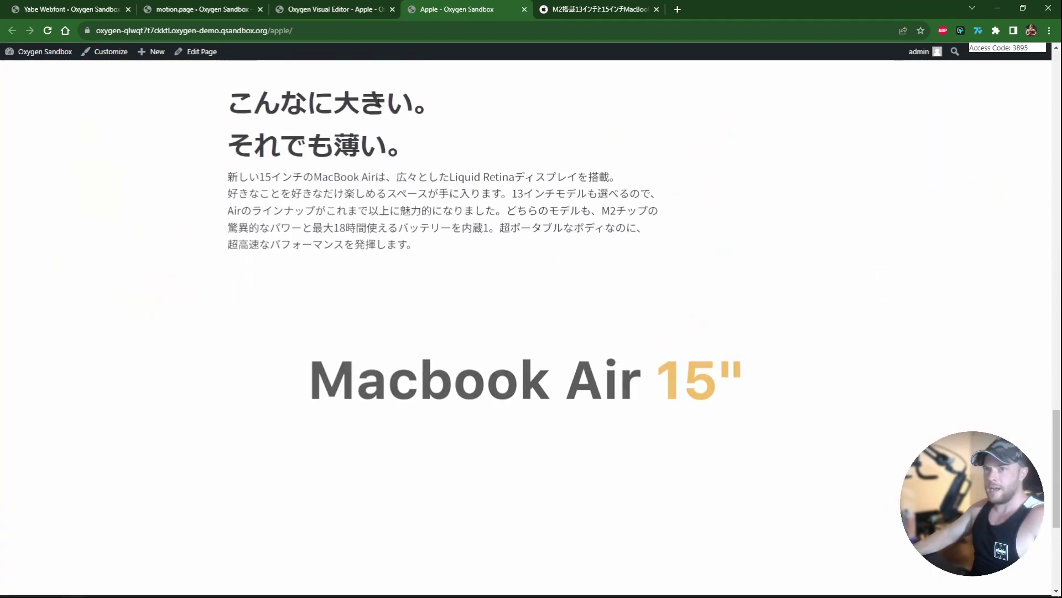
In motion.page, set the .mp-fadeup animation's starting X translate to 30 %, save the timeline and reload the live page
{"action": "left_click", "coordinate": [172, 9]}
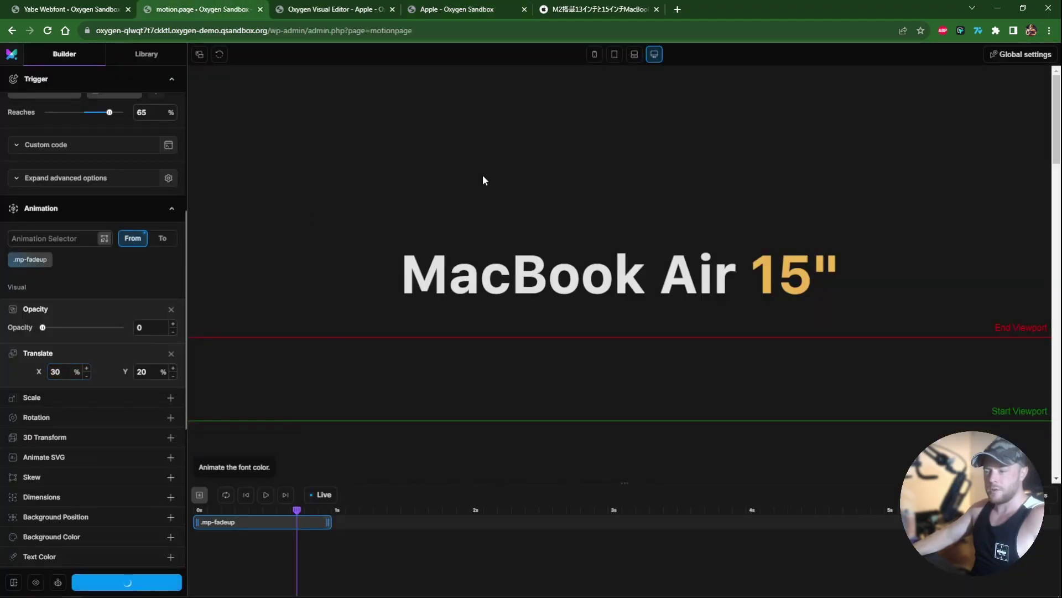
{"action": "left_click", "coordinate": [462, 8]}
{"action": "key", "text": "F5"}
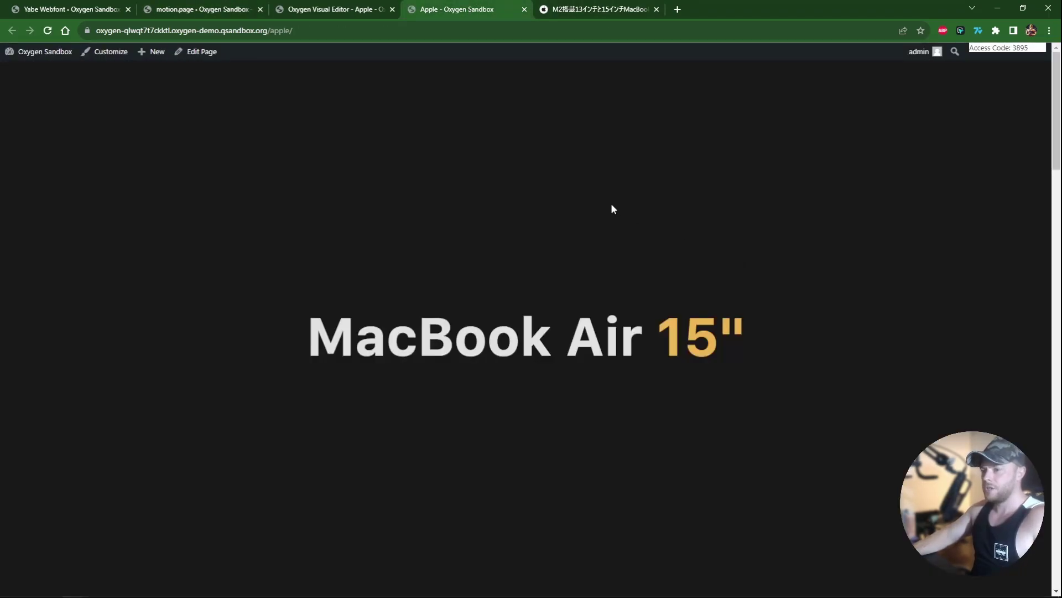
Examine the live recreated page from the laptop animation through the sideways fade-ups to the dark closing section and back up
{"action": "scroll", "coordinate": [640, 232], "scroll_direction": "down", "scroll_amount": 10}
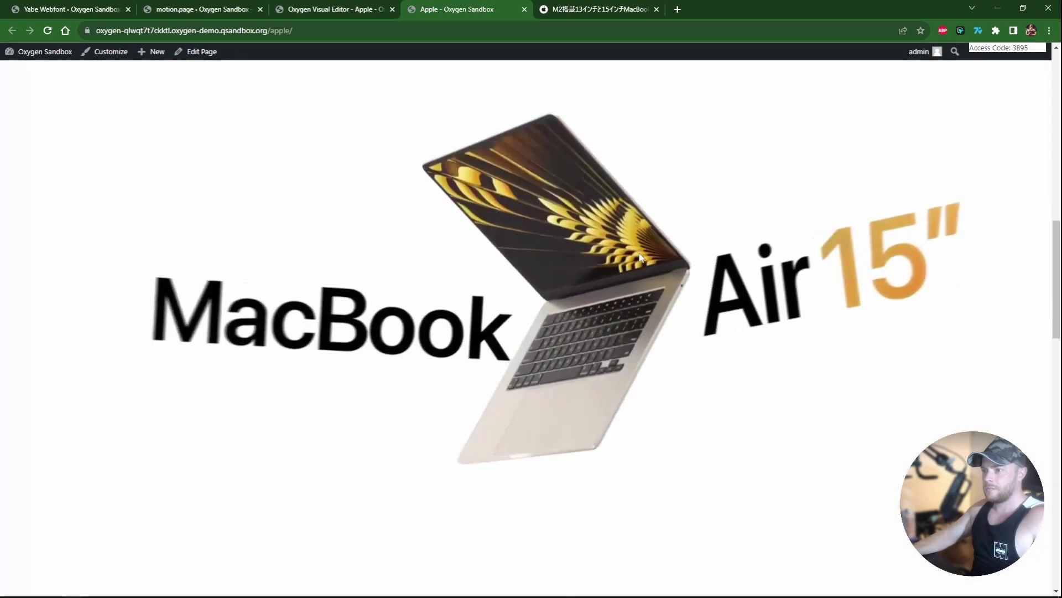
{"action": "scroll", "coordinate": [639, 258], "scroll_direction": "down", "scroll_amount": 5}
{"action": "scroll", "coordinate": [633, 256], "scroll_direction": "down", "scroll_amount": 8}
{"action": "scroll", "coordinate": [614, 297], "scroll_direction": "down", "scroll_amount": 2}
{"action": "scroll", "coordinate": [605, 310], "scroll_direction": "up", "scroll_amount": 8}
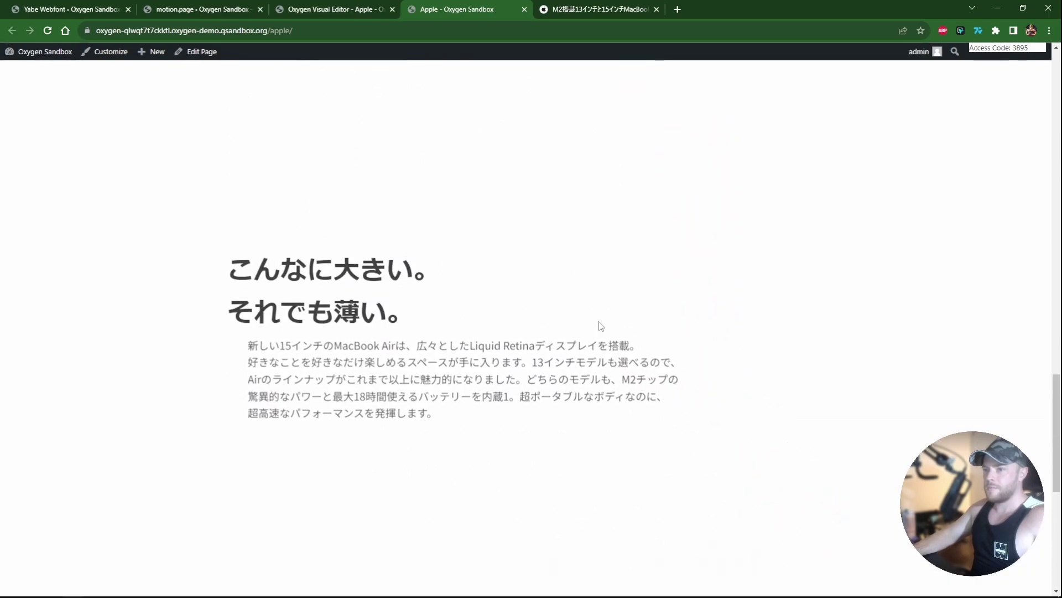
{"action": "scroll", "coordinate": [601, 326], "scroll_direction": "down", "scroll_amount": 6}
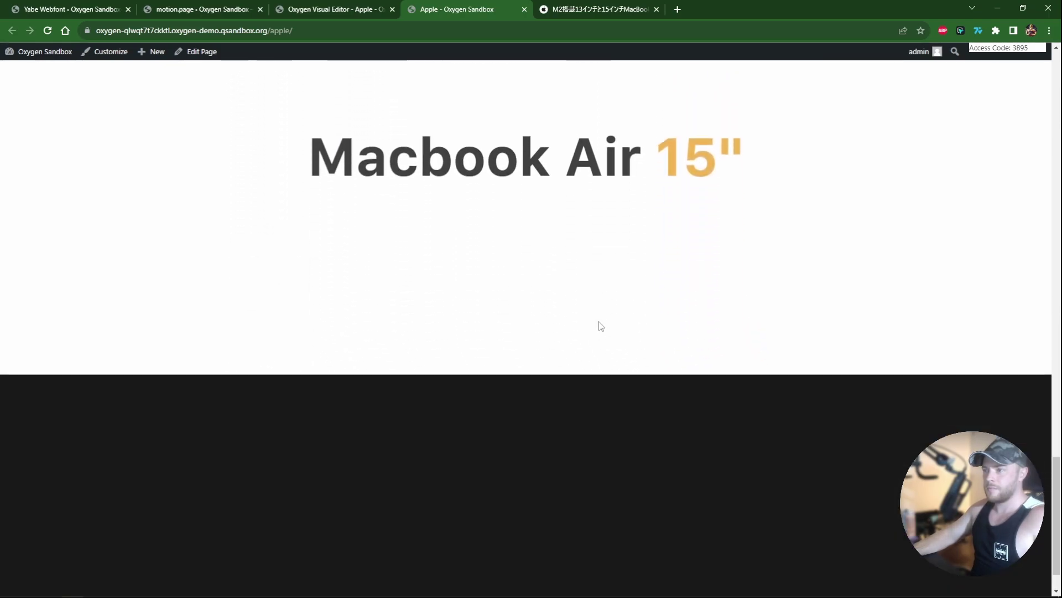
{"action": "scroll", "coordinate": [600, 325], "scroll_direction": "up", "scroll_amount": 10}
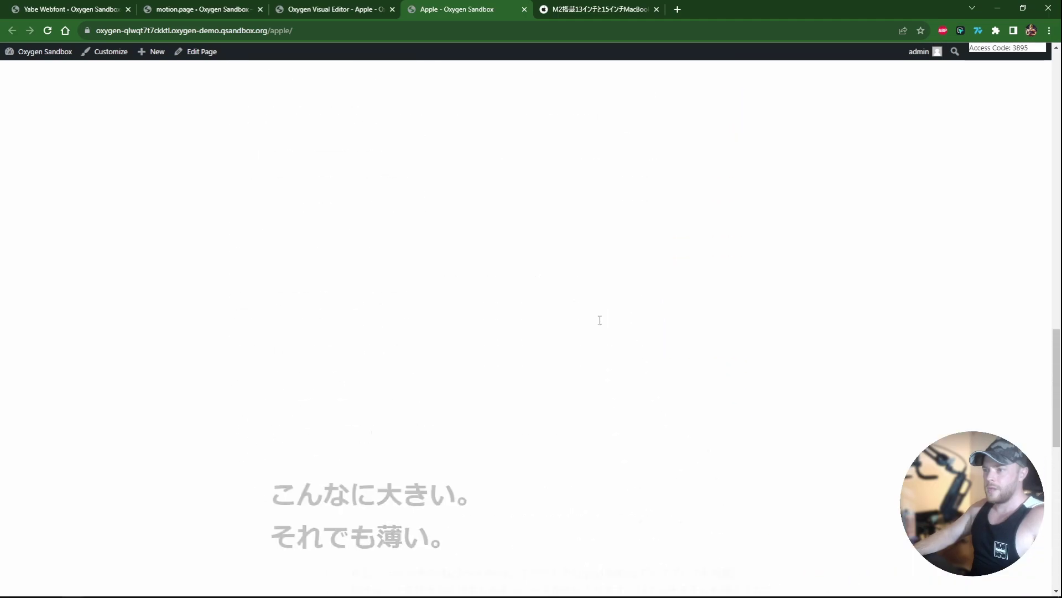
{"action": "scroll", "coordinate": [598, 320], "scroll_direction": "up", "scroll_amount": 10}
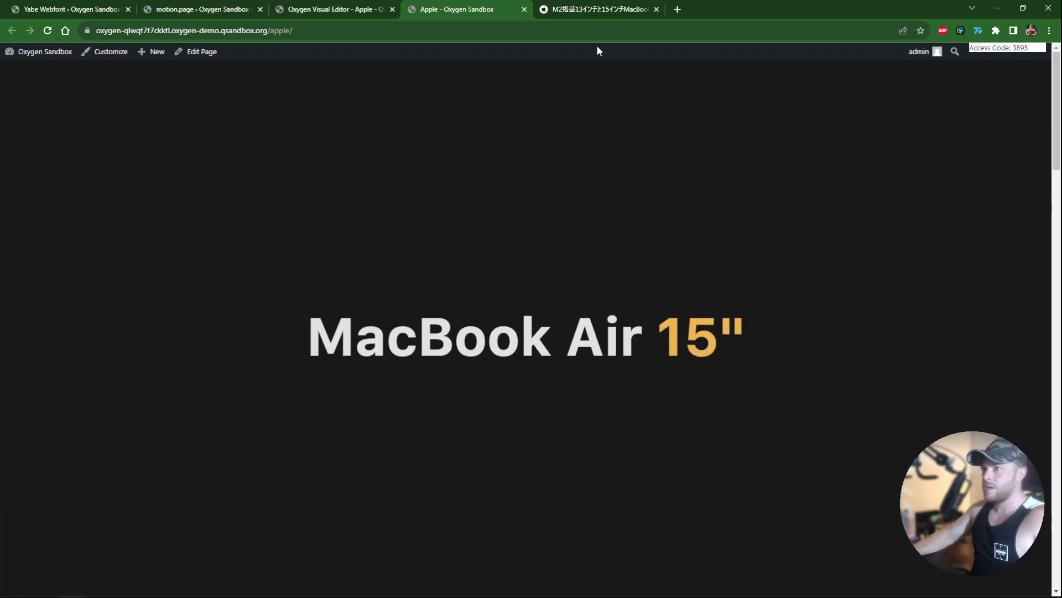
Switch to Apple's original MacBook Air page and examine its scroll effects from the large title to the Japanese introduction text
{"action": "left_click", "coordinate": [594, 9]}
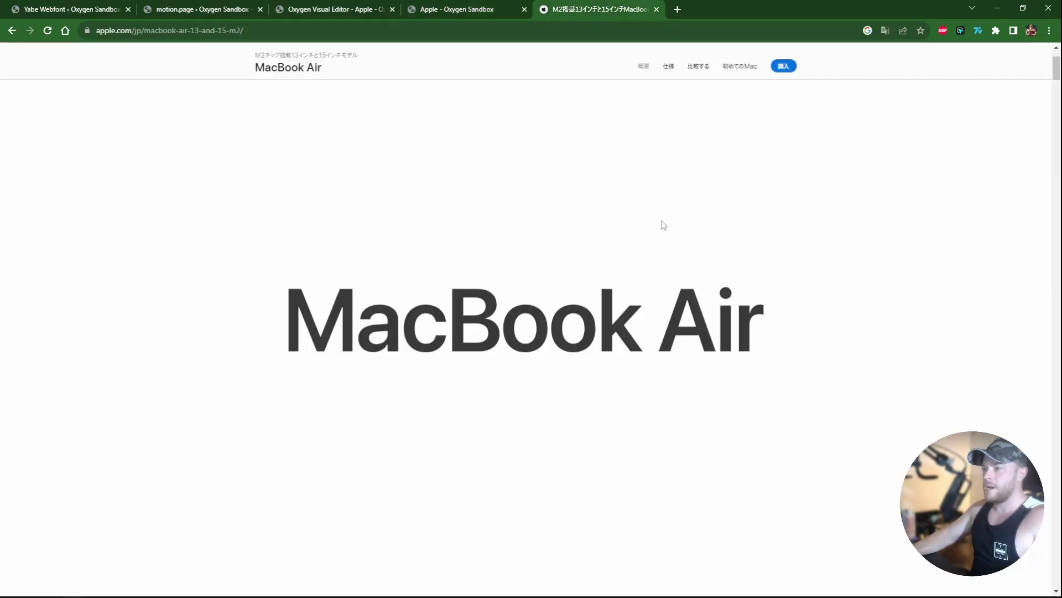
{"action": "scroll", "coordinate": [638, 284], "scroll_direction": "down", "scroll_amount": 5}
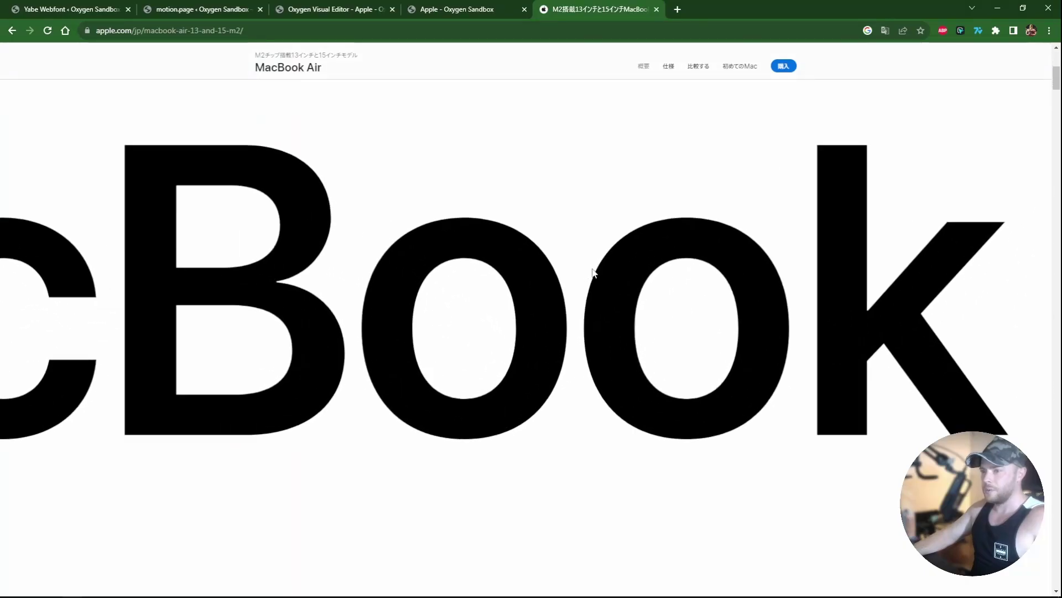
{"action": "scroll", "coordinate": [586, 266], "scroll_direction": "down", "scroll_amount": 5}
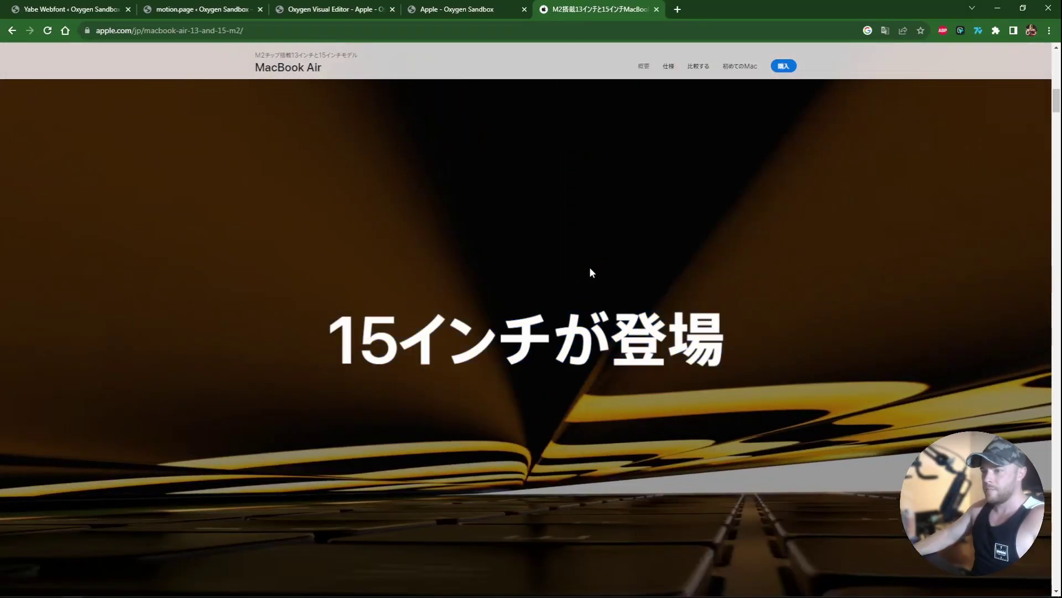
{"action": "scroll", "coordinate": [581, 276], "scroll_direction": "down", "scroll_amount": 4}
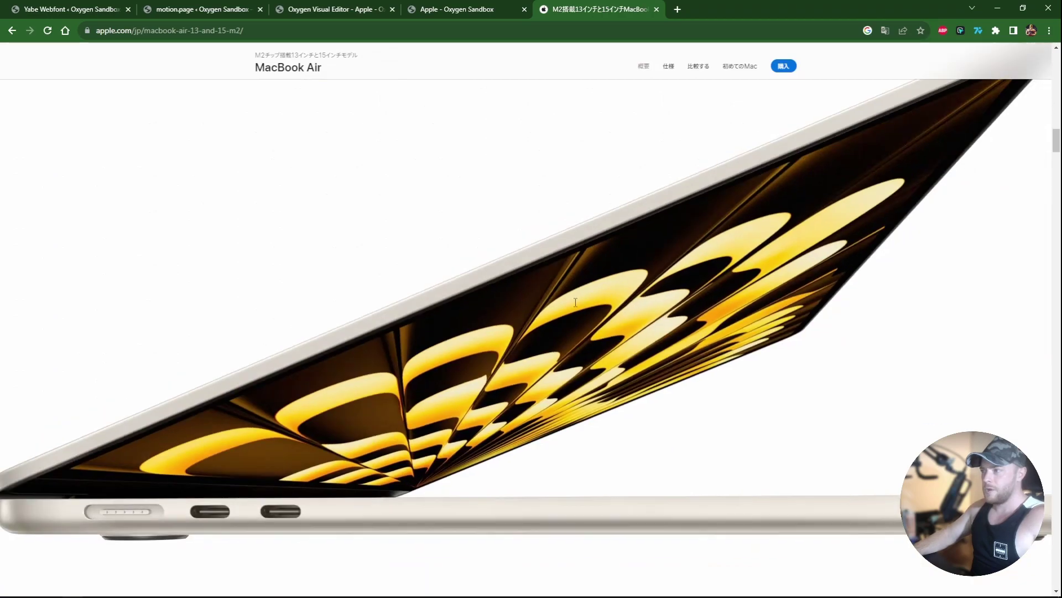
{"action": "scroll", "coordinate": [577, 297], "scroll_direction": "down", "scroll_amount": 2}
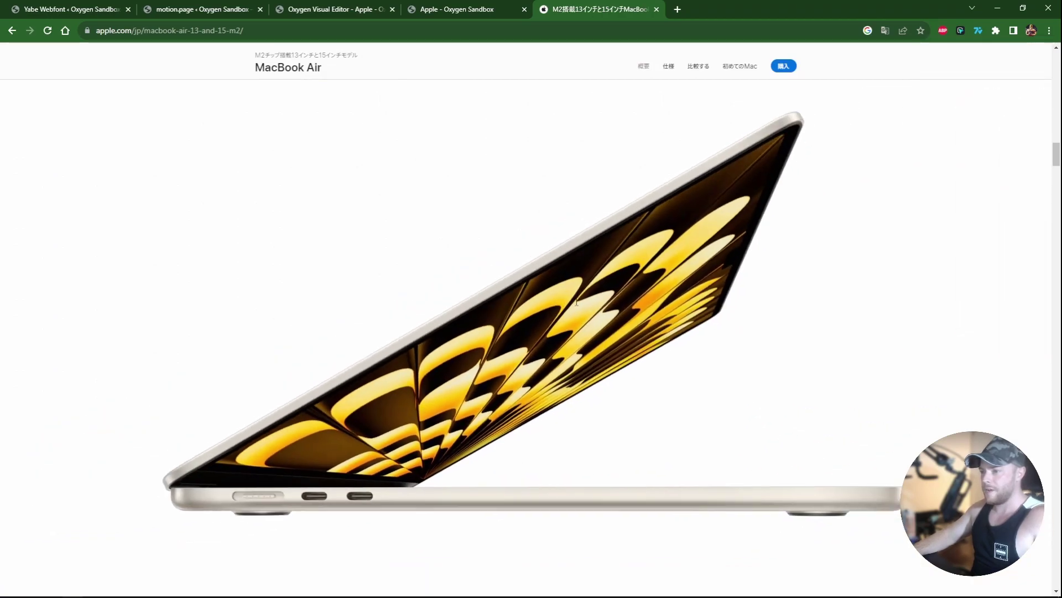
{"action": "scroll", "coordinate": [576, 300], "scroll_direction": "down", "scroll_amount": 5}
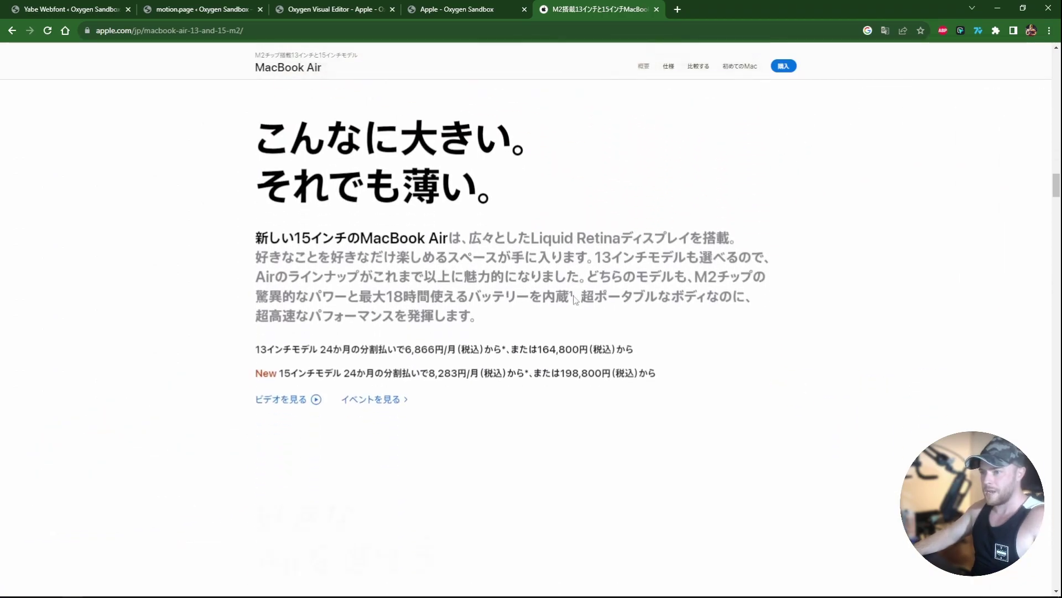
{"action": "scroll", "coordinate": [573, 299], "scroll_direction": "up", "scroll_amount": 2}
{"action": "scroll", "coordinate": [573, 299], "scroll_direction": "down", "scroll_amount": 3}
{"action": "scroll", "coordinate": [573, 296], "scroll_direction": "up", "scroll_amount": 6}
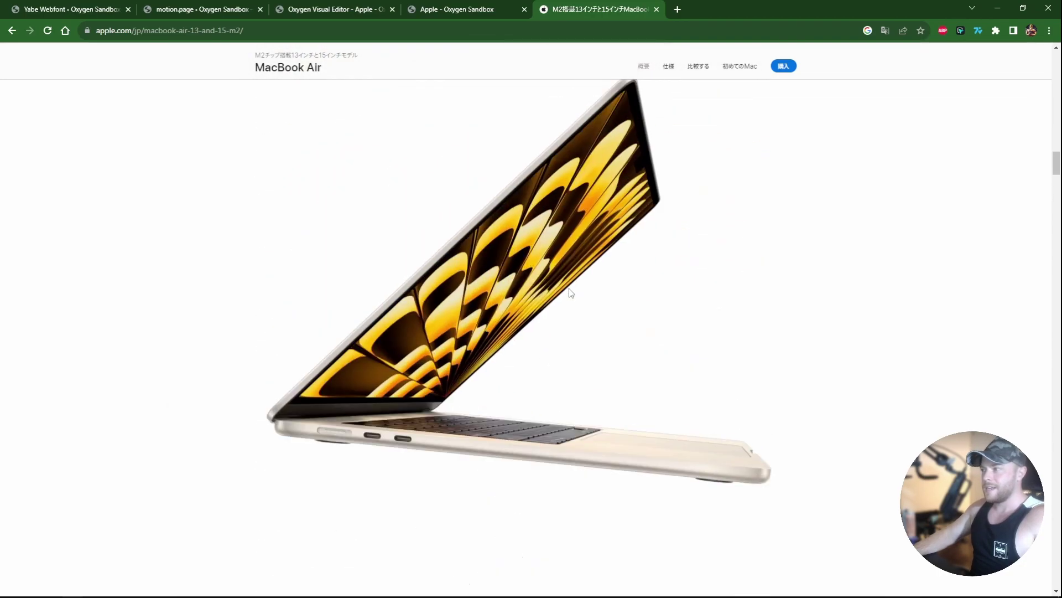
{"action": "scroll", "coordinate": [573, 296], "scroll_direction": "up", "scroll_amount": 10}
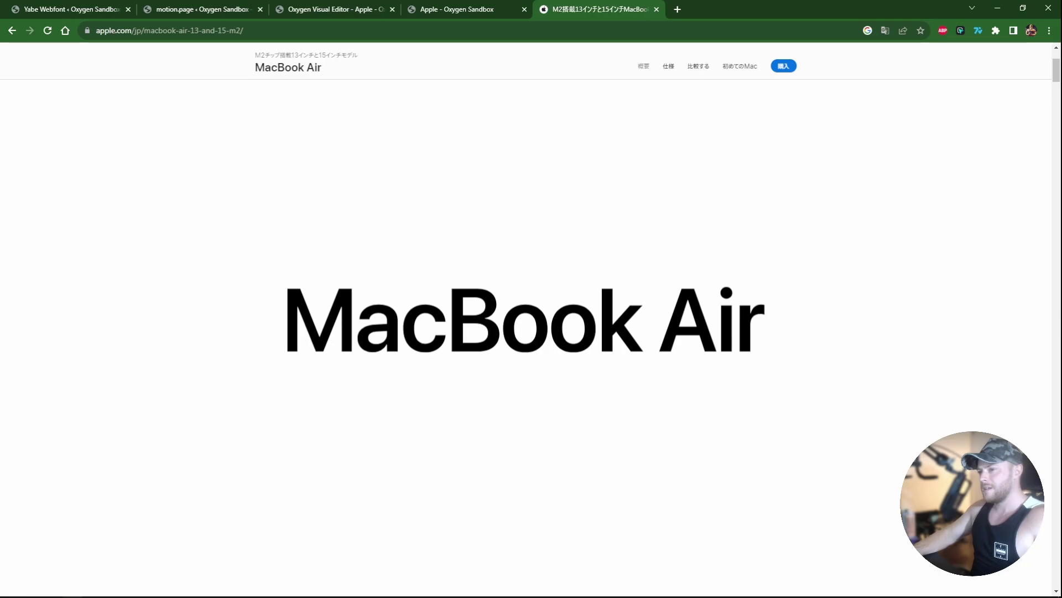
Replay Apple's 15-inch reveal and study how the laptop image sequence turns and leads into the introduction text
{"action": "scroll", "coordinate": [542, 327], "scroll_direction": "down", "scroll_amount": 5}
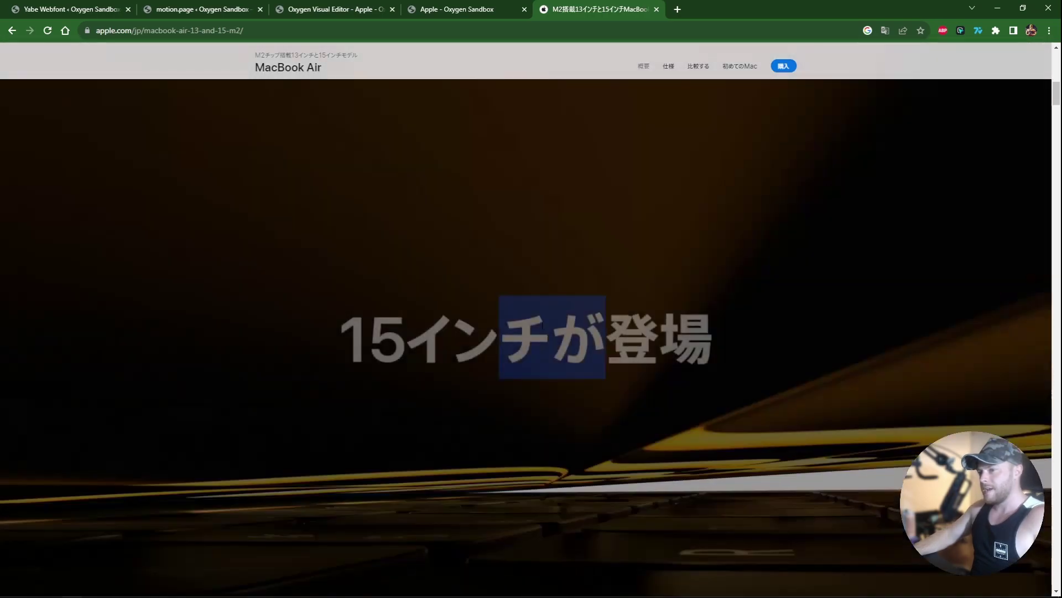
{"action": "scroll", "coordinate": [551, 306], "scroll_direction": "down", "scroll_amount": 5}
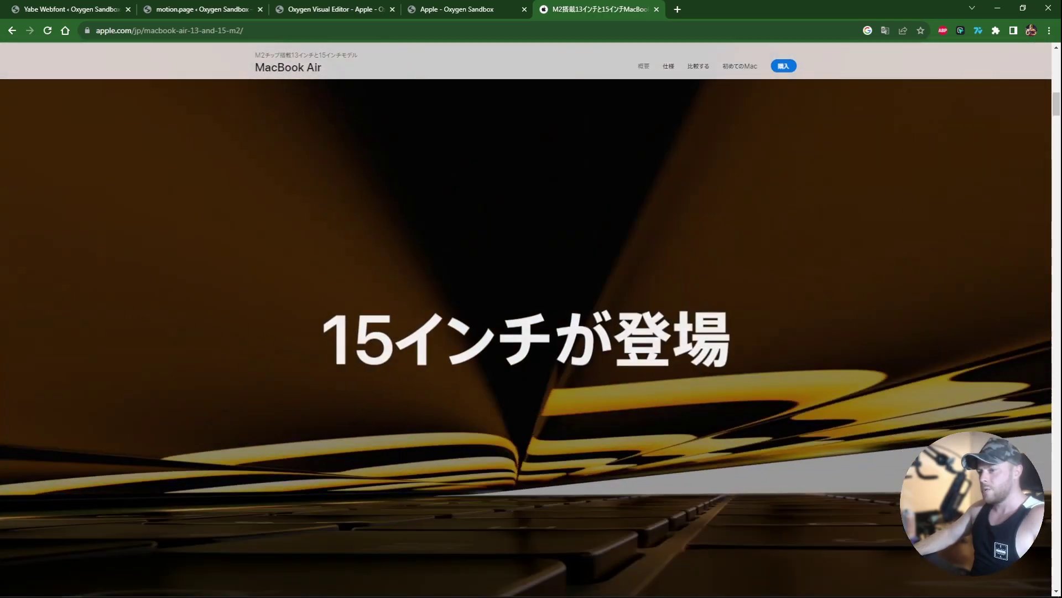
{"action": "scroll", "coordinate": [543, 293], "scroll_direction": "down", "scroll_amount": 4}
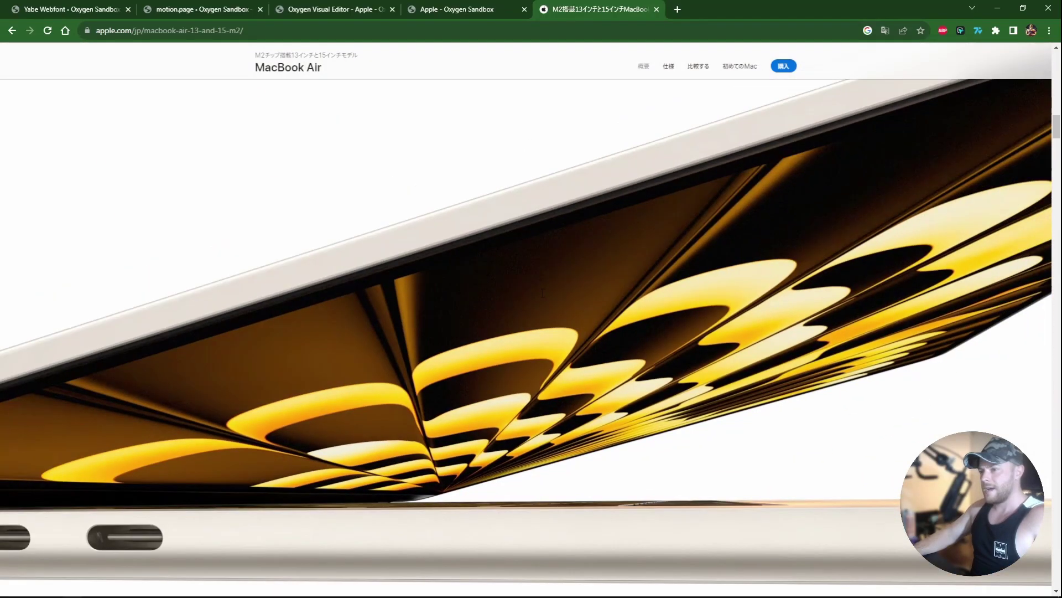
{"action": "scroll", "coordinate": [543, 293], "scroll_direction": "down", "scroll_amount": 3}
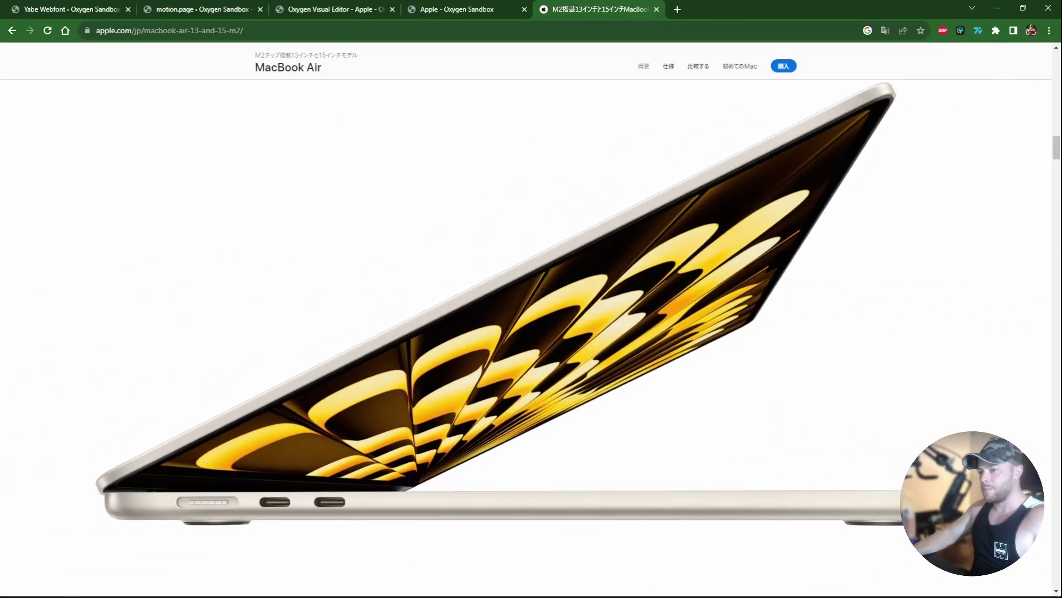
{"action": "scroll", "coordinate": [394, 439], "scroll_direction": "down", "scroll_amount": 3}
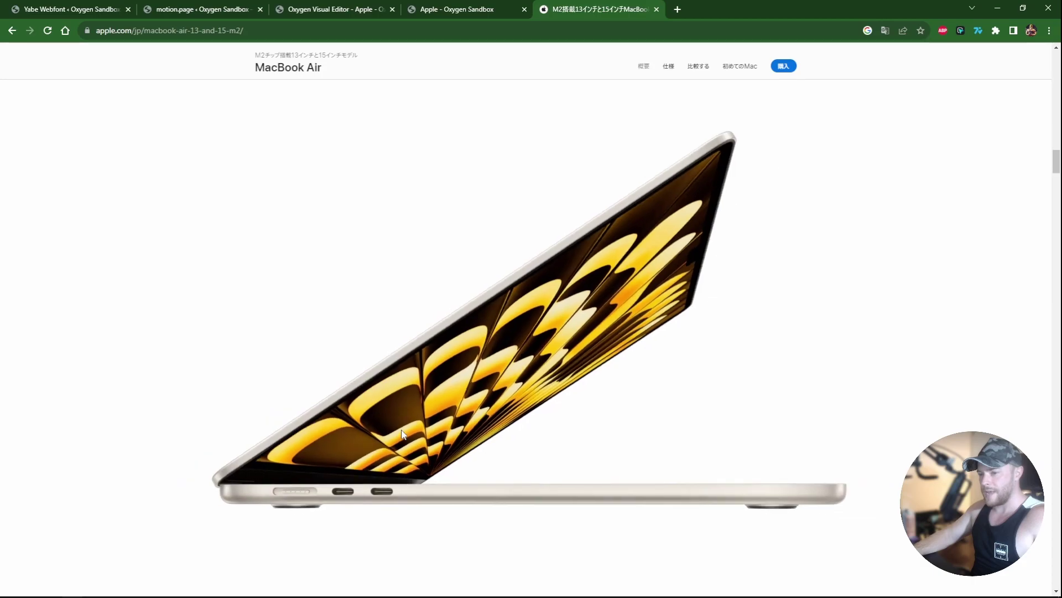
{"action": "left_click_drag", "start_coordinate": [1056, 171], "coordinate": [1056, 181]}
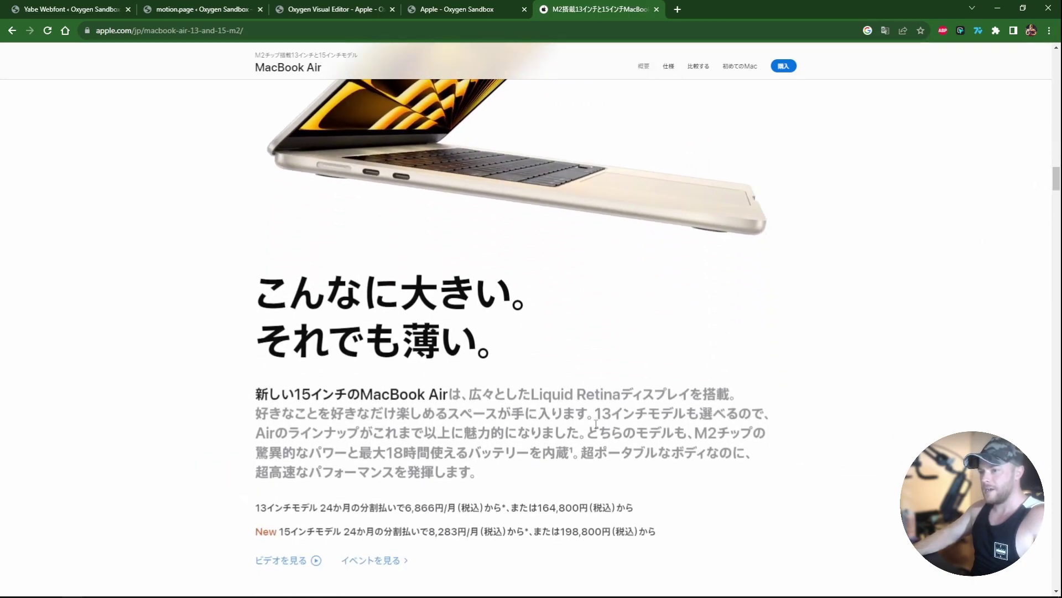
{"action": "scroll", "coordinate": [692, 322], "scroll_direction": "up", "scroll_amount": 4}
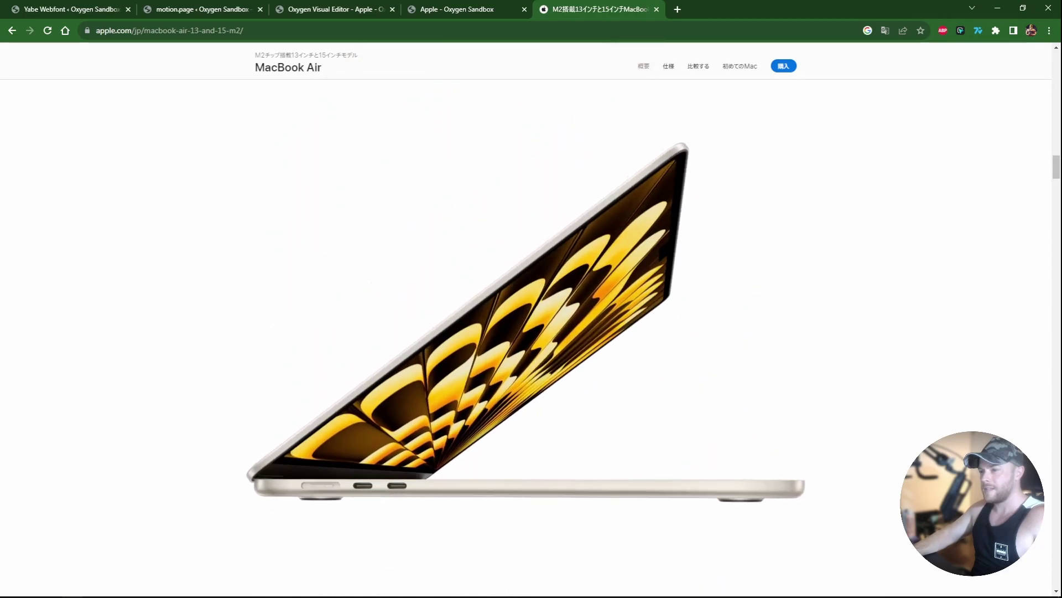
{"action": "scroll", "coordinate": [526, 358], "scroll_direction": "down", "scroll_amount": 2}
{"action": "scroll", "coordinate": [540, 355], "scroll_direction": "up", "scroll_amount": 3}
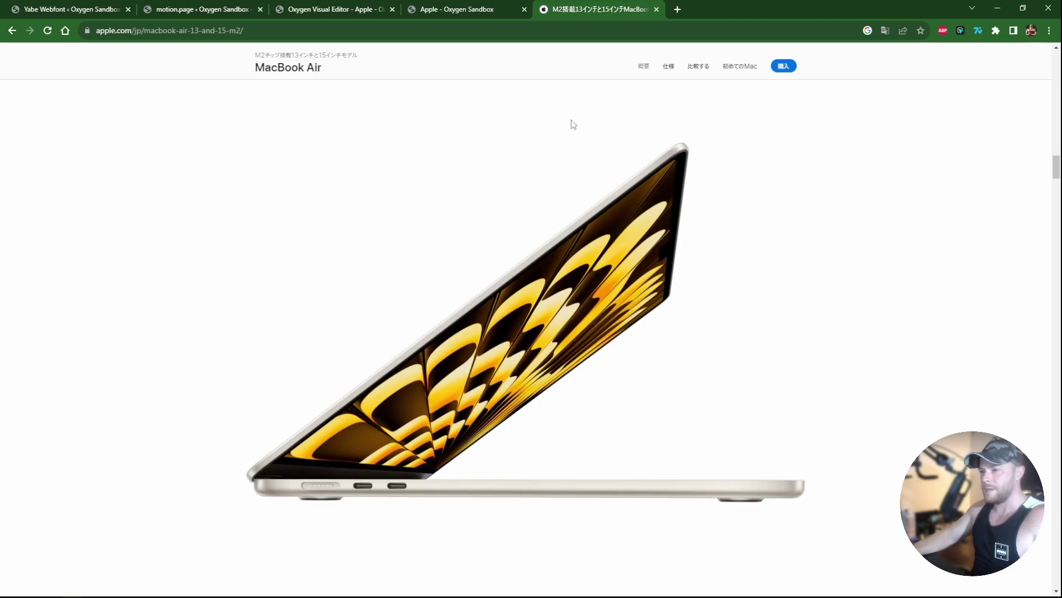
Examine Apple's introduction heading, paragraph and pricing lines down to the start of the design section
{"action": "scroll", "coordinate": [520, 266], "scroll_direction": "down", "scroll_amount": 5}
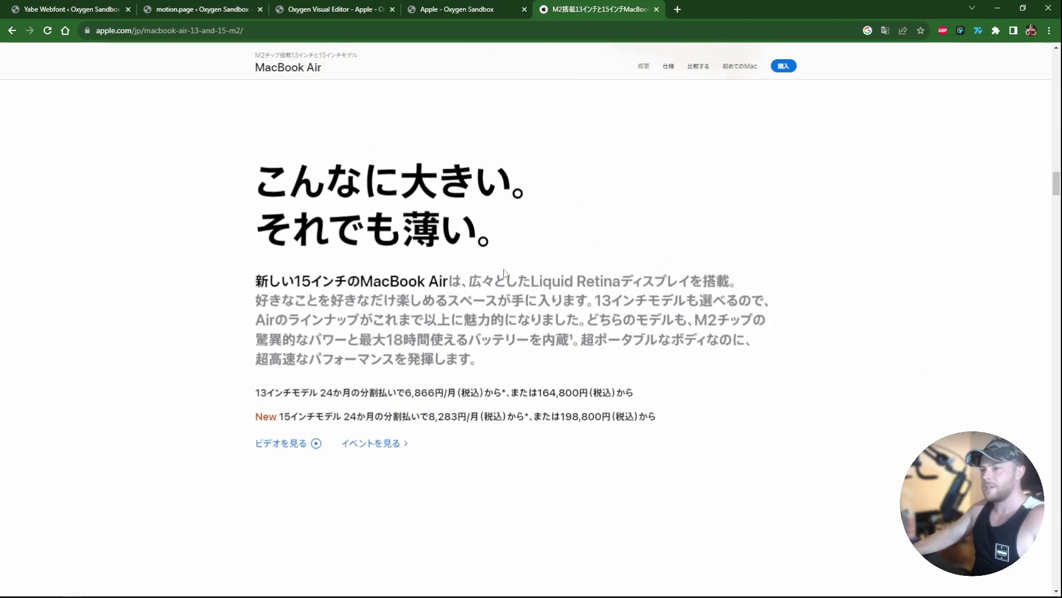
{"action": "scroll", "coordinate": [505, 270], "scroll_direction": "down", "scroll_amount": 4}
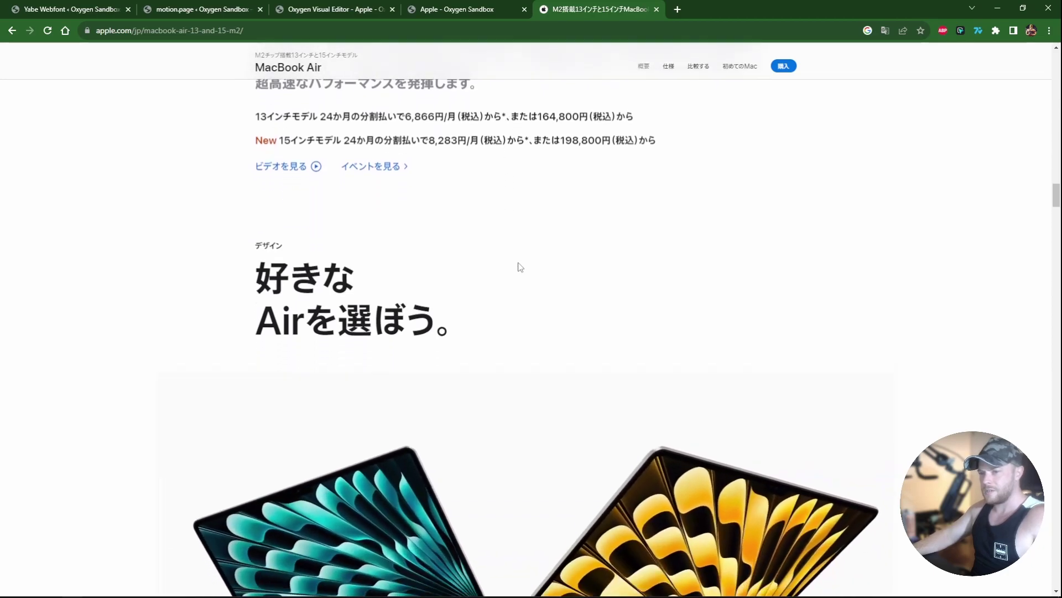
{"action": "scroll", "coordinate": [533, 278], "scroll_direction": "up", "scroll_amount": 4}
{"action": "left_click_drag", "start_coordinate": [351, 264], "coordinate": [477, 303]}
{"action": "left_click", "coordinate": [286, 211]}
{"action": "left_click", "coordinate": [309, 159]}
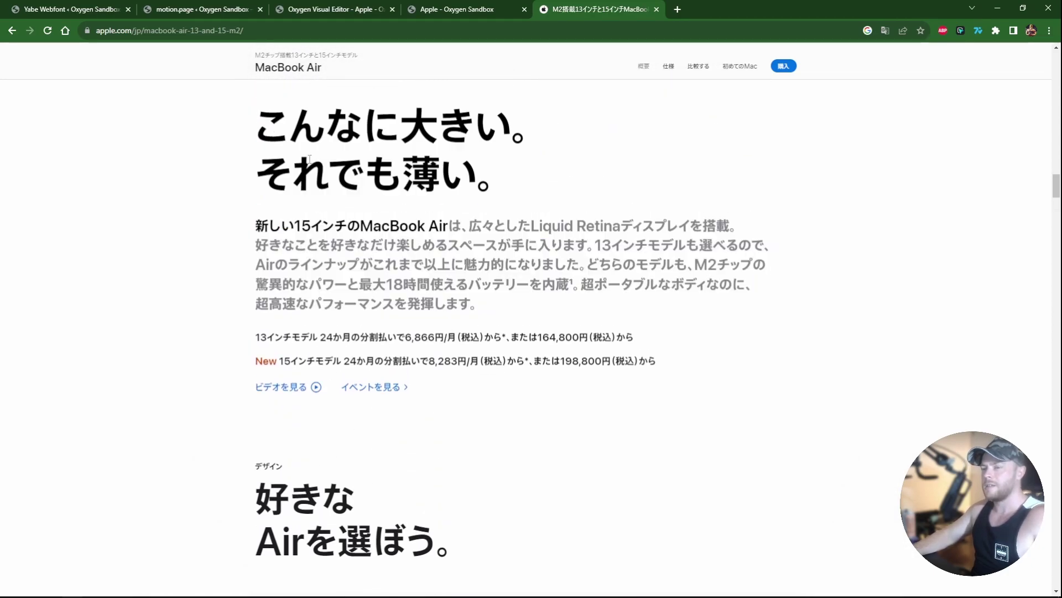
Return to motion.page and review the Fade Up Animation's ScrollTrigger, start and end, opacity and translate settings
{"action": "left_click", "coordinate": [323, 10]}
{"action": "left_click", "coordinate": [213, 9]}
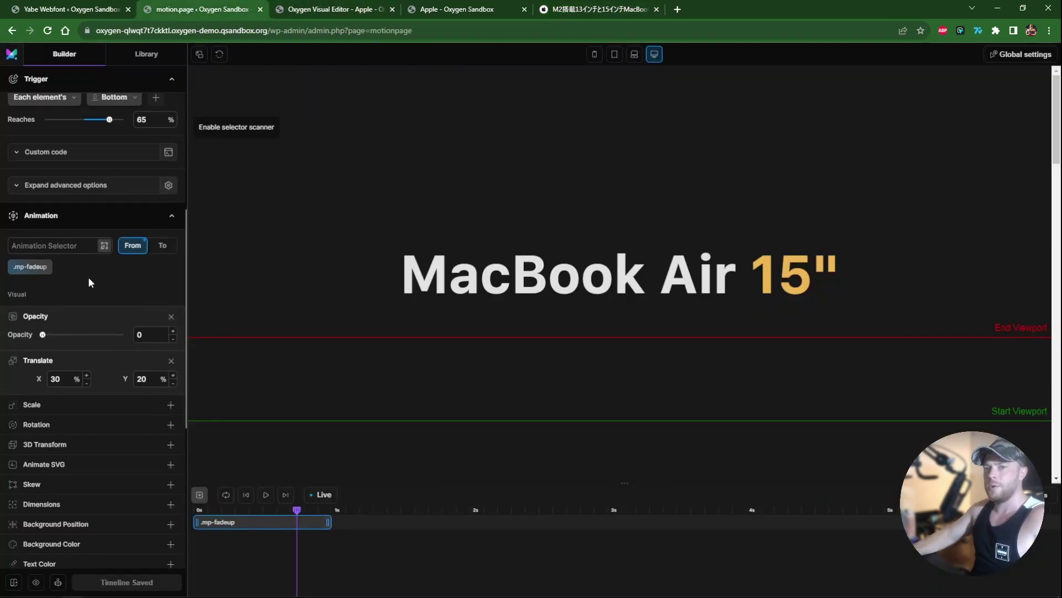
{"action": "scroll", "coordinate": [81, 289], "scroll_direction": "up", "scroll_amount": 5}
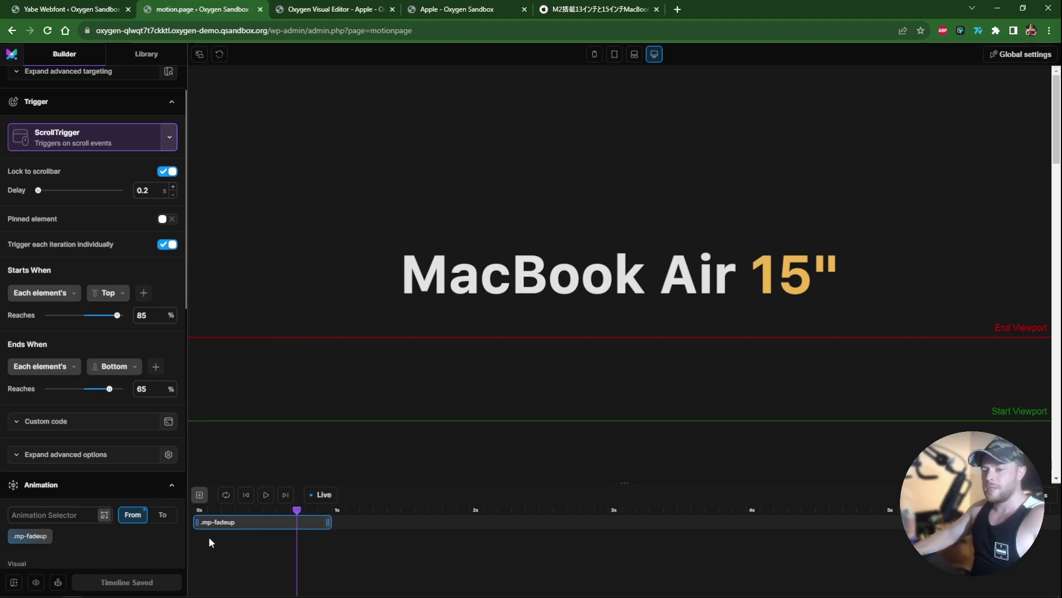
{"action": "scroll", "coordinate": [58, 341], "scroll_direction": "down", "scroll_amount": 3}
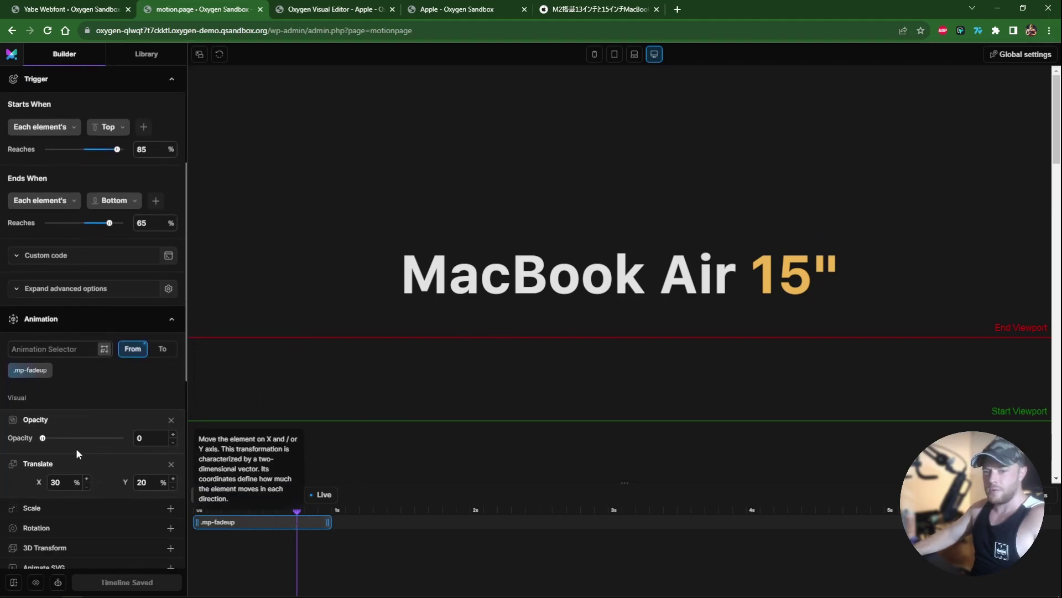
{"action": "scroll", "coordinate": [76, 453], "scroll_direction": "up", "scroll_amount": 4}
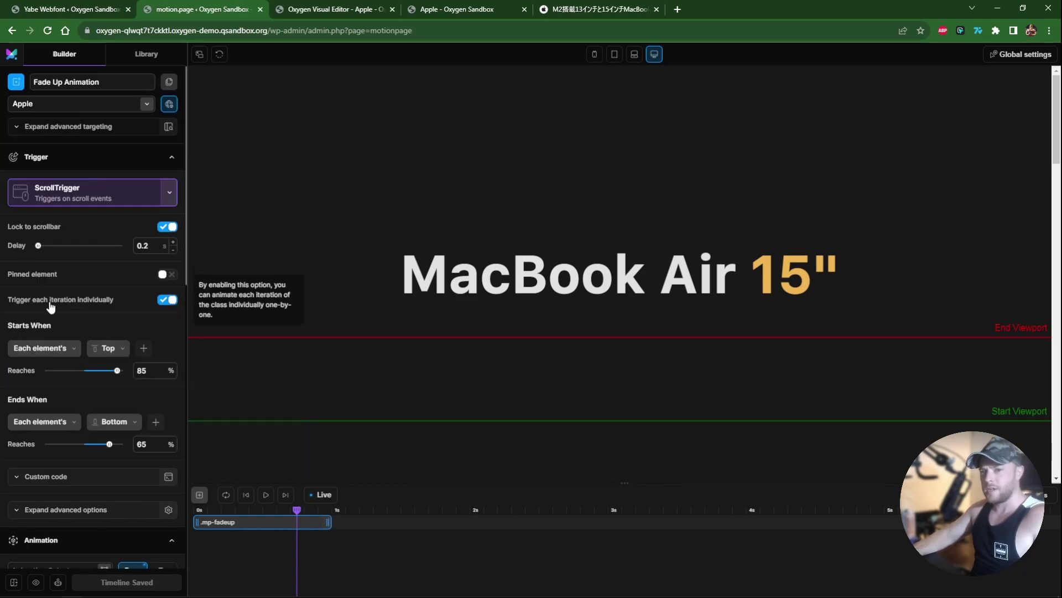